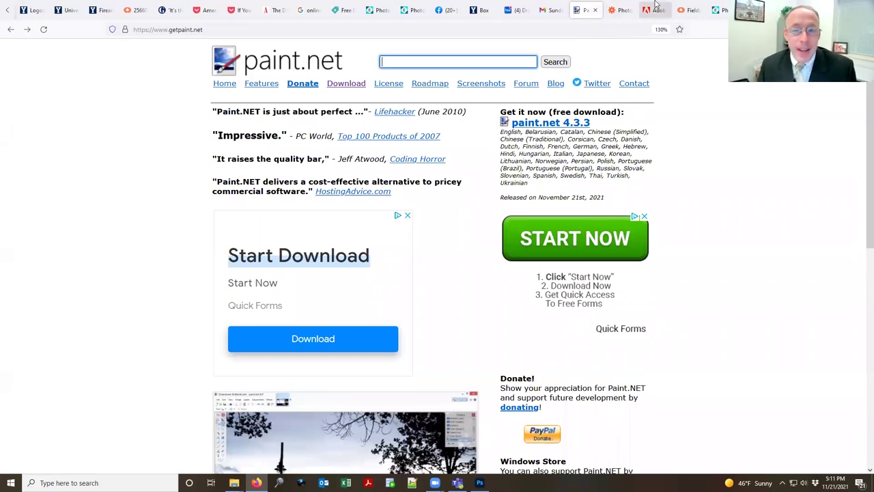
# Step: Show the Zapier article on free Photoshop alternatives in Firefox, then bring Photoshop to the front
pyautogui.hotkey('alt', 'Tab')
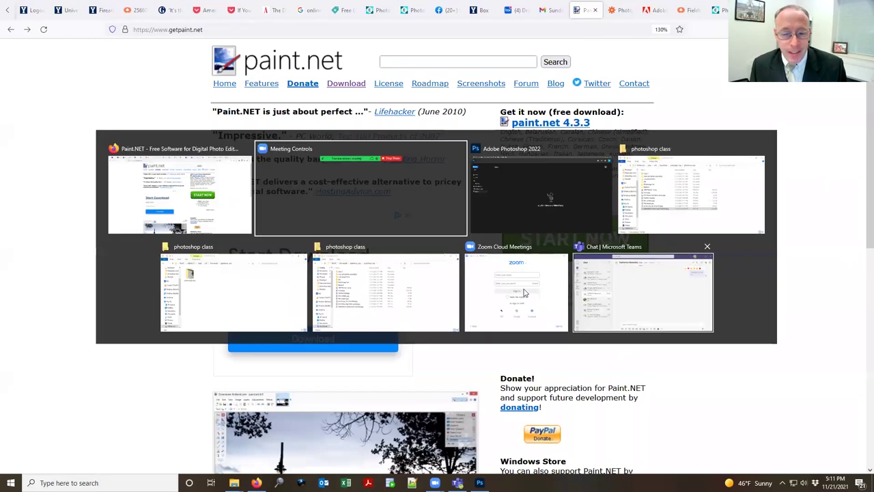
pyautogui.click(373, 175)
pyautogui.hotkey('ctrl', 'Tab')
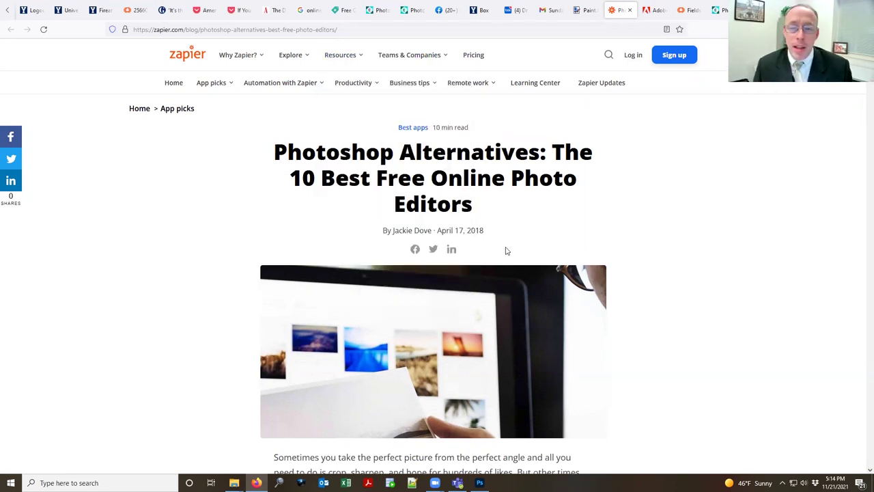
pyautogui.hotkey('alt', 'Tab')
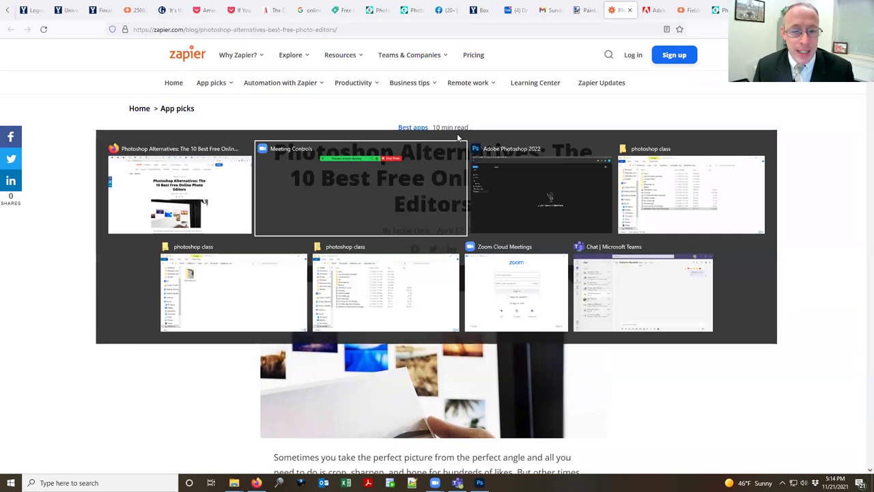
pyautogui.click(559, 180)
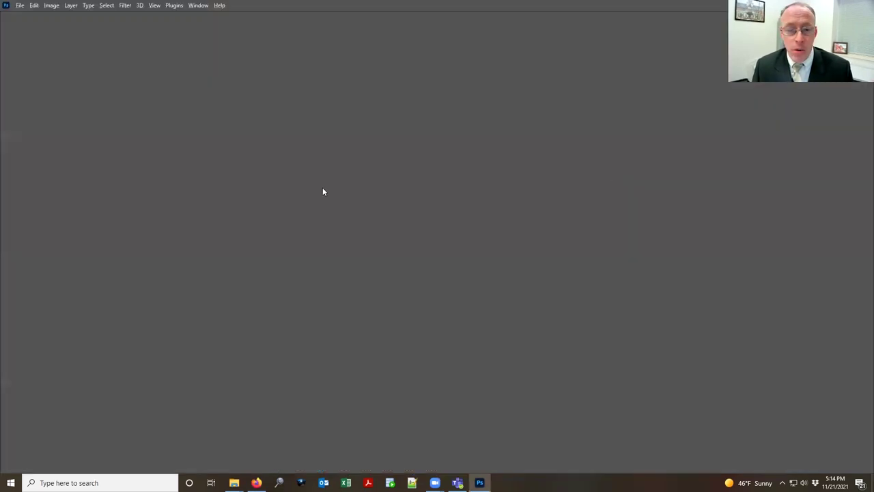
# Step: Open Hard to read.jpg in Photoshop by dragging it from the photoshop class folder
pyautogui.hotkey('alt', 'Tab')
pyautogui.click(148, 185)
pyautogui.hotkey('alt', 'Tab')
pyautogui.click(574, 197)
pyautogui.hotkey('alt', 'Tab')
pyautogui.click(717, 192)
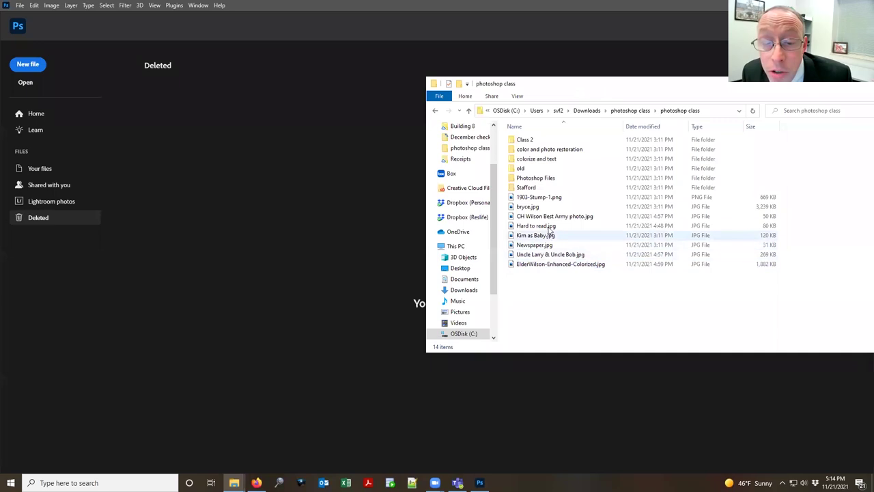
pyautogui.moveTo(550, 226); pyautogui.dragTo(343, 233)
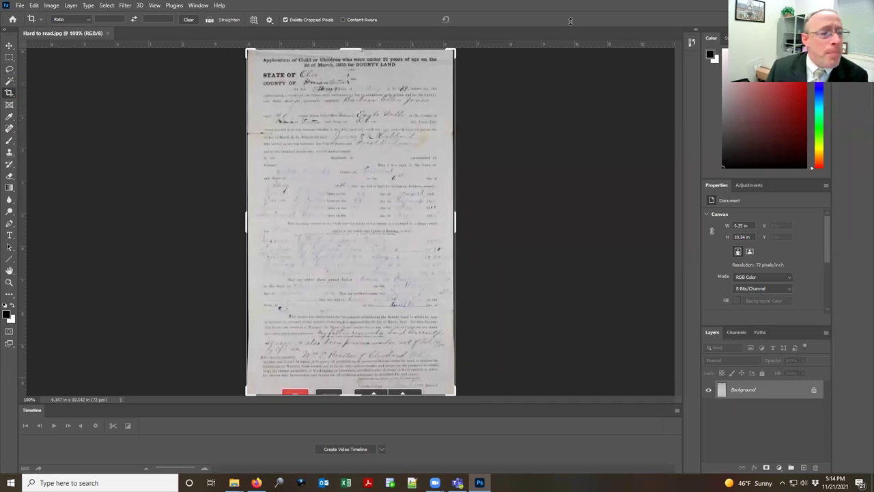
# Step: Try the Eyedropper, Spot Healing Brush and Move tools, then show the Adjustments panel
pyautogui.click(10, 117)
pyautogui.click(9, 128)
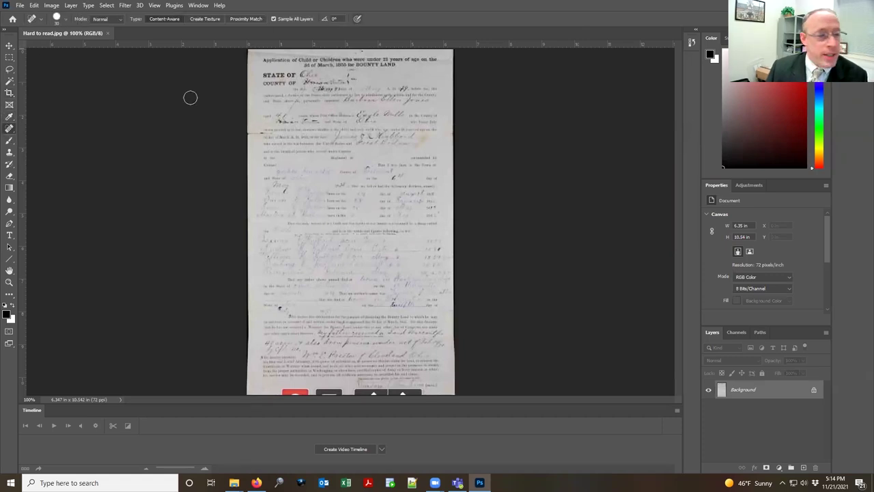
pyautogui.click(9, 45)
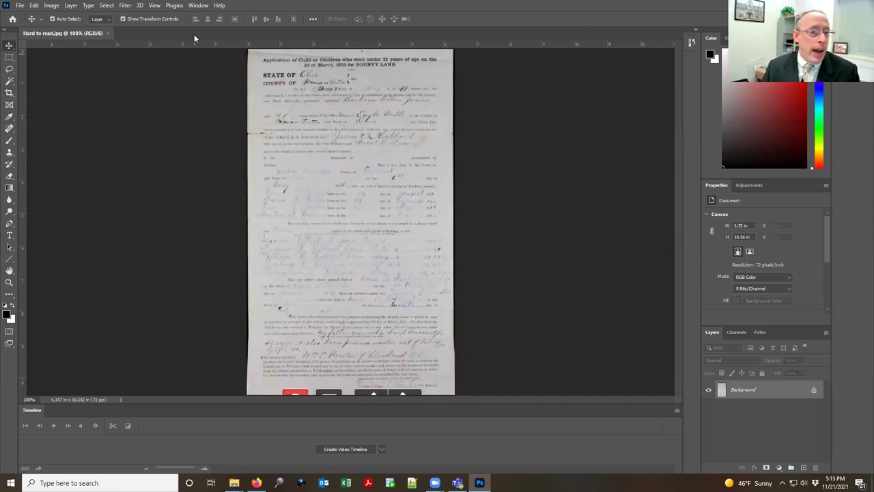
pyautogui.click(198, 5)
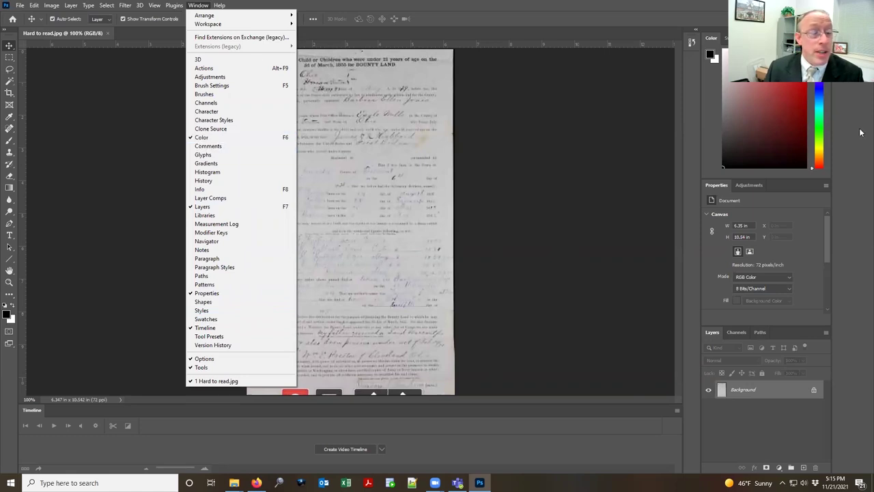
pyautogui.click(748, 185)
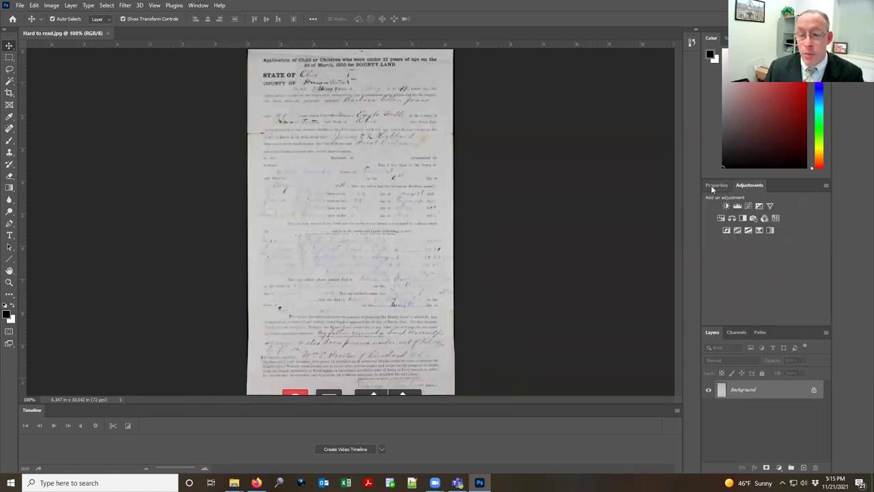
# Step: Return to the Properties panel showing the document's size, resolution and colour mode
pyautogui.click(715, 184)
pyautogui.click(763, 182)
pyautogui.click(711, 185)
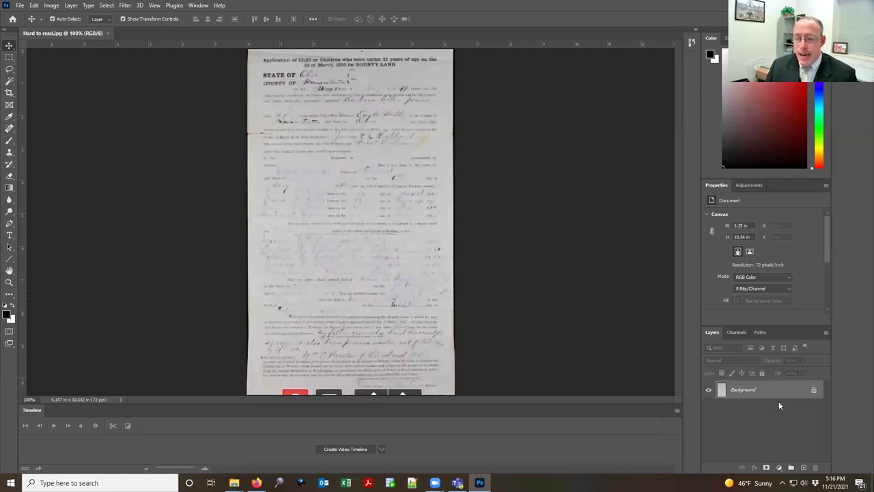
# Step: Duplicate the Background layer to create a Background copy layer
pyautogui.moveTo(785, 391)
pyautogui.mouseDown()
pyautogui.moveTo(807, 454)
pyautogui.moveTo(783, 393)
pyautogui.moveTo(768, 396)
pyautogui.mouseUp()
pyautogui.rightClick(768, 395)
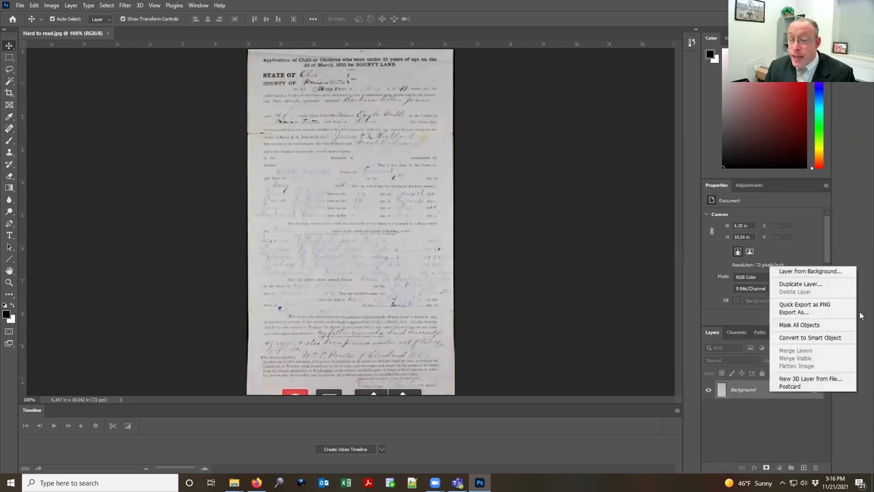
pyautogui.click(779, 411)
pyautogui.moveTo(771, 392); pyautogui.dragTo(804, 470)
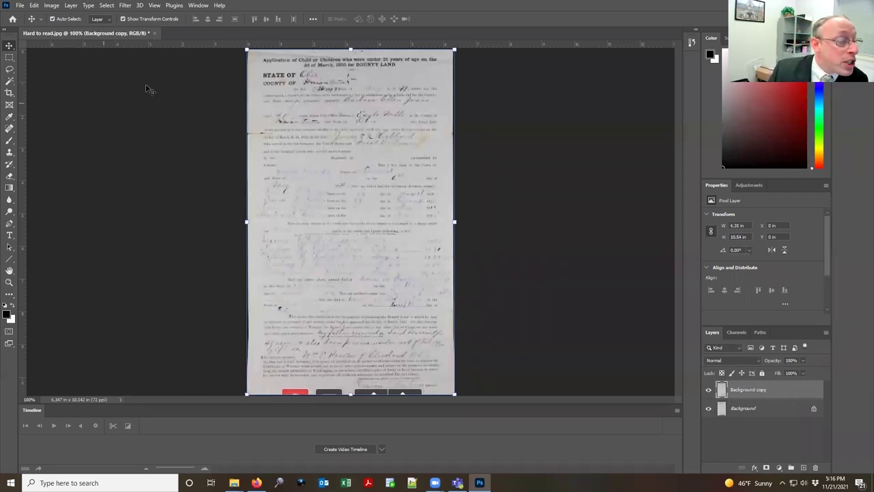
# Step: Scribble black brush loops across the form on the Background copy layer
pyautogui.click(9, 140)
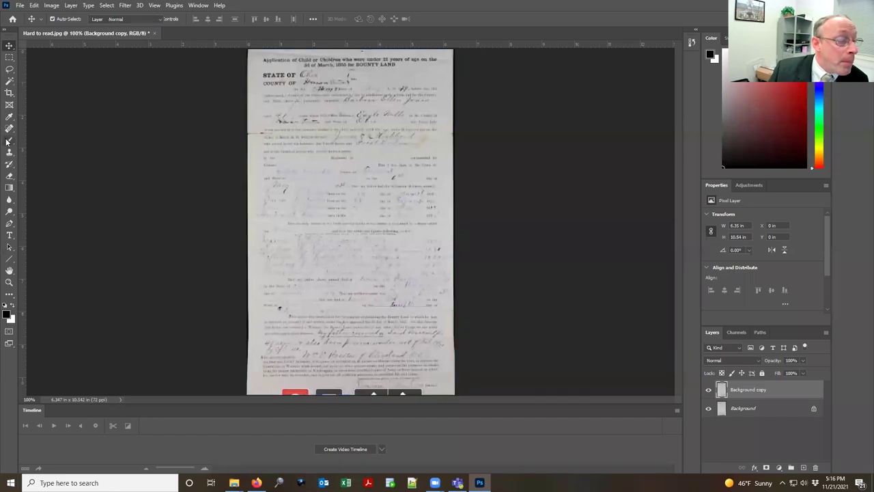
pyautogui.moveTo(388, 157)
pyautogui.mouseDown()
pyautogui.moveTo(366, 164)
pyautogui.moveTo(342, 260)
pyautogui.moveTo(342, 76)
pyautogui.moveTo(465, 236)
pyautogui.mouseUp()
pyautogui.moveTo(389, 311)
pyautogui.mouseDown()
pyautogui.moveTo(280, 246)
pyautogui.moveTo(355, 232)
pyautogui.moveTo(383, 294)
pyautogui.mouseUp()
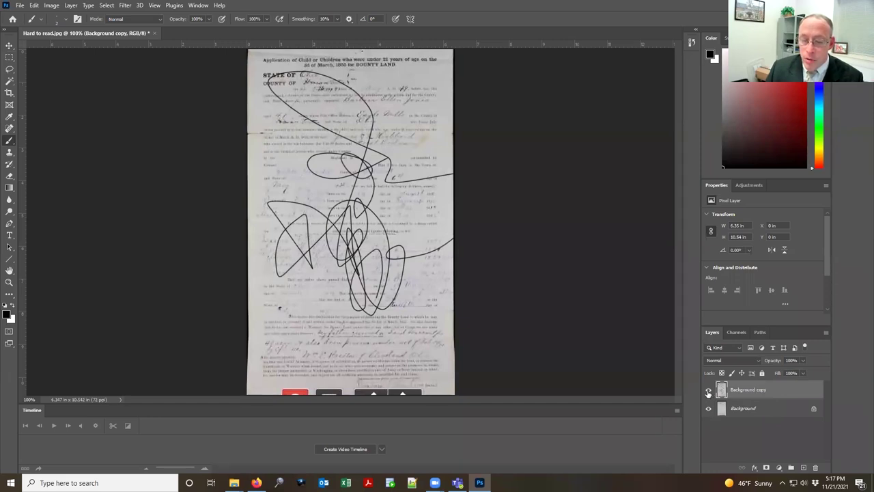
# Step: Toggle the Background copy layer's visibility off and on twice to compare
pyautogui.click(708, 390)
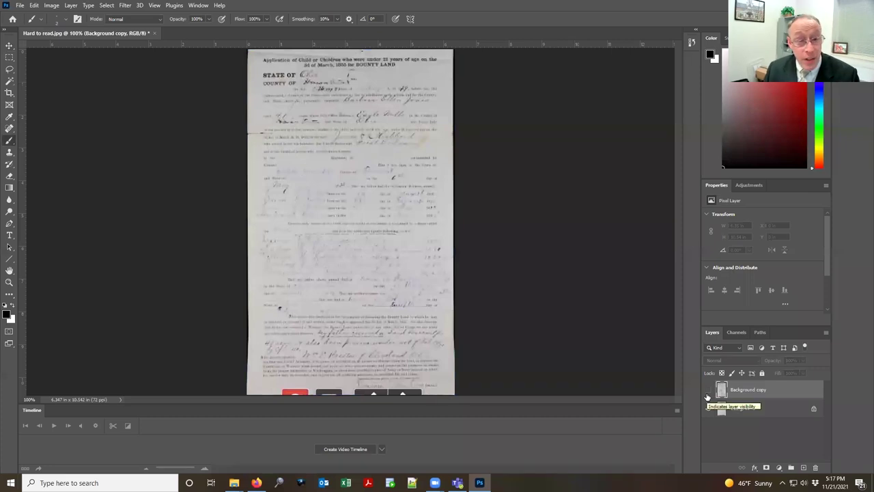
pyautogui.click(709, 396)
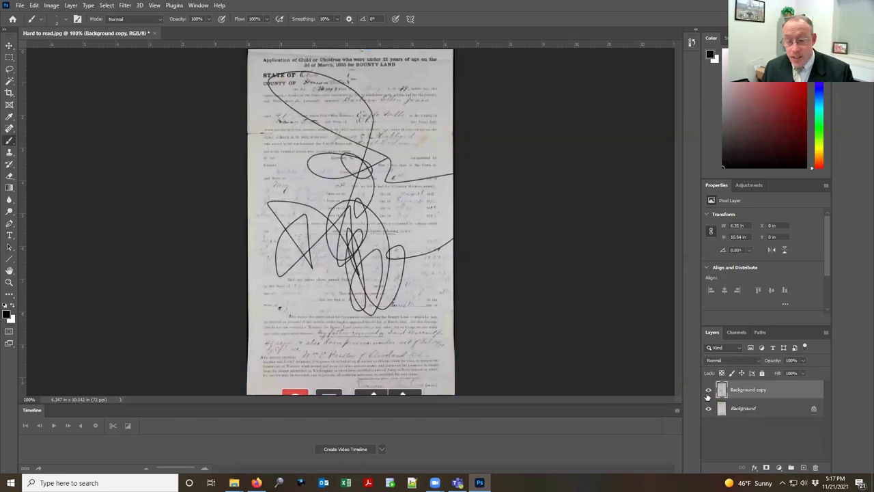
pyautogui.click(708, 395)
pyautogui.click(709, 395)
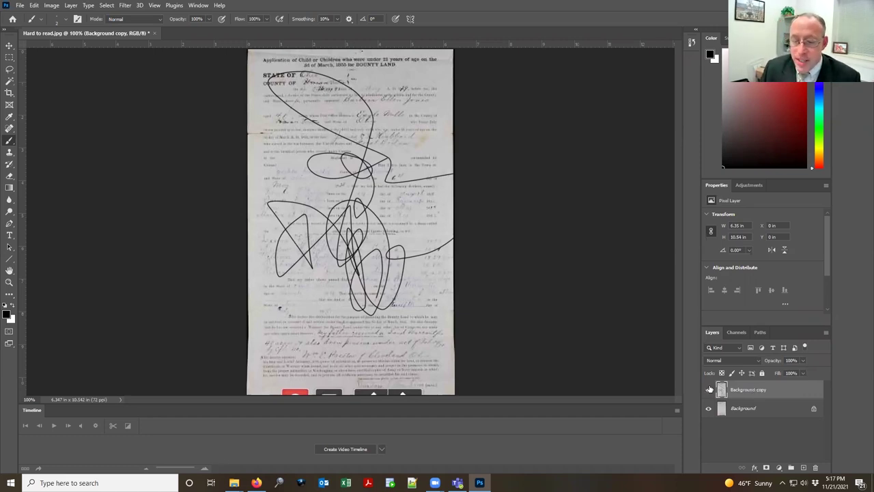
# Step: Delete the scribbled Background copy layer via the trash icon
pyautogui.moveTo(760, 388); pyautogui.dragTo(779, 411)
pyautogui.rightClick(758, 390)
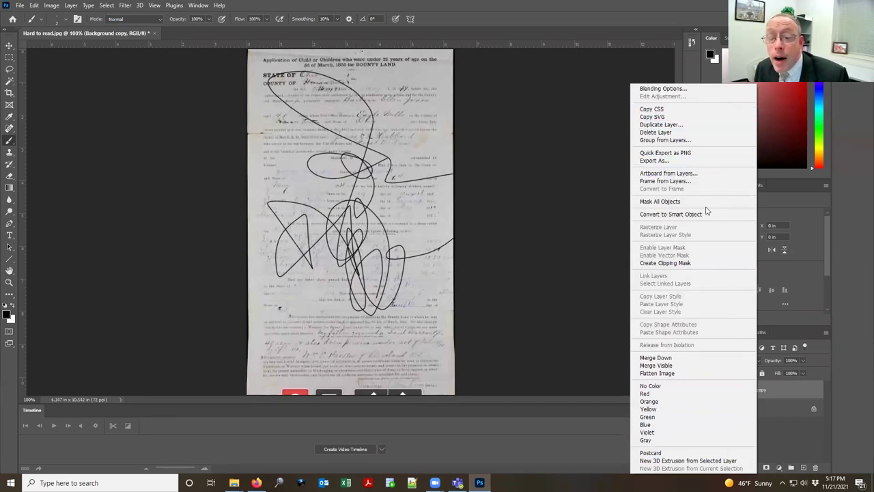
pyautogui.click(787, 450)
pyautogui.moveTo(781, 388); pyautogui.dragTo(817, 468)
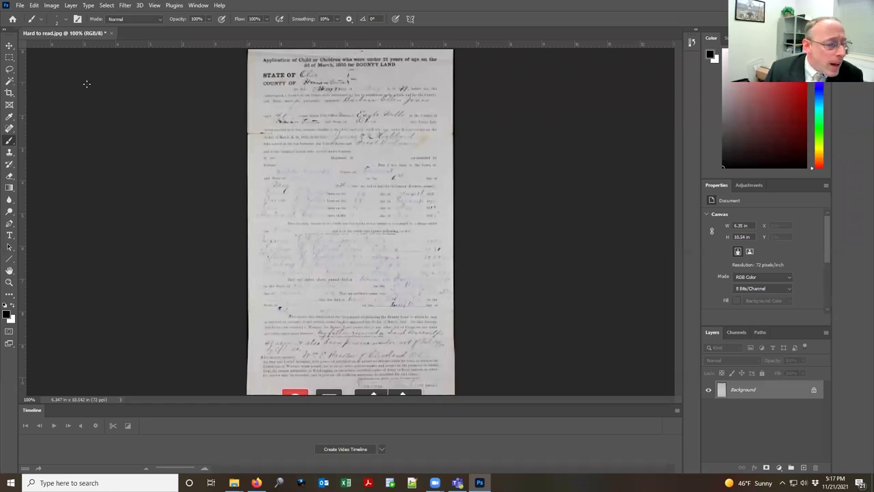
# Step: Pick the Zoom tool, then switch to the Rectangular Marquee tool
pyautogui.click(9, 282)
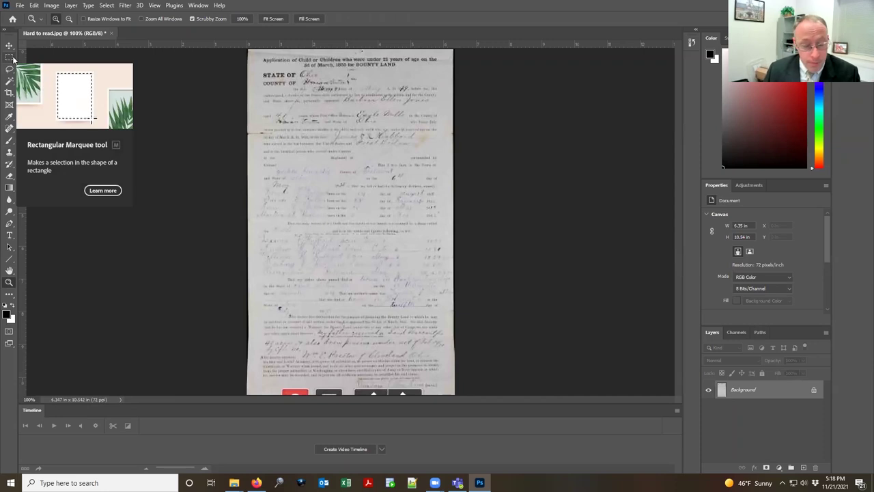
pyautogui.click(11, 59)
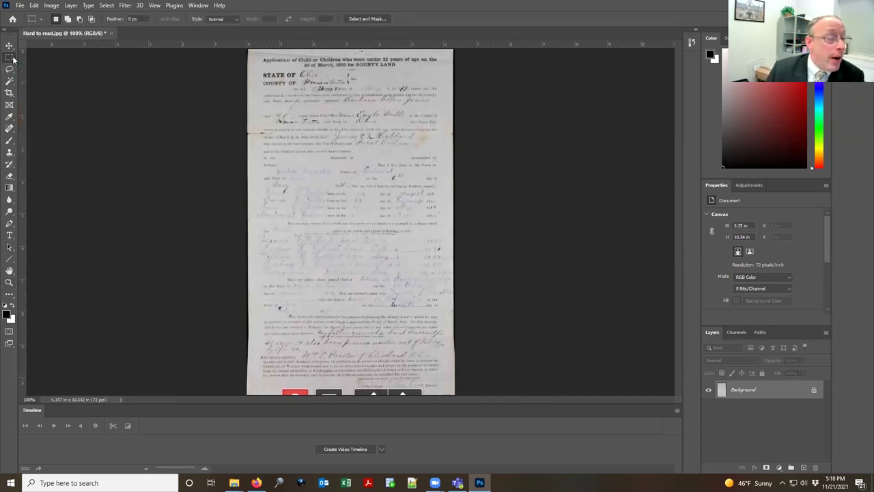
# Step: Copy a rectangle over the form's middle rows and paste it as Layer 1
pyautogui.moveTo(291, 118); pyautogui.dragTo(424, 200)
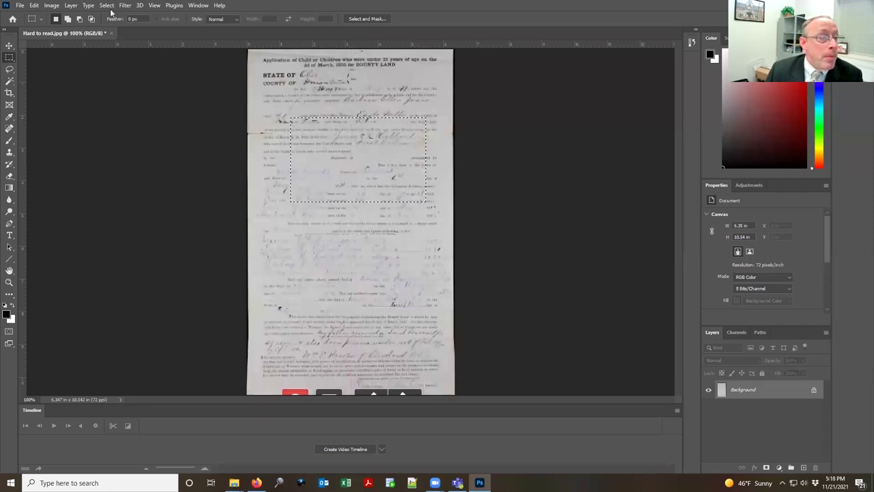
pyautogui.click(34, 6)
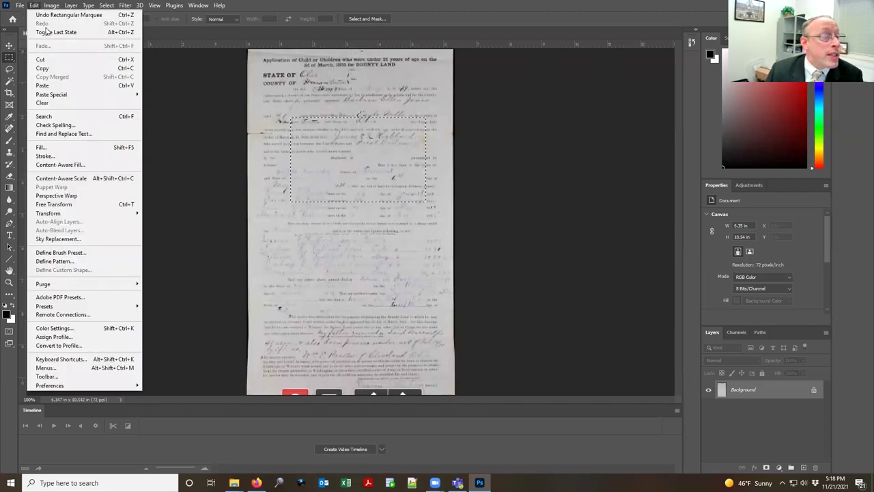
pyautogui.click(66, 70)
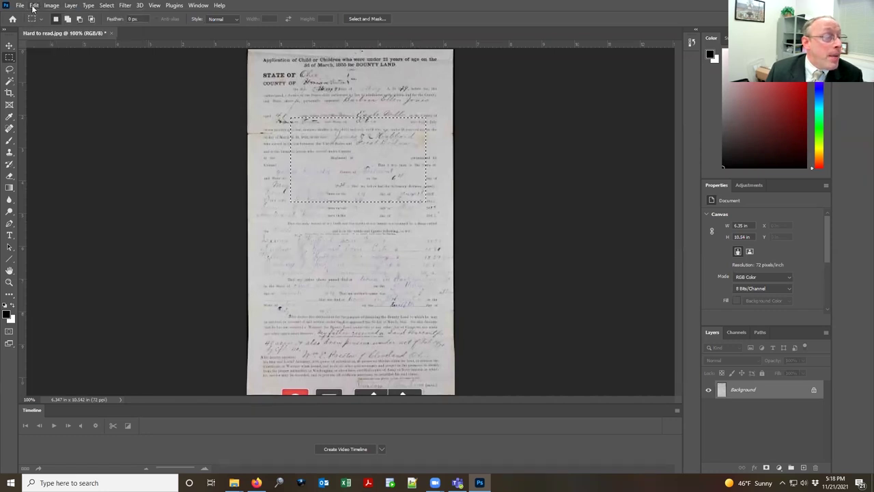
pyautogui.click(33, 6)
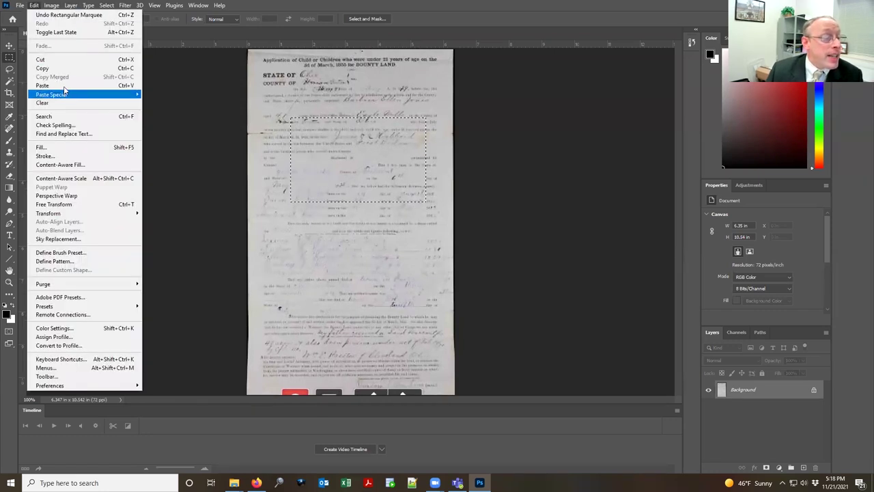
pyautogui.click(64, 84)
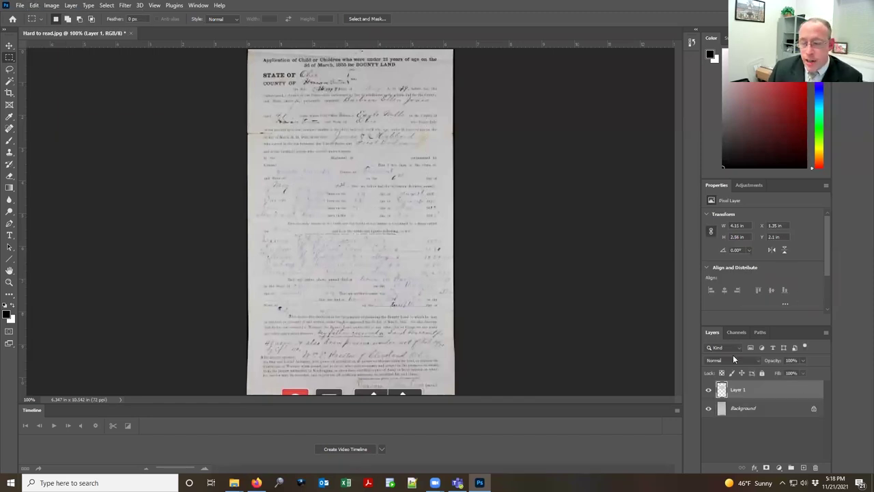
# Step: Hide and reshow Background to inspect the pasted piece, then delete Layer 1
pyautogui.click(709, 409)
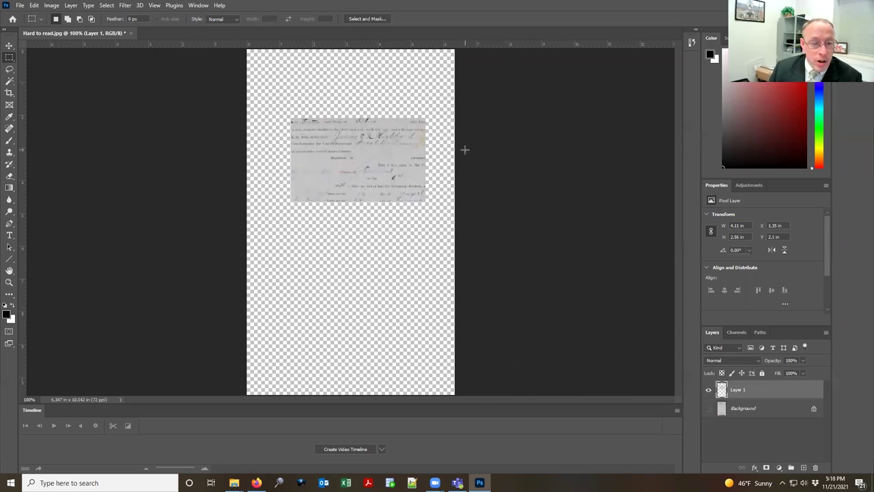
pyautogui.click(709, 408)
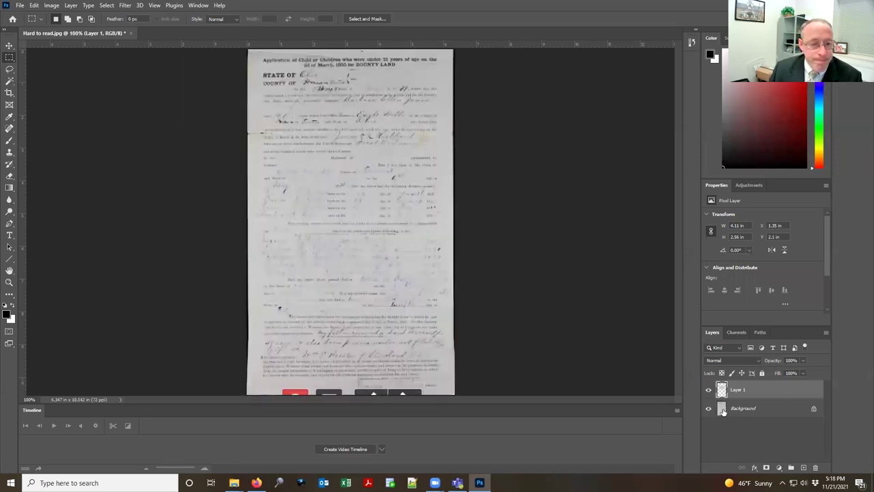
pyautogui.moveTo(768, 390); pyautogui.dragTo(813, 468)
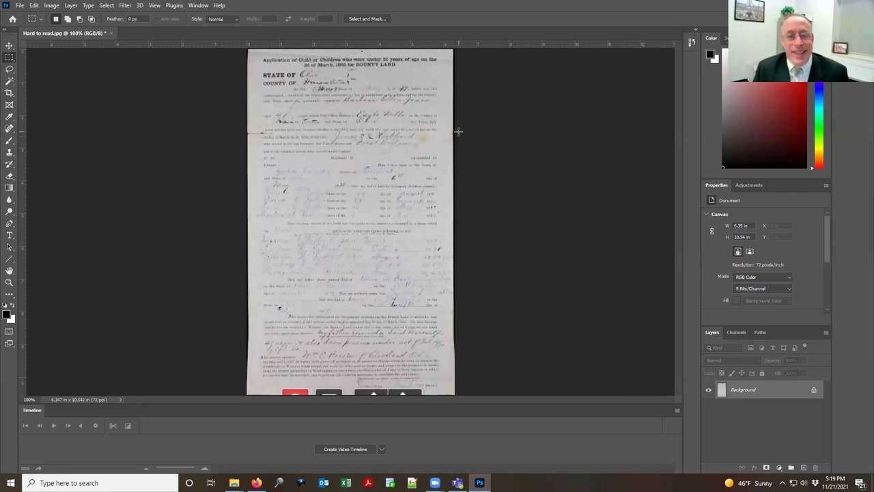
# Step: Add a Levels adjustment layer from the Adjustments panel
pyautogui.click(751, 186)
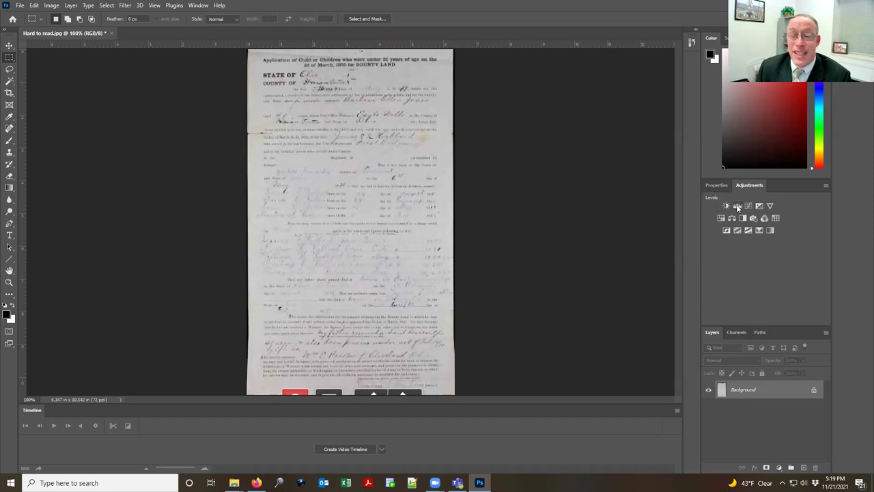
pyautogui.click(738, 207)
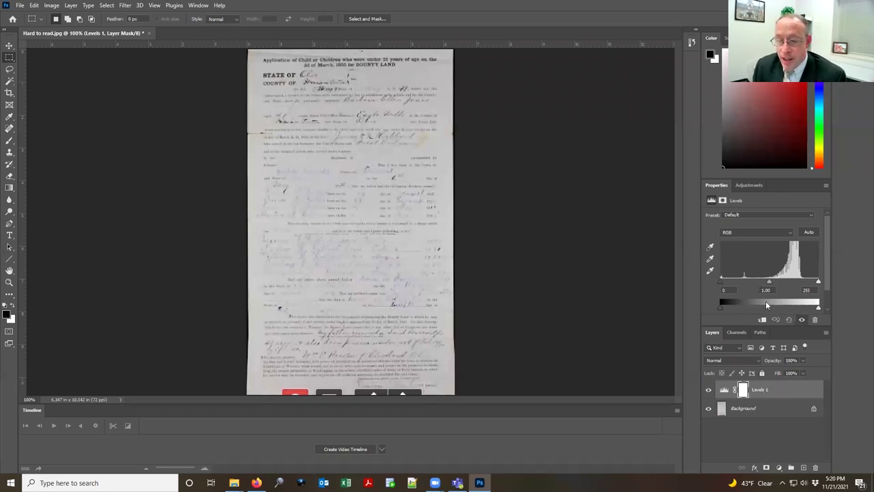
# Step: Try Levels input settings, ending at black 0, white about 213 and gamma 1.37
pyautogui.moveTo(721, 284)
pyautogui.mouseDown()
pyautogui.moveTo(741, 285)
pyautogui.moveTo(720, 286)
pyautogui.mouseUp()
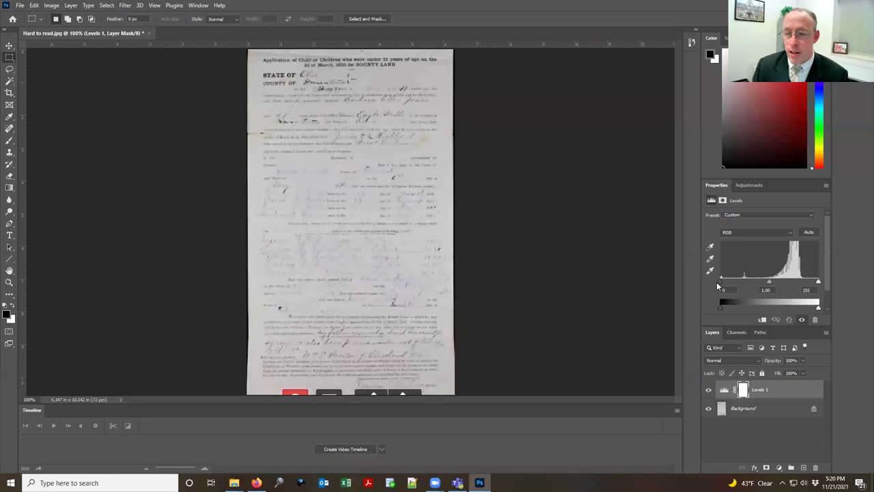
pyautogui.moveTo(719, 286); pyautogui.dragTo(805, 282)
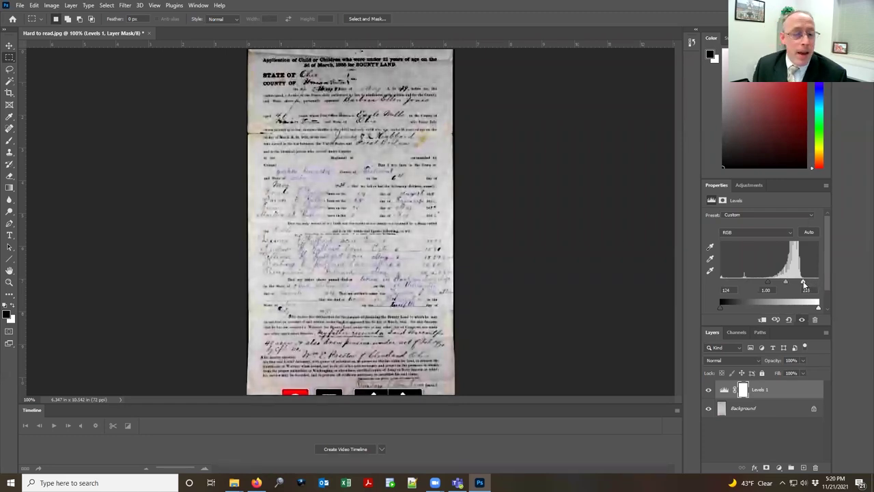
pyautogui.moveTo(804, 284); pyautogui.dragTo(858, 287)
pyautogui.moveTo(770, 282)
pyautogui.mouseDown()
pyautogui.moveTo(708, 287)
pyautogui.moveTo(861, 281)
pyautogui.moveTo(675, 286)
pyautogui.moveTo(766, 281)
pyautogui.mouseUp()
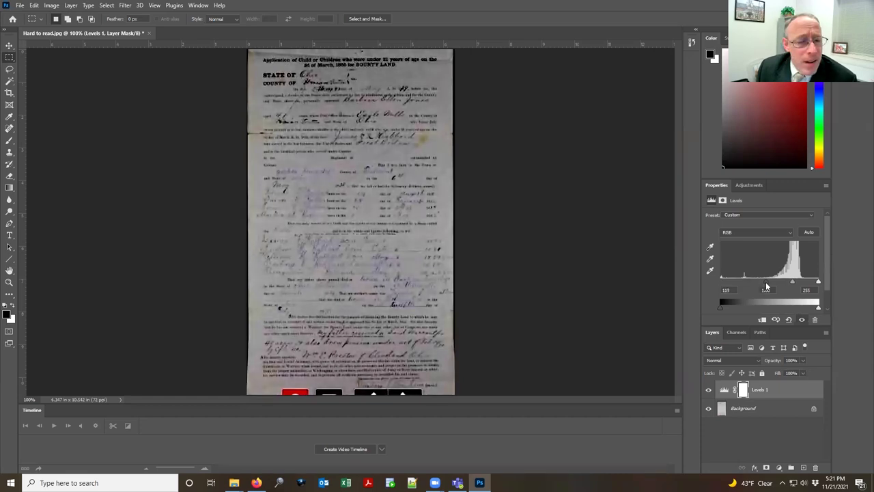
pyautogui.moveTo(820, 282); pyautogui.dragTo(772, 284)
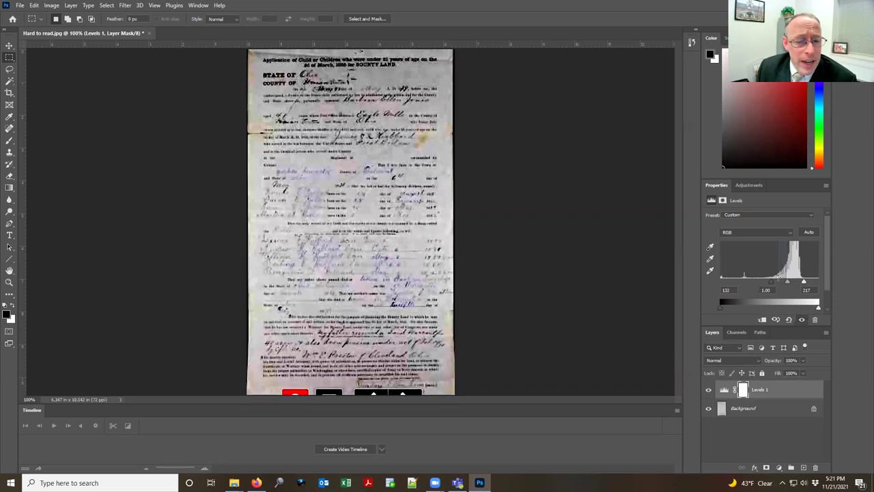
pyautogui.moveTo(787, 283); pyautogui.dragTo(791, 286)
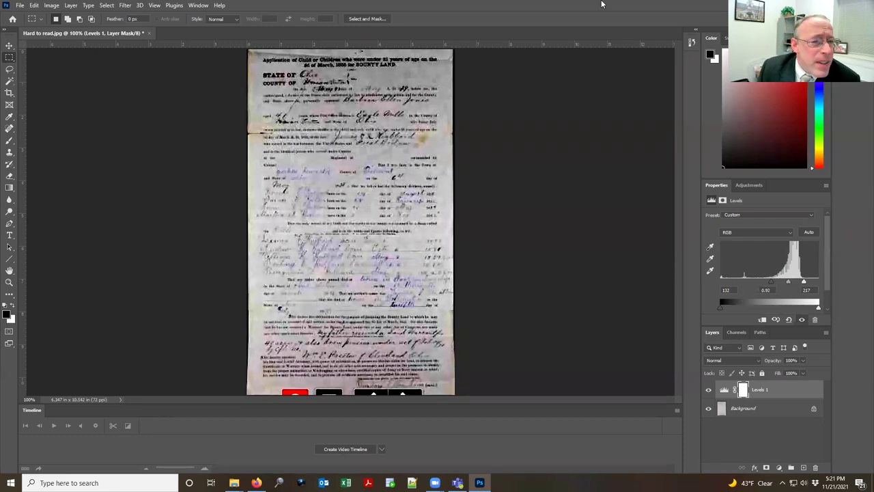
# Step: Zoom to 320% on the handwriting and raise the black input to 142
pyautogui.click(9, 281)
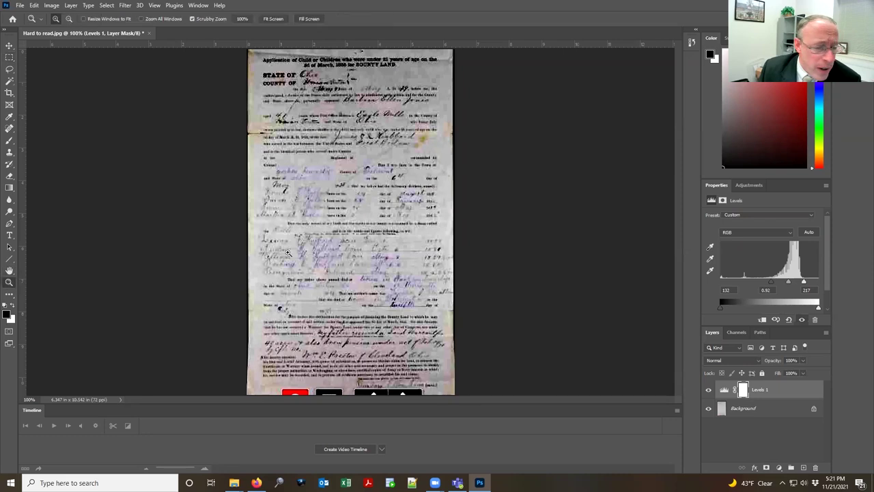
pyautogui.moveTo(375, 166); pyautogui.dragTo(375, 166)
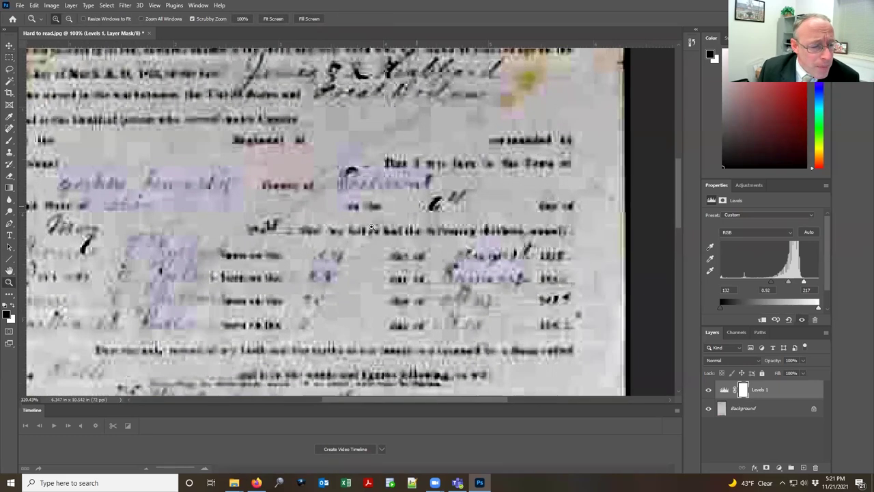
pyautogui.moveTo(340, 258); pyautogui.dragTo(390, 192)
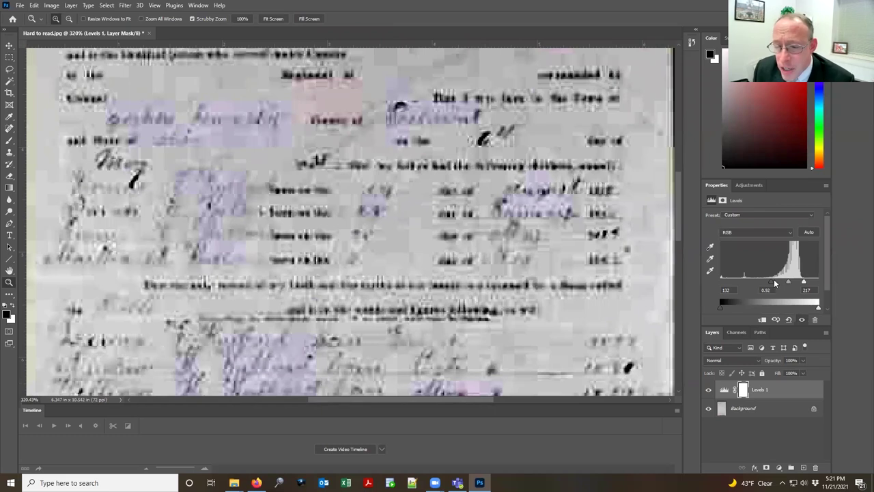
pyautogui.moveTo(774, 284); pyautogui.dragTo(777, 284)
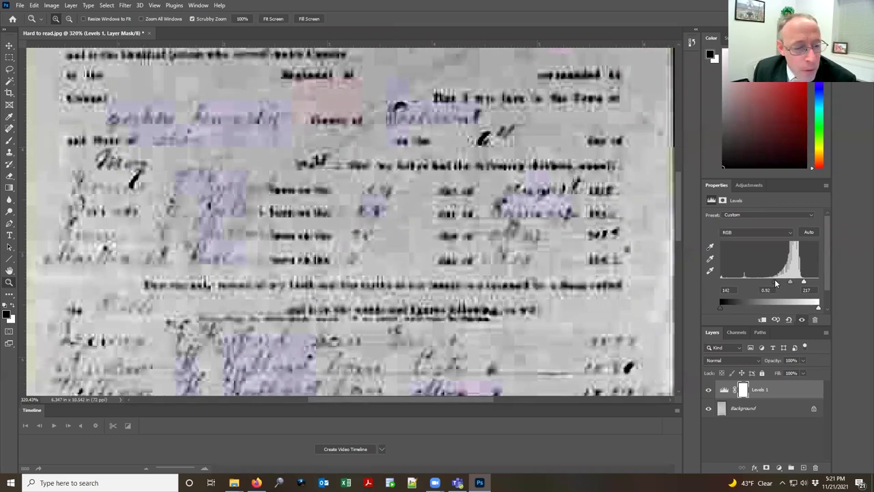
# Step: Pan over the page top and lighten the midtones, finishing at 149, 1.56 and 217
pyautogui.moveTo(373, 151); pyautogui.dragTo(427, 418)
pyautogui.moveTo(425, 207); pyautogui.dragTo(425, 292)
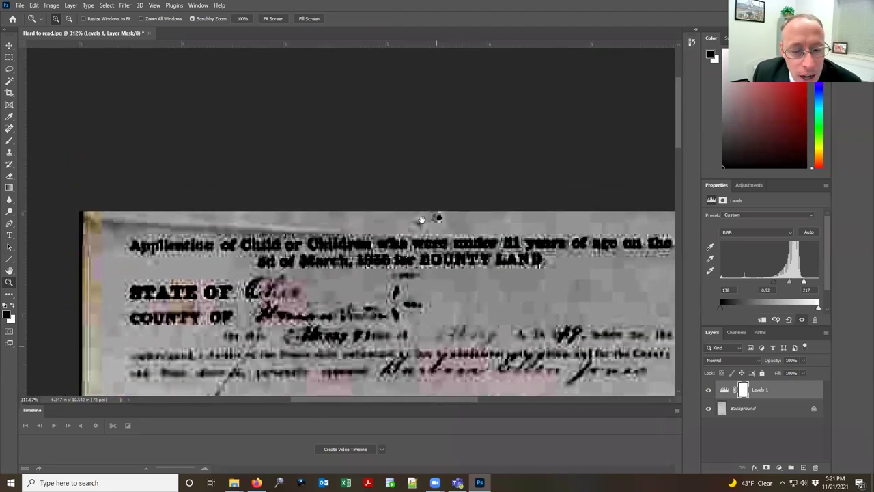
pyautogui.scroll(-6, 426, 219)
pyautogui.scroll(-7, 460, 288)
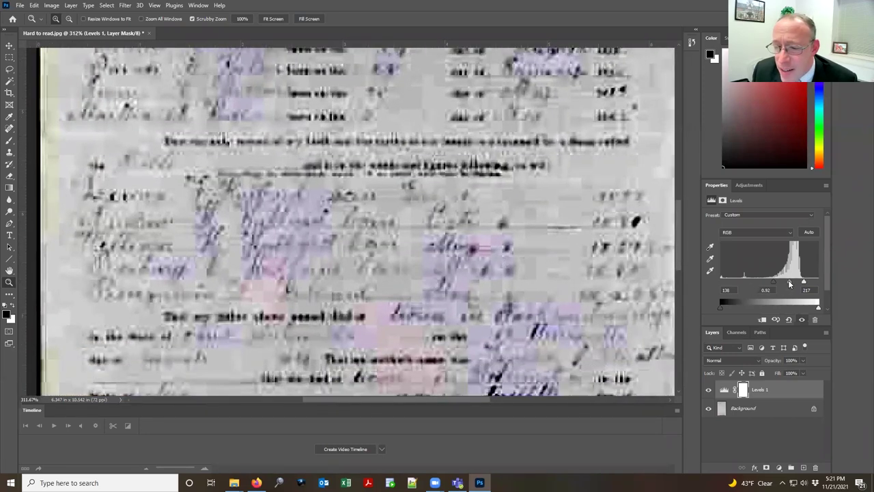
pyautogui.moveTo(790, 284); pyautogui.dragTo(779, 285)
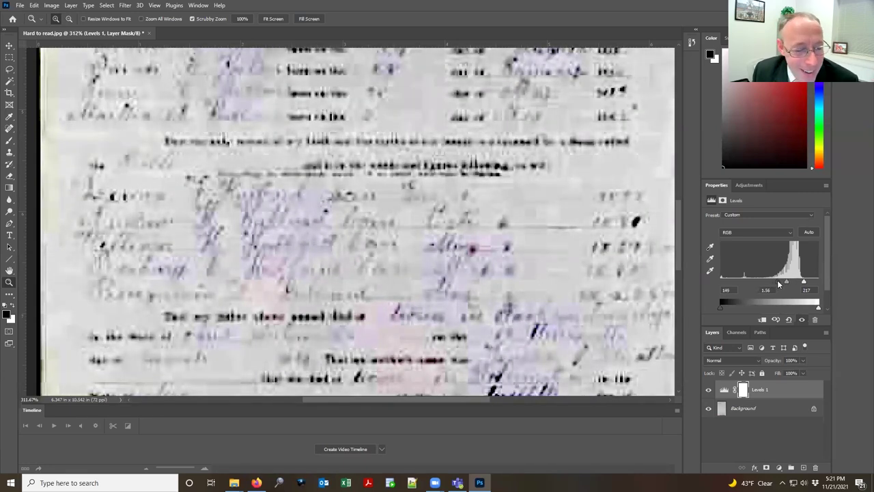
pyautogui.moveTo(433, 63); pyautogui.dragTo(454, 340)
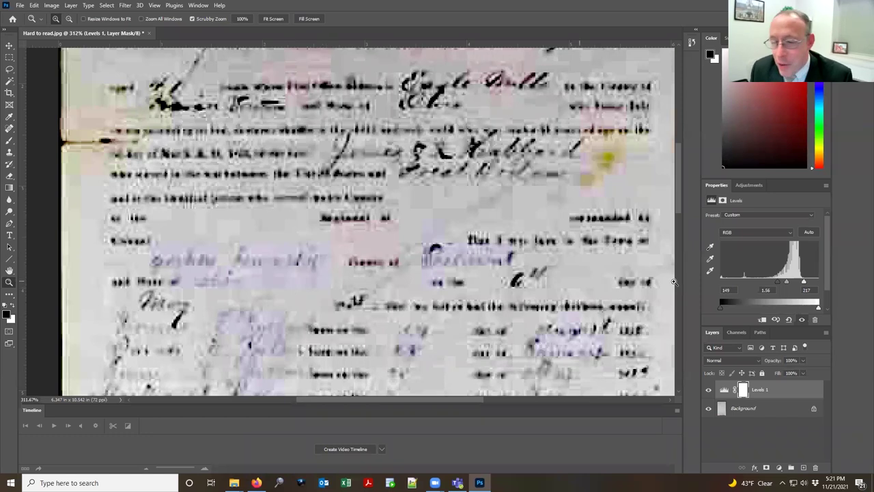
pyautogui.hotkey('alt', 'Tab')
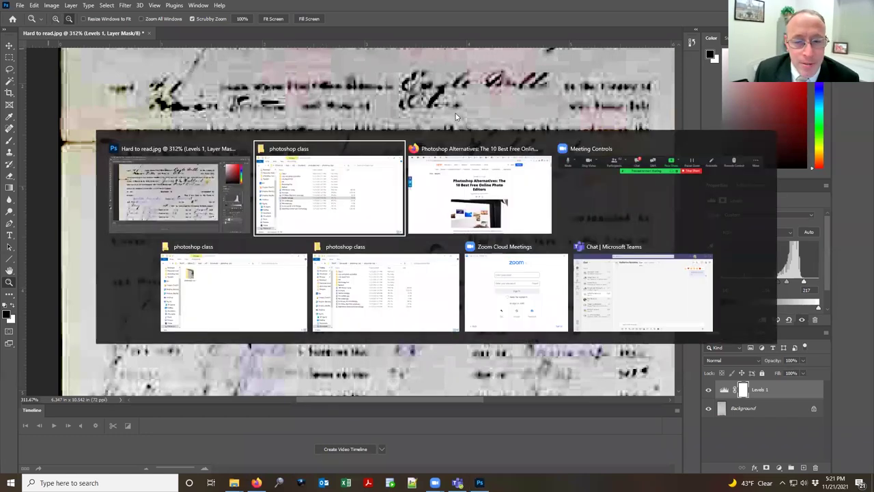
pyautogui.click(315, 211)
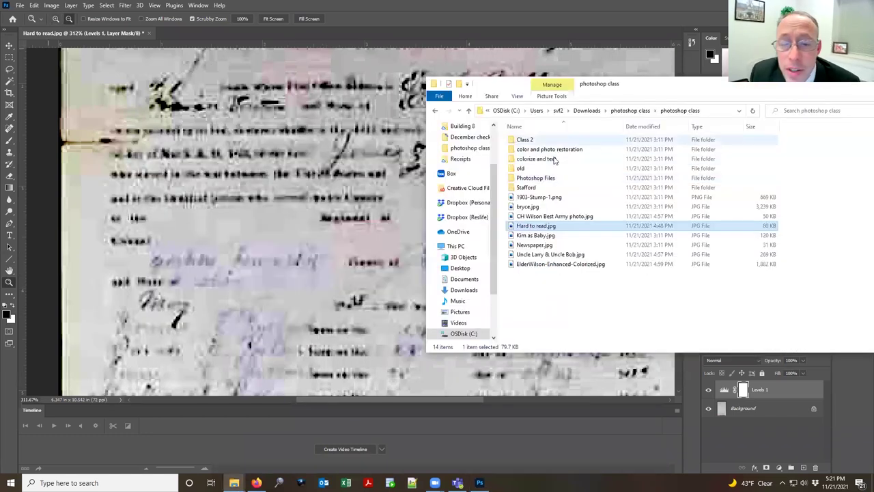
pyautogui.click(545, 179)
pyautogui.doubleClick(544, 179)
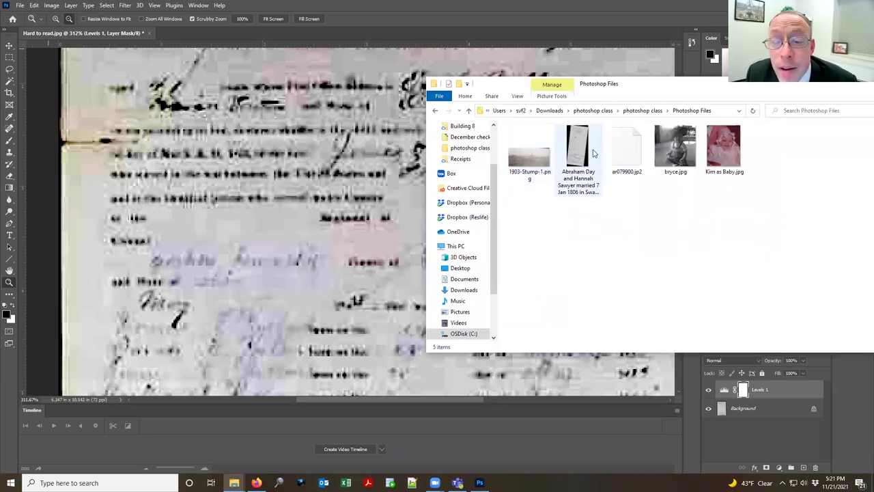
pyautogui.moveTo(585, 149); pyautogui.dragTo(222, 97)
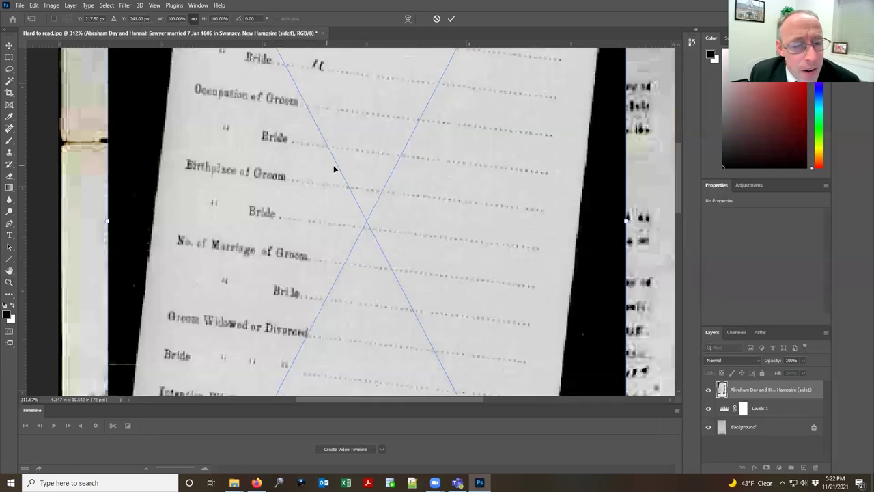
pyautogui.scroll(8, 334, 169)
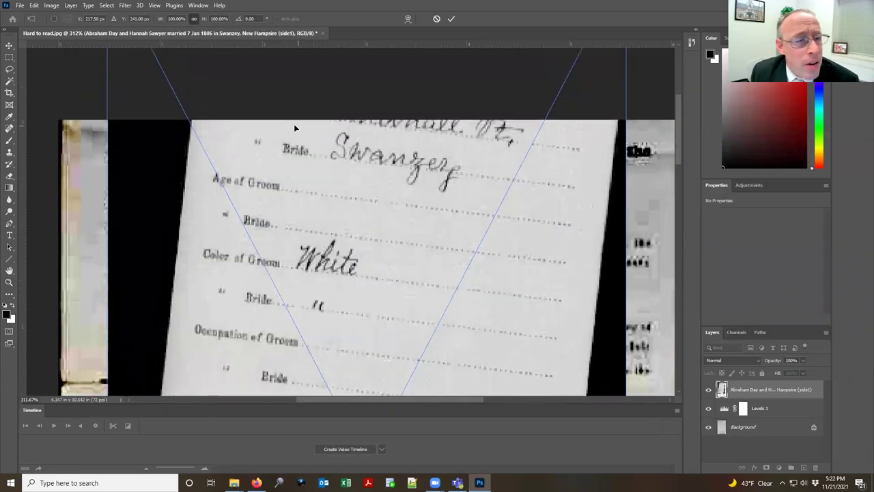
pyautogui.press('Escape')
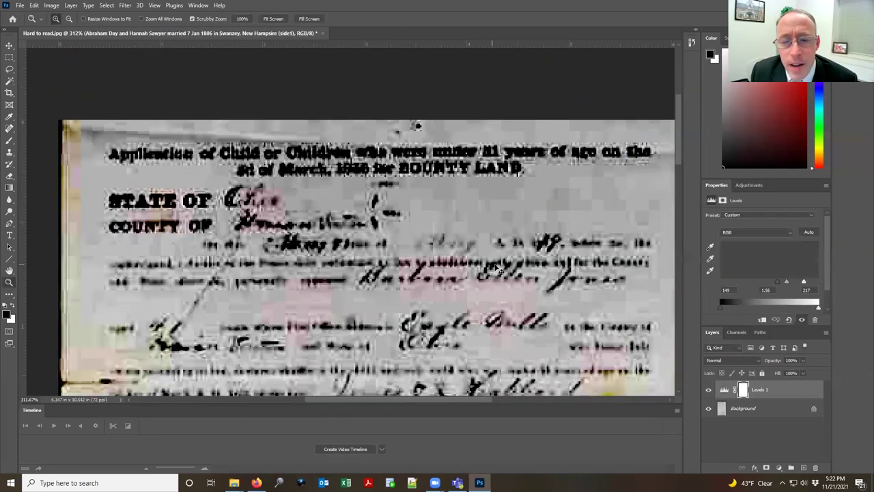
pyautogui.hotkey('alt', 'Tab')
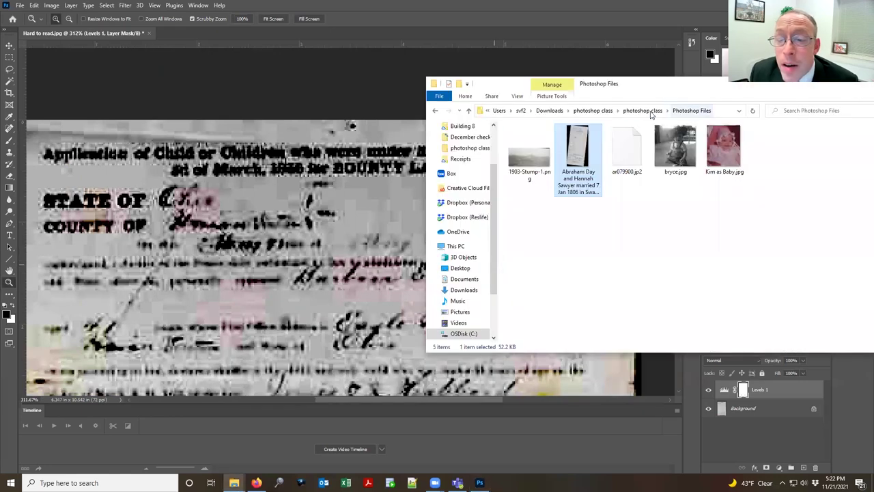
pyautogui.click(642, 110)
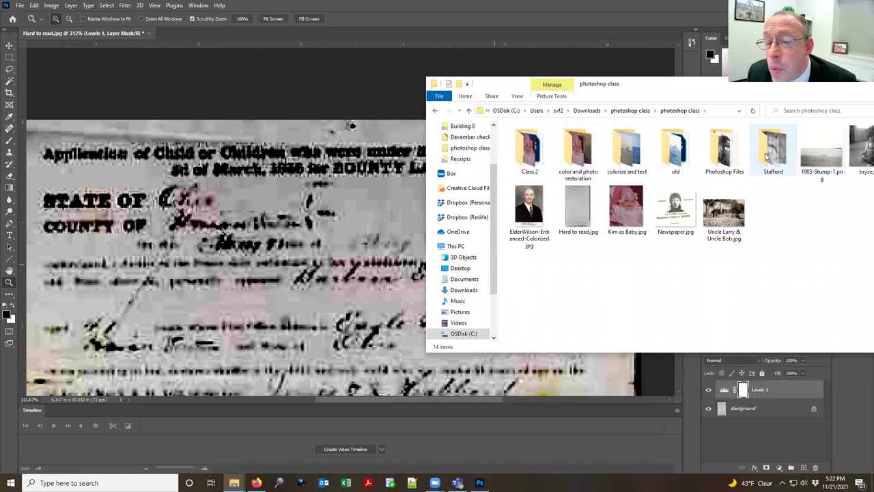
pyautogui.doubleClick(540, 156)
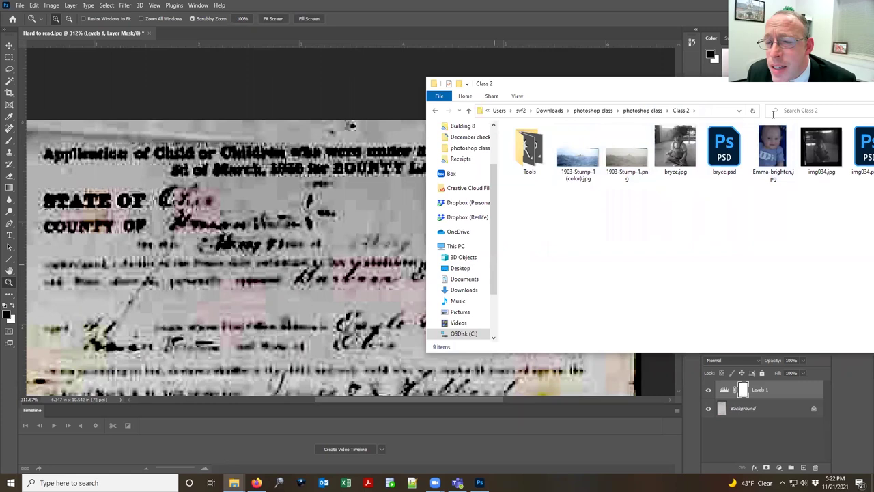
pyautogui.click(183, 181)
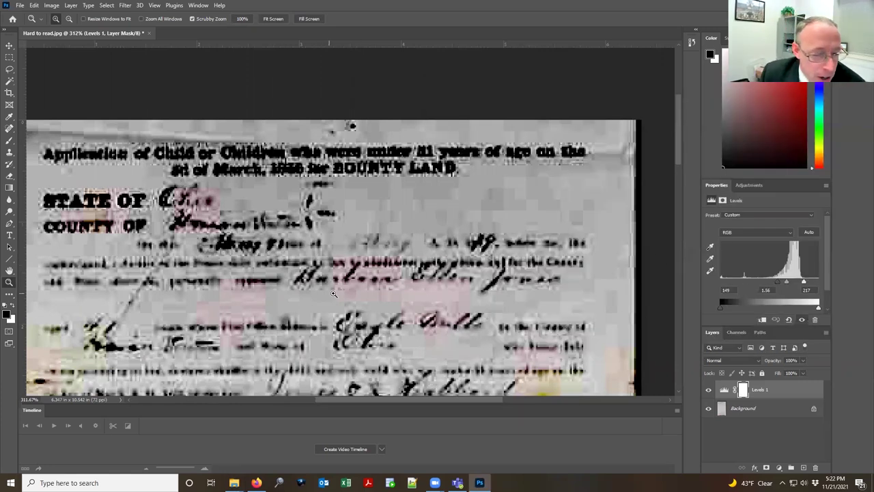
pyautogui.moveTo(784, 280); pyautogui.dragTo(791, 282)
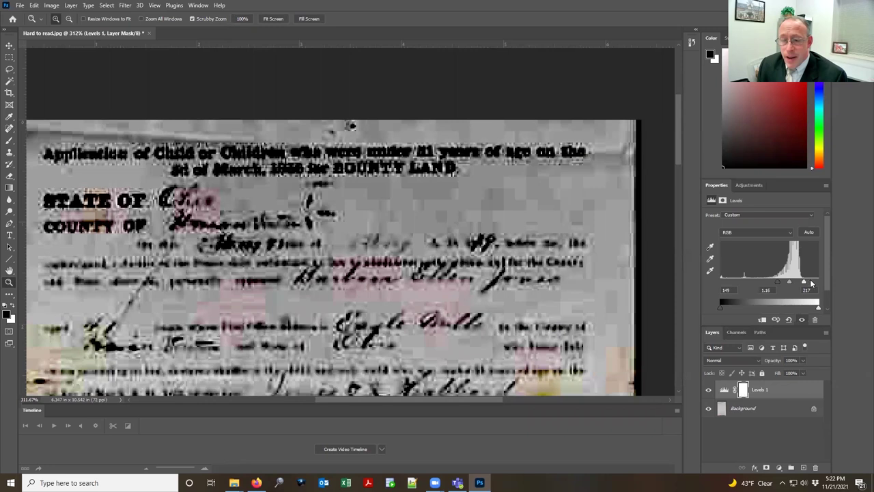
pyautogui.moveTo(804, 281); pyautogui.dragTo(772, 285)
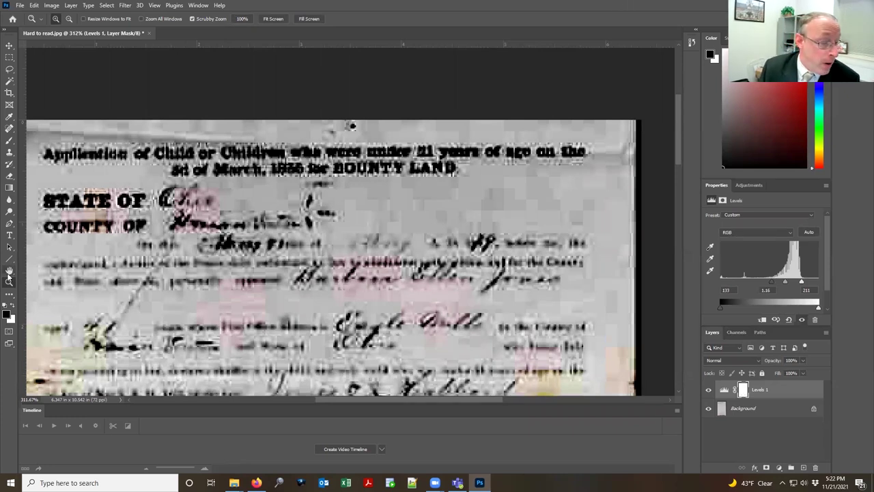
pyautogui.doubleClick(10, 271)
pyautogui.hotkey('alt', 'Tab')
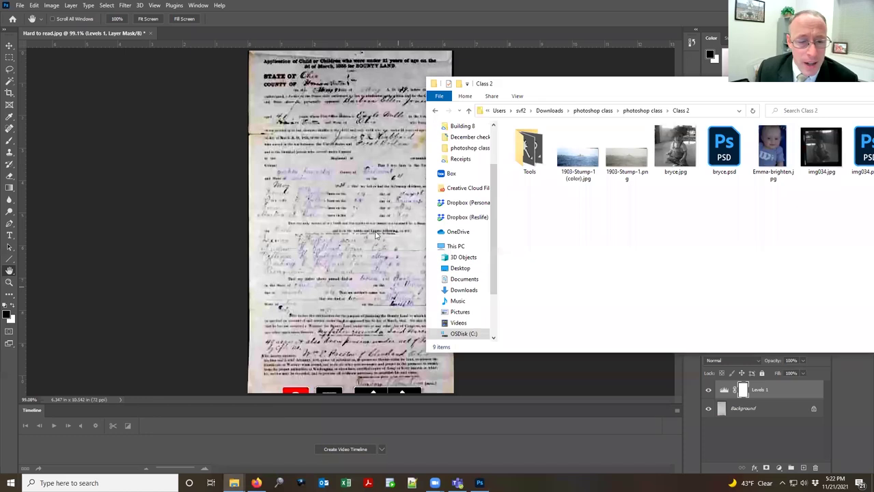
pyautogui.hotkey('alt', 'Tab')
pyautogui.keyDown('ctrl'); pyautogui.click(335, 244); pyautogui.keyUp('ctrl')
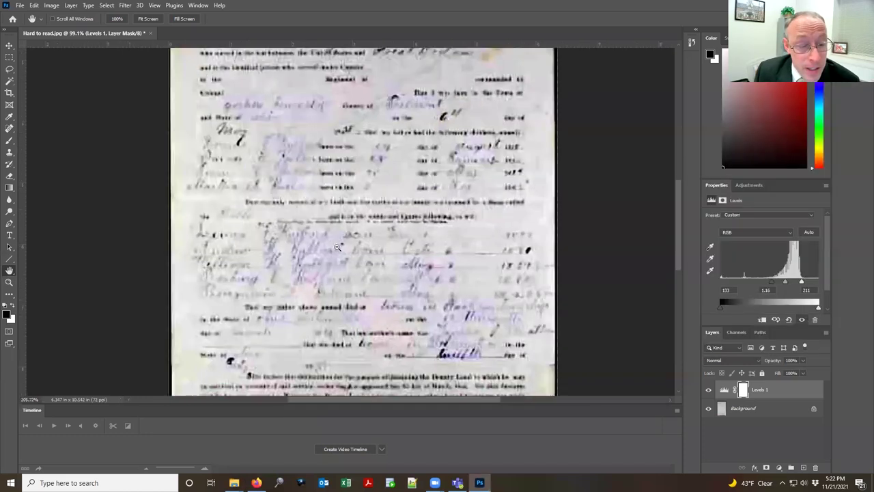
pyautogui.keyDown('ctrl'); pyautogui.click(337, 248); pyautogui.keyUp('ctrl')
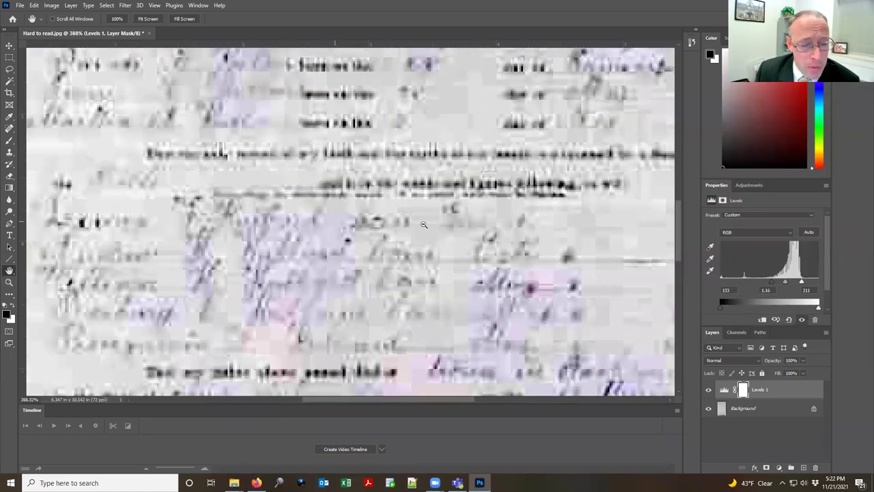
pyautogui.keyDown('alt'); pyautogui.click(422, 251); pyautogui.keyUp('alt')
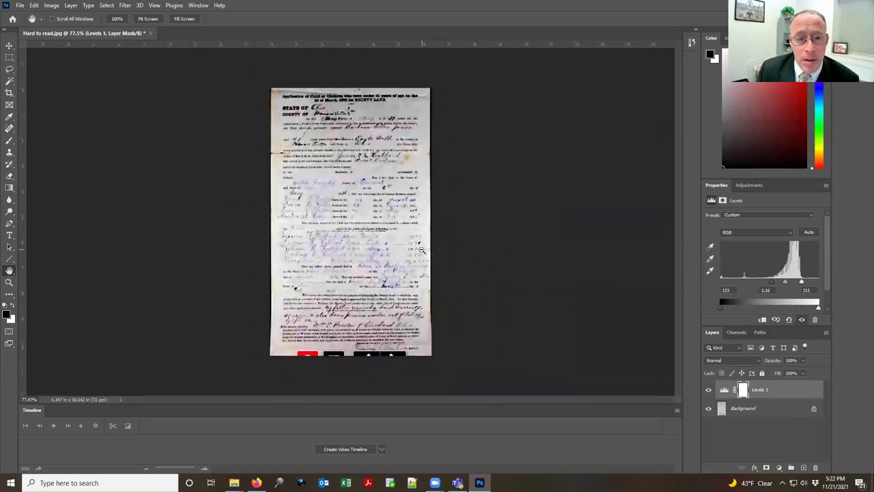
pyautogui.scroll(3, 422, 251)
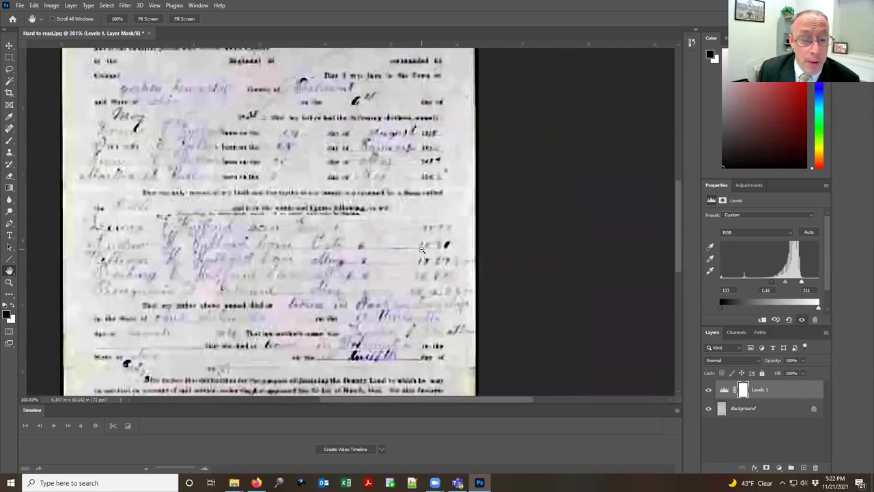
pyautogui.scroll(-5, 437, 225)
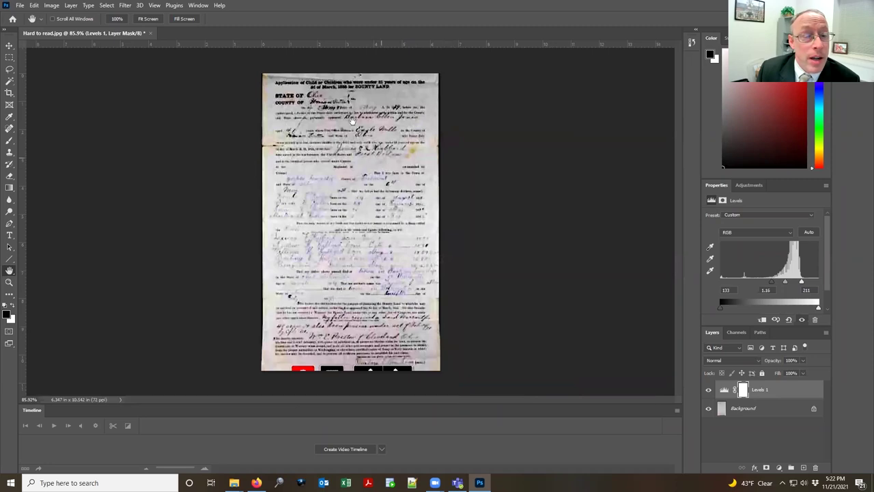
pyautogui.hotkey('alt', 'Tab')
pyautogui.click(205, 193)
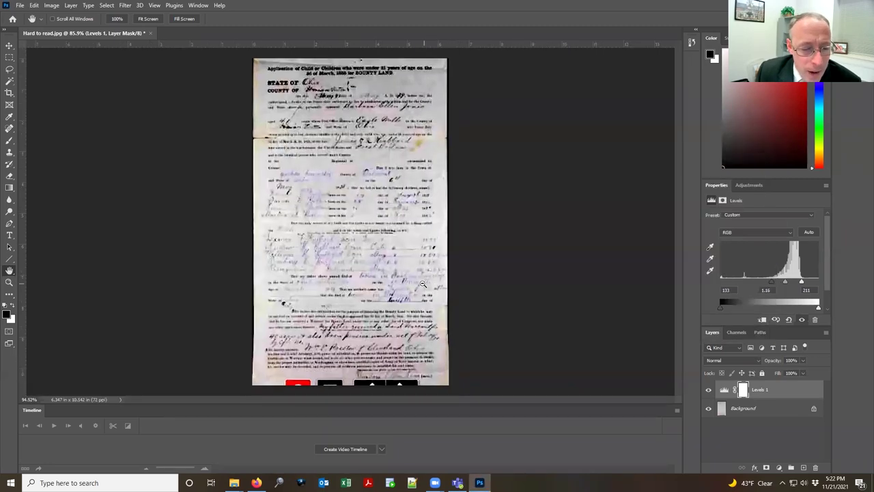
pyautogui.scroll(5, 407, 284)
pyautogui.scroll(-5, 407, 284)
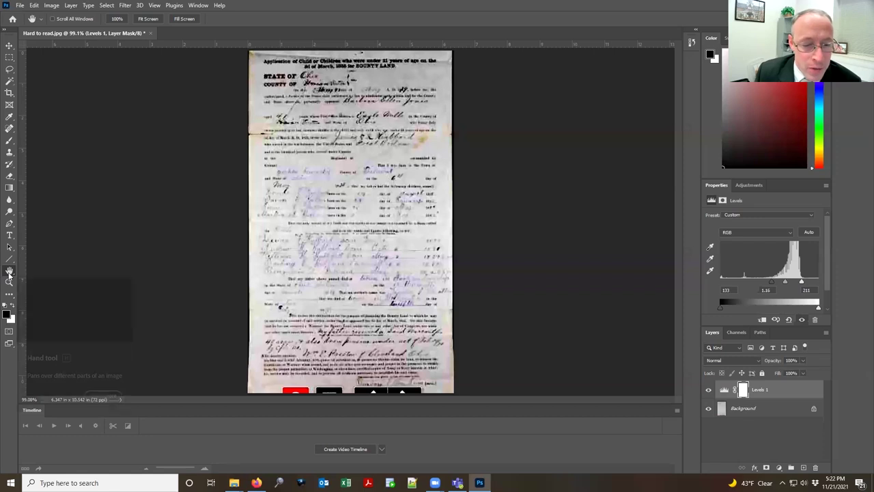
pyautogui.hotkey('alt', 'Tab')
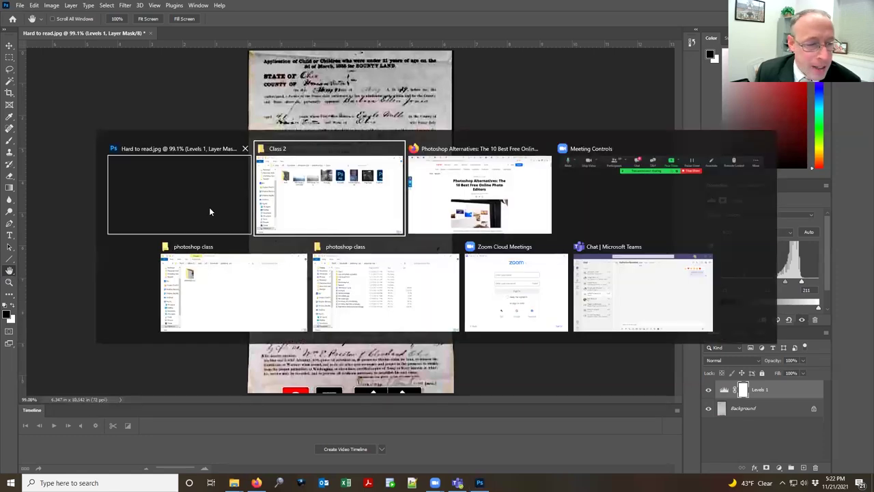
# Step: Drag ElderWilson-Enhanced-Colorized.jpg from the photoshop class folder into Photoshop as a second document
pyautogui.click(209, 206)
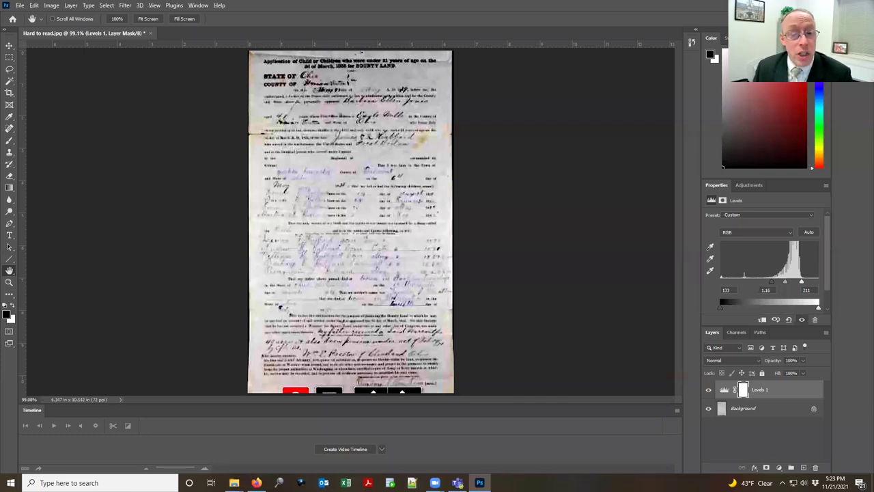
pyautogui.hotkey('alt', 'Tab')
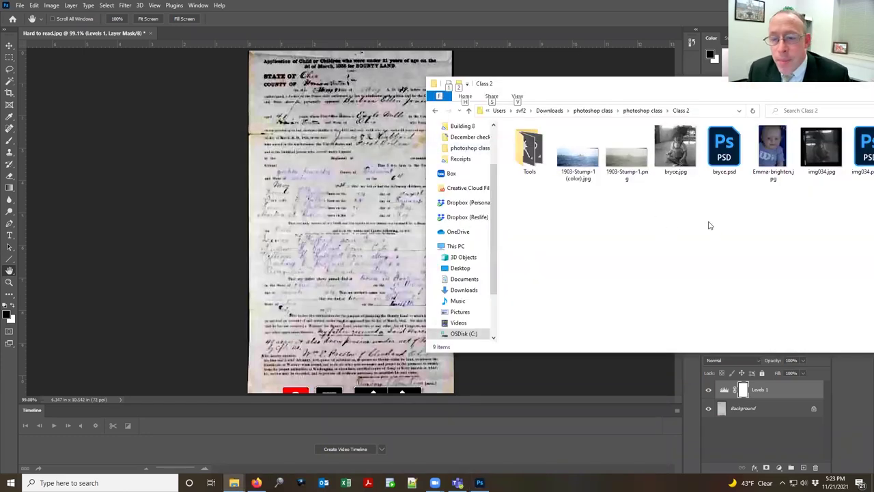
pyautogui.click(649, 111)
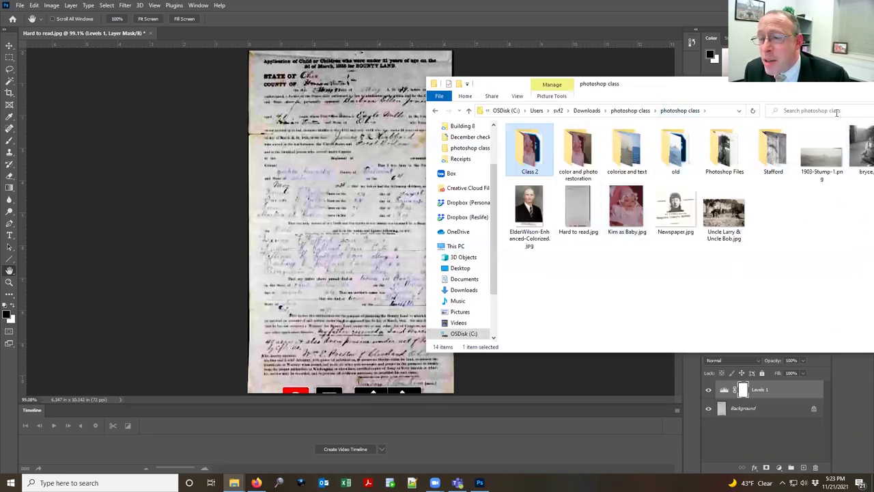
pyautogui.moveTo(529, 209); pyautogui.dragTo(221, 32)
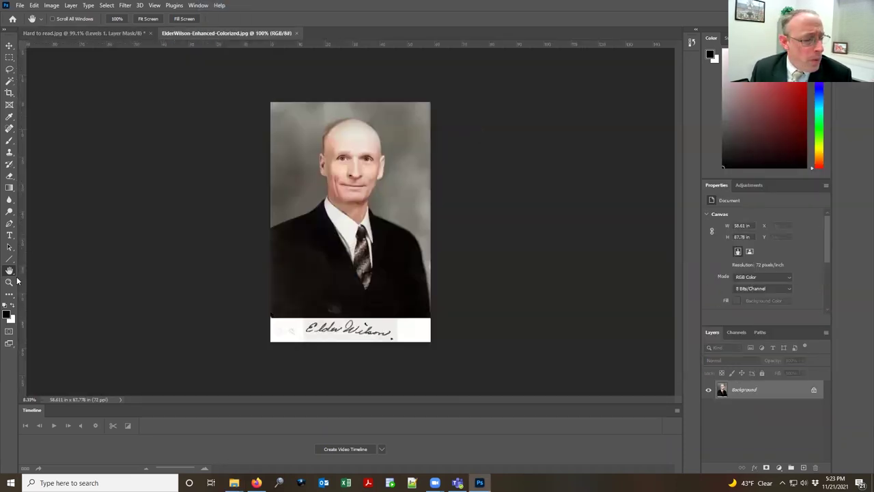
# Step: Zoom in on the Elder Wilson portrait to actual pixel size
pyautogui.click(10, 281)
pyautogui.click(351, 216)
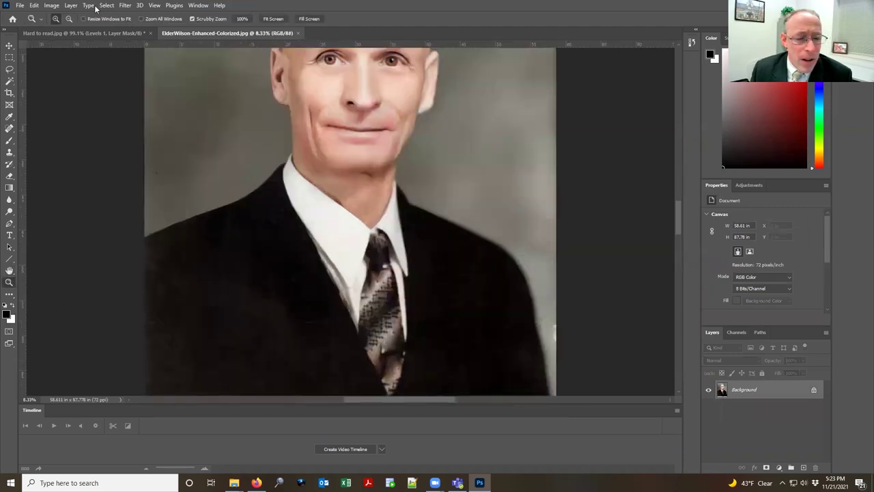
pyautogui.hotkey('ctrl', '1')
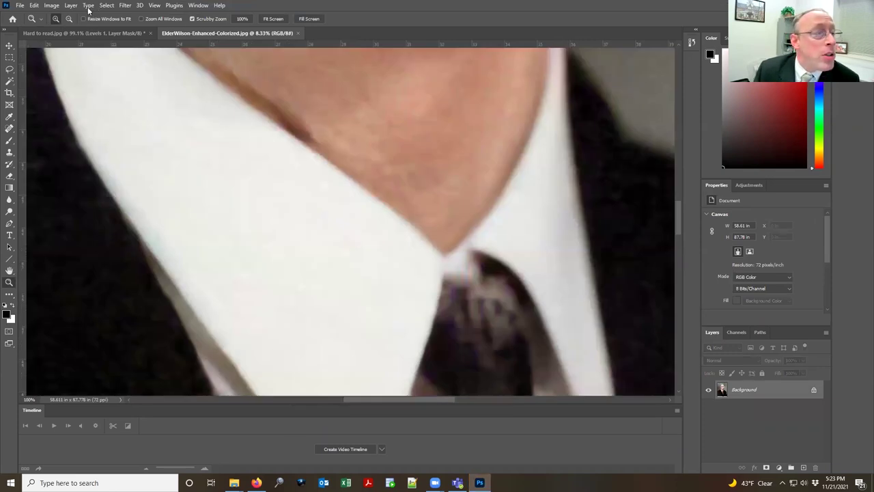
pyautogui.press('h')
# Step: Set the portrait to 300 pixels/inch without resampling, then fit it on screen
pyautogui.click(52, 5)
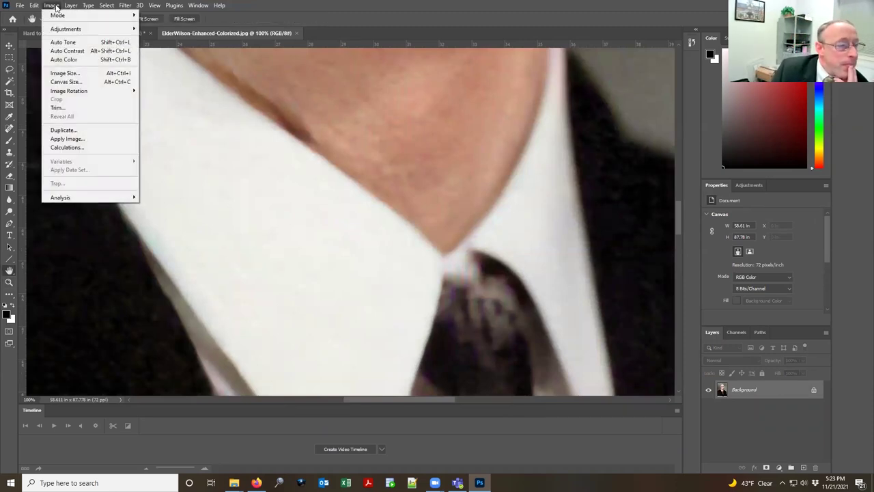
pyautogui.click(80, 73)
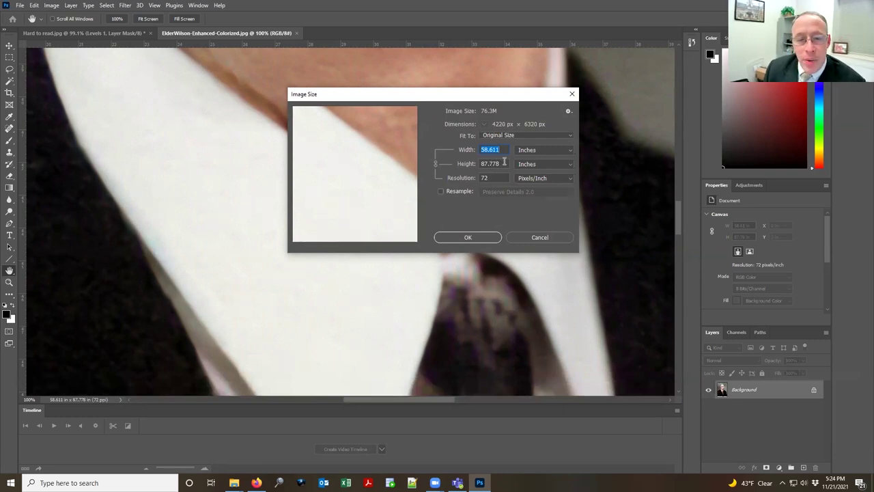
pyautogui.click(499, 178)
pyautogui.write('300')
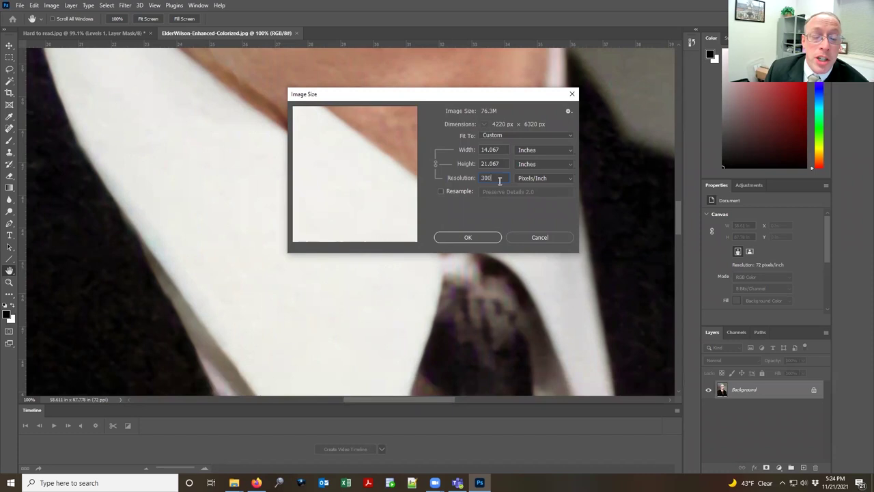
pyautogui.click(466, 238)
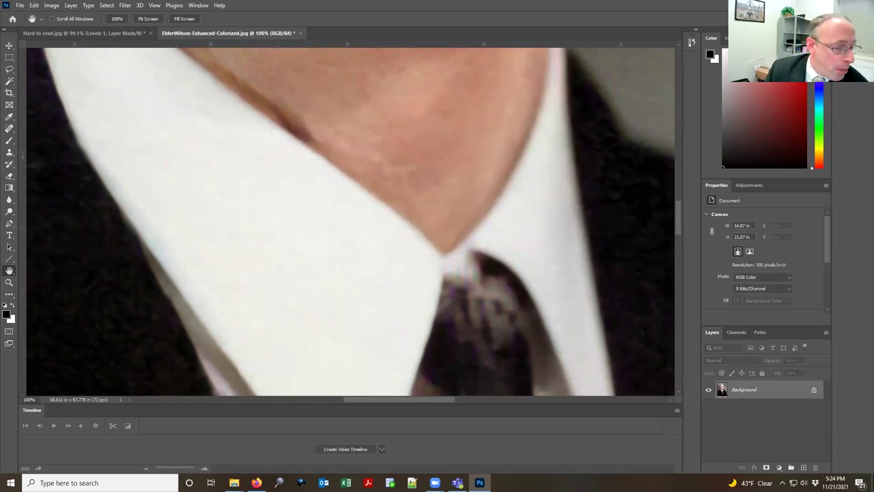
pyautogui.doubleClick(10, 272)
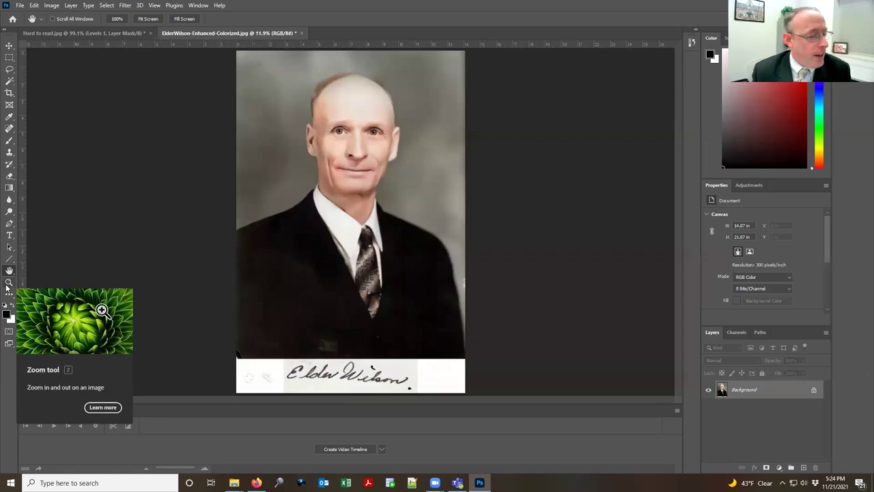
pyautogui.hotkey('alt', 'Tab')
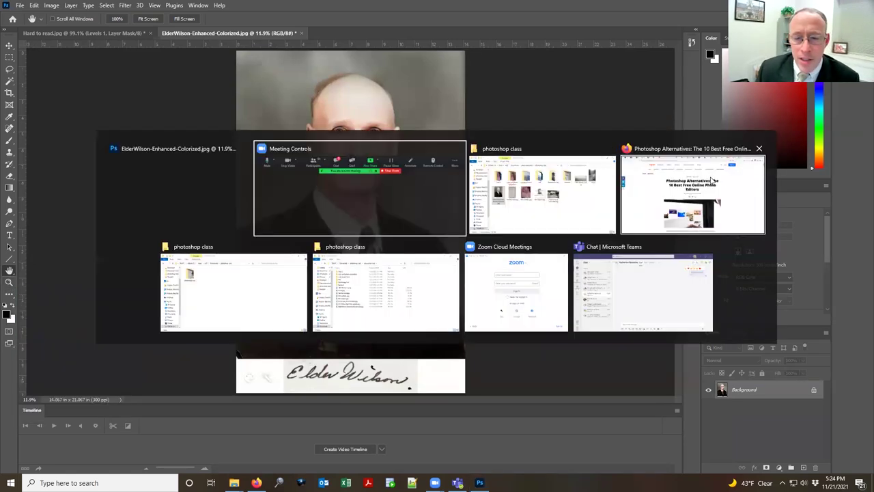
# Step: Load FamilySearch in a new Firefox tab and sign in with the saved account, staying signed in
pyautogui.click(726, 176)
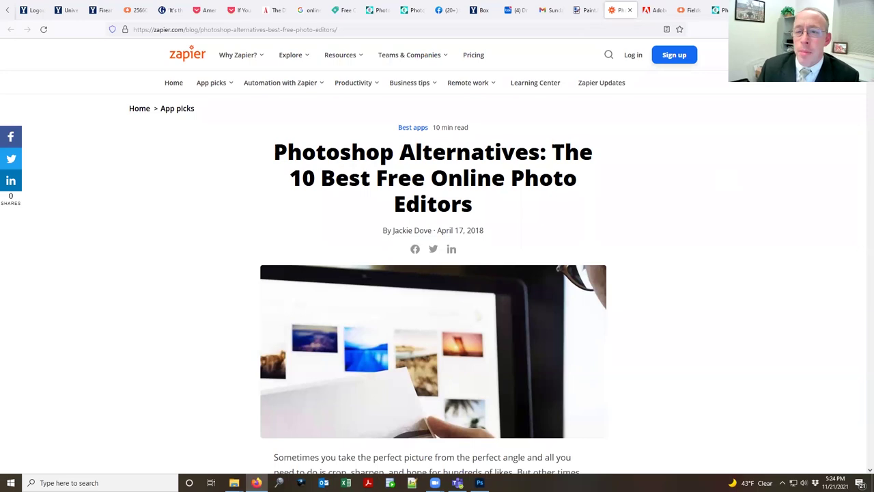
pyautogui.hotkey('ctrl', 't')
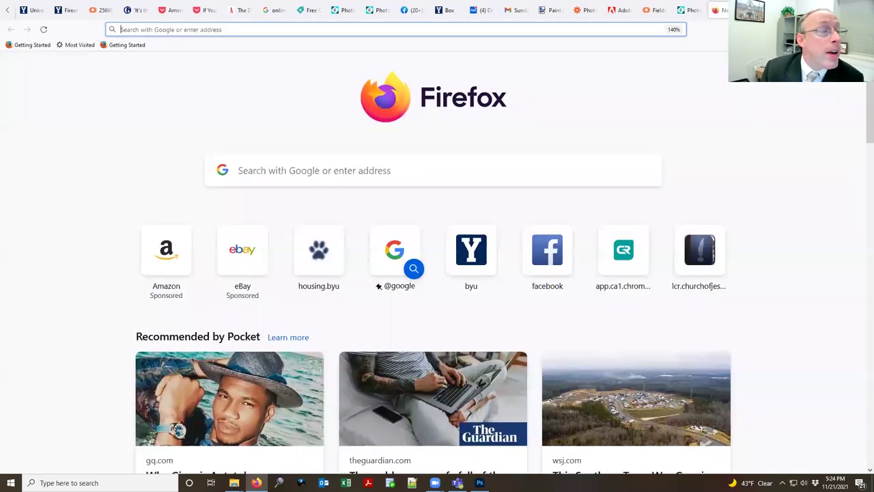
pyautogui.write('familysearch')
pyautogui.press('Return')
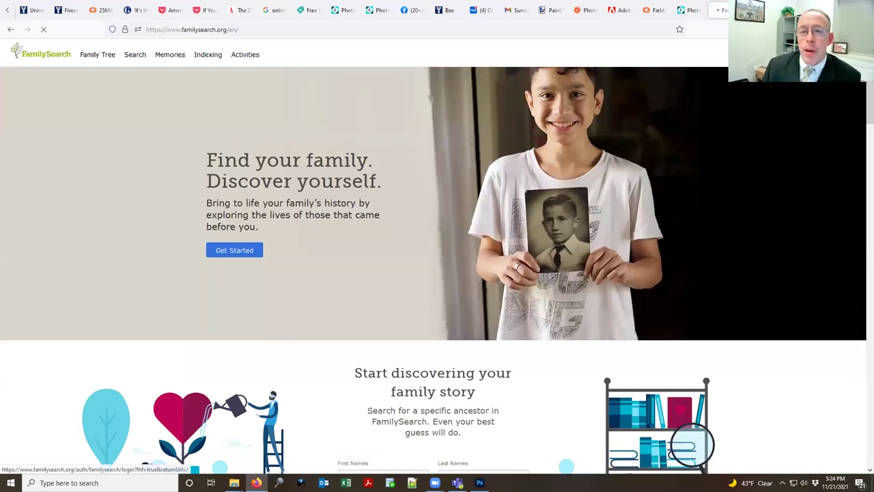
pyautogui.click(779, 55)
pyautogui.click(745, 141)
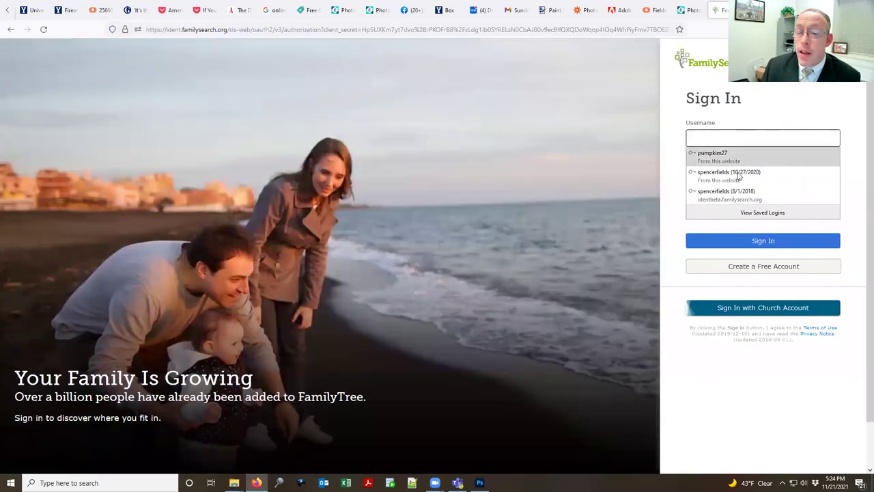
pyautogui.click(777, 198)
pyautogui.click(693, 212)
pyautogui.click(760, 280)
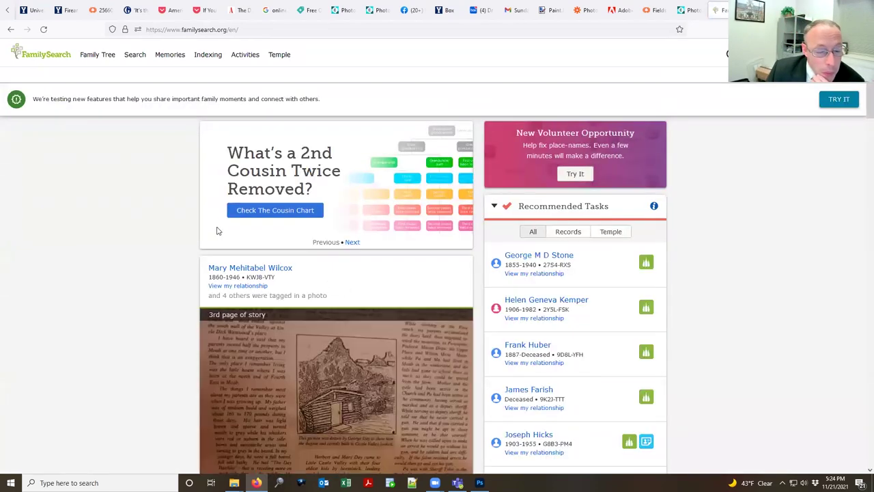
# Step: Download the Canyon Legacy Mountain Memoirs photo from FamilySearch
pyautogui.scroll(-10, 218, 231)
pyautogui.scroll(-10, 217, 225)
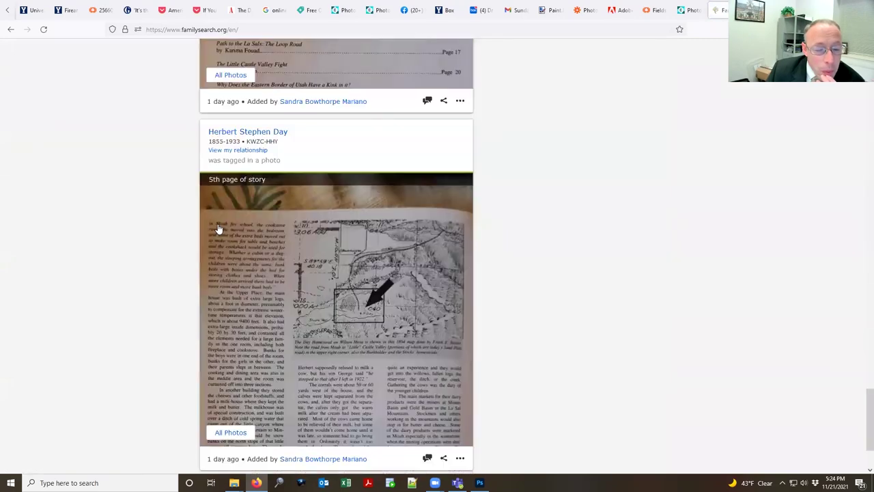
pyautogui.scroll(-5, 218, 229)
pyautogui.scroll(15, 225, 225)
pyautogui.scroll(-1, 417, 237)
pyautogui.click(344, 228)
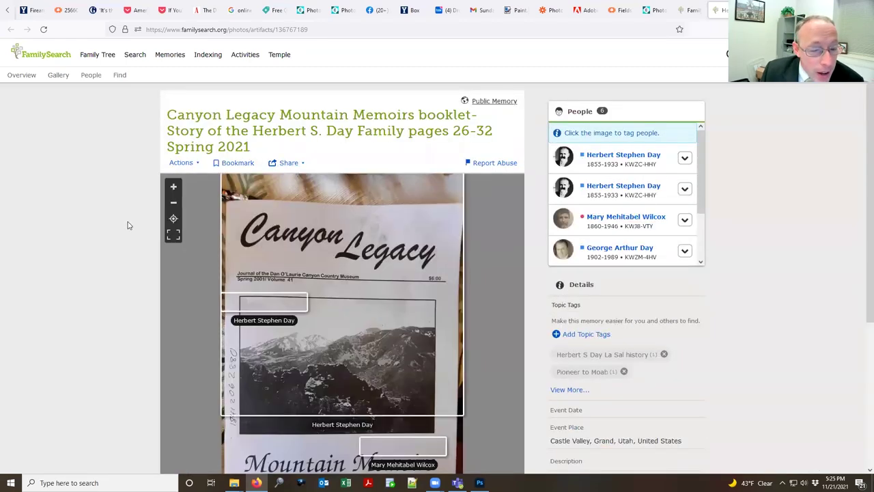
pyautogui.scroll(-3, 165, 250)
pyautogui.scroll(2, 143, 210)
pyautogui.click(183, 70)
pyautogui.click(201, 89)
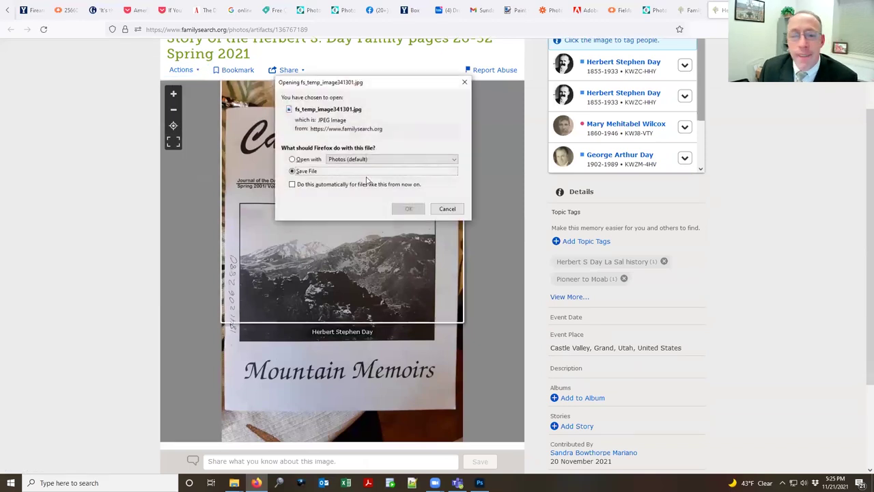
pyautogui.click(408, 208)
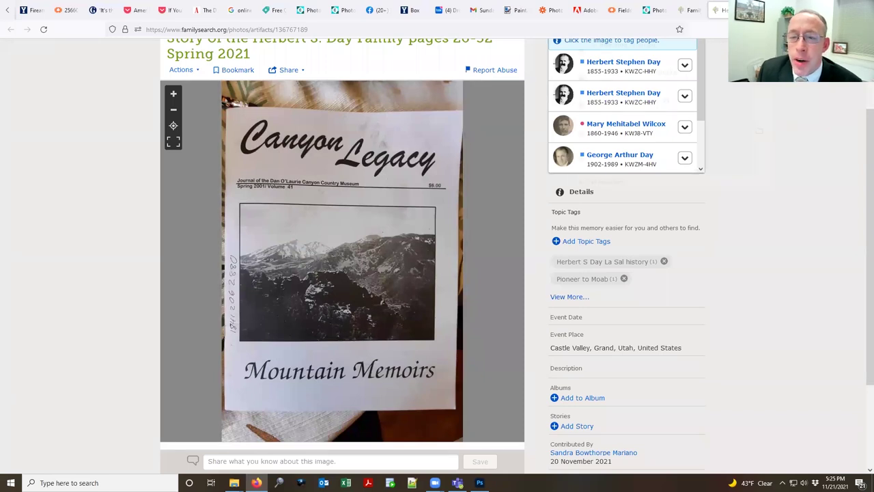
# Step: Drag fs_temp_image341301.jpg from Downloads into Photoshop as its own document
pyautogui.click(234, 483)
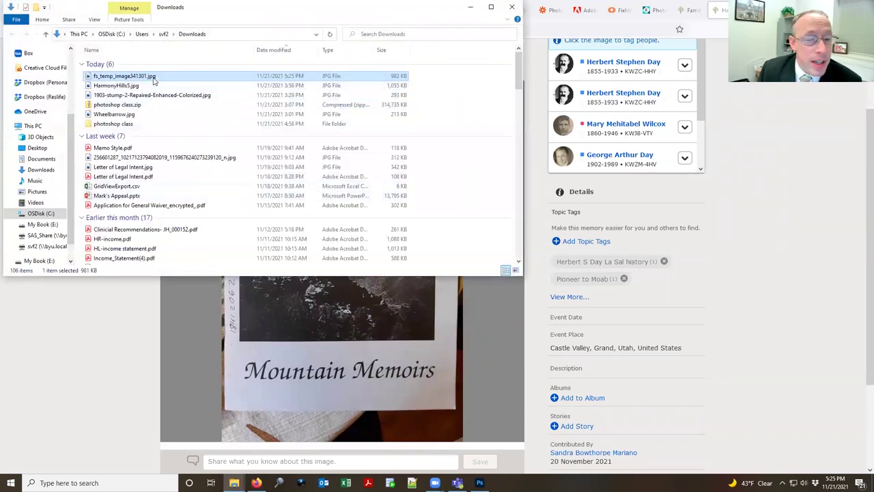
pyautogui.hotkey('alt', 'Tab')
pyautogui.press('Tab')
pyautogui.hotkey('alt', 'Tab')
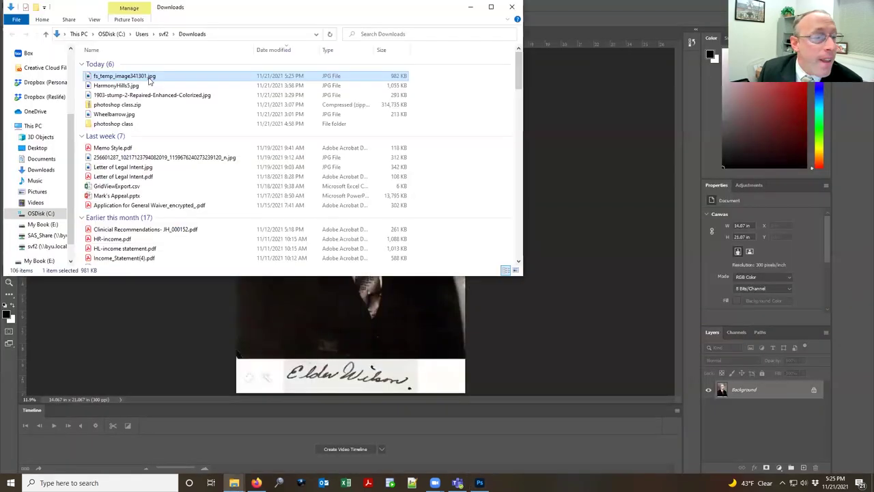
pyautogui.hotkey('alt', 'Tab')
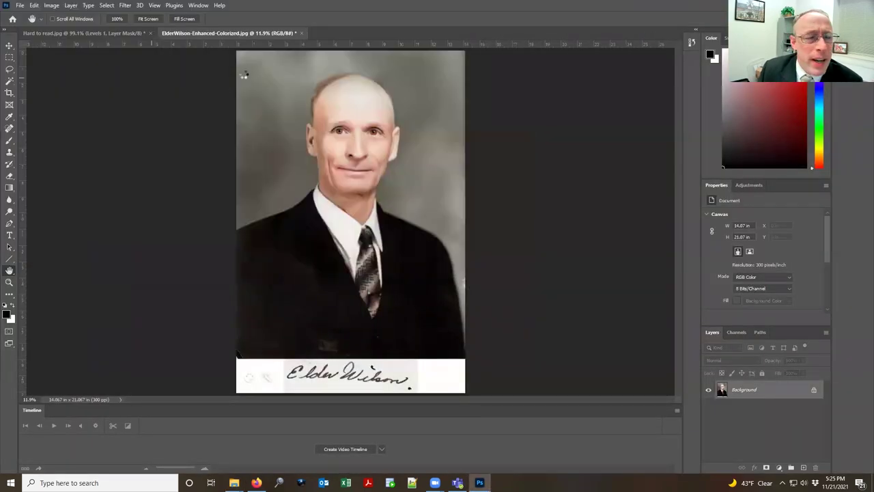
pyautogui.moveTo(244, 75); pyautogui.dragTo(371, 37)
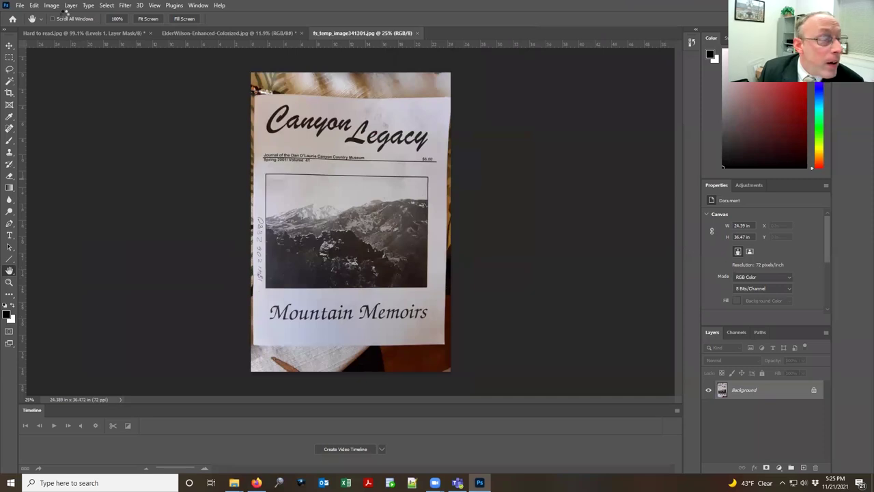
# Step: Bring up Image Size for the cover and enter 300 pixels/inch resolution
pyautogui.click(52, 5)
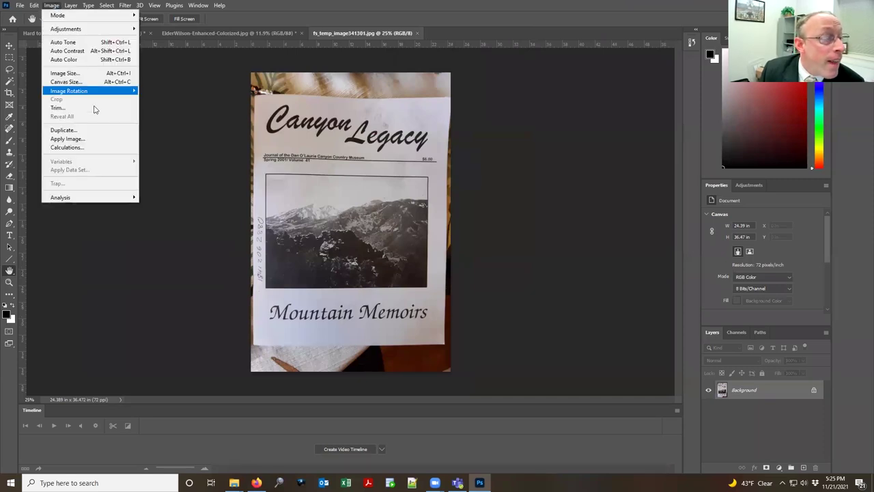
pyautogui.click(92, 74)
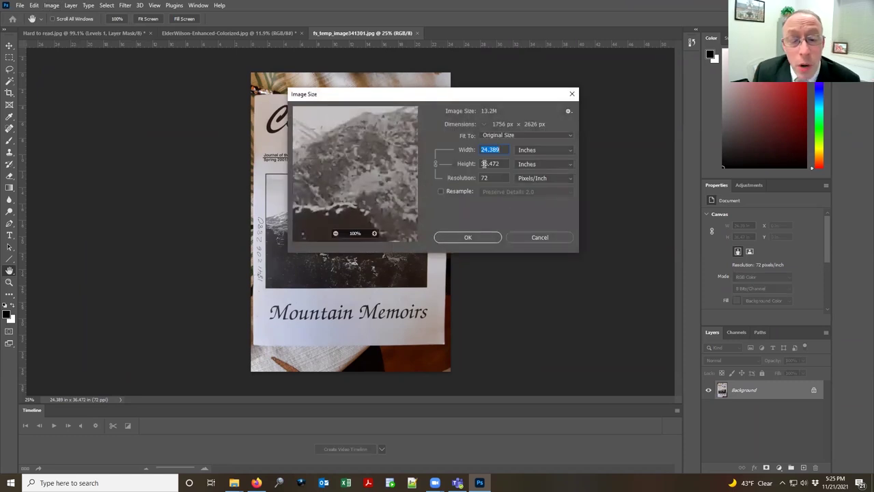
pyautogui.doubleClick(491, 179)
pyautogui.write('300')
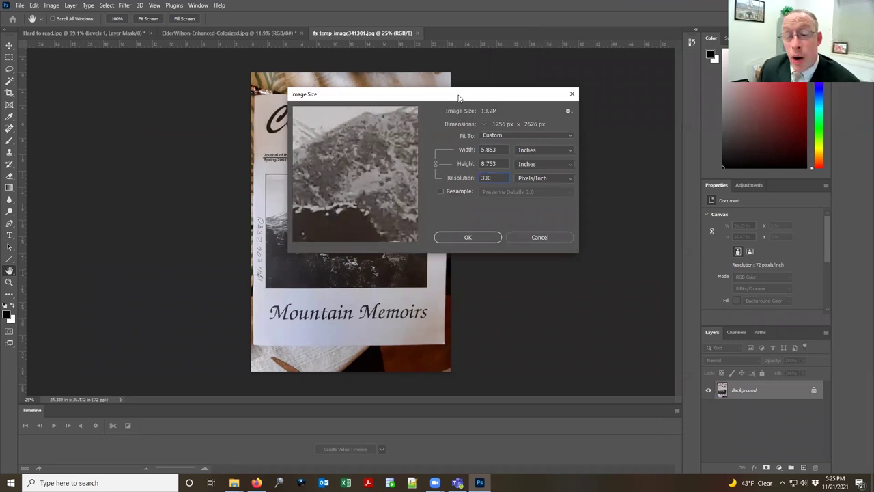
pyautogui.moveTo(459, 98); pyautogui.dragTo(581, 95)
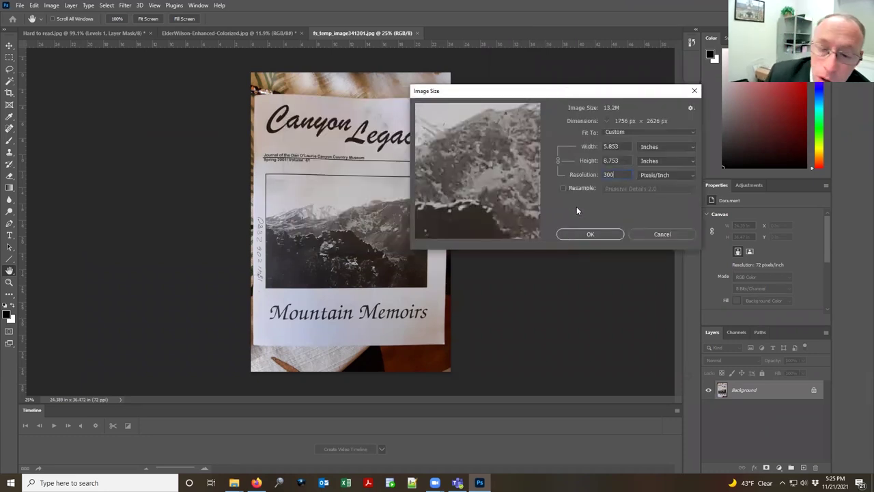
# Step: Resample with Preserve Details 2.0 at 72 pixels/inch, giving 421 × 630 pixels
pyautogui.click(564, 188)
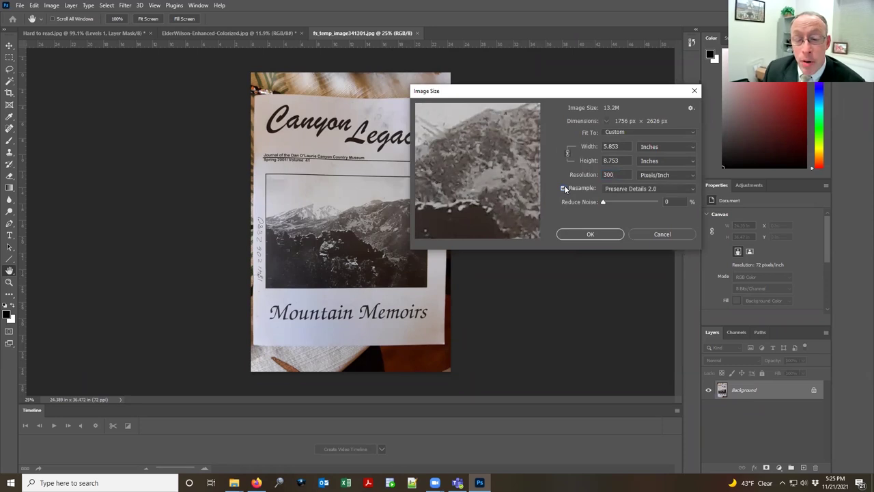
pyautogui.click(682, 188)
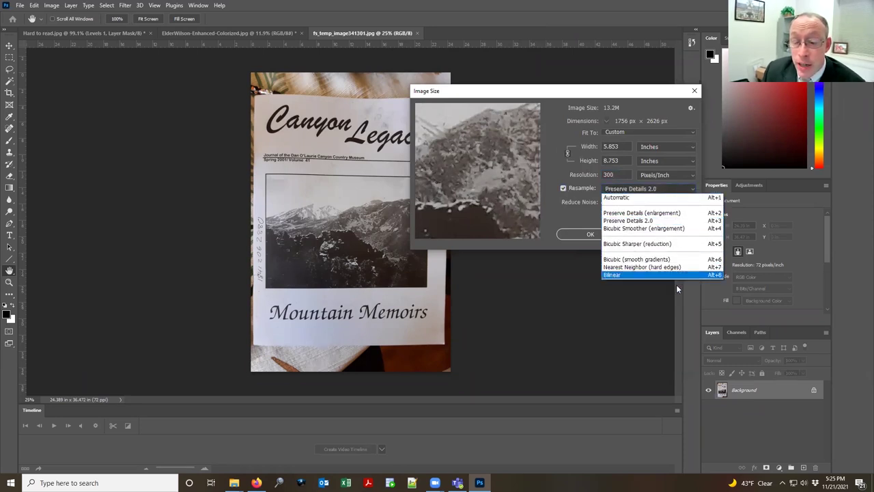
pyautogui.click(657, 222)
pyautogui.click(690, 190)
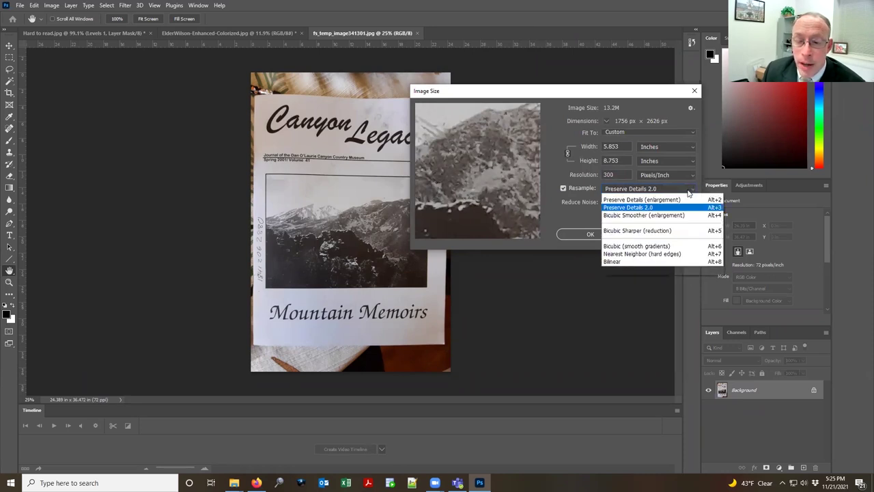
pyautogui.click(678, 198)
pyautogui.click(695, 189)
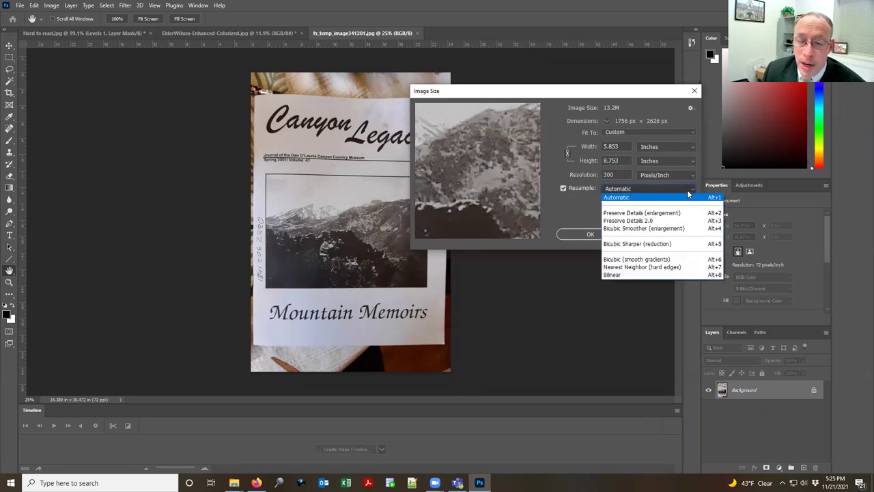
pyautogui.click(659, 222)
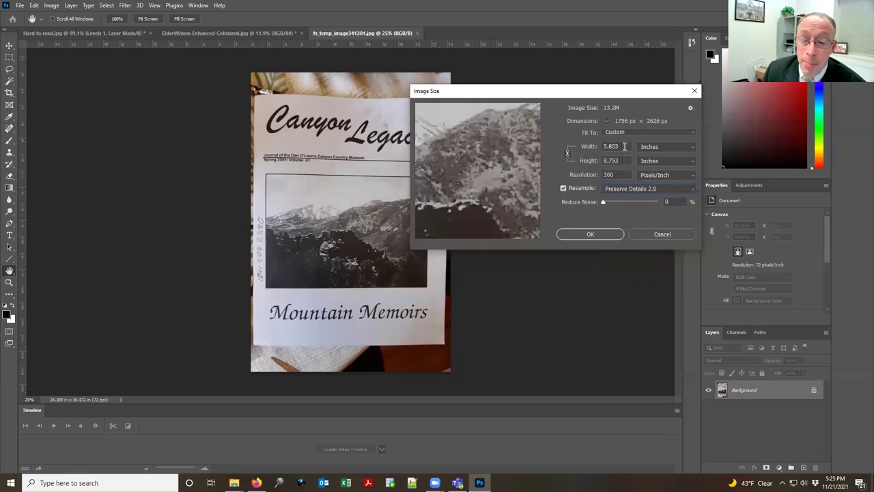
pyautogui.doubleClick(624, 146)
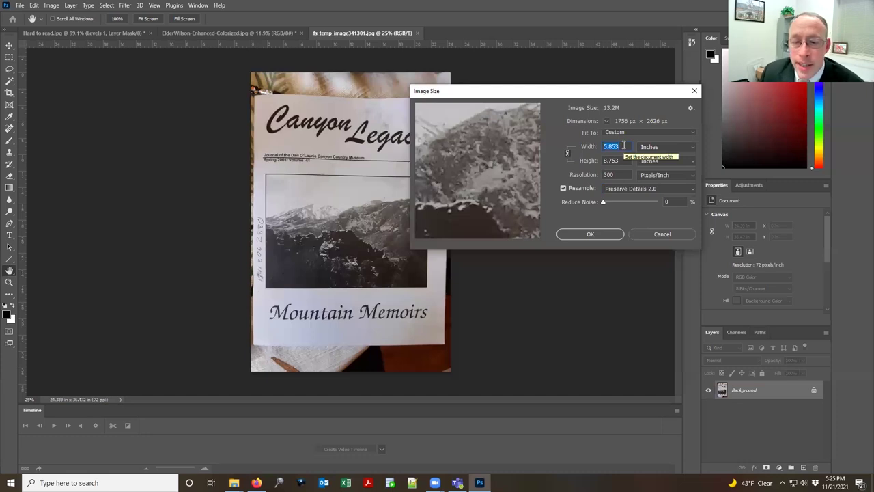
pyautogui.click(619, 174)
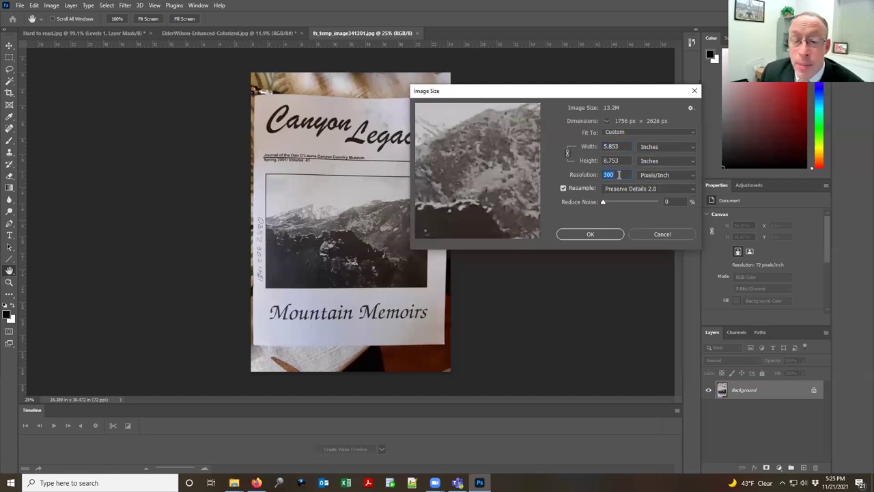
pyautogui.write('72')
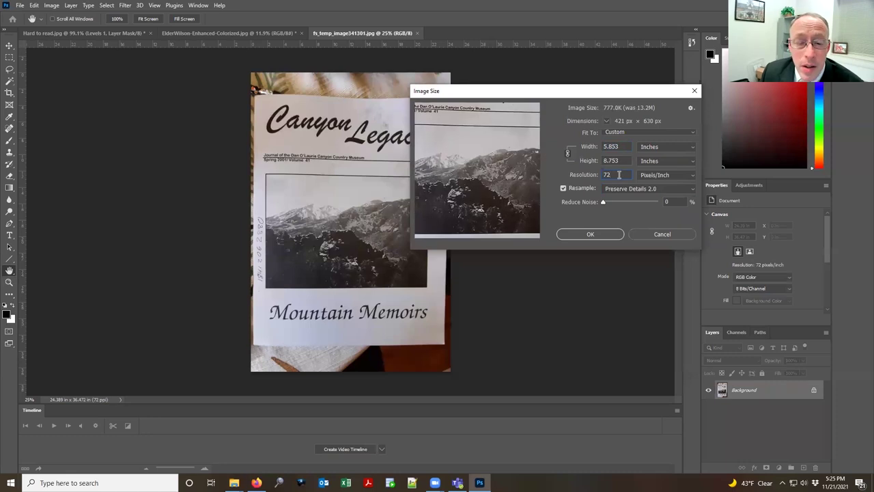
pyautogui.press('Return')
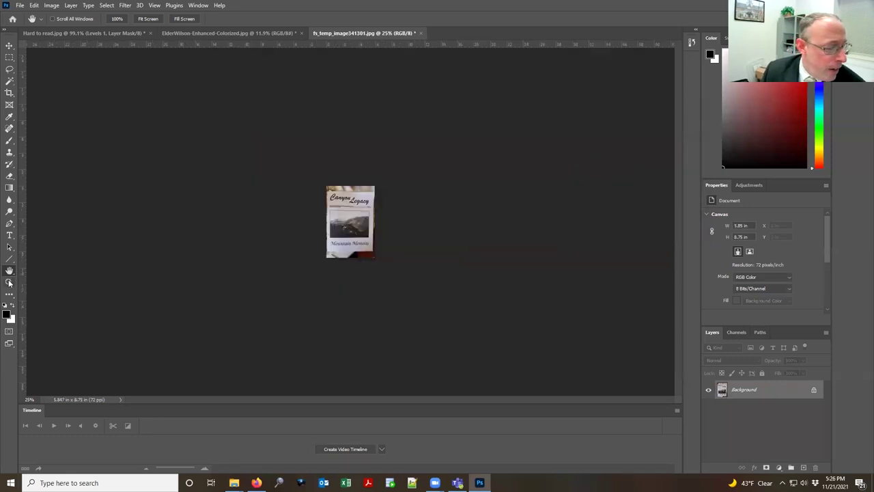
# Step: View the cover at 100% and resample it to 300 pixels/inch at 5 × 7.48 inches
pyautogui.doubleClick(9, 283)
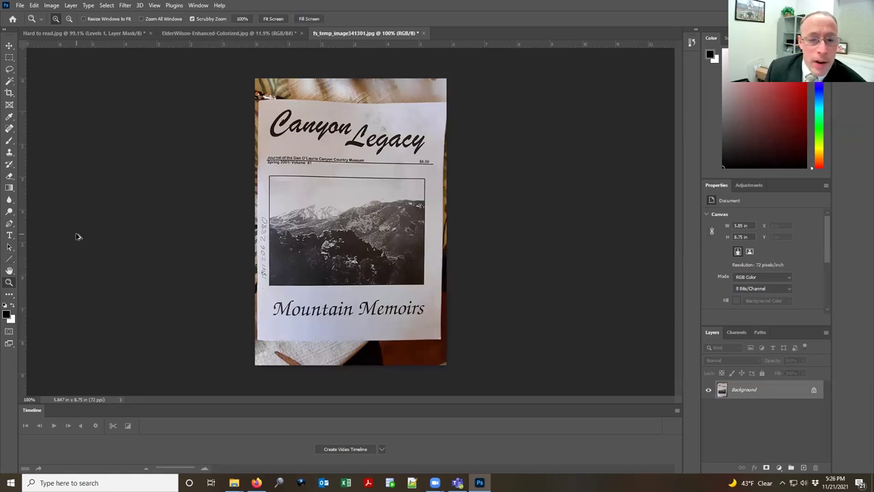
pyautogui.hotkey('ctrl', 'alt', 'i')
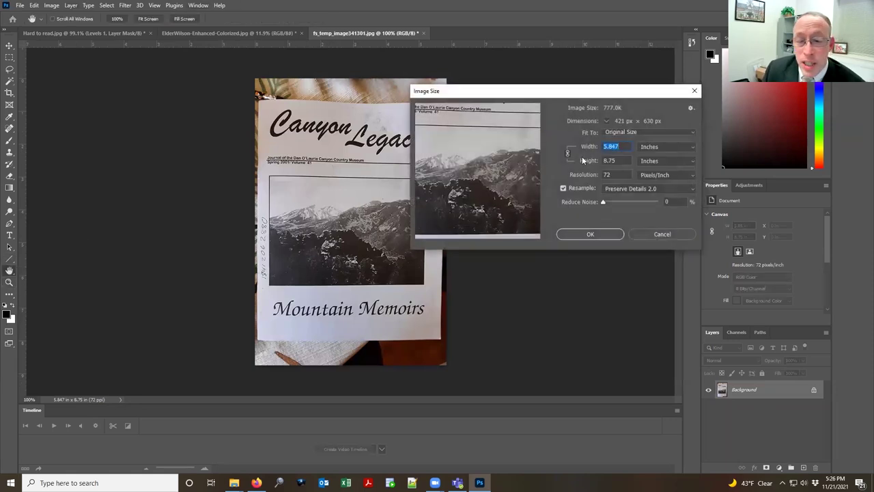
pyautogui.click(563, 189)
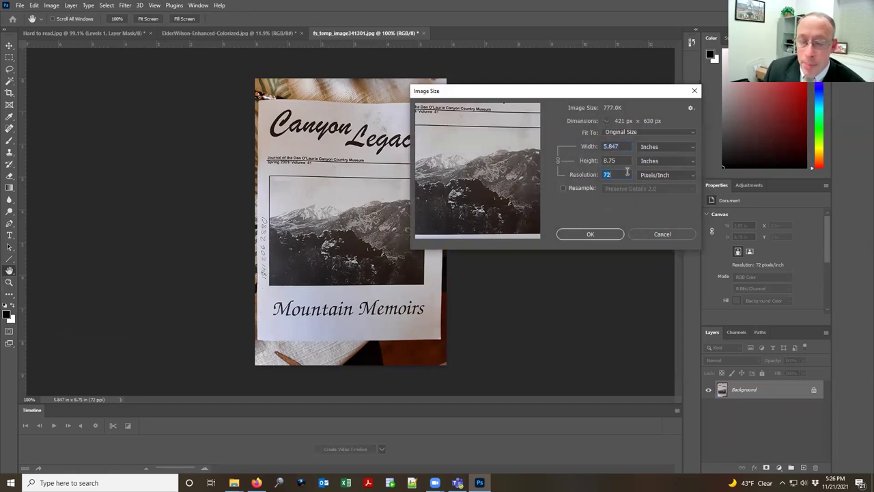
pyautogui.write('300')
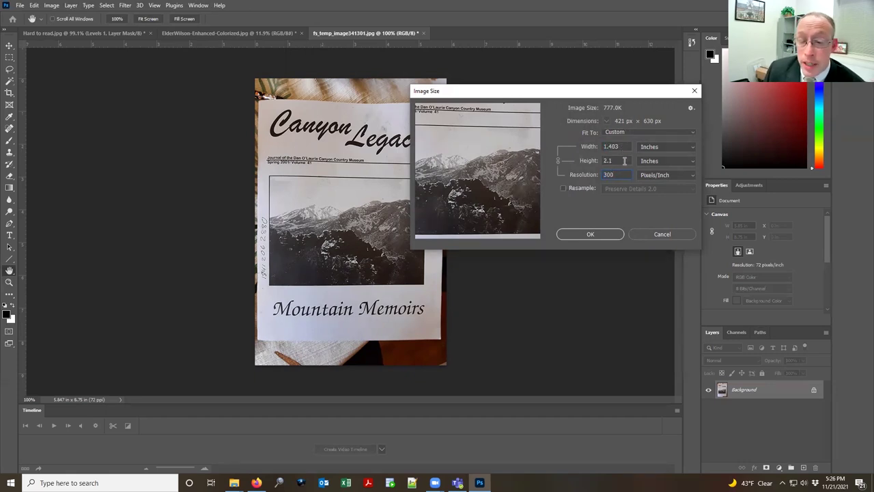
pyautogui.click(562, 187)
pyautogui.click(630, 146)
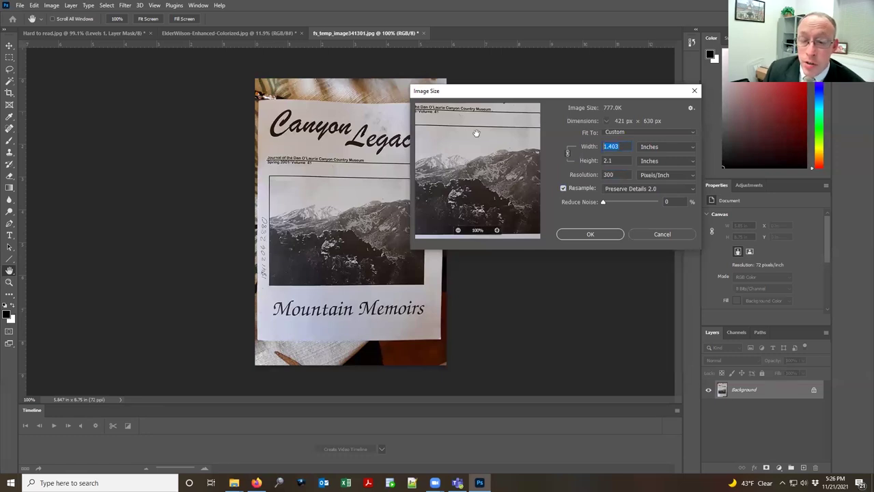
pyautogui.press('Escape')
pyautogui.press('z')
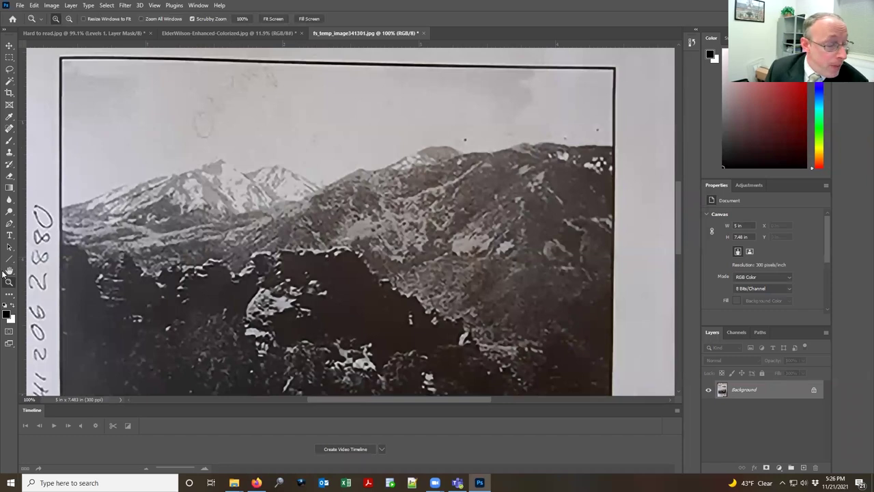
# Step: Fit the 5 × 7.483-inch, 300 ppi cover on screen with the Hand tool
pyautogui.click(9, 271)
pyautogui.doubleClick(9, 270)
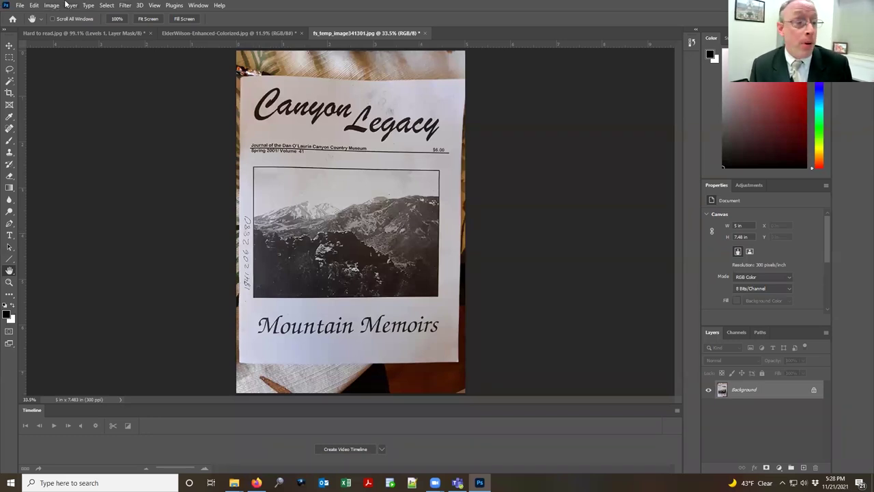
pyautogui.click(49, 6)
pyautogui.click(50, 6)
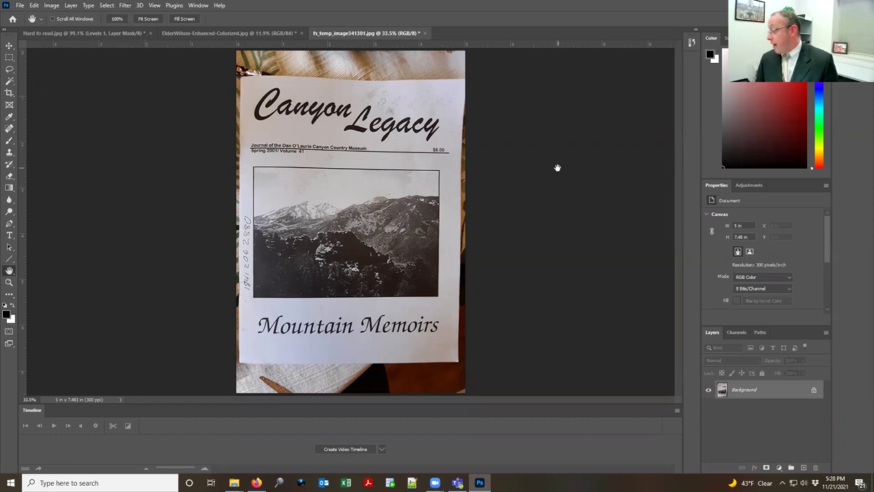
# Step: Zoom in on the Hard to read.jpg form's heading, settling around 155%
pyautogui.click(92, 33)
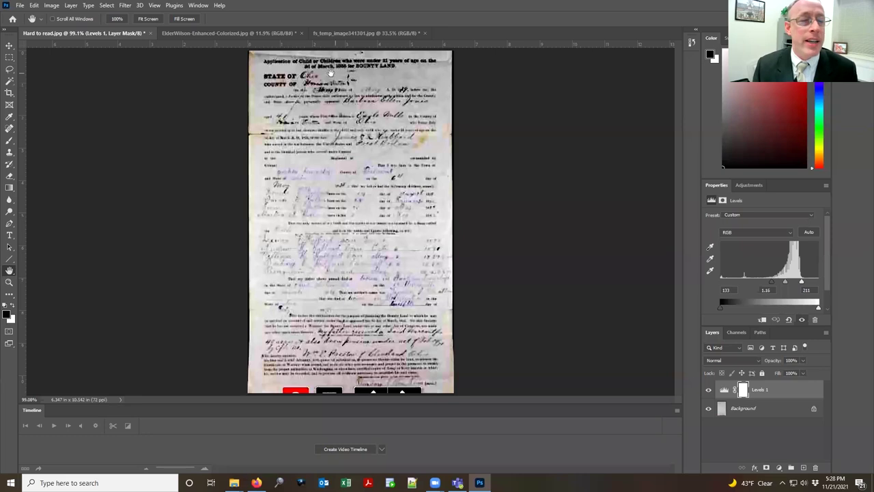
pyautogui.moveTo(325, 74); pyautogui.dragTo(356, 166)
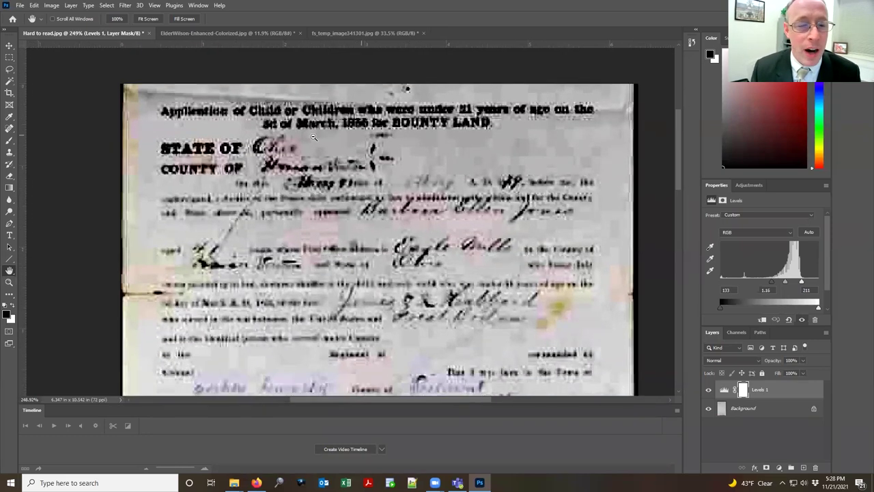
pyautogui.moveTo(415, 143); pyautogui.dragTo(409, 170)
pyautogui.moveTo(410, 236); pyautogui.dragTo(402, 176)
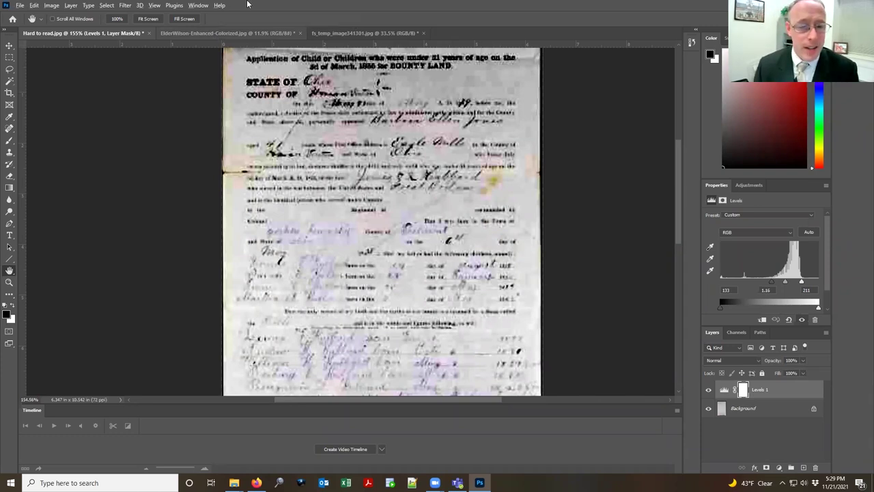
# Step: Return to the FamilySearch page in Firefox and start a new tab
pyautogui.hotkey('alt', 'Tab')
pyautogui.click(445, 203)
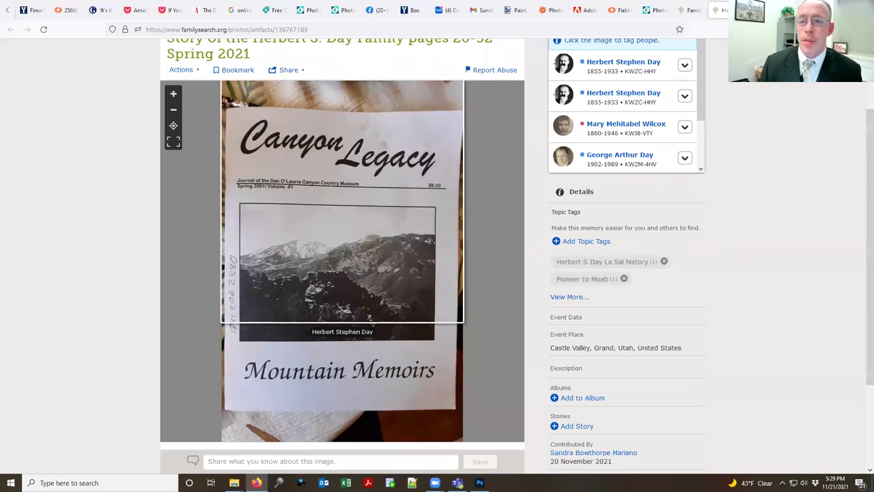
pyautogui.hotkey('ctrl', 't')
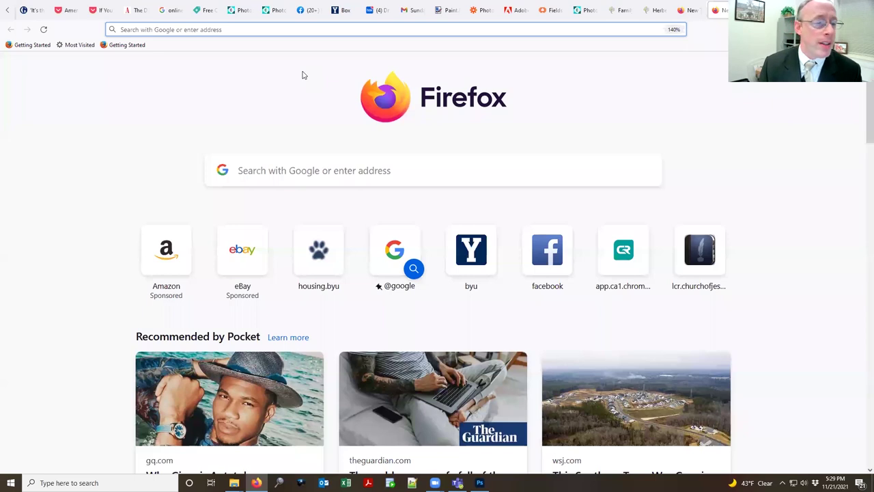
# Step: Load Facebook, go to the profile page, and scroll down to the document post
pyautogui.press('Down')
pyautogui.press('Down')
pyautogui.press('Down')
pyautogui.press('Down')
pyautogui.press('Down')
pyautogui.press('Return')
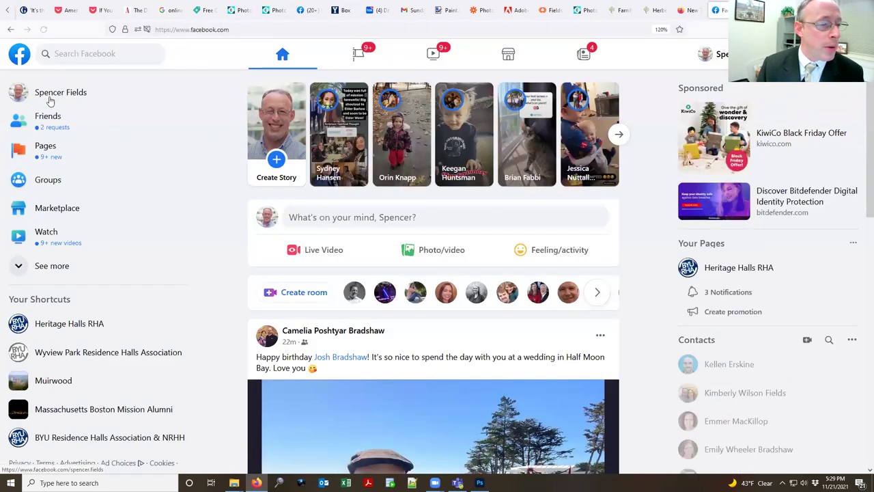
pyautogui.click(49, 102)
pyautogui.click(69, 92)
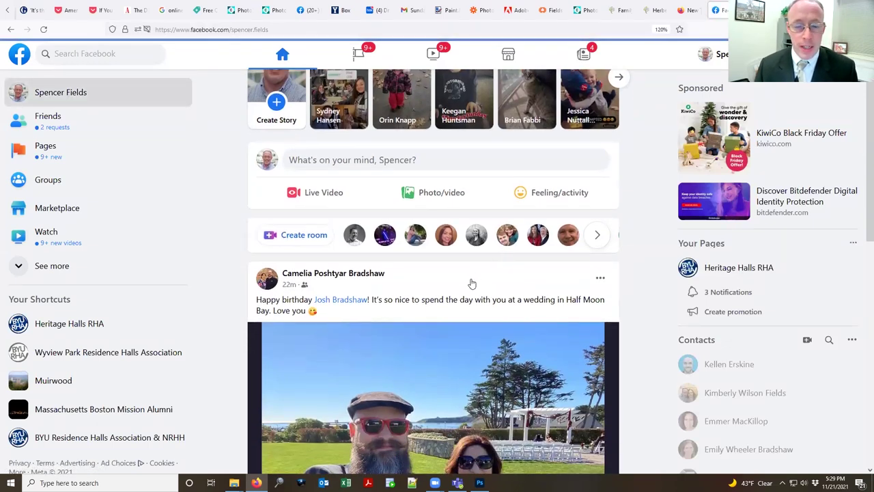
pyautogui.scroll(-5, 465, 240)
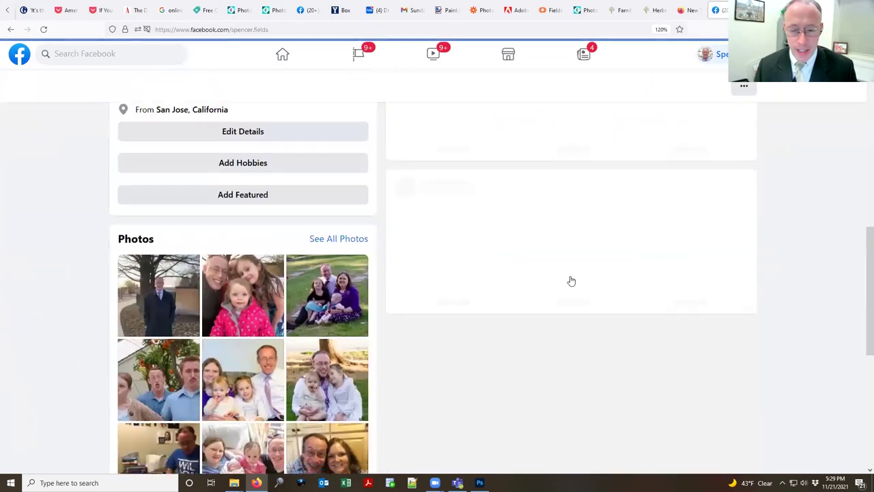
pyautogui.scroll(-4, 572, 281)
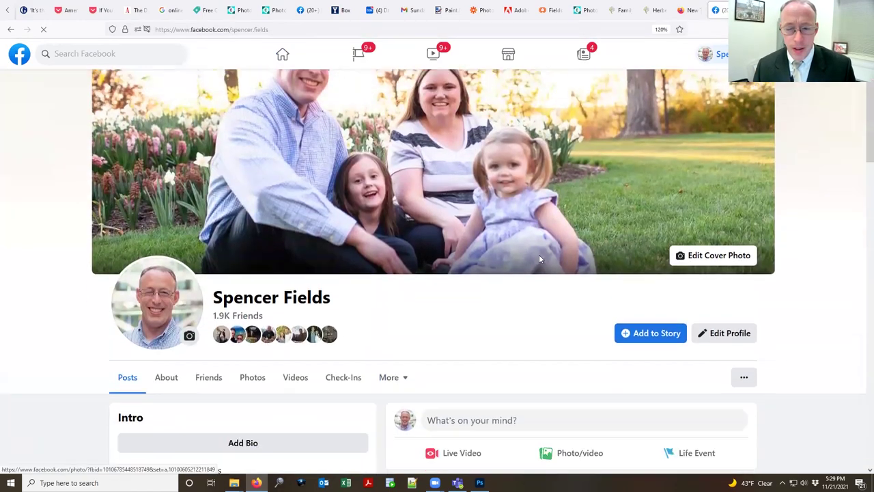
pyautogui.scroll(-5, 539, 254)
pyautogui.scroll(-12, 539, 262)
pyautogui.scroll(-8, 540, 262)
pyautogui.scroll(-20, 540, 262)
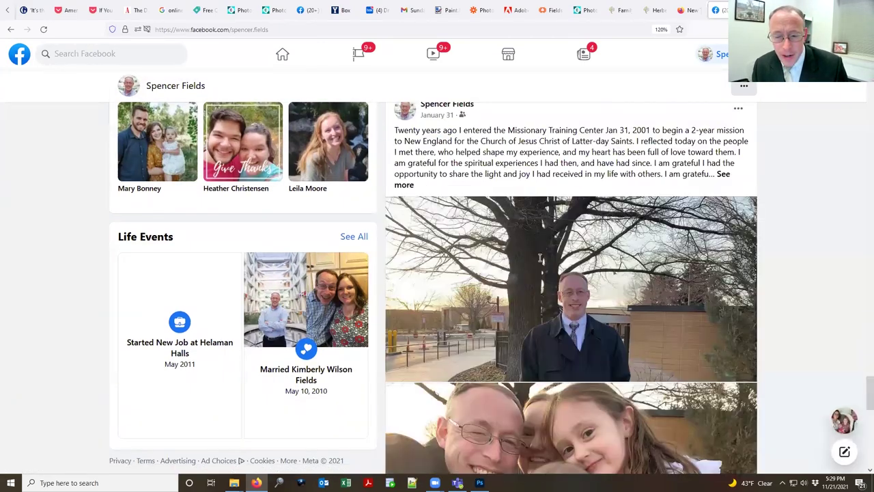
pyautogui.scroll(-20, 540, 262)
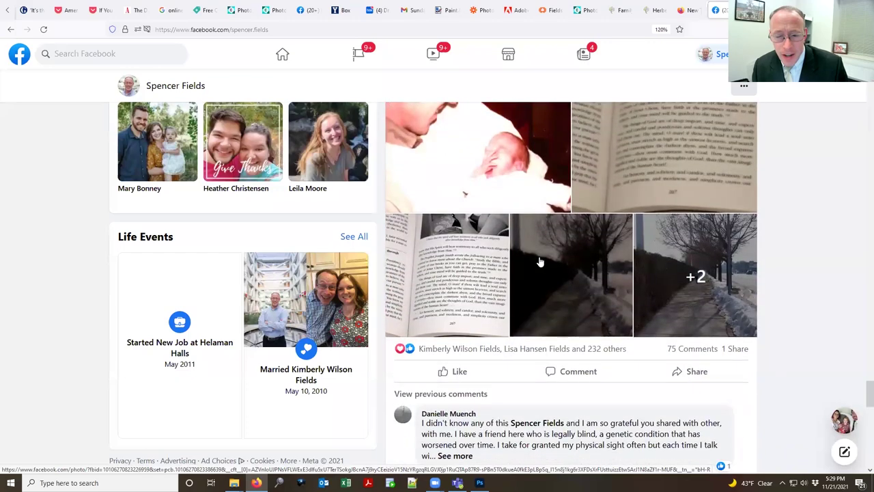
pyautogui.scroll(-20, 543, 255)
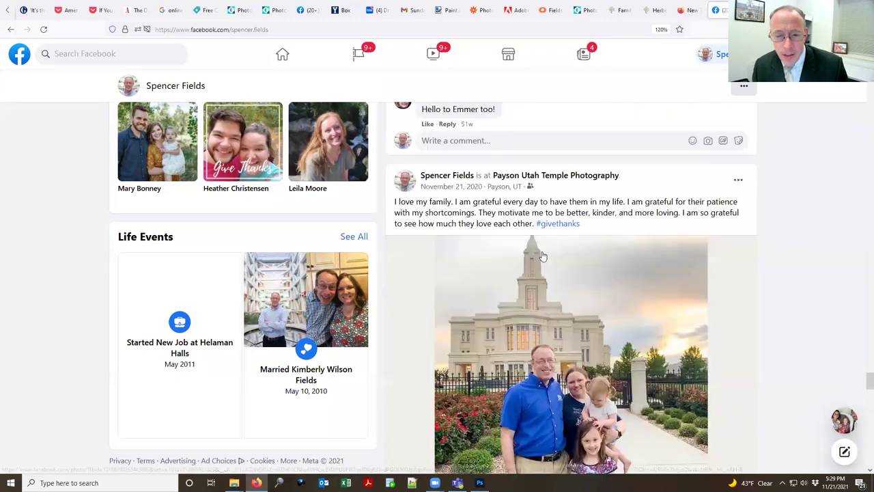
pyautogui.scroll(-5, 543, 255)
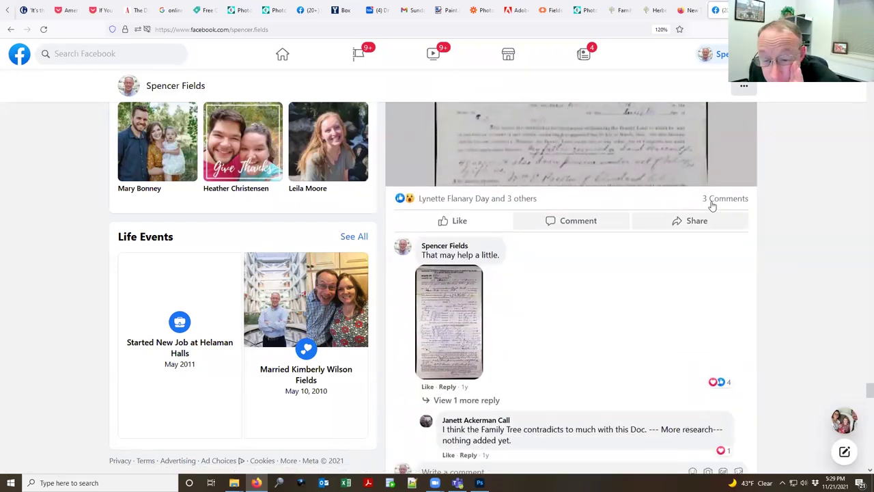
# Step: Expand the post's comments and view the bounty land document image zoomed in
pyautogui.click(723, 199)
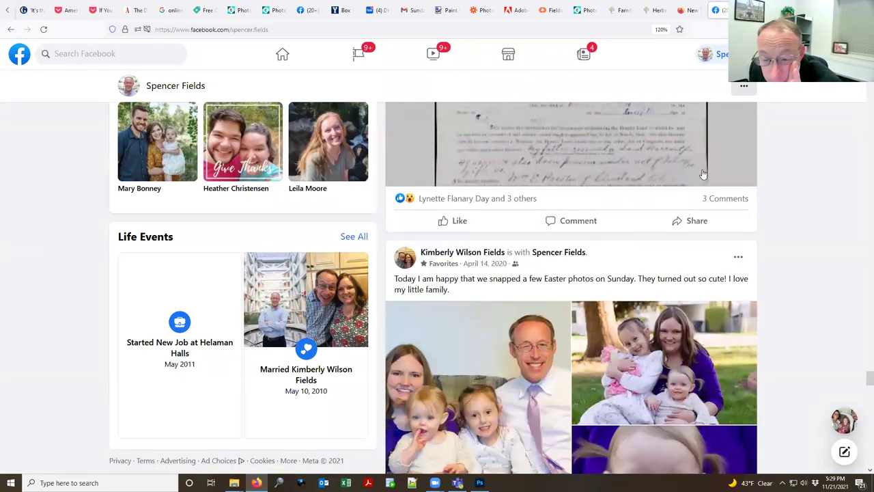
pyautogui.click(723, 200)
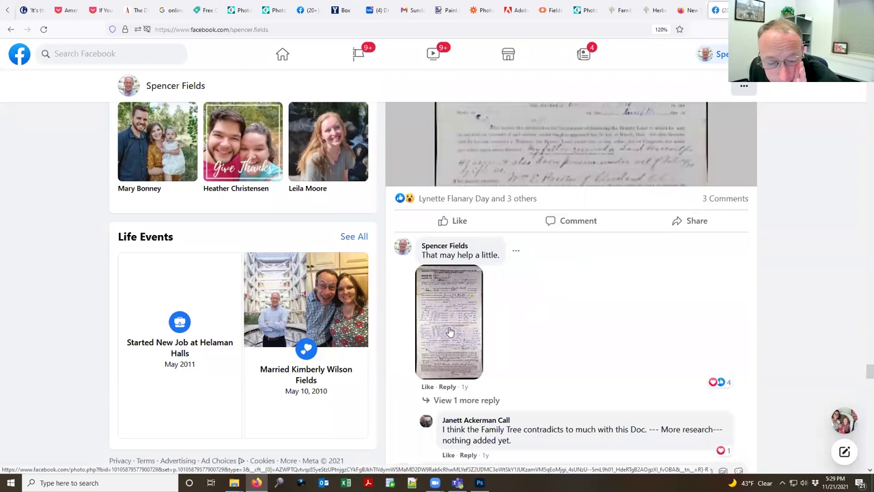
pyautogui.click(490, 401)
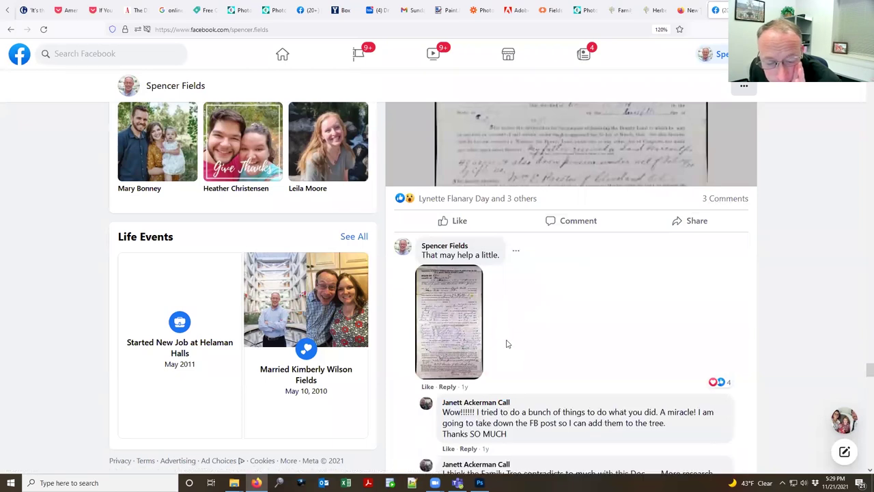
pyautogui.scroll(-2, 478, 273)
pyautogui.click(431, 198)
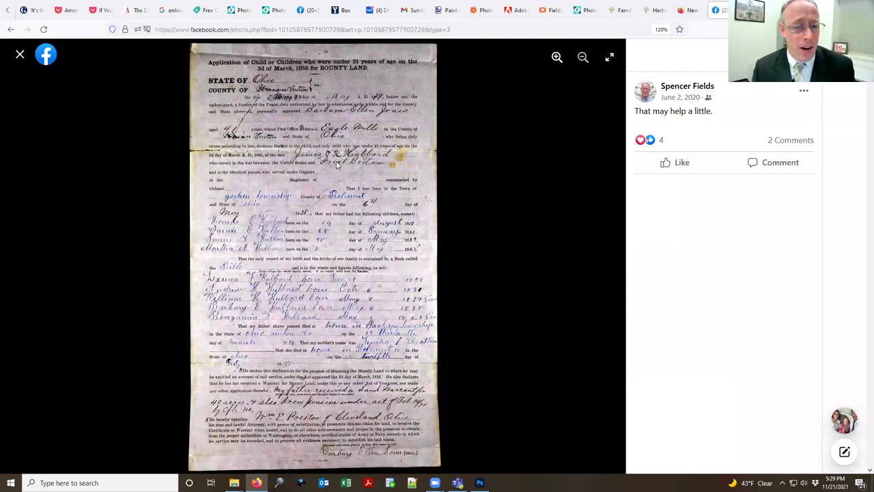
pyautogui.click(556, 58)
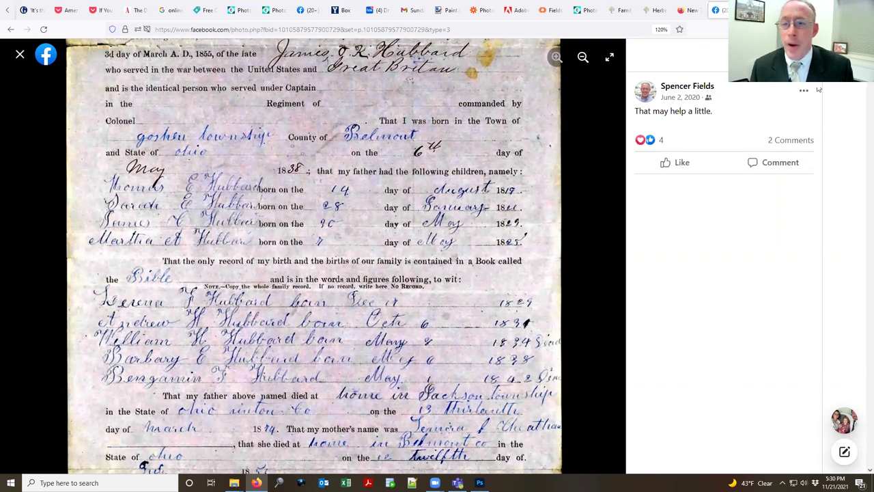
# Step: Nudge the Levels black point, then drag Kim as Baby.jpg from the photoshop class folder into Photoshop
pyautogui.hotkey('alt', 'Tab')
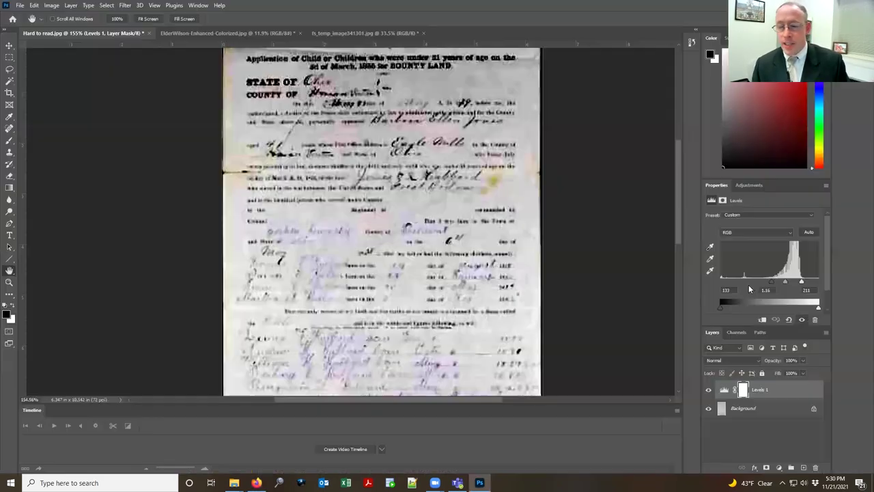
pyautogui.moveTo(773, 281)
pyautogui.mouseDown()
pyautogui.moveTo(700, 281)
pyautogui.moveTo(785, 284)
pyautogui.mouseUp()
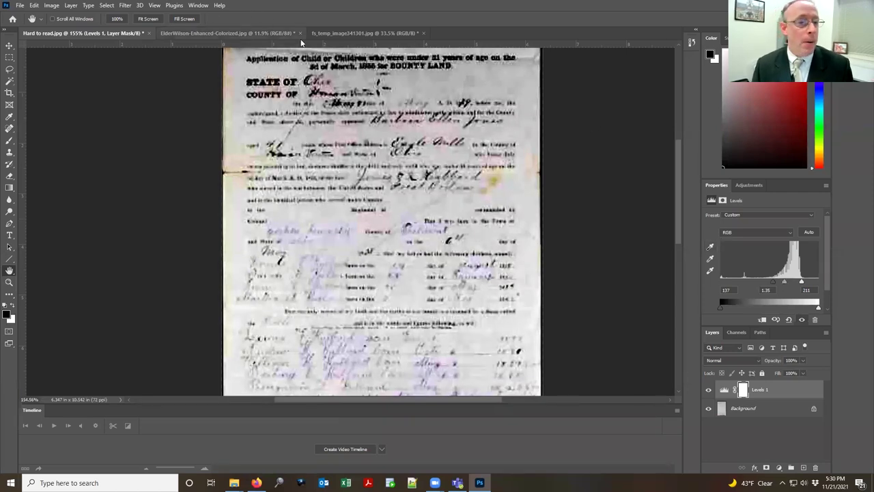
pyautogui.hotkey('alt', 'Tab')
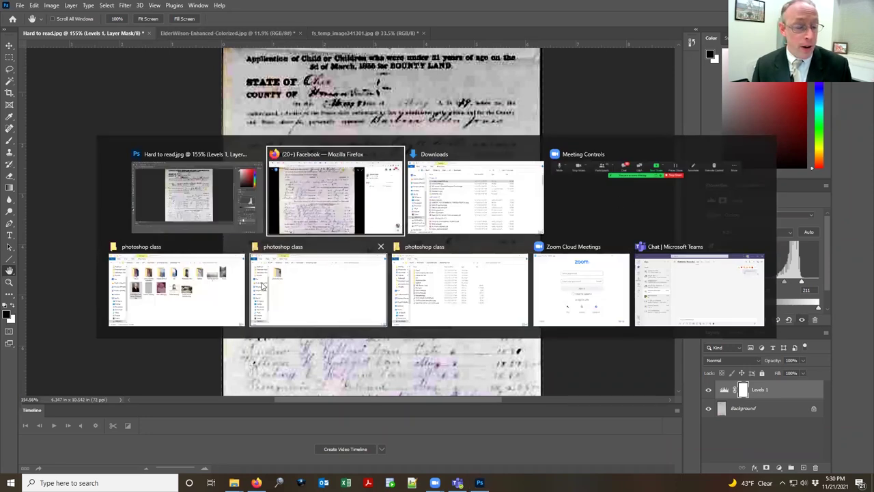
pyautogui.click(225, 286)
pyautogui.moveTo(627, 208); pyautogui.dragTo(478, 34)
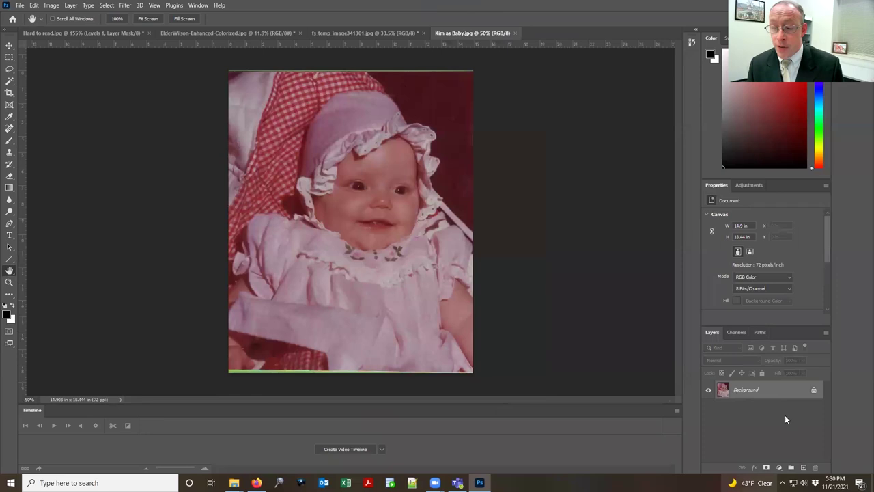
# Step: Add a Levels adjustment and set the Red channel to black 58, white about 190
pyautogui.click(749, 186)
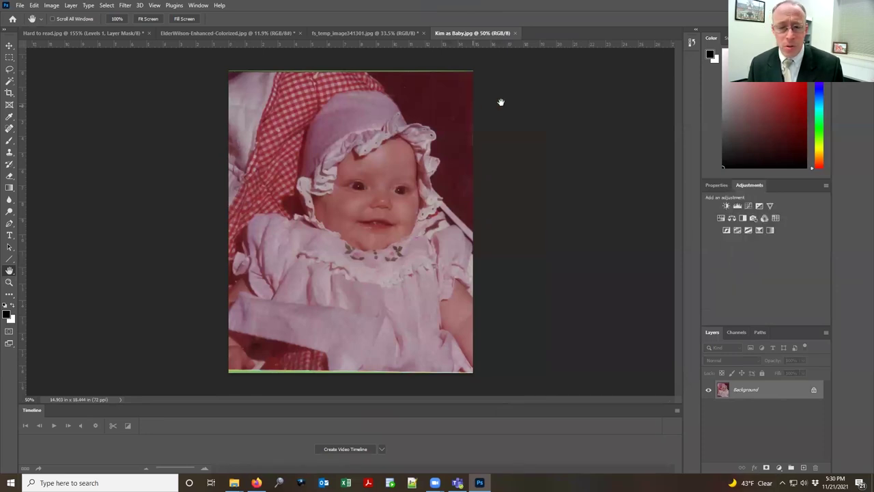
pyautogui.click(737, 205)
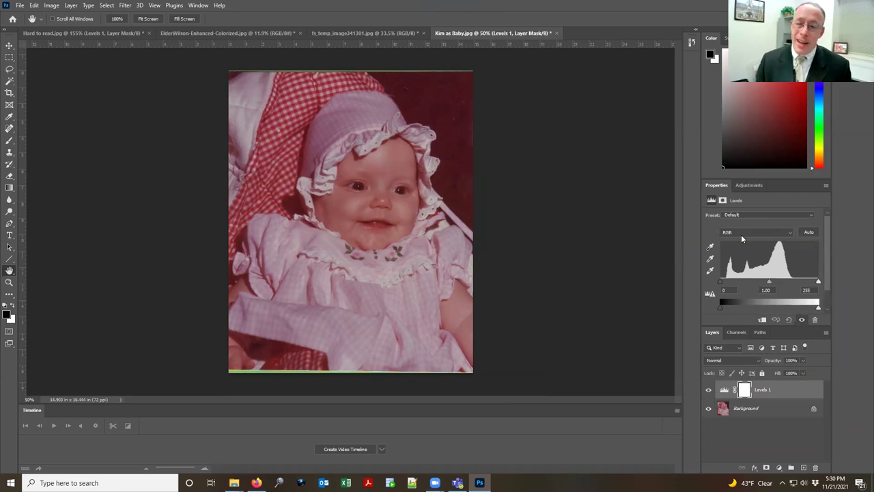
pyautogui.click(743, 234)
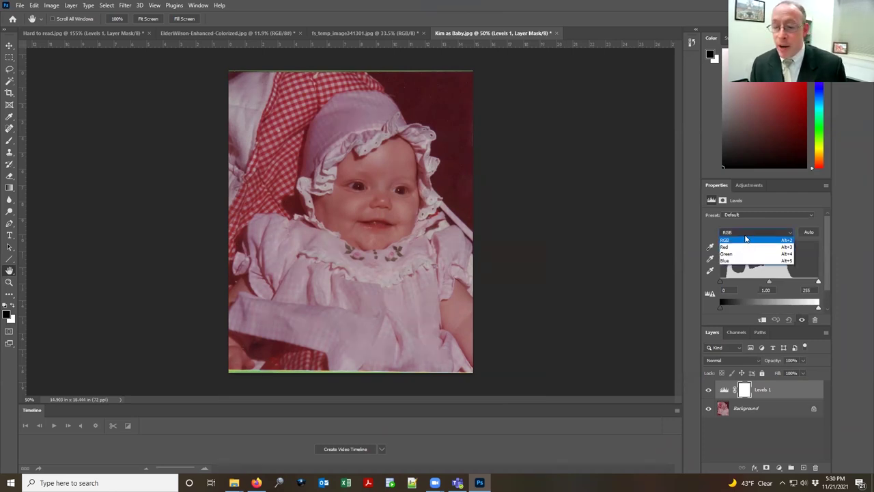
pyautogui.click(746, 232)
pyautogui.click(744, 235)
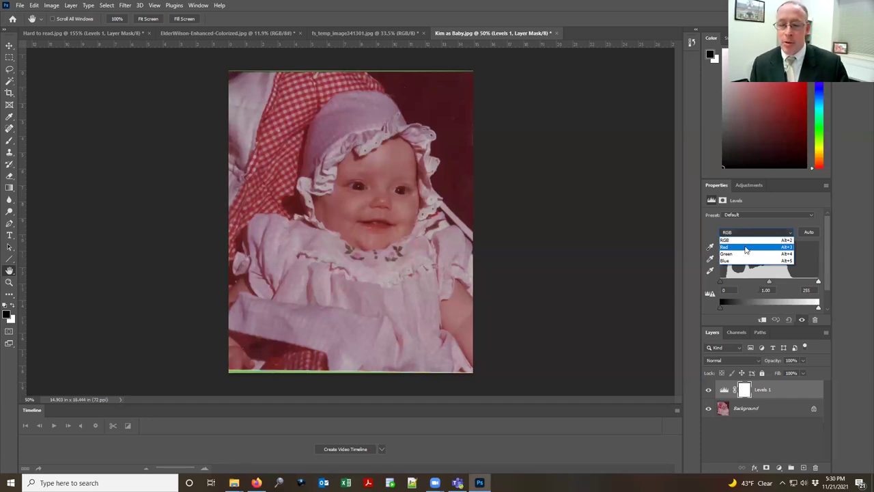
pyautogui.click(744, 247)
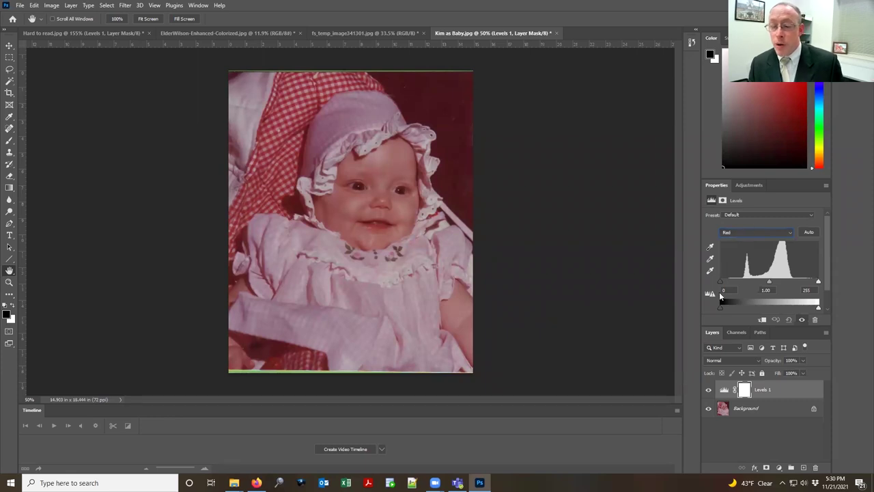
pyautogui.moveTo(722, 282); pyautogui.dragTo(742, 283)
pyautogui.moveTo(818, 282); pyautogui.dragTo(793, 281)
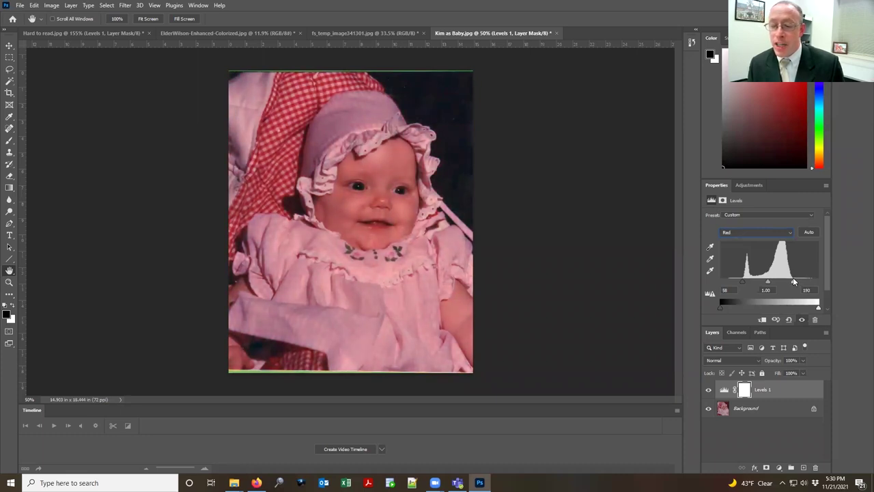
# Step: Set Green to 13–171 and Blue to 18–176, then hide Levels 1
pyautogui.click(757, 233)
pyautogui.click(757, 250)
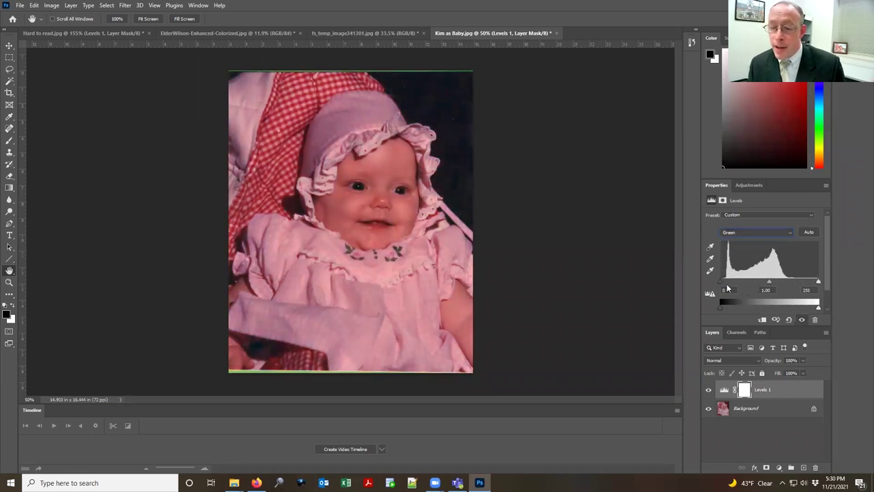
pyautogui.moveTo(720, 285); pyautogui.dragTo(724, 284)
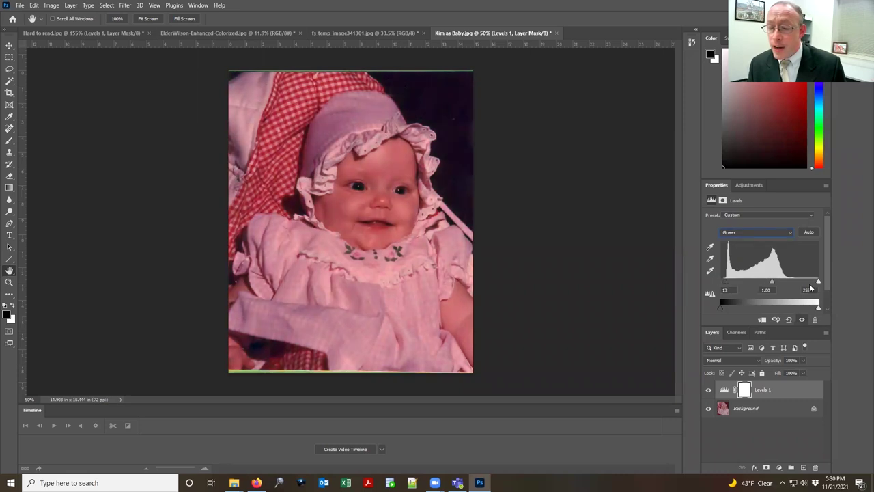
pyautogui.moveTo(818, 281); pyautogui.dragTo(787, 282)
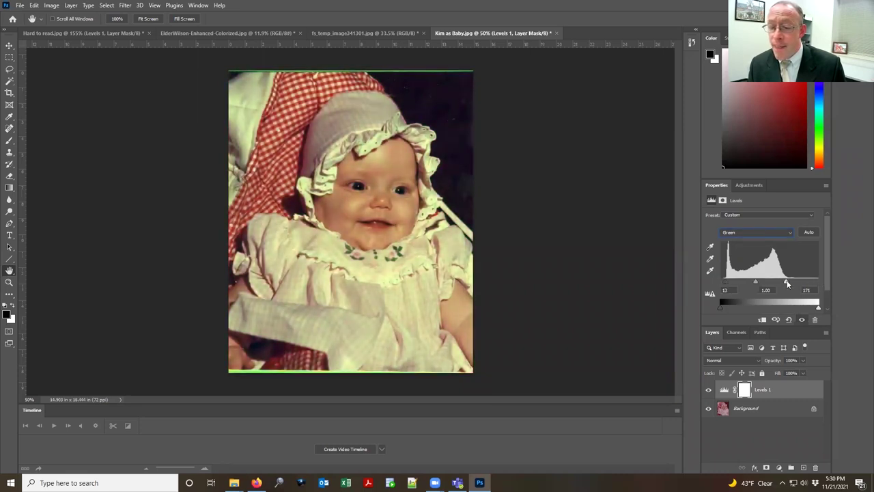
pyautogui.click(758, 233)
pyautogui.click(757, 259)
pyautogui.moveTo(723, 285); pyautogui.dragTo(728, 285)
pyautogui.moveTo(818, 282); pyautogui.dragTo(791, 282)
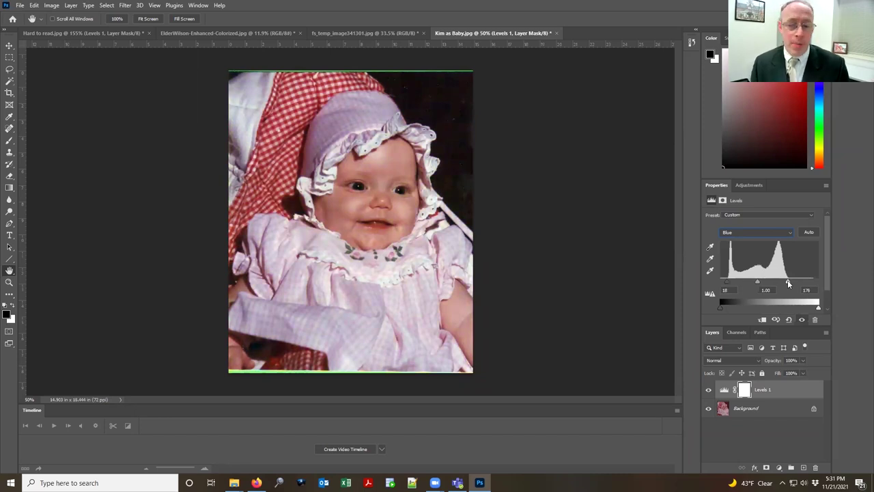
pyautogui.click(709, 391)
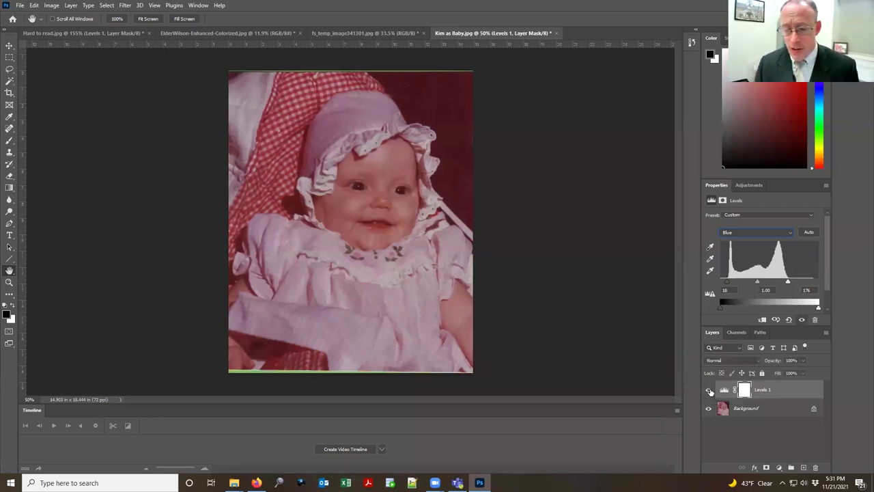
# Step: Turn the Levels 1 adjustment layer back on to remove the red cast
pyautogui.click(709, 391)
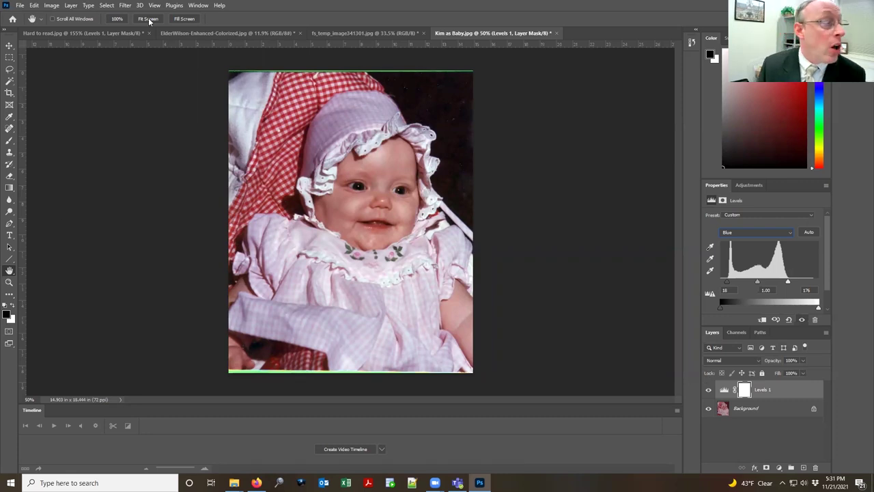
# Step: Select the entire image and copy all visible layers merged
pyautogui.click(34, 5)
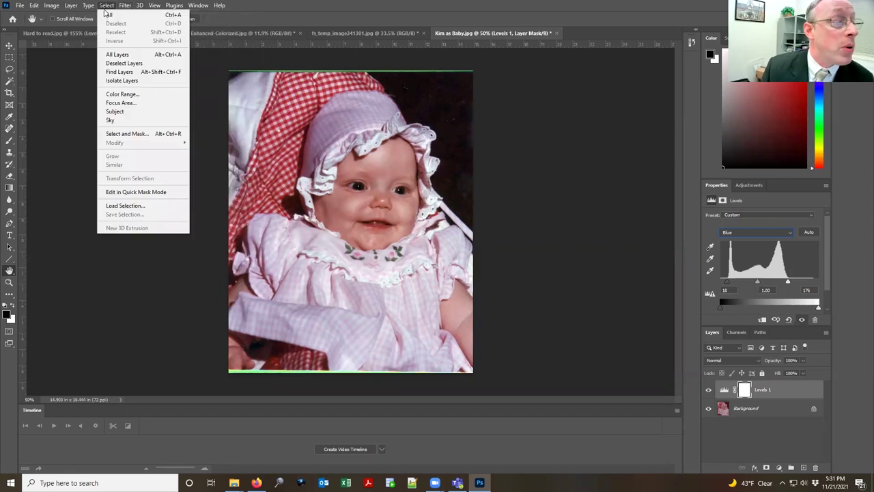
pyautogui.click(111, 13)
pyautogui.click(31, 5)
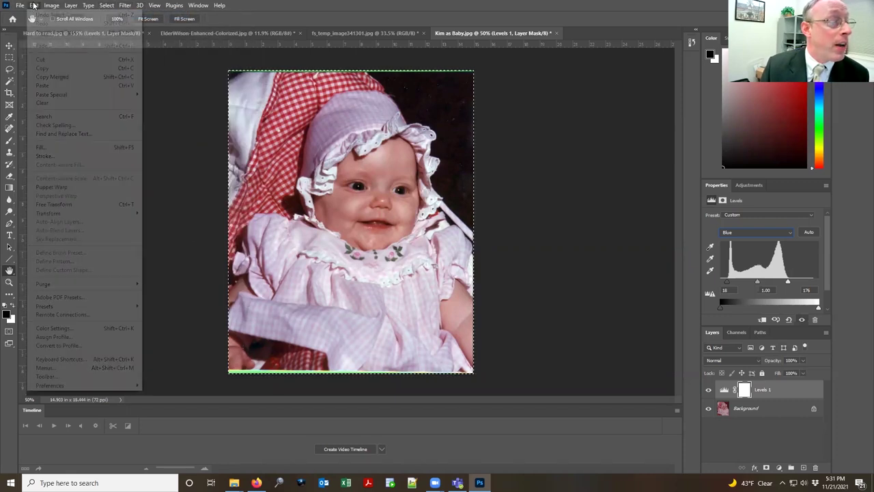
pyautogui.click(52, 68)
pyautogui.click(34, 6)
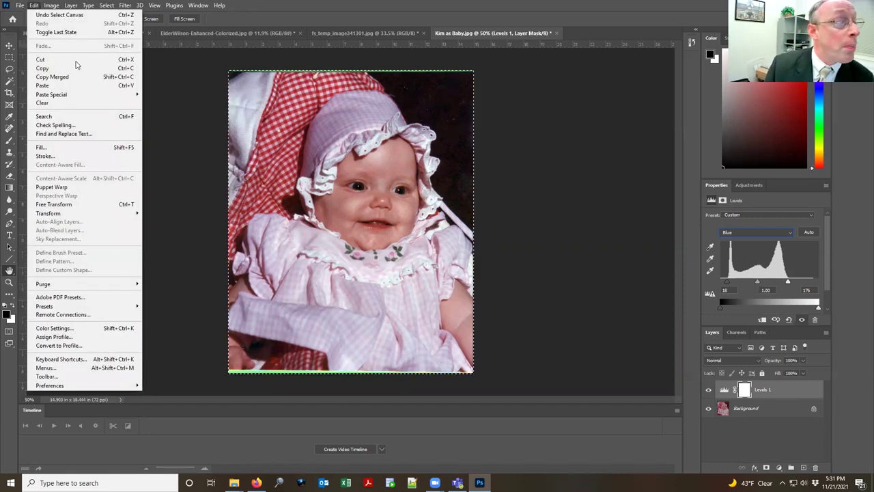
pyautogui.moveTo(78, 97)
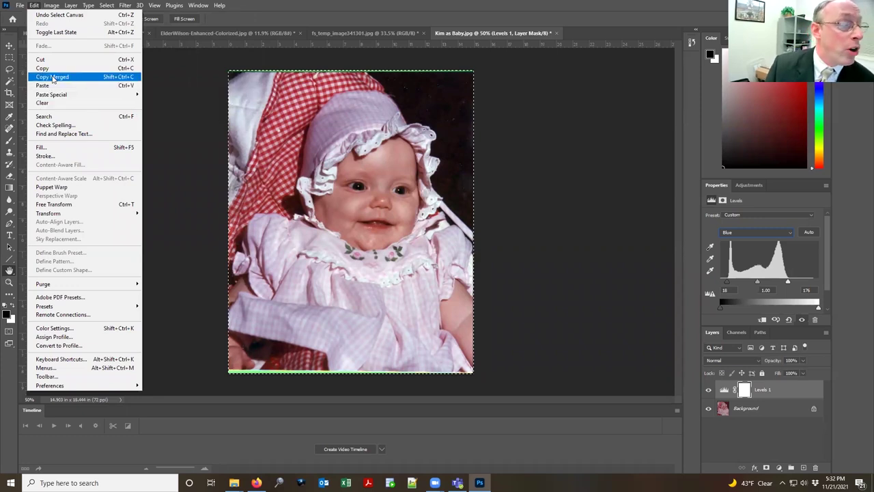
pyautogui.click(53, 77)
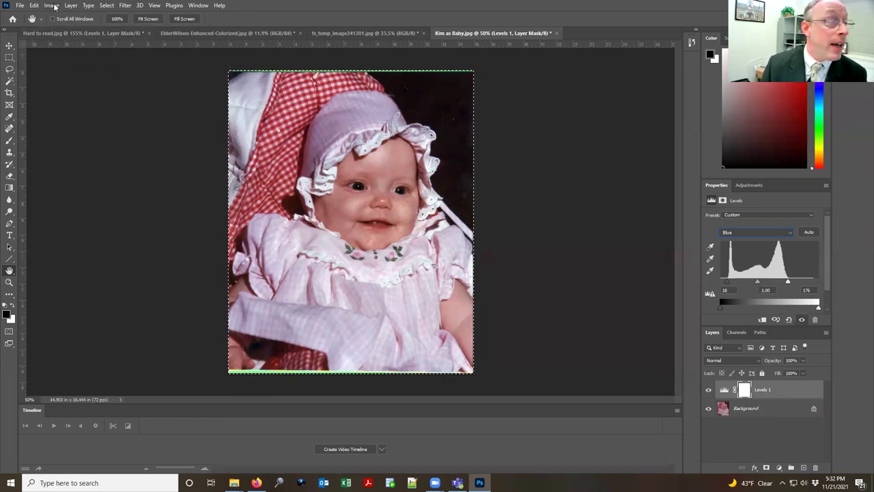
# Step: Paste the merged copy as new Layer 1 above Levels 1
pyautogui.click(52, 5)
pyautogui.click(34, 5)
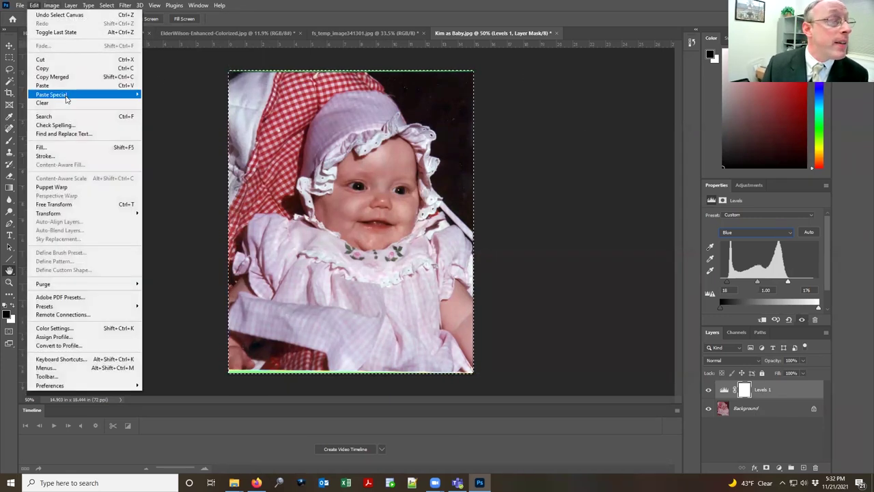
pyautogui.click(55, 85)
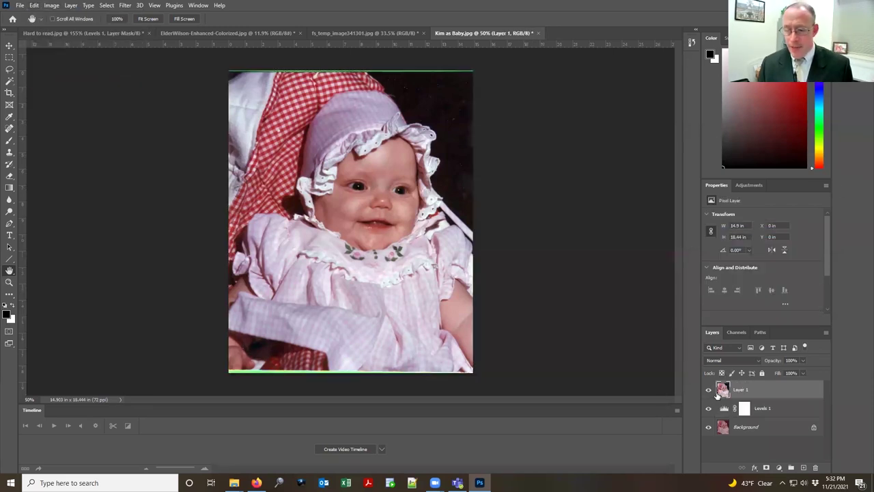
# Step: Set Layer 1's blend mode to Color and hide Levels 1
pyautogui.click(759, 360)
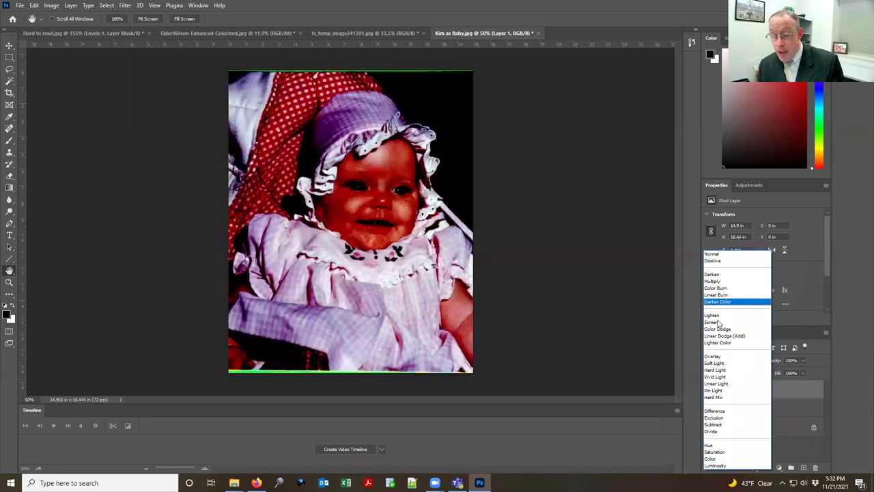
pyautogui.click(738, 460)
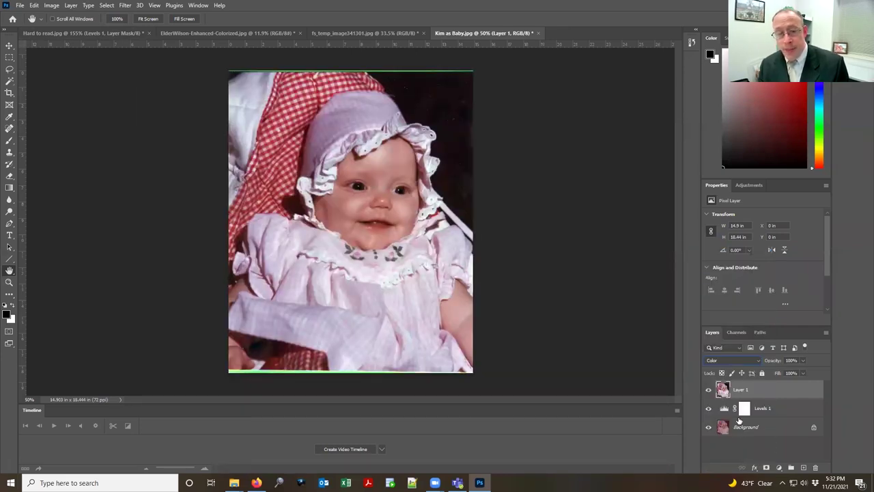
pyautogui.click(709, 409)
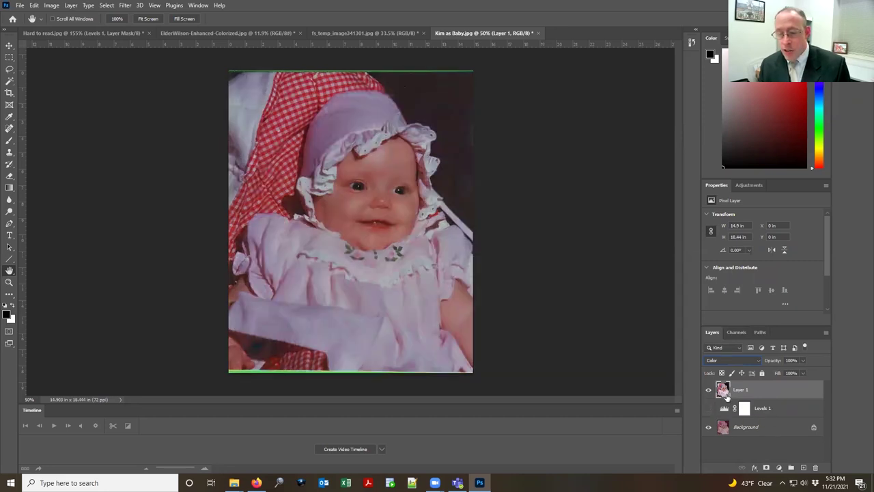
# Step: Toggle Layer 1 on and off to compare colours, ending with Levels 1 shown and Layer 1 hidden
pyautogui.click(706, 391)
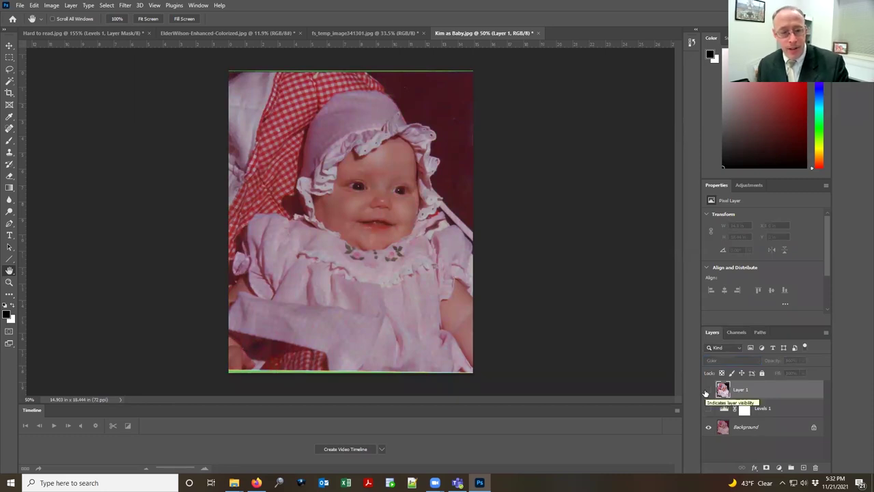
pyautogui.click(708, 390)
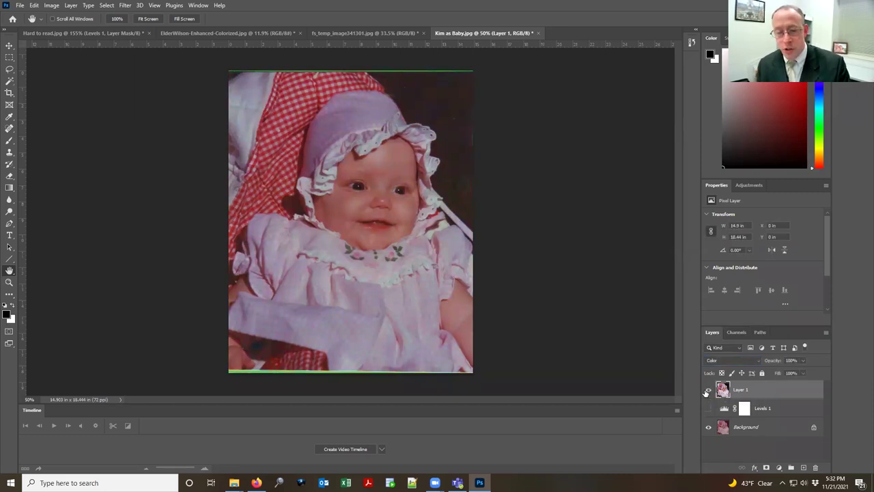
pyautogui.click(708, 391)
pyautogui.click(708, 390)
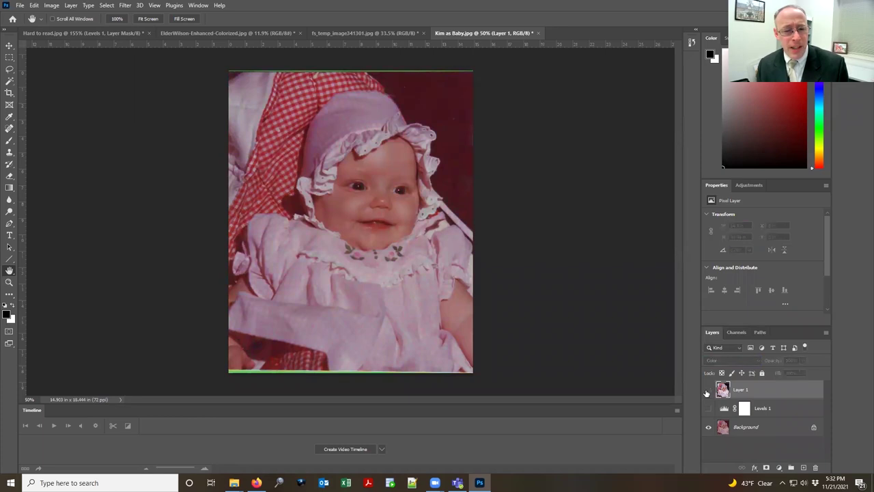
pyautogui.click(708, 391)
pyautogui.click(708, 391)
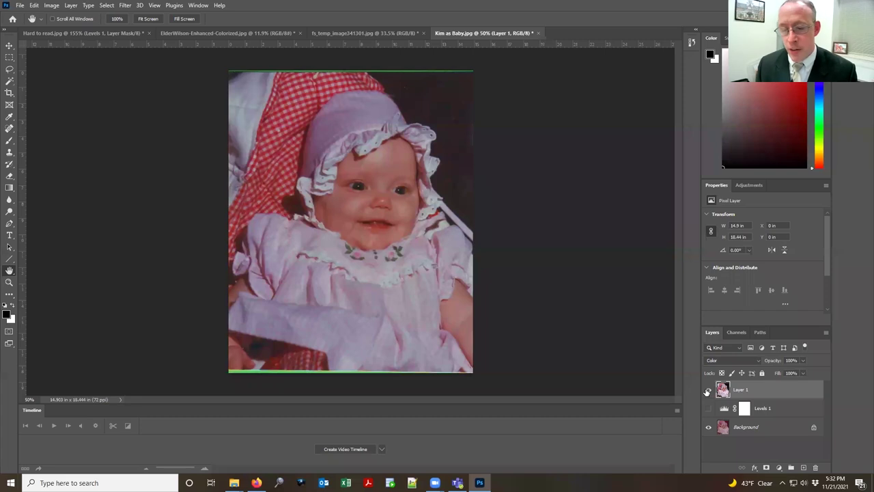
pyautogui.click(708, 408)
pyautogui.click(708, 388)
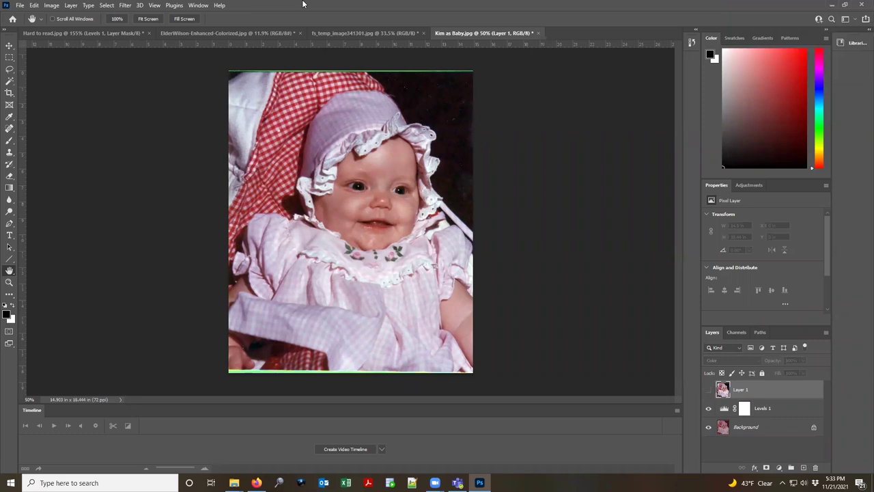
# Step: Switch to the photoshop class folder window in File Explorer
pyautogui.hotkey('alt', 'Tab')
pyautogui.moveTo(367, 190); pyautogui.dragTo(366, 190)
pyautogui.hotkey('alt', 'Tab')
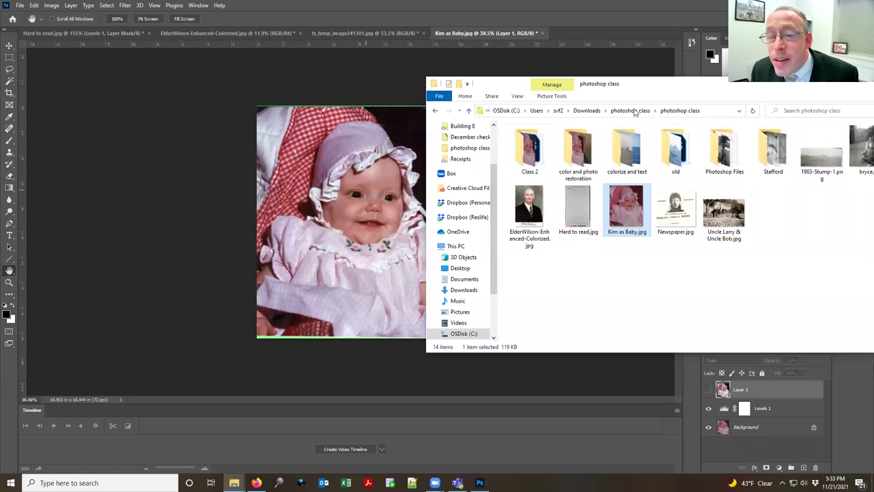
# Step: Browse into the color and photo restoration folder and drag Kim Red-eye.jpg into Photoshop
pyautogui.click(631, 111)
pyautogui.doubleClick(546, 149)
pyautogui.doubleClick(533, 146)
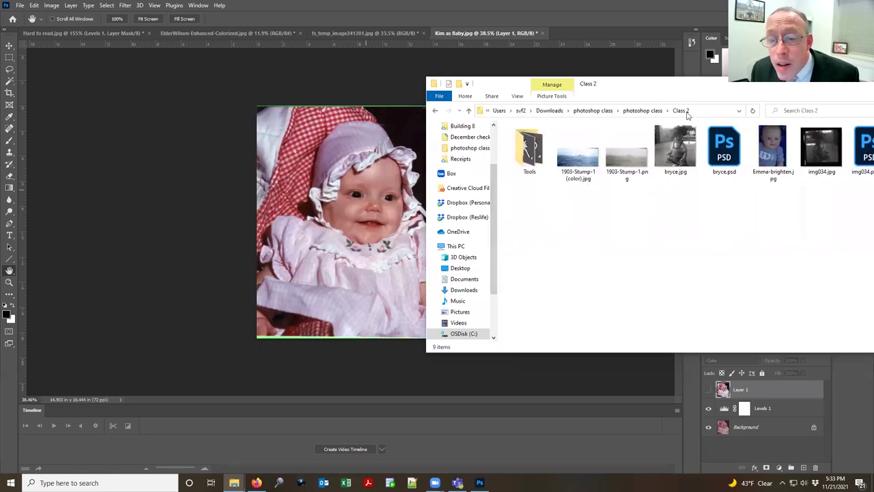
pyautogui.click(653, 111)
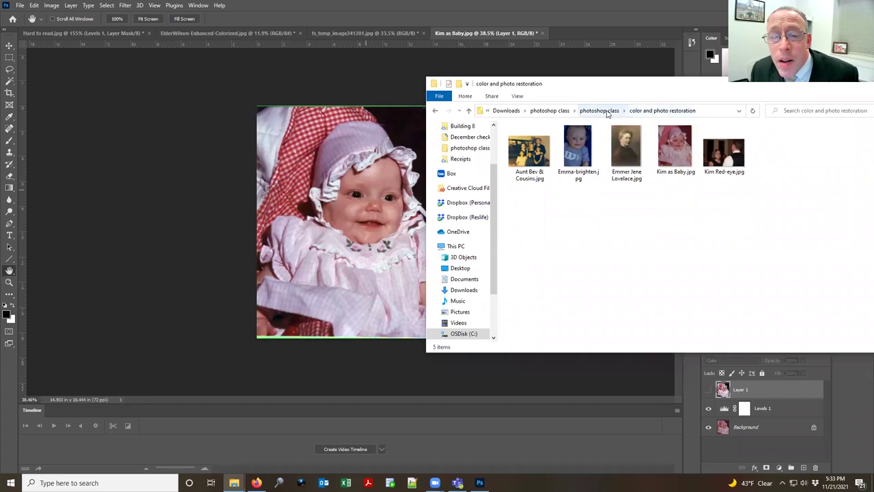
pyautogui.click(607, 114)
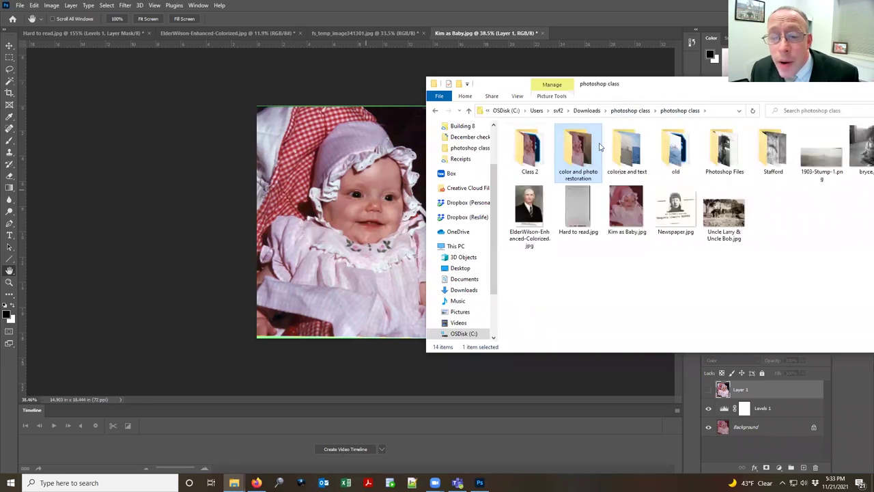
pyautogui.doubleClick(599, 146)
pyautogui.click(600, 147)
pyautogui.moveTo(724, 147); pyautogui.dragTo(642, 35)
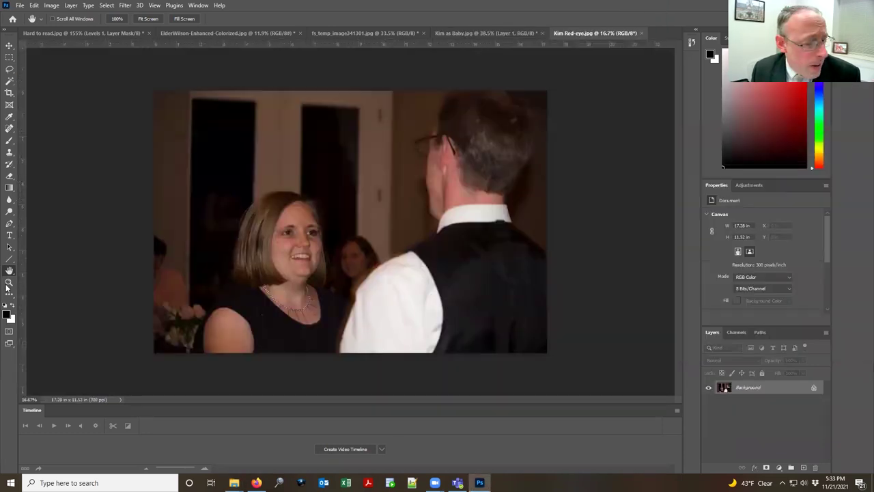
# Step: Zoom in closely on the woman's eyes in the wedding photo
pyautogui.click(8, 282)
pyautogui.moveTo(90, 264); pyautogui.dragTo(472, 174)
pyautogui.click(528, 102)
pyautogui.moveTo(374, 362); pyautogui.dragTo(464, 276)
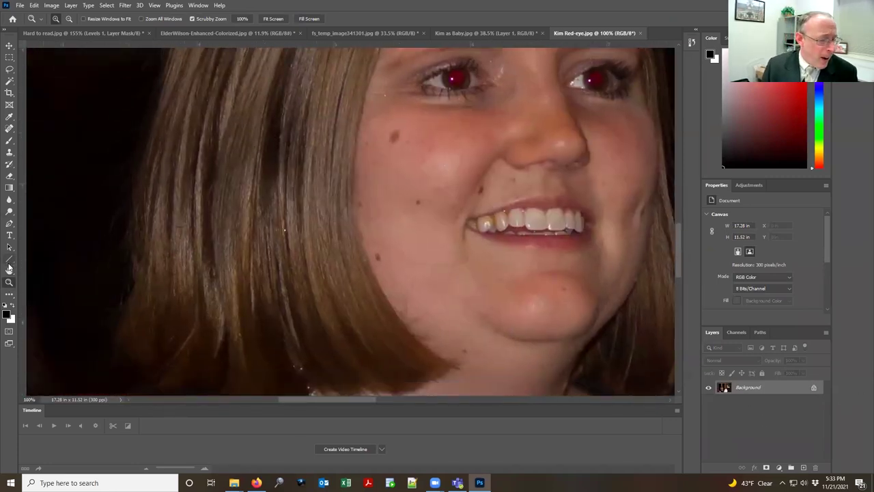
# Step: Fit the whole photo in the window and duplicate the Background layer
pyautogui.click(9, 271)
pyautogui.doubleClick(9, 272)
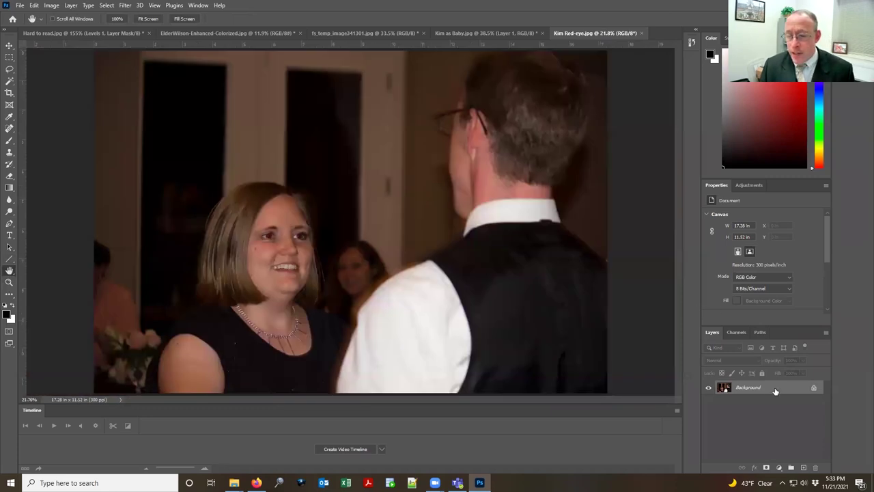
pyautogui.moveTo(770, 391); pyautogui.dragTo(804, 467)
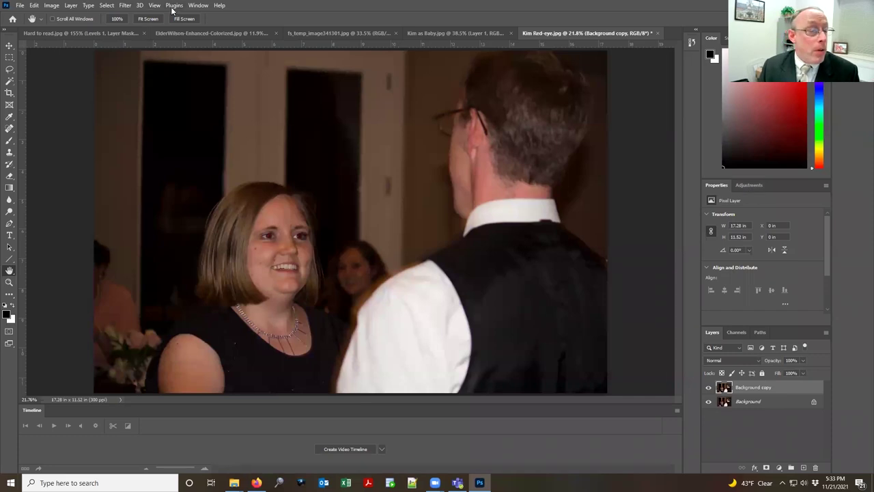
# Step: Open Kim Red-eye.jpg in the Camera Raw Filter and apply Auto tone correction
pyautogui.click(124, 6)
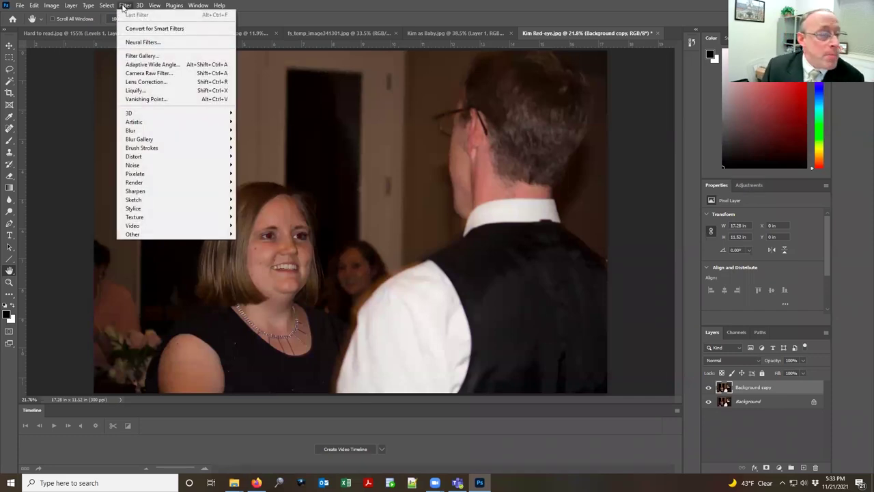
pyautogui.click(145, 74)
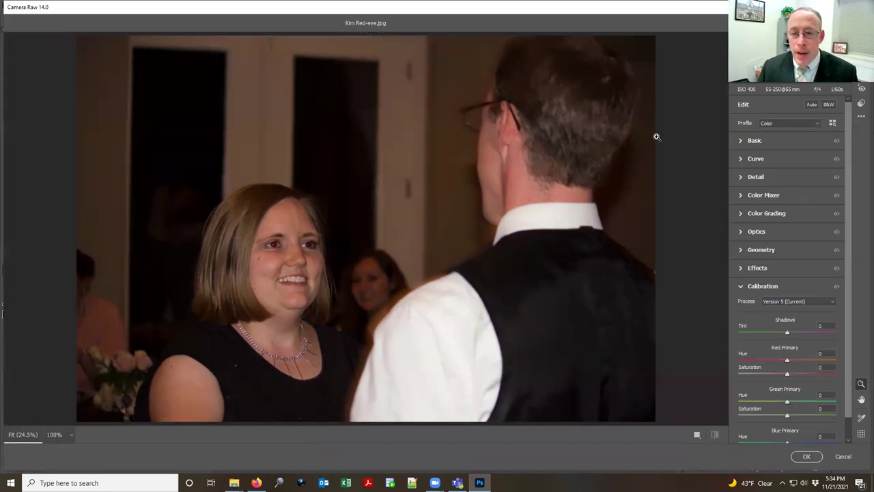
pyautogui.click(813, 105)
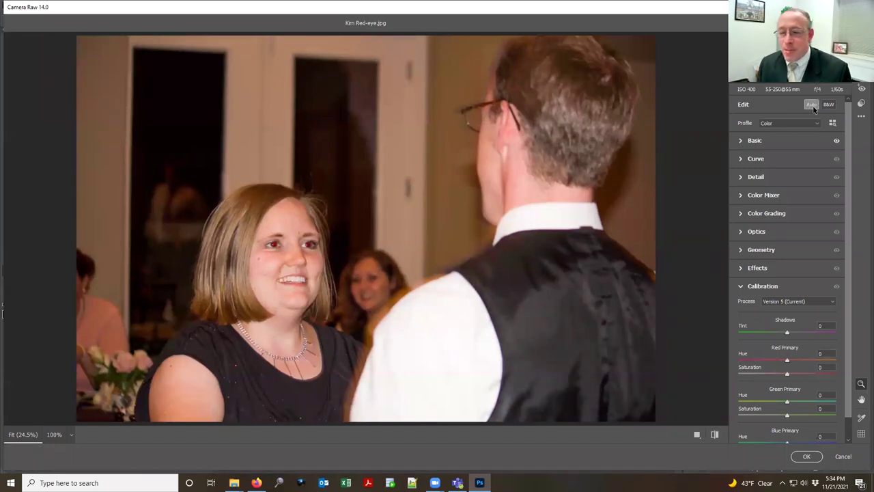
# Step: In the Basic panel, raise Exposure, Highlights and Texture, set Clarity to 0 and boost Vibrance
pyautogui.click(741, 140)
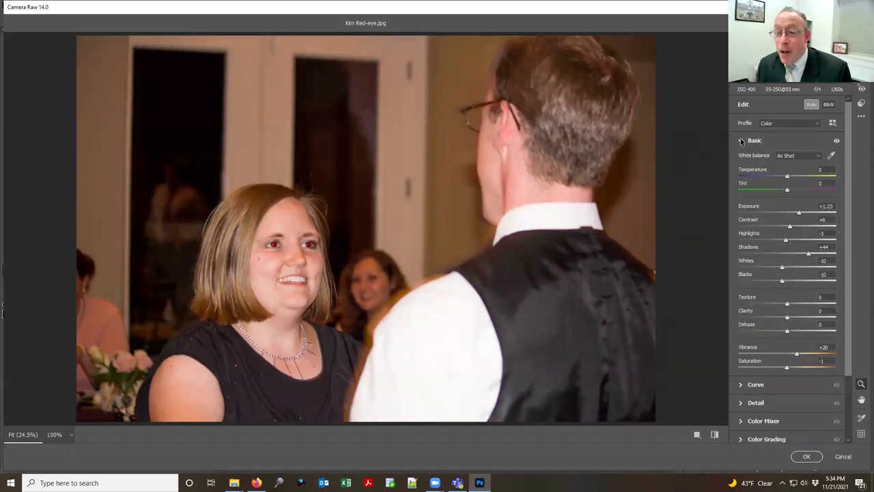
pyautogui.moveTo(801, 212); pyautogui.dragTo(813, 241)
pyautogui.moveTo(782, 266); pyautogui.dragTo(749, 254)
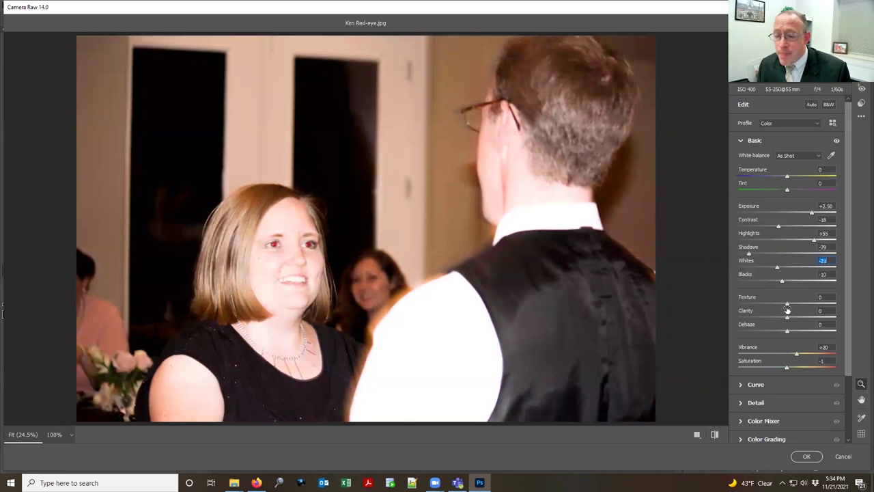
pyautogui.moveTo(788, 304)
pyautogui.mouseDown()
pyautogui.moveTo(819, 304)
pyautogui.moveTo(761, 319)
pyautogui.moveTo(859, 318)
pyautogui.moveTo(779, 318)
pyautogui.mouseUp()
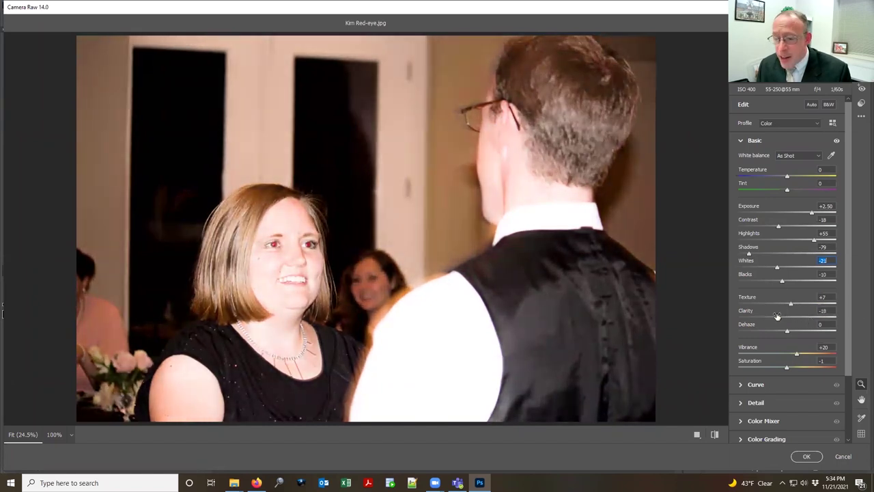
pyautogui.click(831, 310)
pyautogui.write('0')
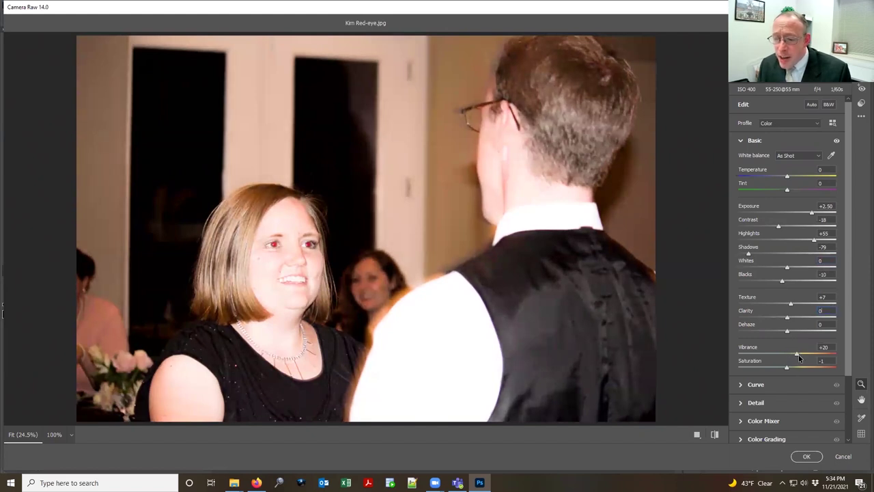
pyautogui.moveTo(799, 354); pyautogui.dragTo(801, 354)
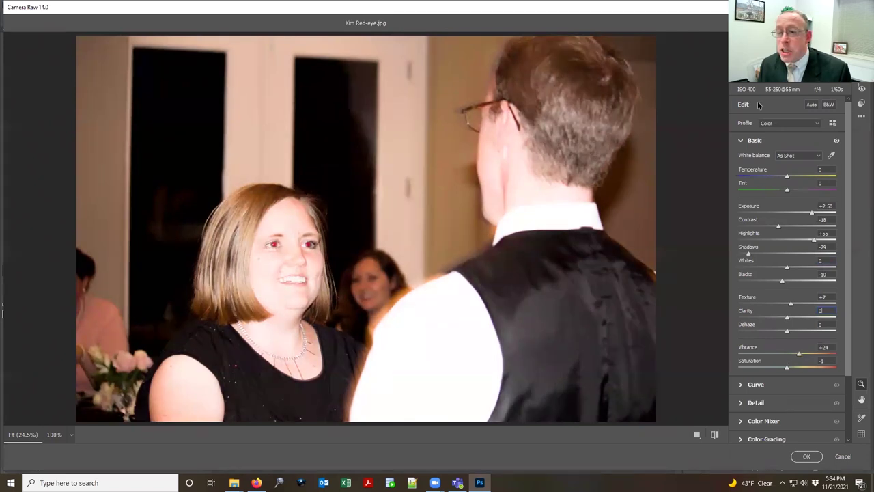
# Step: Reapply Auto settings and compare against the original while zooming on the face
pyautogui.click(812, 105)
pyautogui.press('p')
pyautogui.press('p')
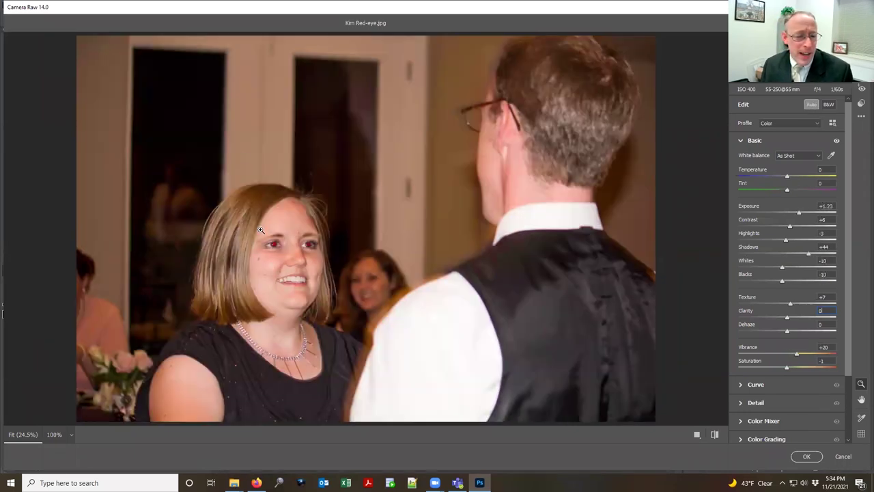
pyautogui.scroll(3, 280, 247)
pyautogui.scroll(4, 347, 306)
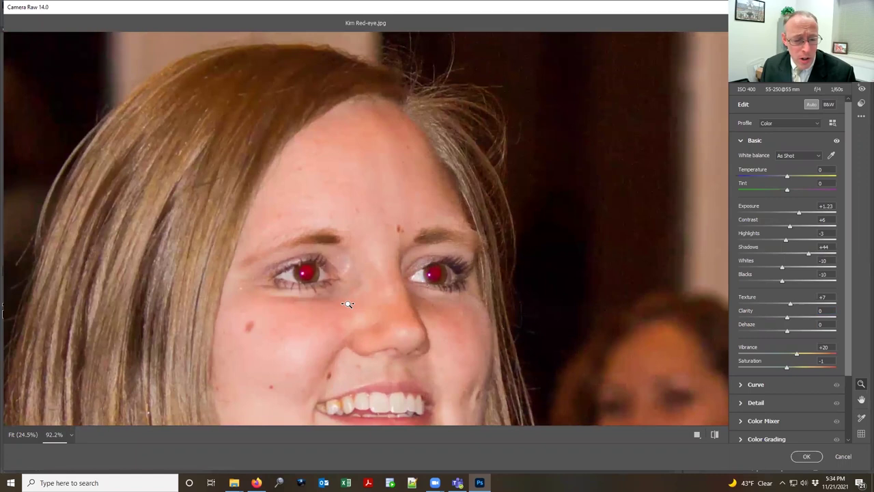
pyautogui.scroll(-5, 347, 306)
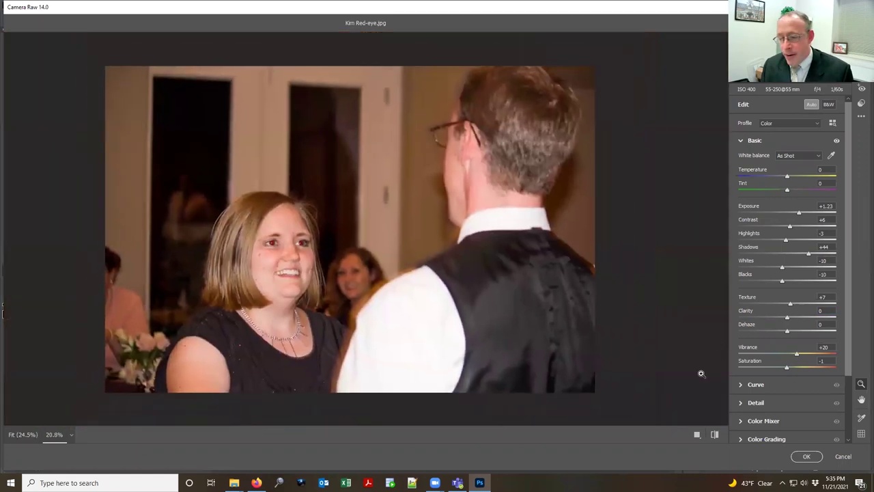
# Step: Apply the Camera Raw adjustments and choose the Red Eye Tool from the healing tools
pyautogui.click(806, 456)
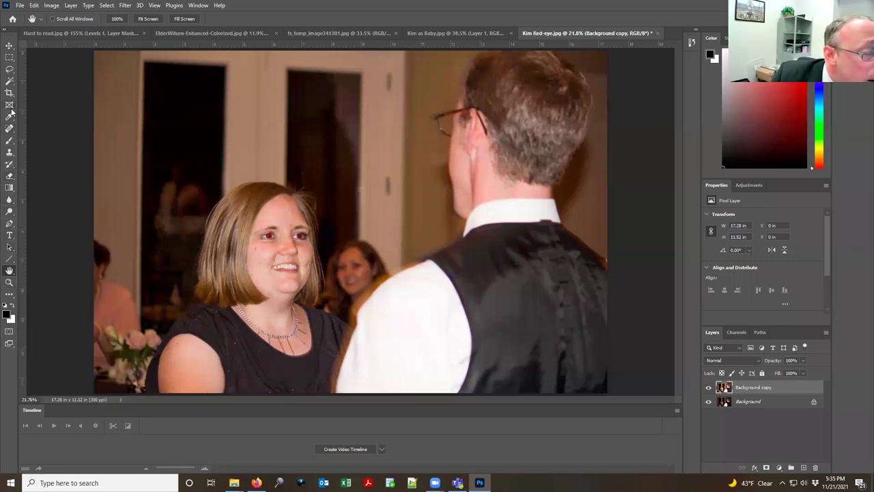
pyautogui.click(10, 189)
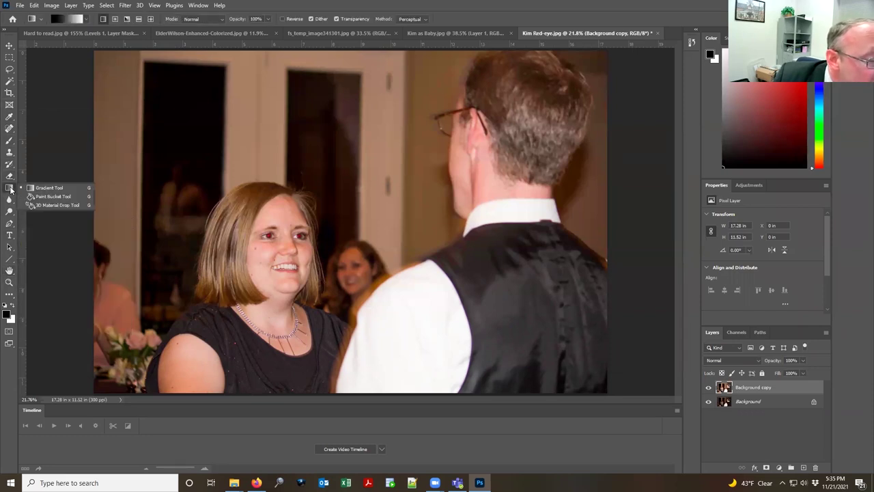
pyautogui.click(10, 178)
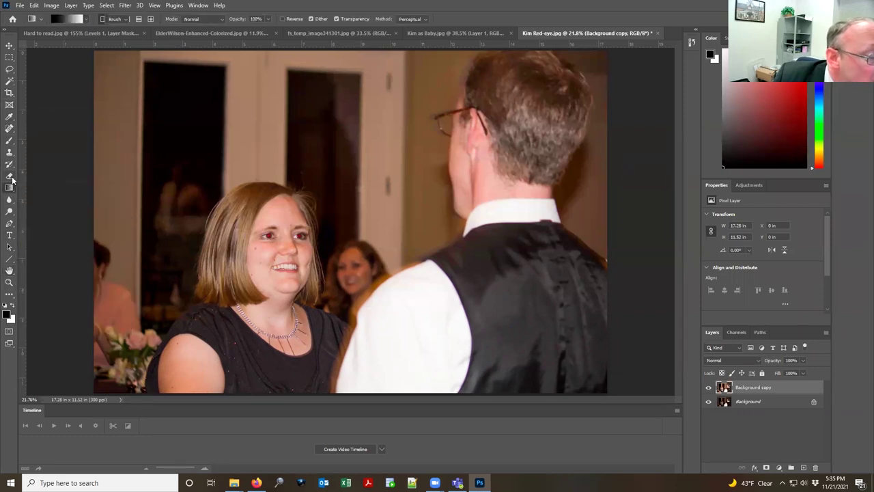
pyautogui.click(11, 131)
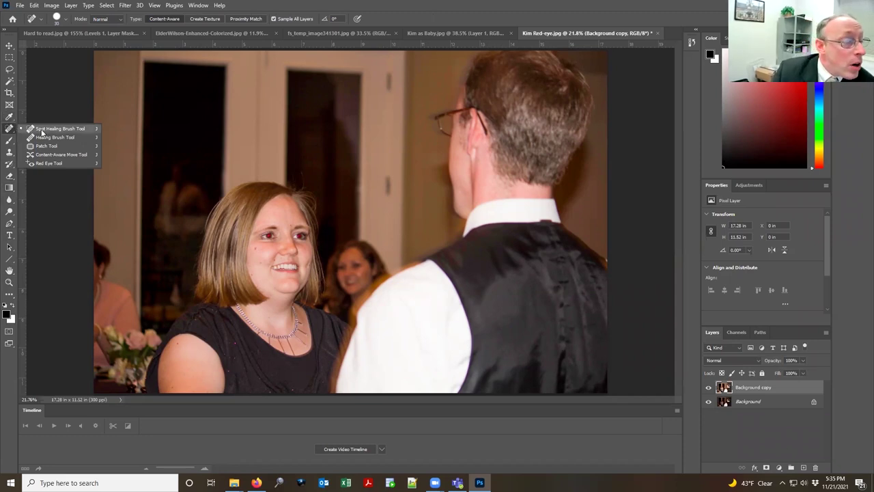
pyautogui.click(53, 162)
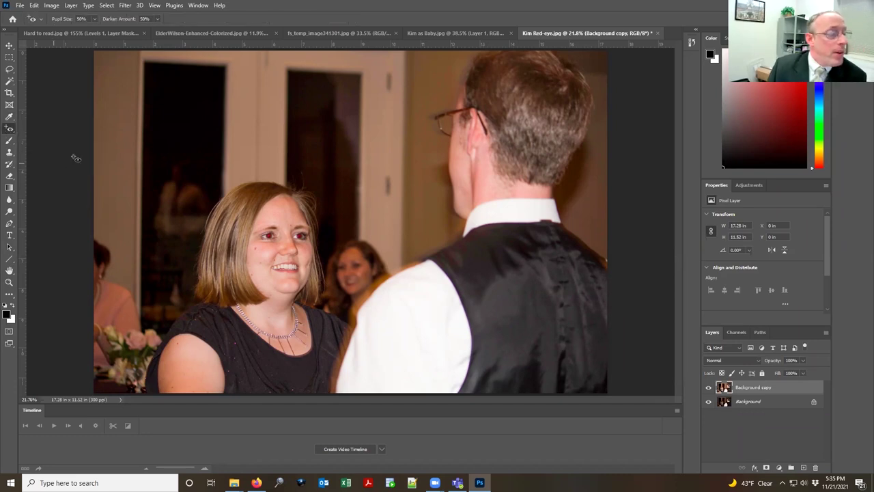
# Step: Duplicate the brightened layer and rename Background copy to 'camera raw edit'
pyautogui.scroll(5, 265, 234)
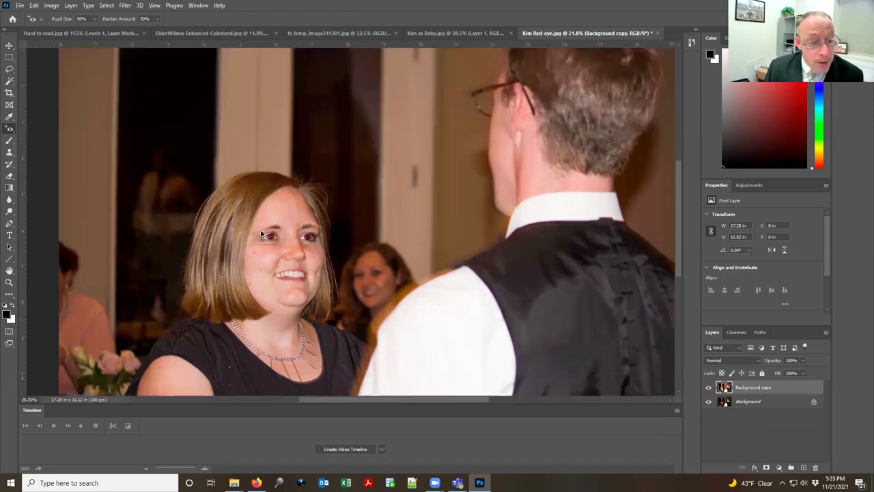
pyautogui.scroll(3, 280, 230)
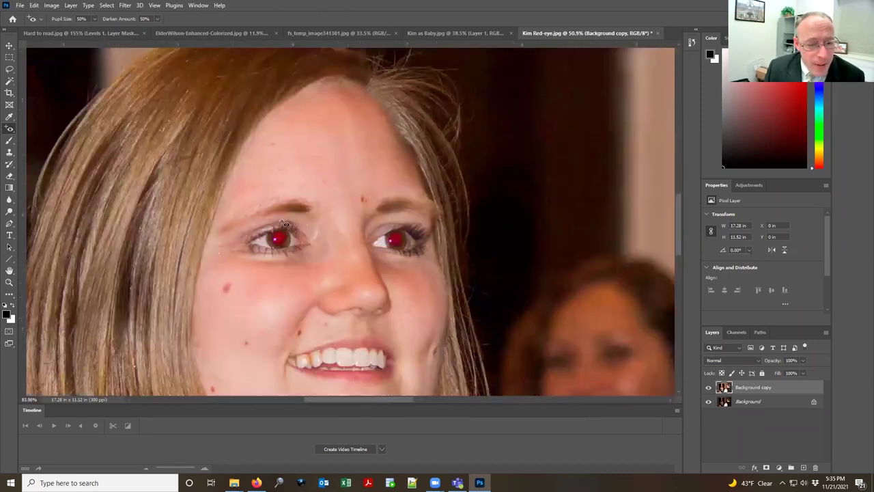
pyautogui.moveTo(774, 388); pyautogui.dragTo(805, 469)
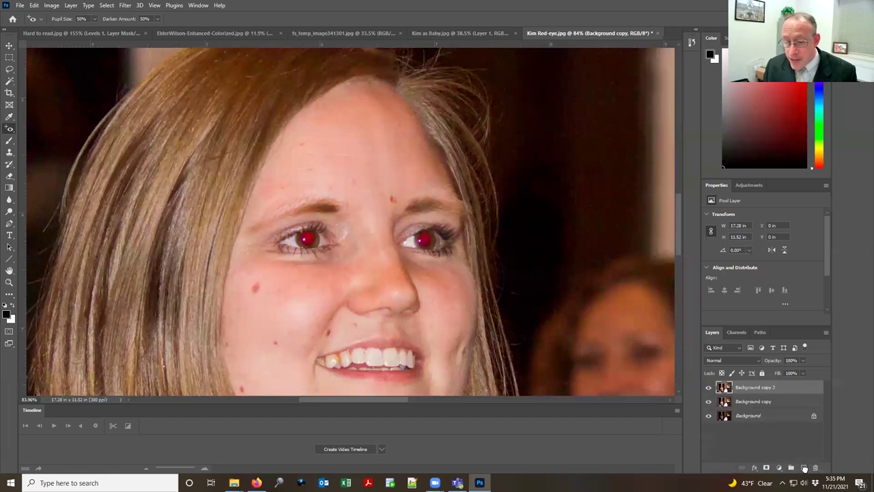
pyautogui.doubleClick(758, 401)
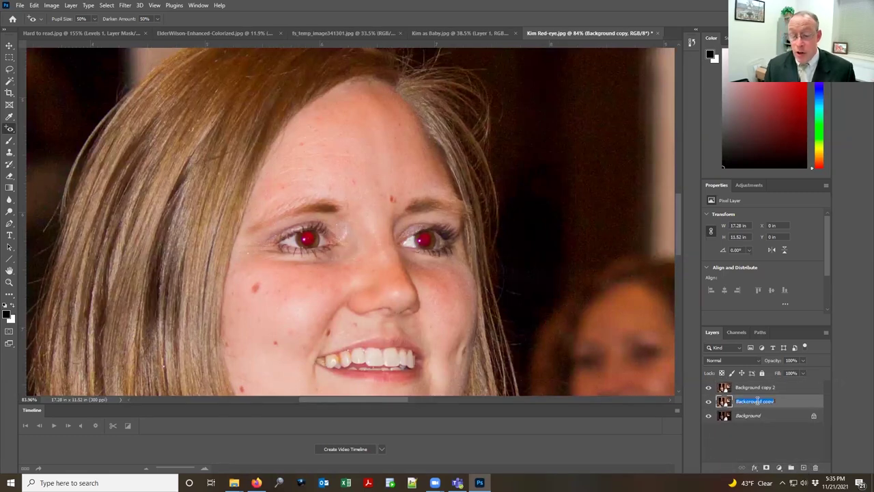
pyautogui.write('camera raw edit')
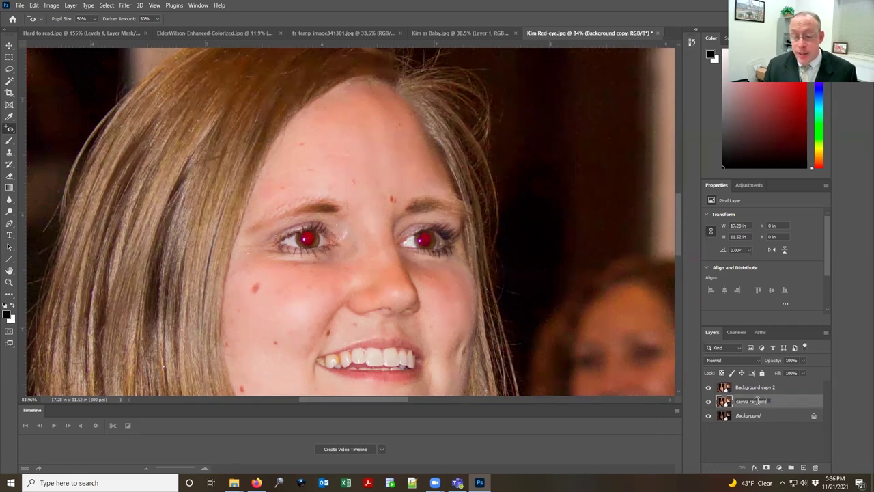
pyautogui.press('Return')
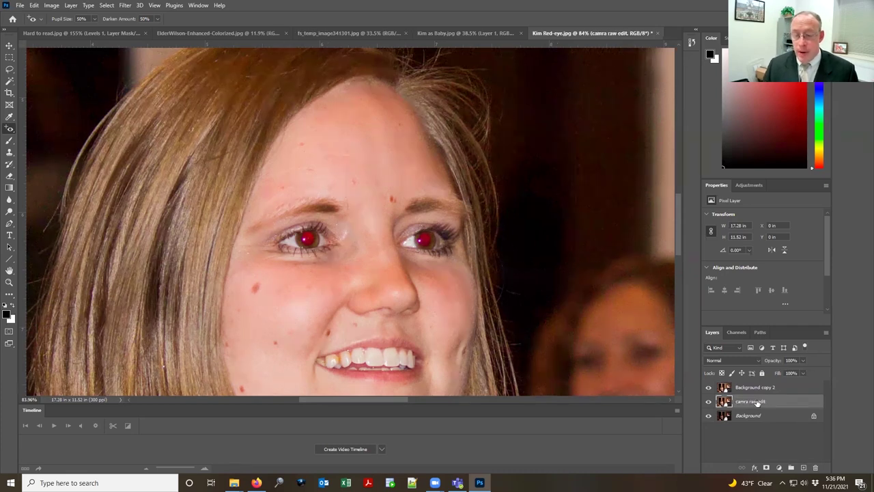
# Step: Rename the Background copy 2 layer to 'red eye'
pyautogui.click(757, 388)
pyautogui.doubleClick(758, 387)
pyautogui.write('remove red')
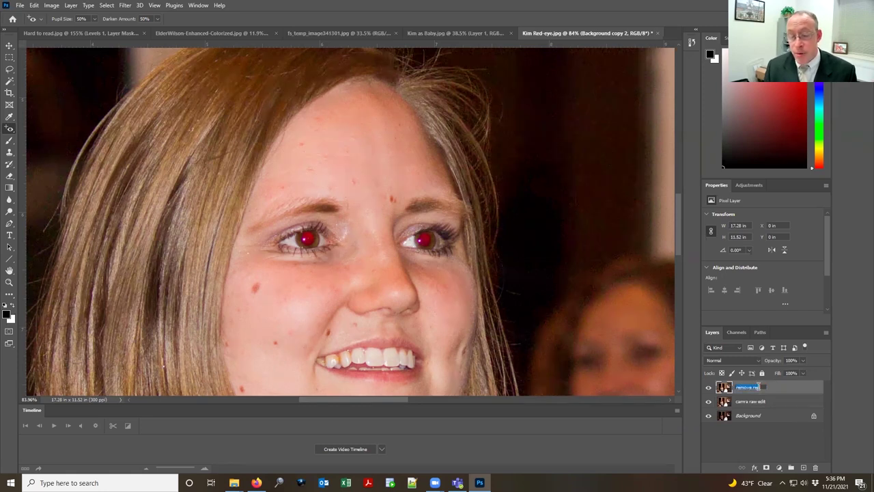
pyautogui.doubleClick(758, 387)
pyautogui.write('red eye')
pyautogui.press('Return')
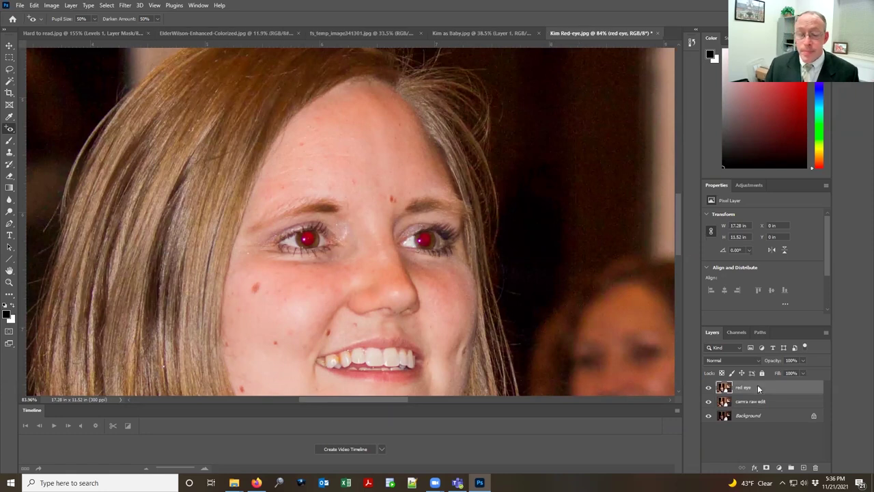
# Step: Remove red from the left pupil, undo it, then add an empty Layer 1 on top
pyautogui.click(345, 259)
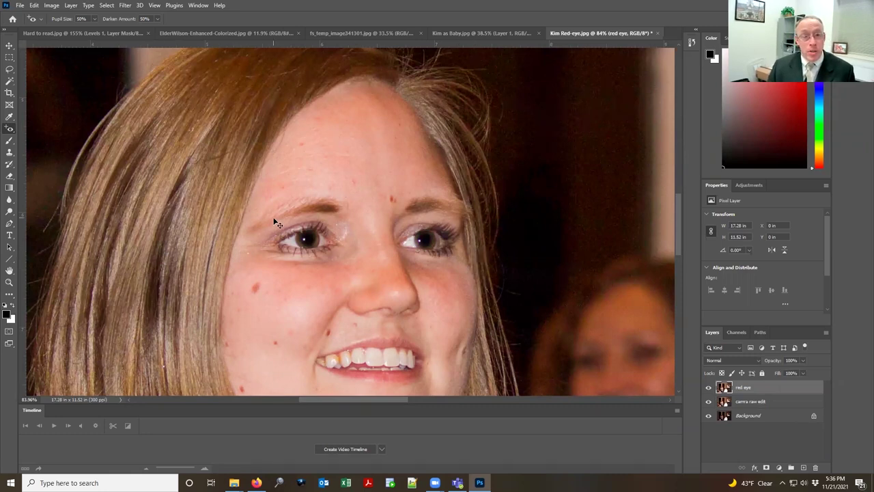
pyautogui.hotkey('ctrl', 'z')
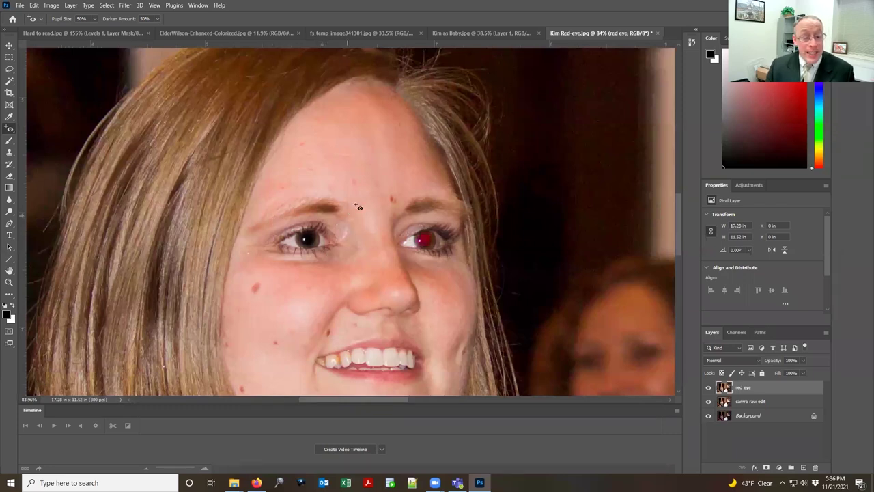
pyautogui.scroll(5, 442, 236)
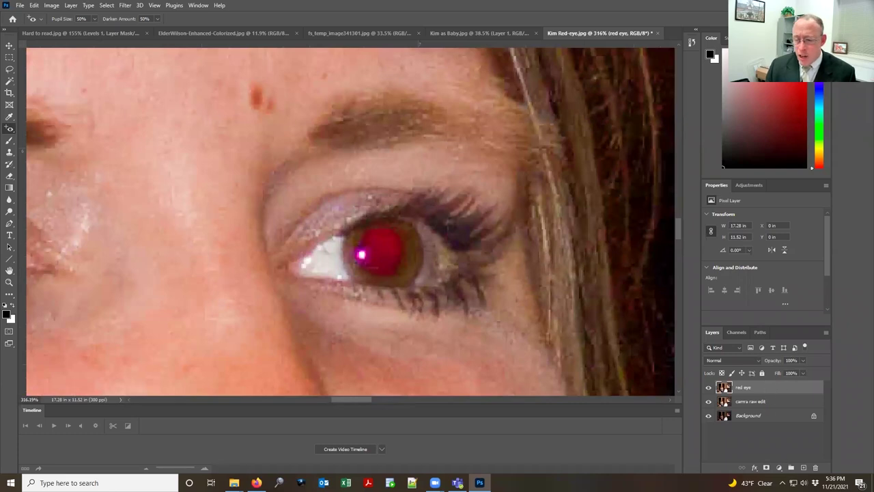
pyautogui.click(804, 468)
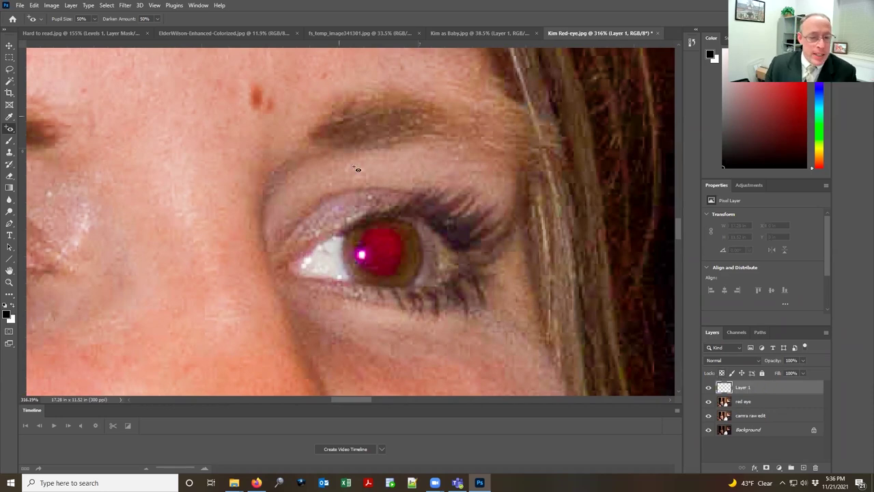
# Step: Pick the Brush tool, resize it with the bracket keys, and set black as the painting colour
pyautogui.click(9, 141)
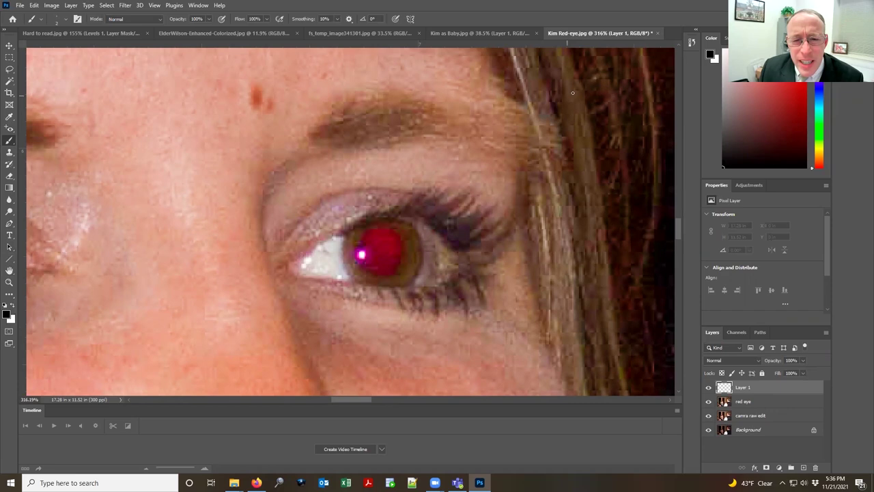
pyautogui.press(']')
pyautogui.press(']')
pyautogui.press(']')
pyautogui.press(']')
pyautogui.press(']')
pyautogui.press(']')
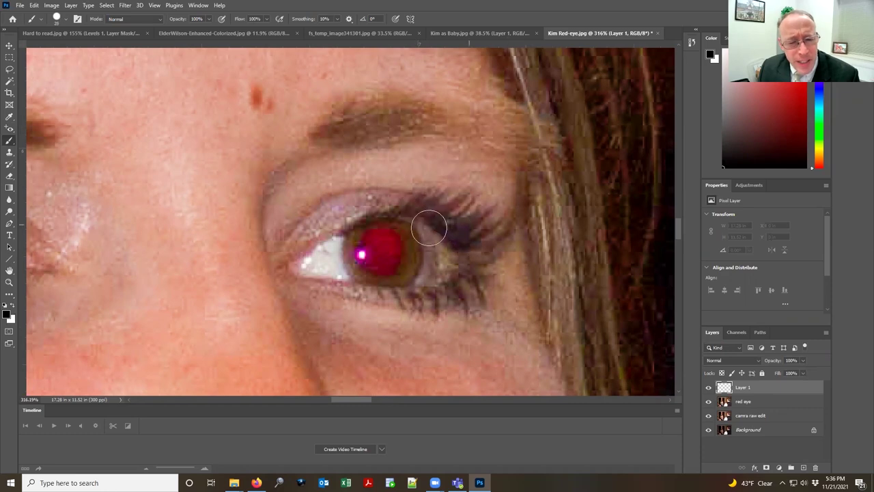
pyautogui.press(']')
pyautogui.press(']')
pyautogui.press(']')
pyautogui.press('[')
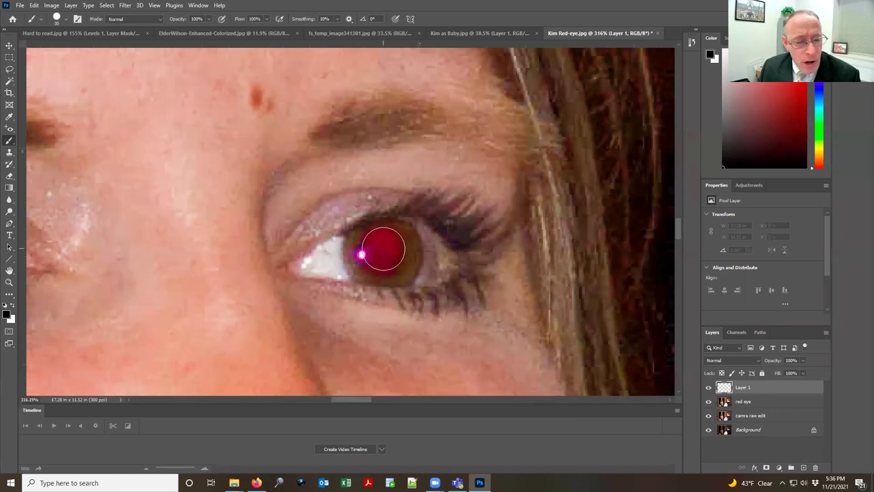
pyautogui.click(7, 314)
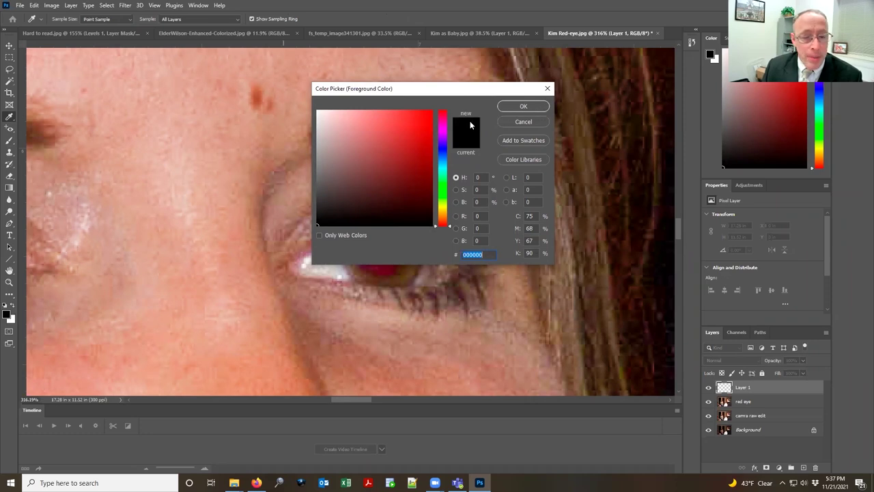
pyautogui.click(523, 106)
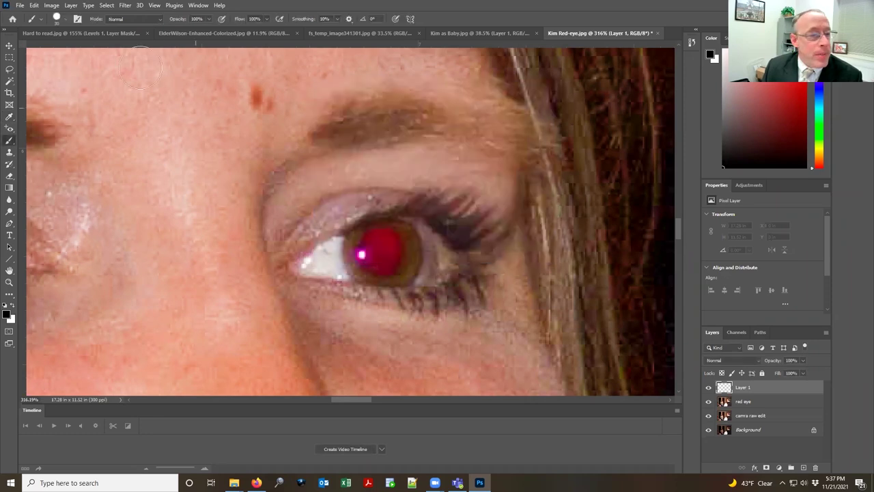
# Step: Set the brush to 50 px size with 100% hardness in the Brush preset picker
pyautogui.click(64, 19)
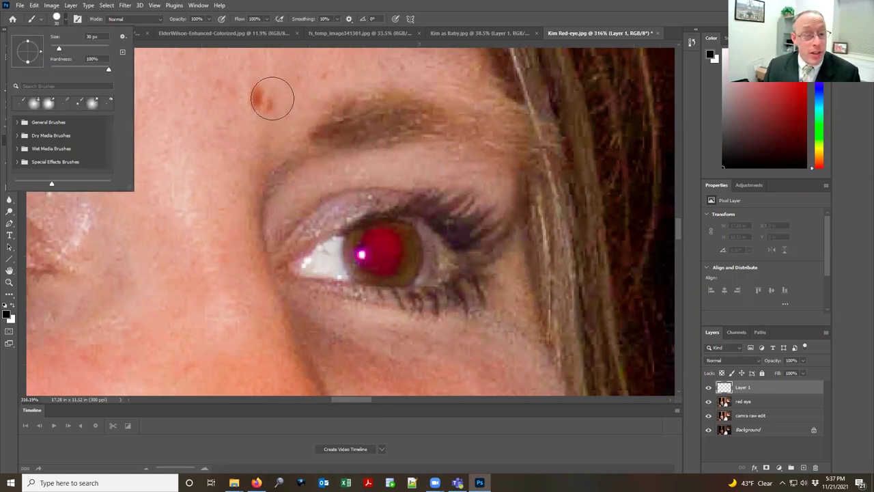
pyautogui.click(56, 21)
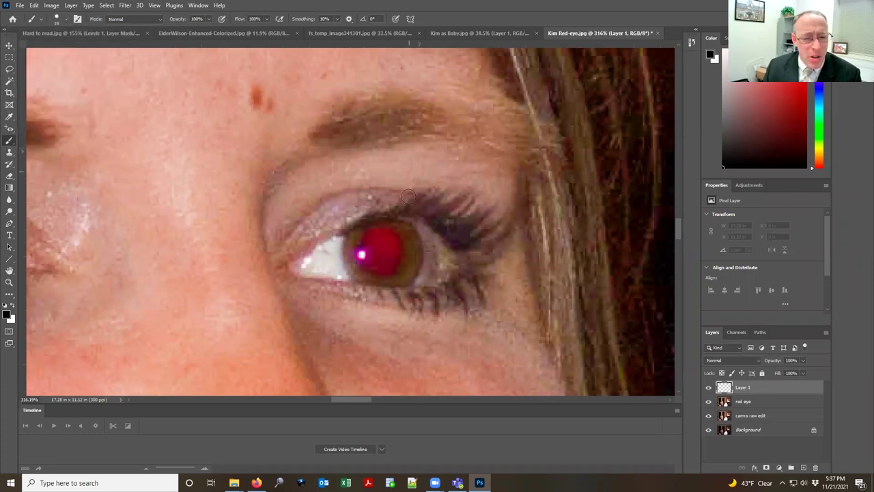
pyautogui.press(']')
pyautogui.press(']')
pyautogui.press(']')
pyautogui.press(']')
pyautogui.press(']')
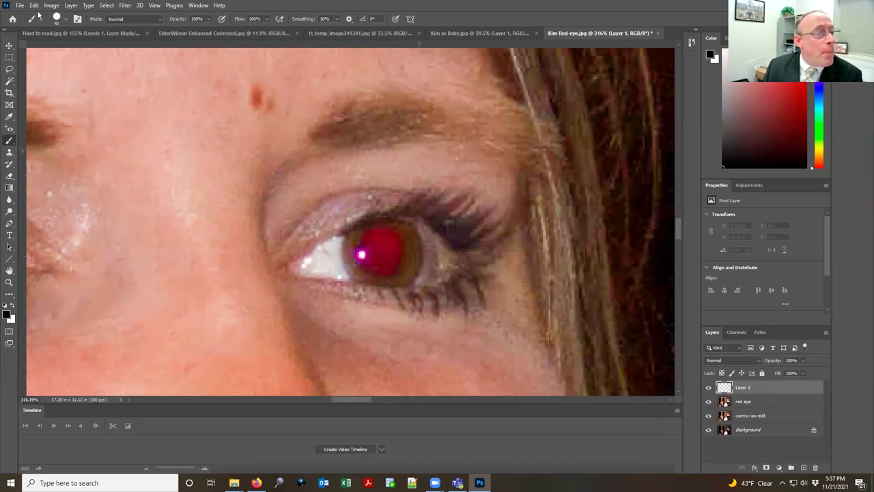
pyautogui.click(66, 21)
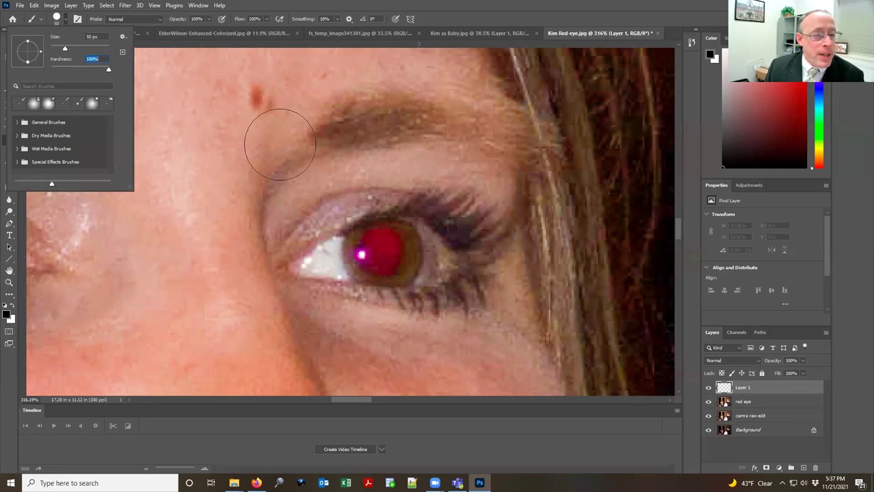
# Step: Paint two hard black dots on the brow, then a soft 0%-hardness dot beside the eye
pyautogui.click(253, 125)
pyautogui.click(254, 125)
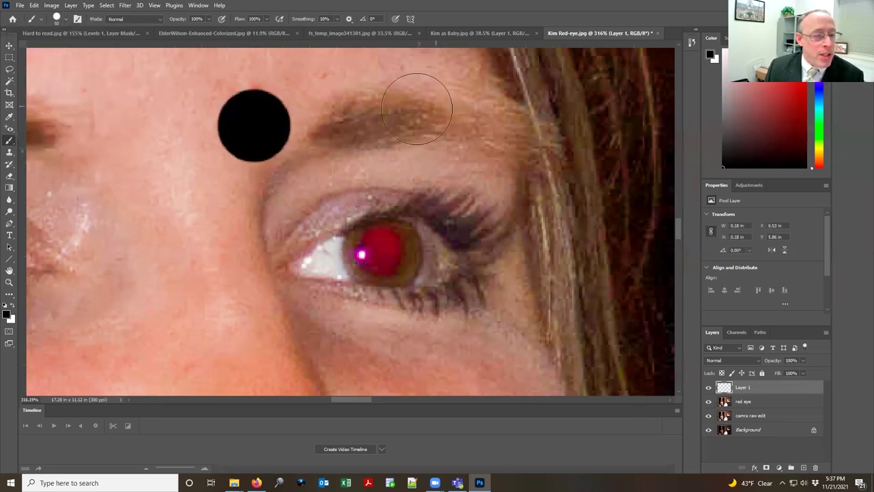
pyautogui.click(371, 112)
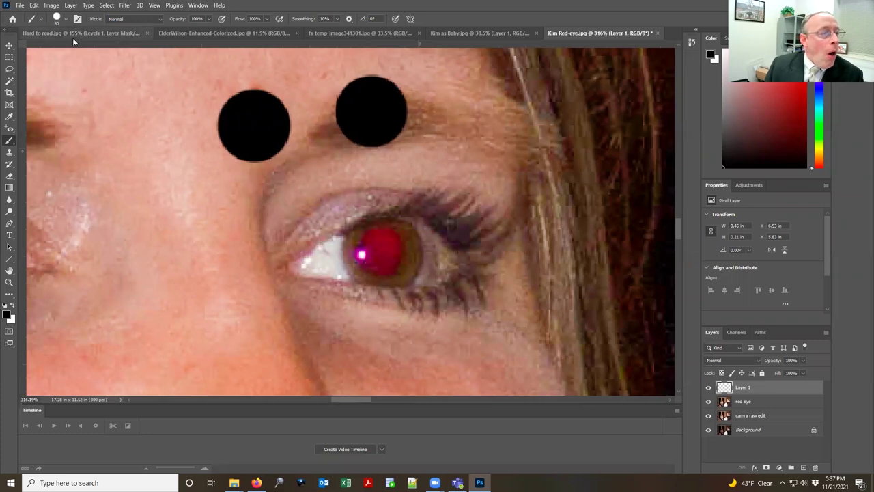
pyautogui.click(59, 19)
pyautogui.moveTo(108, 67); pyautogui.dragTo(51, 69)
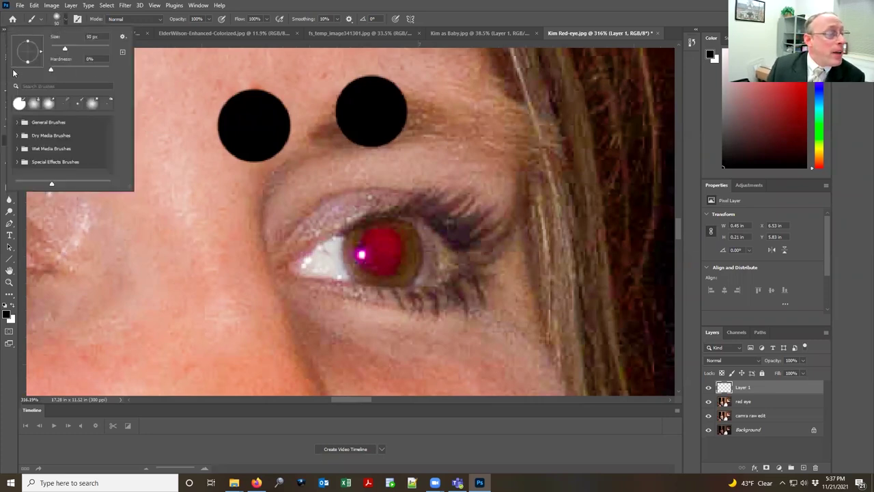
pyautogui.click(220, 233)
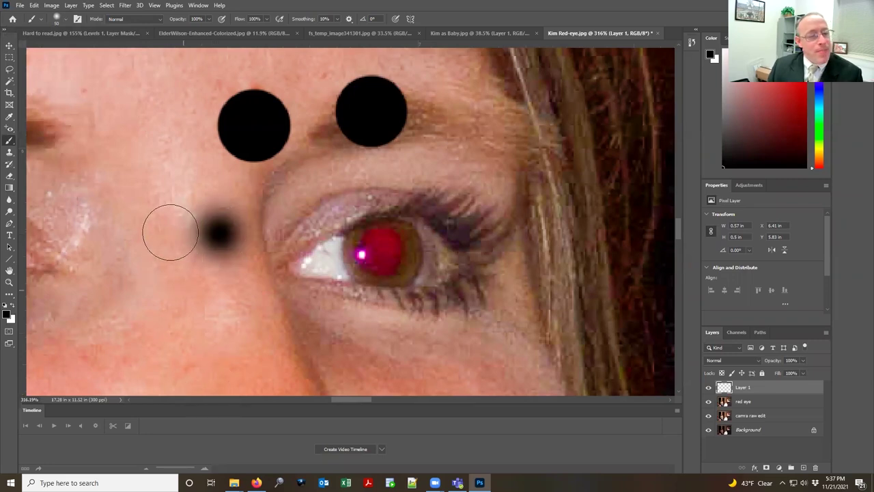
# Step: Resize the brush to fit the pupil and dab black over the red pupil three times
pyautogui.press('[')
pyautogui.press('[')
pyautogui.press('[')
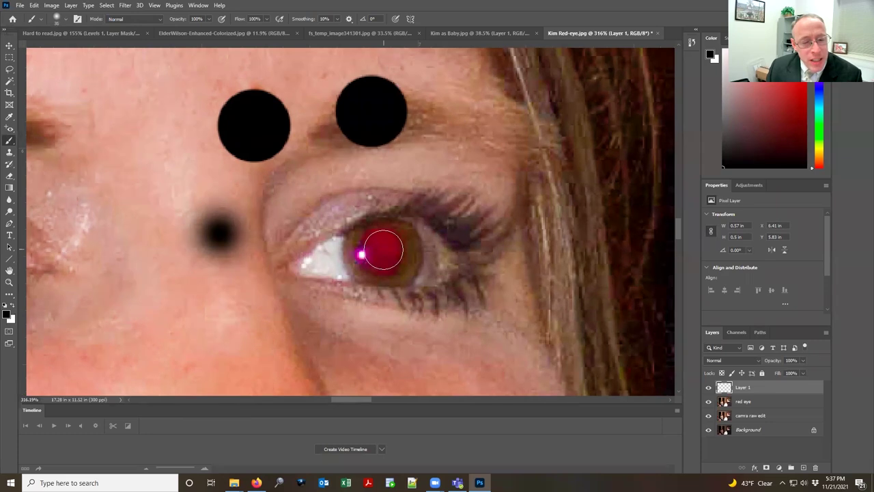
pyautogui.press(']')
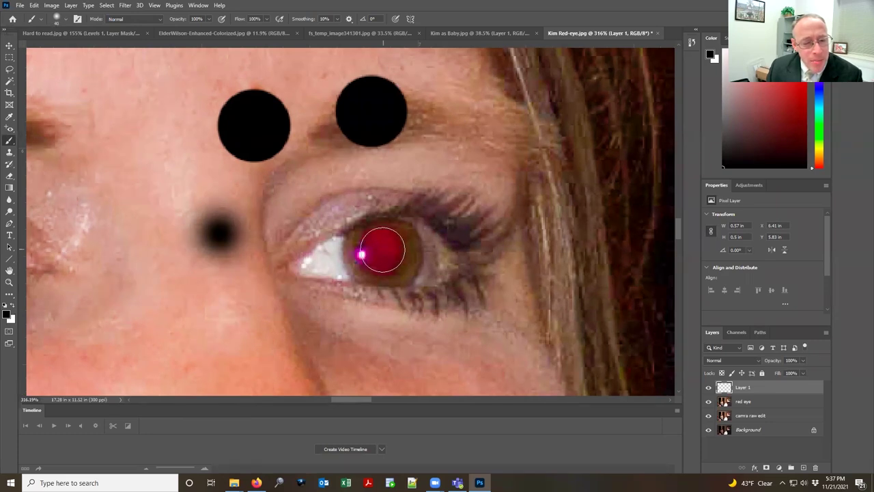
pyautogui.click(380, 250)
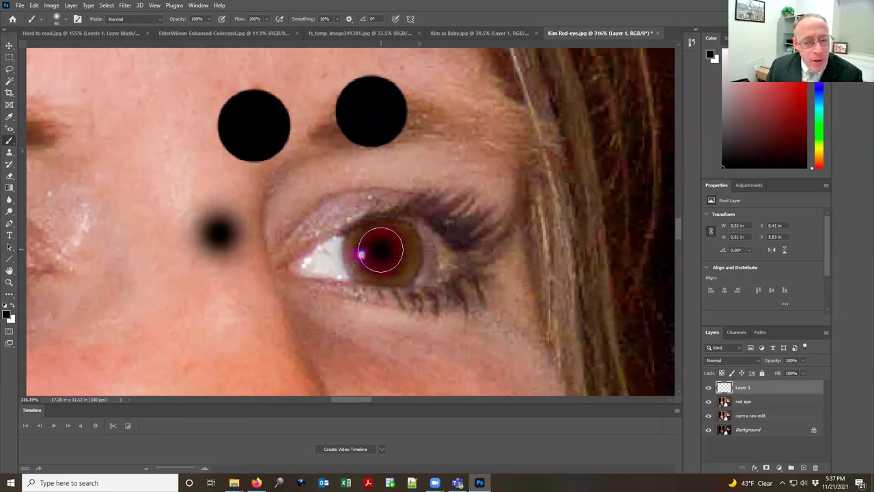
pyautogui.click(383, 249)
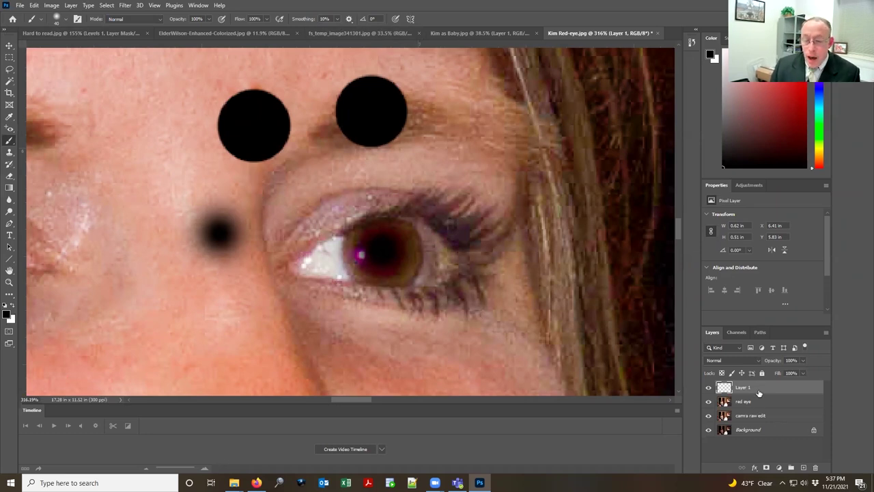
pyautogui.click(379, 252)
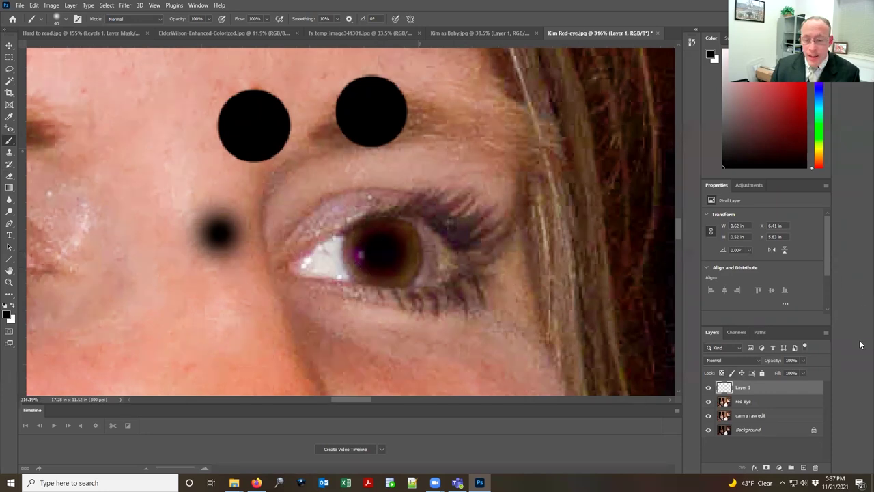
# Step: Change Layer 1's blend mode to Color
pyautogui.click(756, 358)
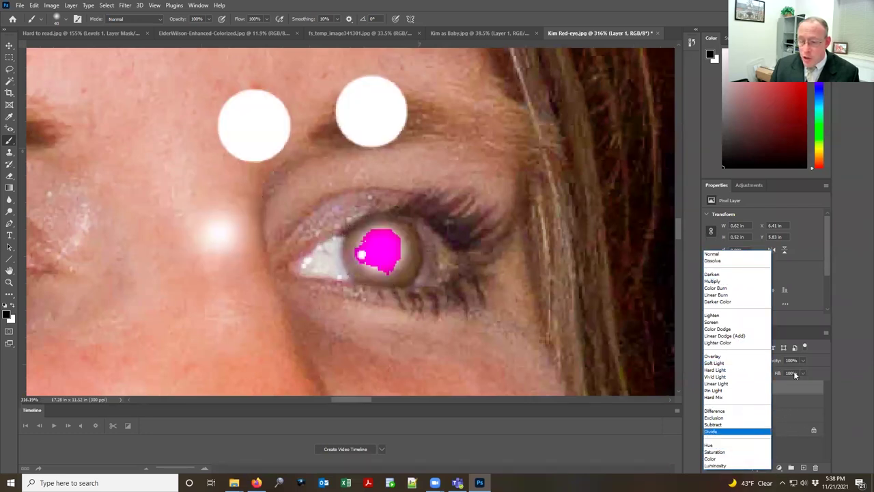
pyautogui.click(791, 390)
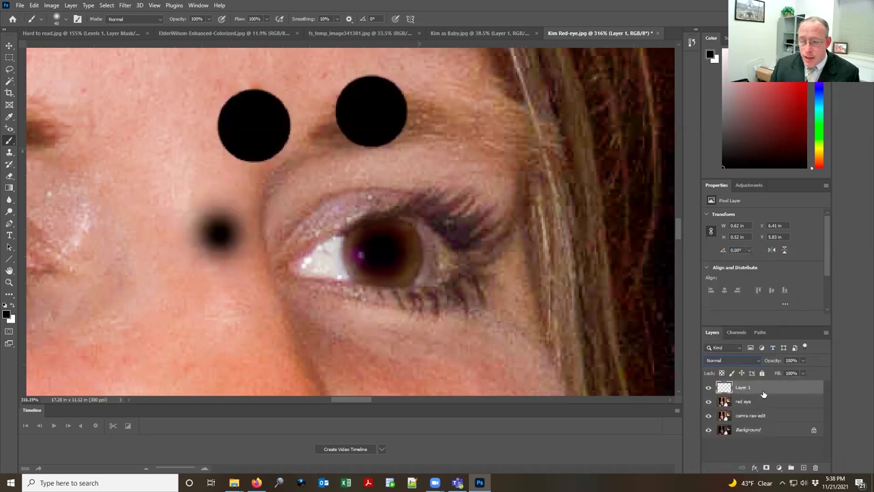
pyautogui.click(755, 361)
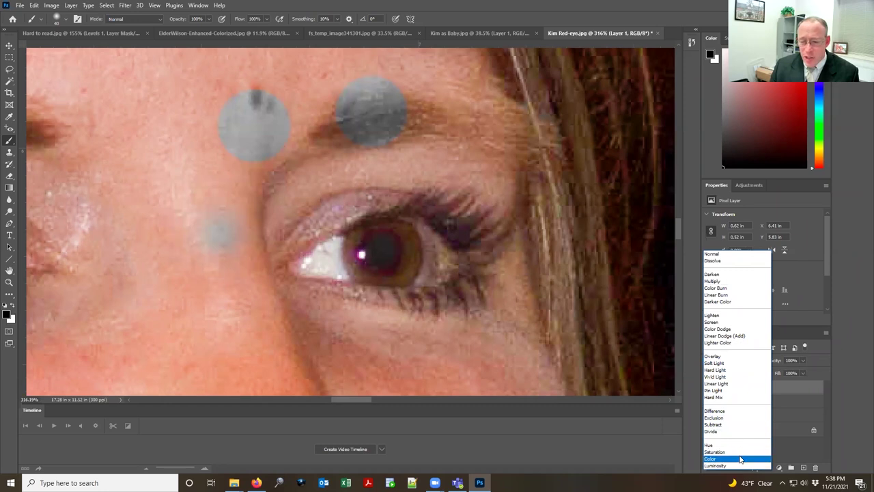
pyautogui.click(741, 459)
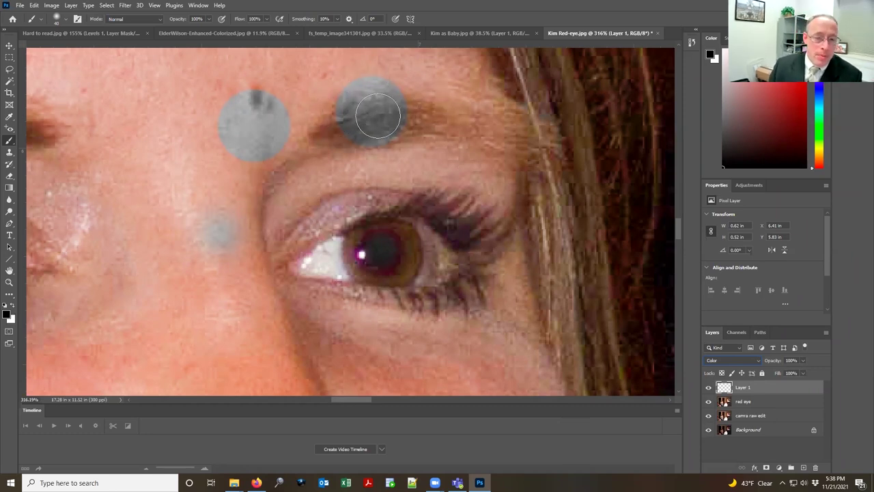
# Step: Paint black along the eyebrow, then switch Layer 1 to Normal and back to Color
pyautogui.moveTo(342, 118)
pyautogui.mouseDown()
pyautogui.moveTo(397, 118)
pyautogui.moveTo(366, 100)
pyautogui.mouseUp()
pyautogui.moveTo(253, 95); pyautogui.dragTo(205, 109)
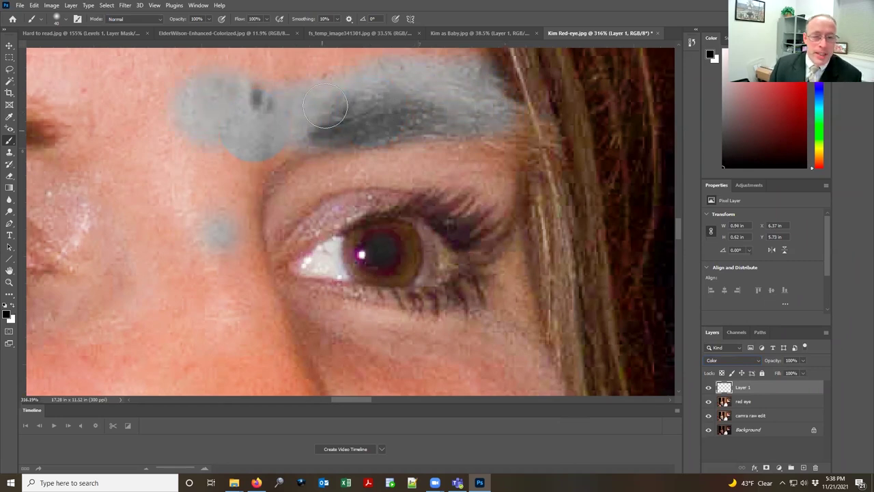
pyautogui.click(742, 360)
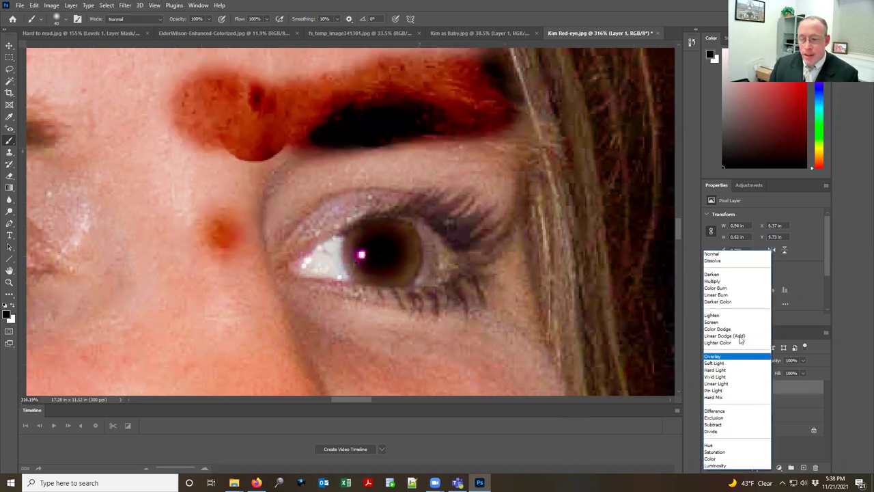
pyautogui.click(732, 254)
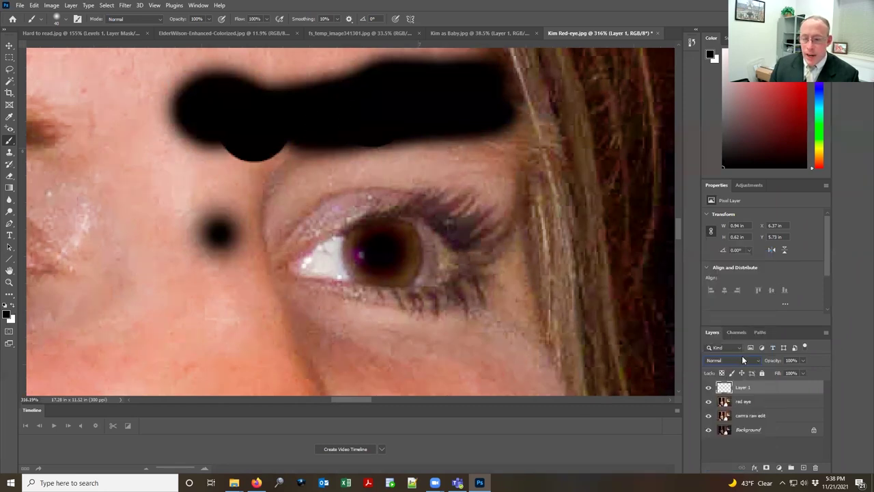
pyautogui.click(742, 356)
pyautogui.click(727, 459)
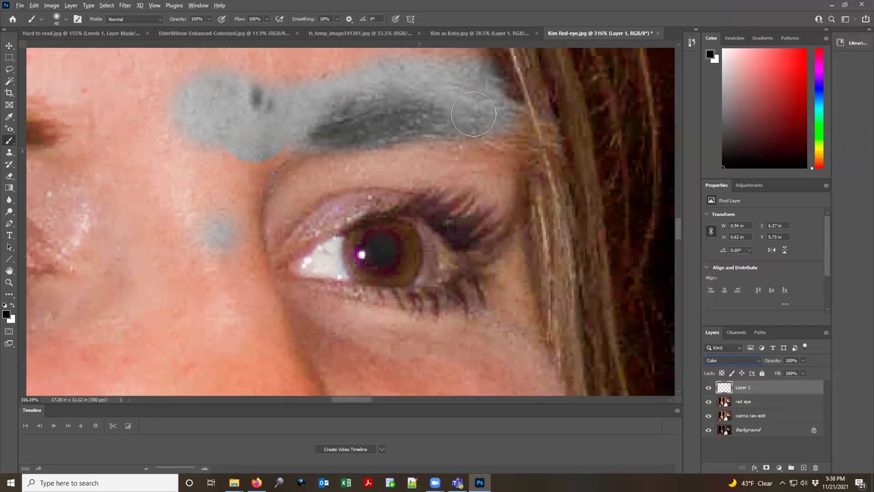
# Step: Delete Layer 1 and the red eye layer, and duplicate the camra raw edit layer
pyautogui.moveTo(776, 391); pyautogui.dragTo(815, 467)
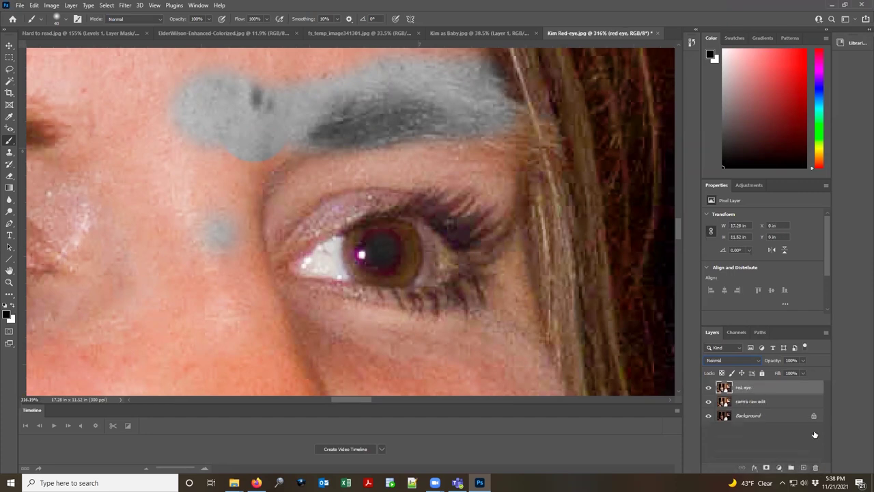
pyautogui.click(816, 467)
pyautogui.moveTo(764, 388); pyautogui.dragTo(804, 467)
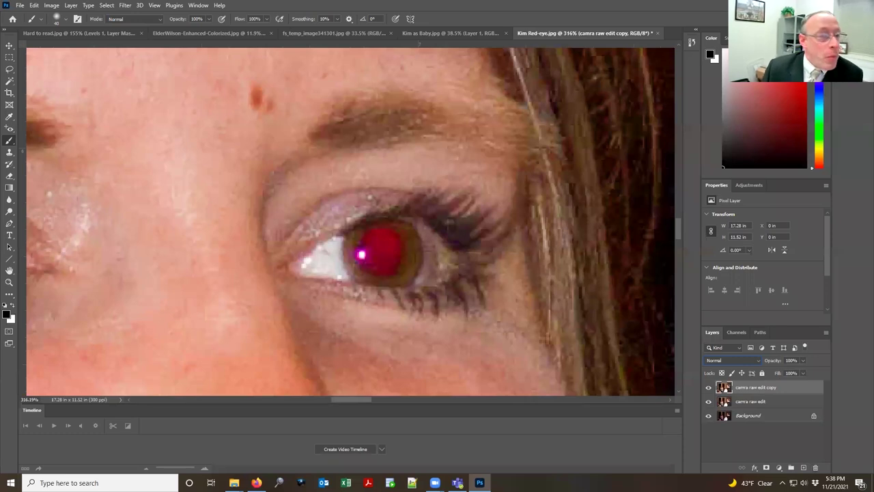
# Step: Remove the red from the pupil with the Red Eye Tool on the copy layer
pyautogui.click(10, 128)
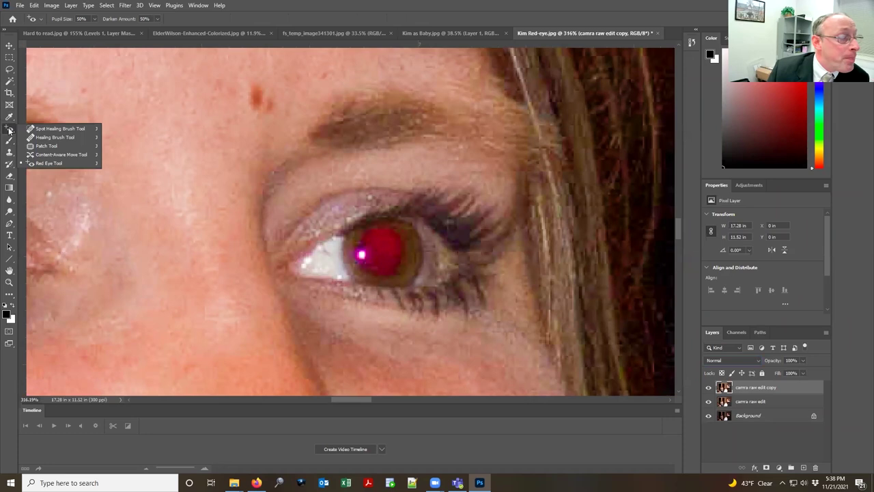
pyautogui.click(60, 128)
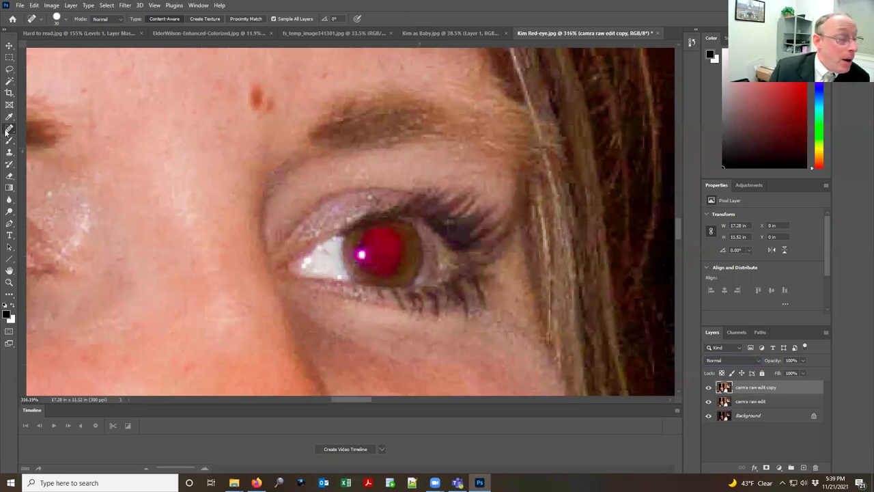
pyautogui.click(8, 130)
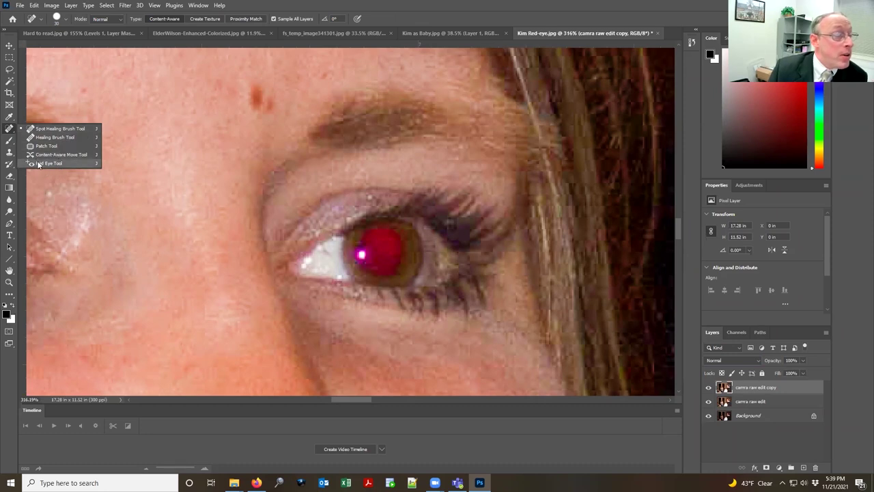
pyautogui.click(64, 163)
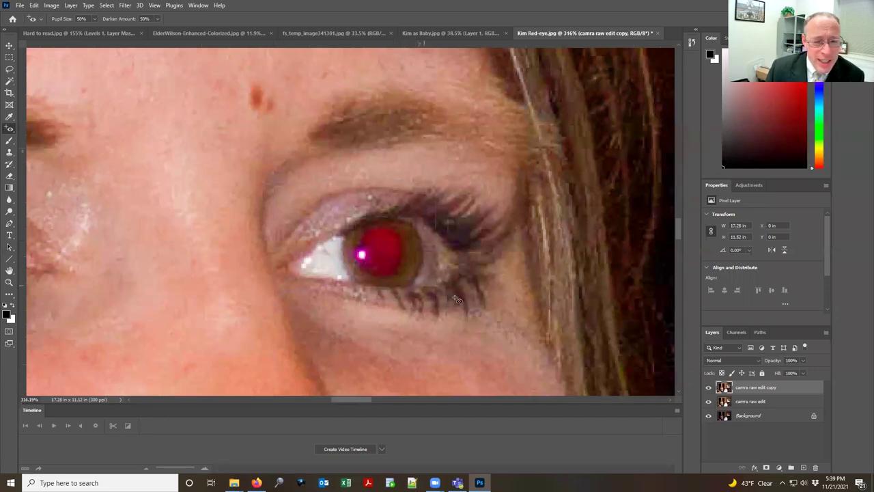
pyautogui.moveTo(507, 318); pyautogui.dragTo(507, 319)
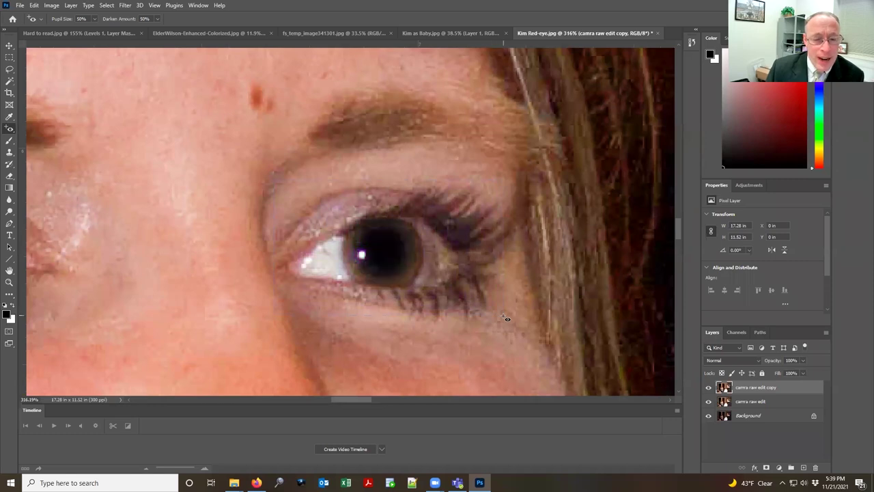
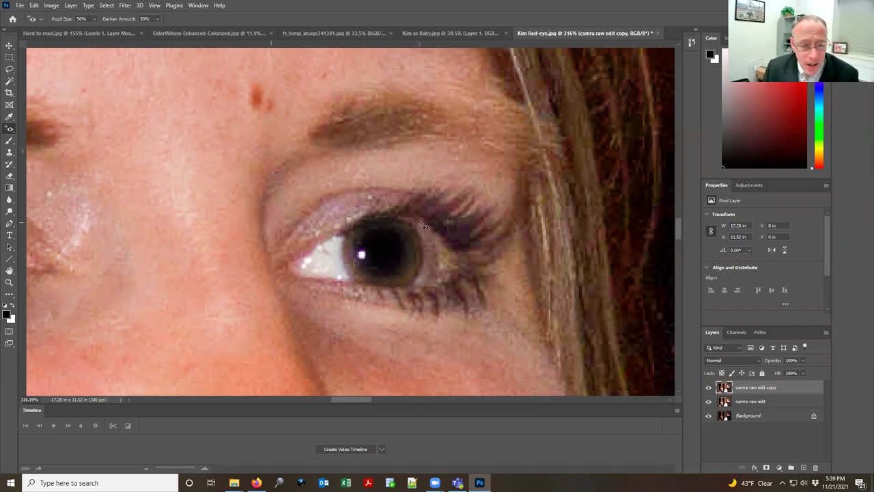
# Step: Remove the red-eye from the woman's left pupil, then fit the whole photo on screen
pyautogui.moveTo(198, 232); pyautogui.dragTo(416, 232)
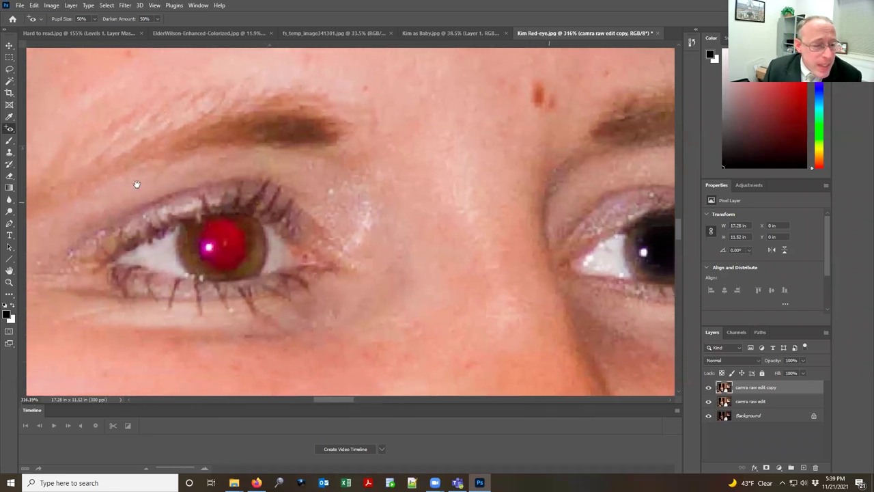
pyautogui.click(357, 313)
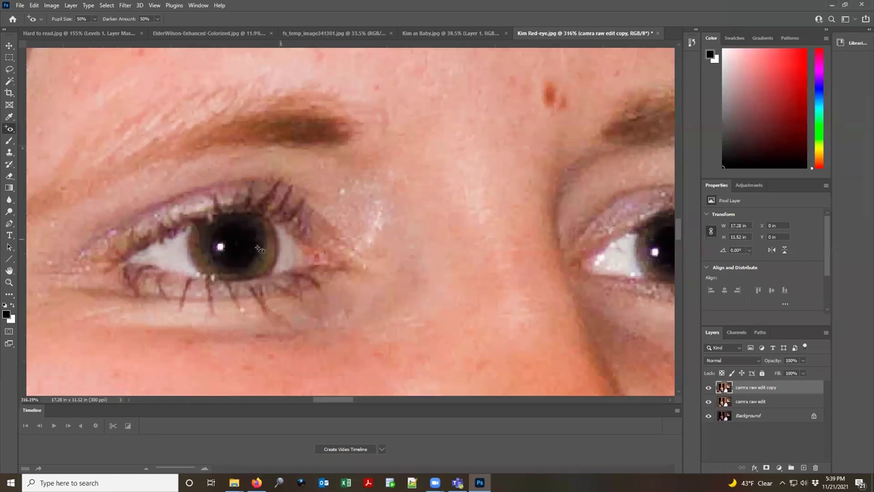
pyautogui.doubleClick(8, 269)
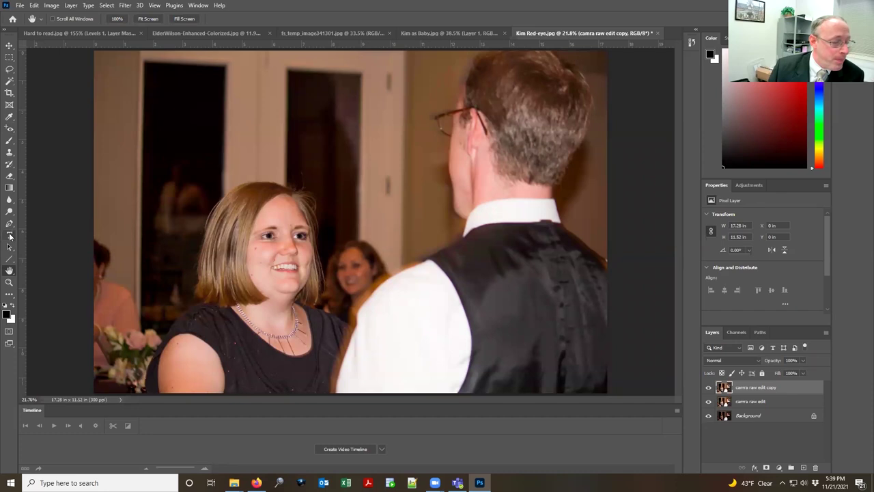
# Step: Add a placeholder text layer near the photo's top and select its Lorem Ipsum line
pyautogui.click(9, 234)
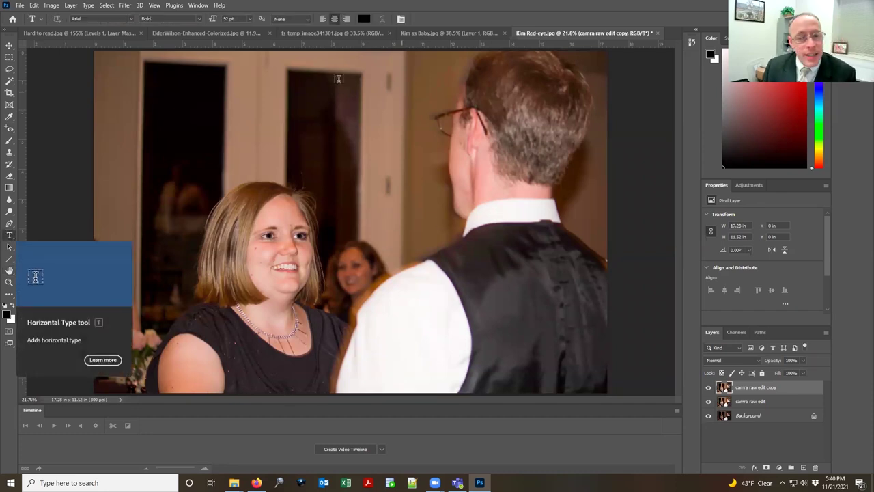
pyautogui.click(224, 144)
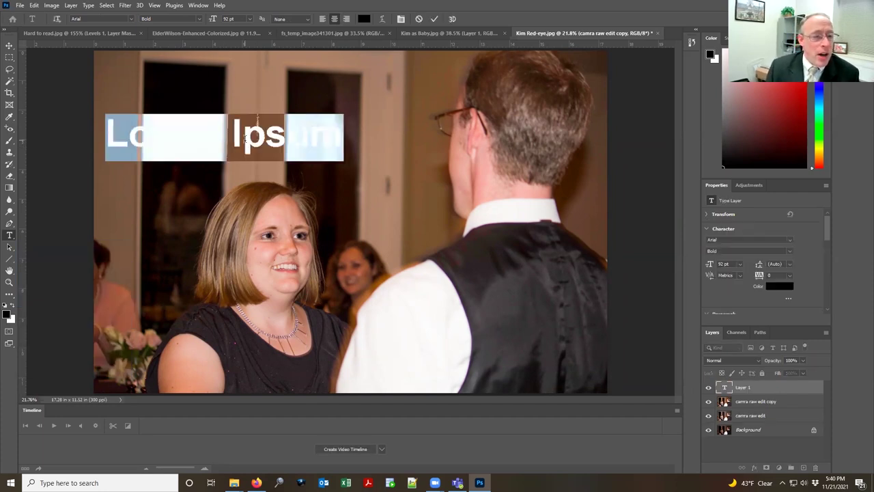
pyautogui.click(9, 46)
pyautogui.moveTo(239, 136)
pyautogui.mouseDown()
pyautogui.moveTo(198, 147)
pyautogui.moveTo(343, 245)
pyautogui.moveTo(526, 327)
pyautogui.moveTo(431, 324)
pyautogui.moveTo(311, 239)
pyautogui.moveTo(232, 132)
pyautogui.moveTo(242, 120)
pyautogui.mouseUp()
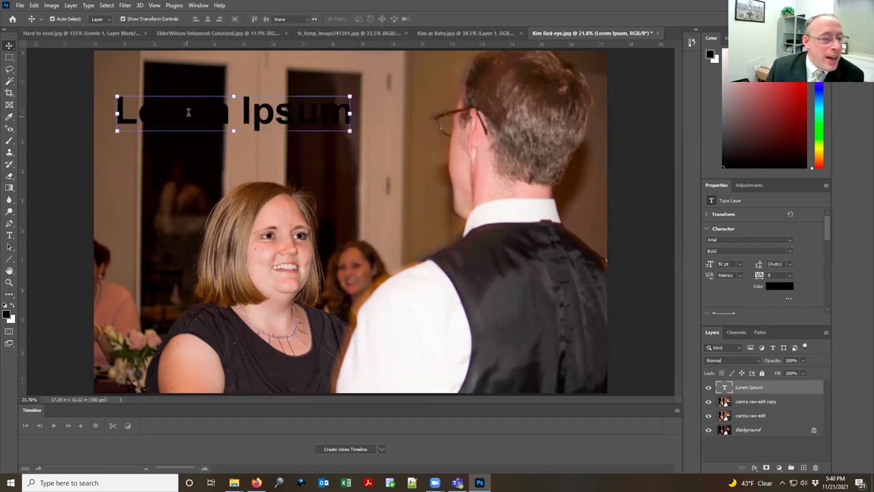
pyautogui.doubleClick(188, 113)
pyautogui.tripleClick(188, 113)
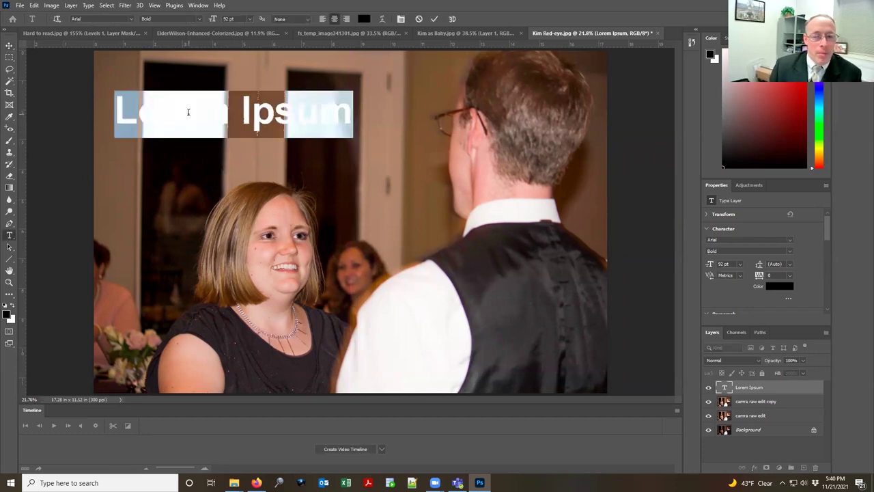
# Step: Replace the placeholder with the caption 'most wonderful' / 'person in the world' on two lines, then select it all
pyautogui.write('asdklsa')
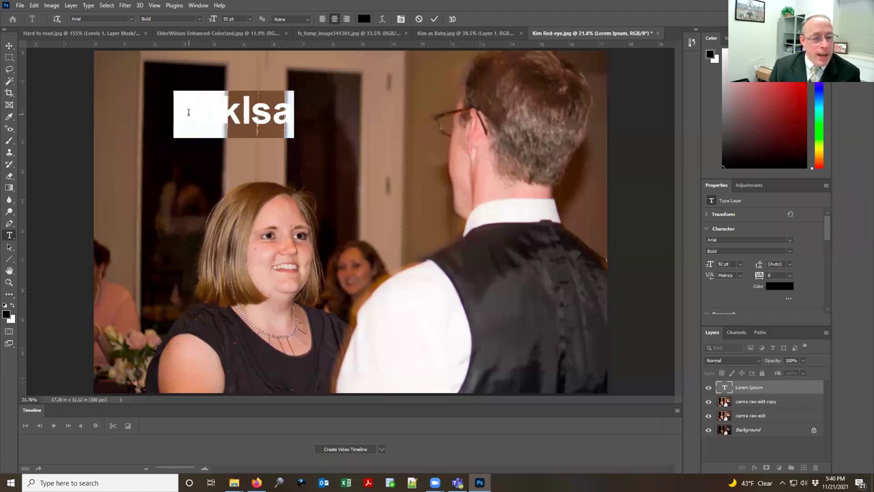
pyautogui.write('One more t')
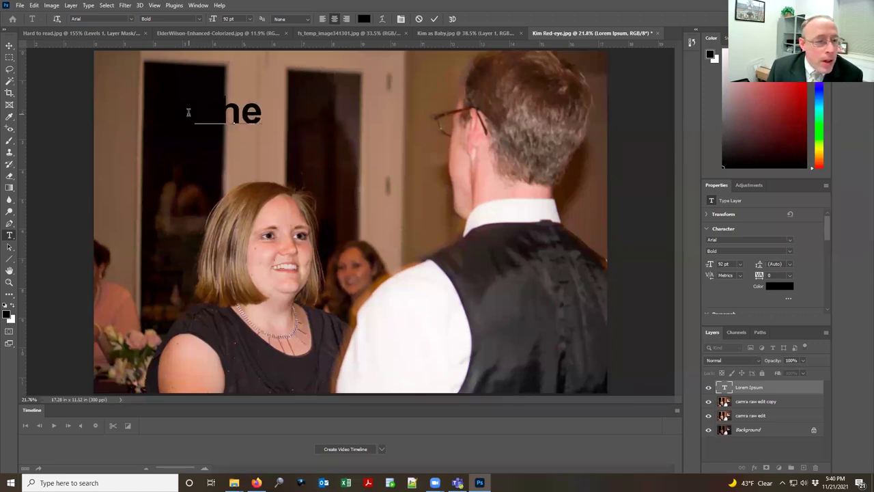
pyautogui.write(' wonderful person')
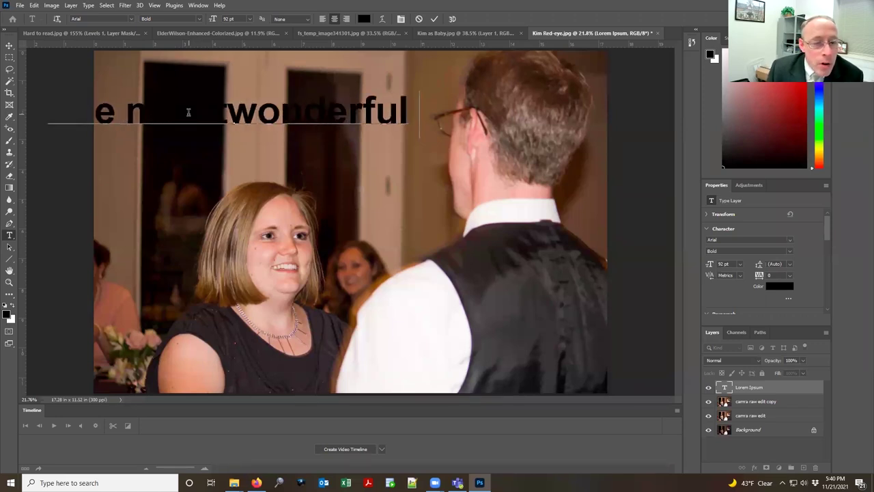
pyautogui.write(' int he world')
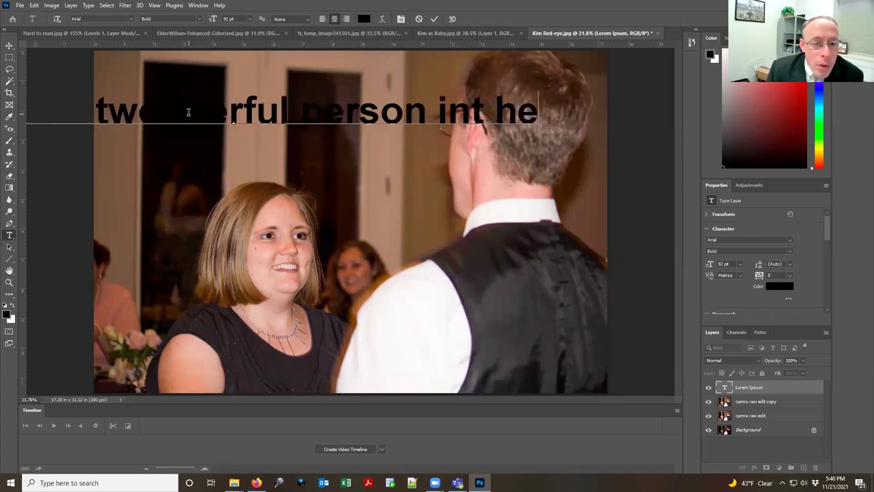
pyautogui.press('BackSpace')
pyautogui.press('BackSpace')
pyautogui.press('BackSpace')
pyautogui.press('BackSpace')
pyautogui.press('BackSpace')
pyautogui.press('BackSpace')
pyautogui.press('BackSpace')
pyautogui.press('BackSpace')
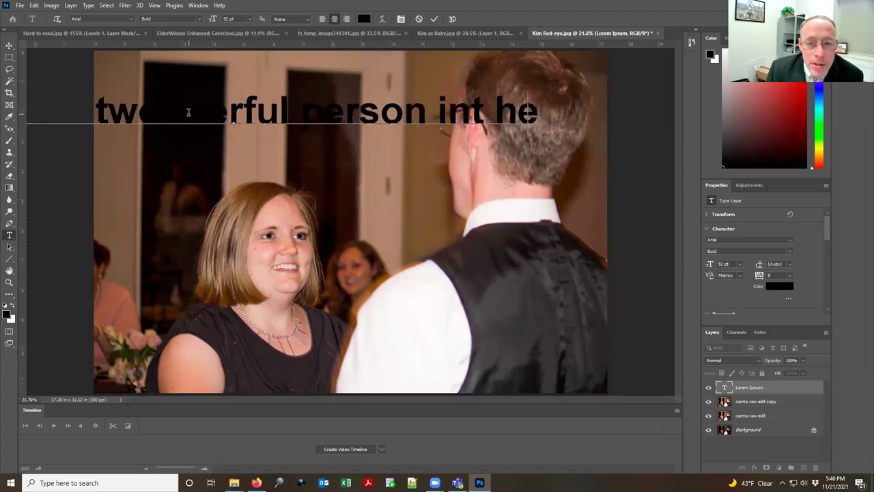
pyautogui.press('BackSpace')
pyautogui.write('the world')
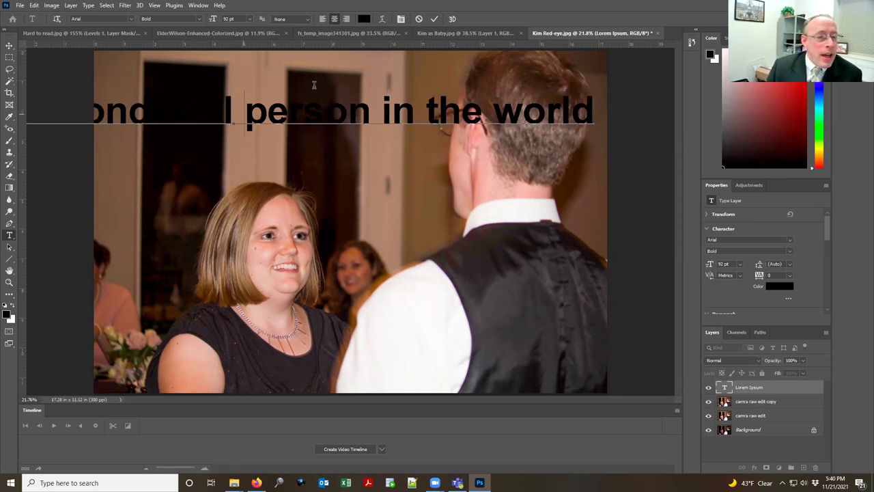
pyautogui.hotkey('ctrl', 'Left')
pyautogui.hotkey('ctrl', 'Left')
pyautogui.hotkey('ctrl', 'Left')
pyautogui.hotkey('ctrl', 'Left')
pyautogui.press('BackSpace')
pyautogui.press('Return')
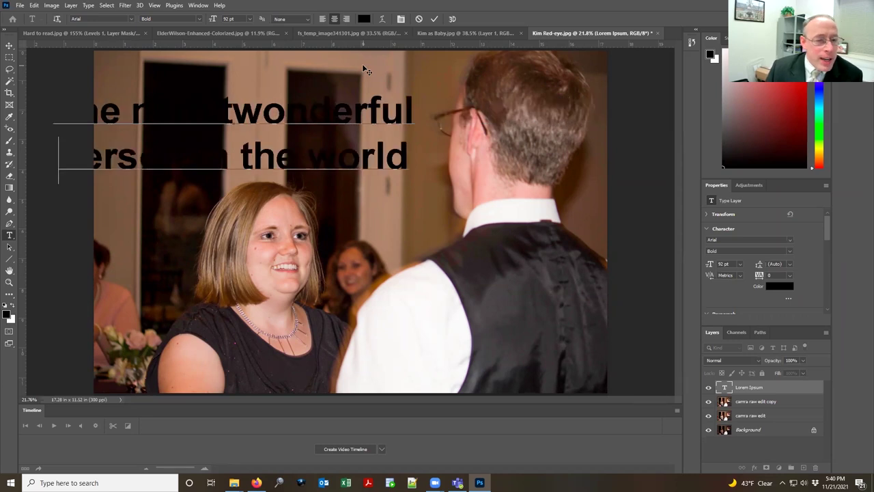
pyautogui.hotkey('ctrl', 'a')
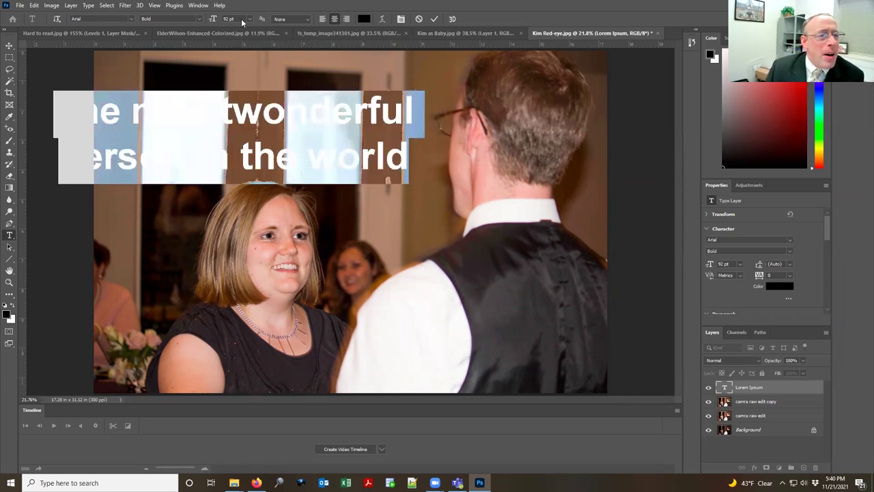
pyautogui.click(275, 131)
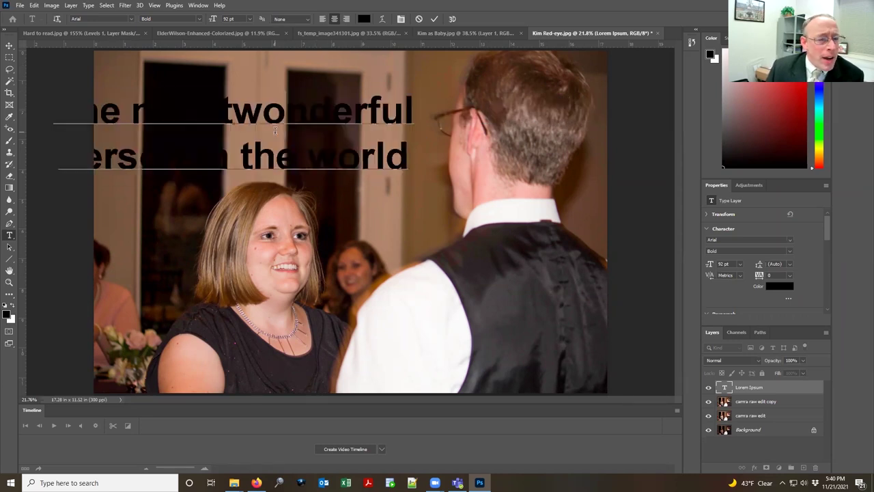
pyautogui.tripleClick(162, 114)
pyautogui.tripleClick(163, 114)
pyautogui.click(164, 114)
pyautogui.hotkey('ctrl', 'a')
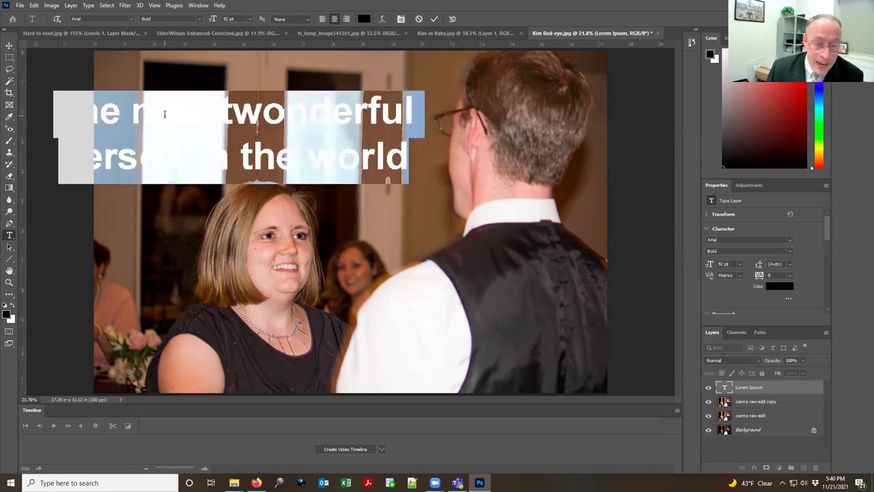
# Step: Colour the selected caption text bright yellow (f6ff00)
pyautogui.click(6, 310)
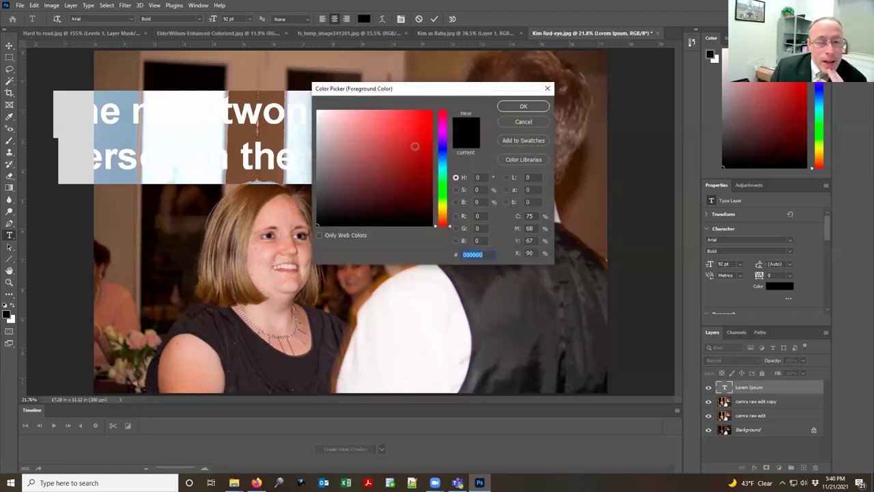
pyautogui.click(413, 122)
pyautogui.click(444, 207)
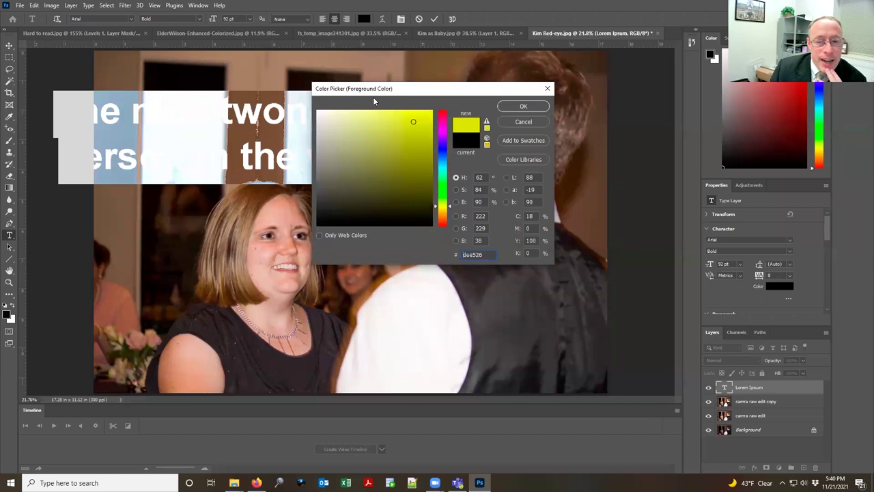
pyautogui.moveTo(393, 115); pyautogui.dragTo(548, 108)
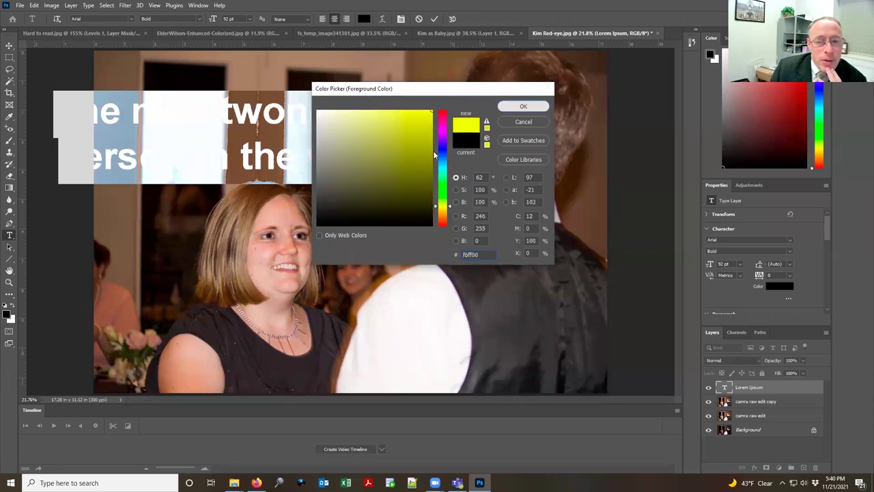
pyautogui.click(540, 107)
pyautogui.hotkey('ctrl', 'h')
# Step: Move the caption right inside the photo and fix the 'mos twonderful' spacing typo
pyautogui.click(9, 45)
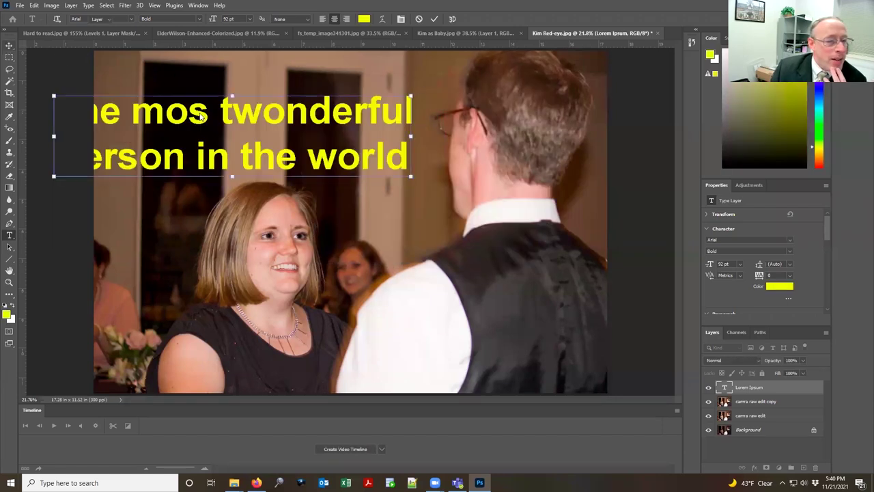
pyautogui.moveTo(175, 112); pyautogui.dragTo(283, 118)
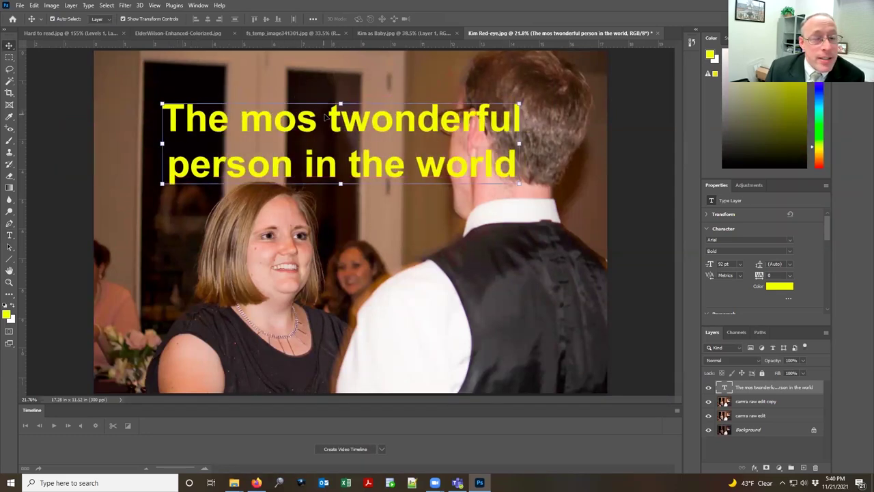
pyautogui.doubleClick(346, 118)
pyautogui.click(334, 119)
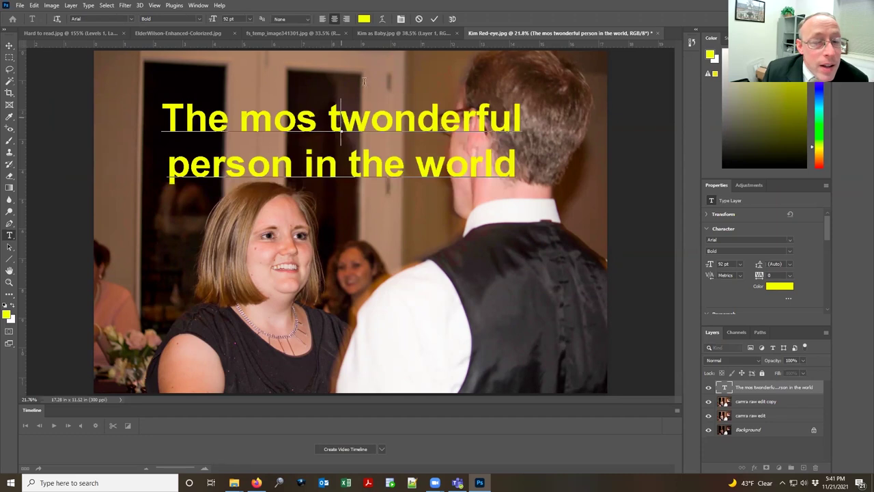
pyautogui.press('BackSpace')
pyautogui.press('Right')
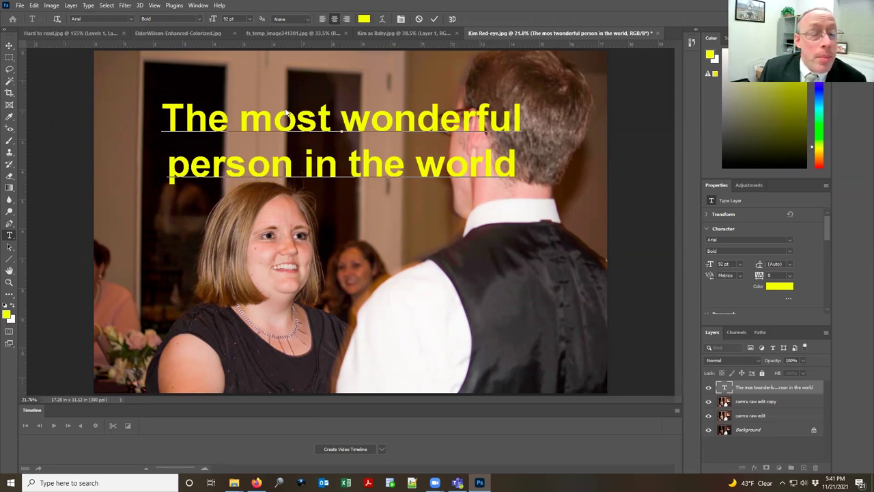
# Step: Select the whole caption, keep it left-aligned, and set its font to Cambria
pyautogui.doubleClick(285, 117)
pyautogui.hotkey('ctrl', 'a')
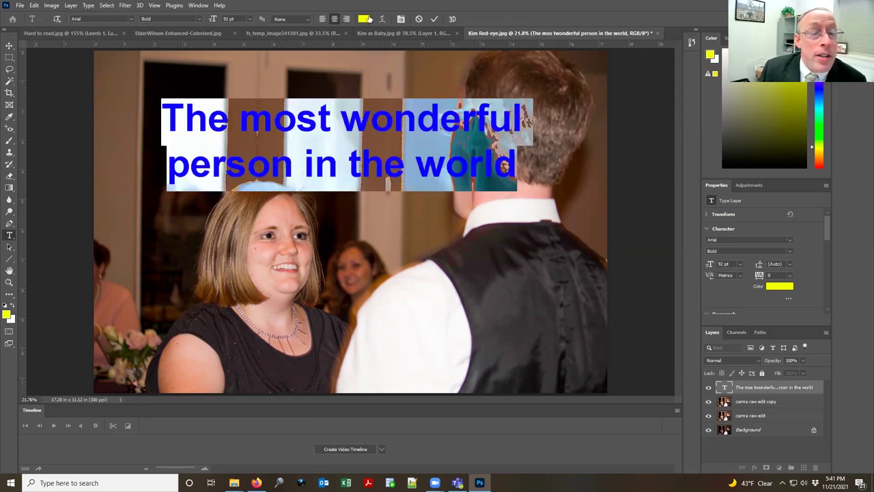
pyautogui.click(323, 20)
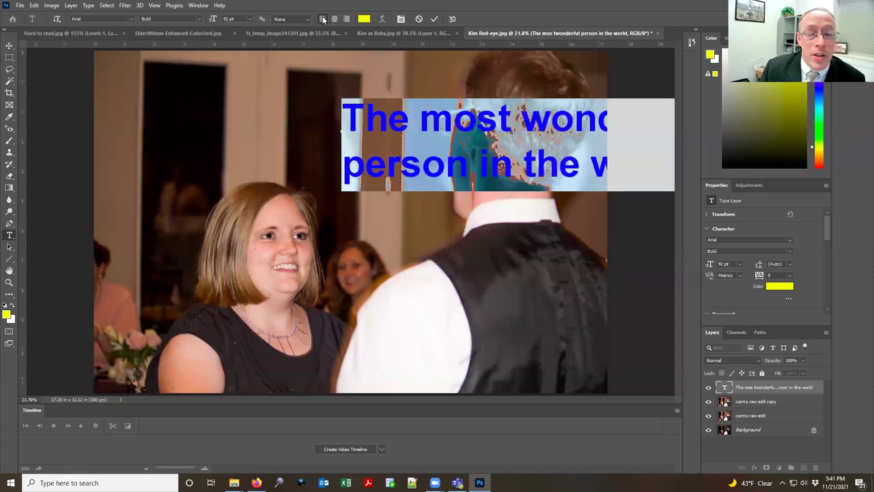
pyautogui.click(334, 19)
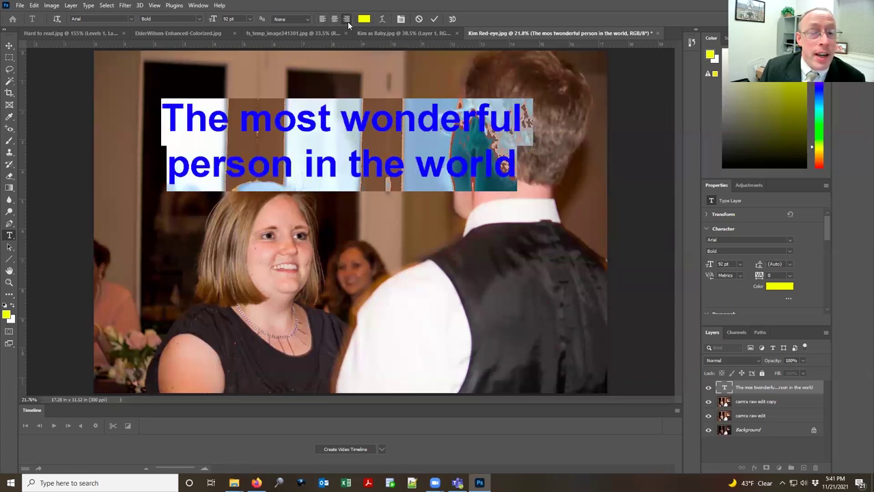
pyautogui.click(347, 20)
pyautogui.click(323, 19)
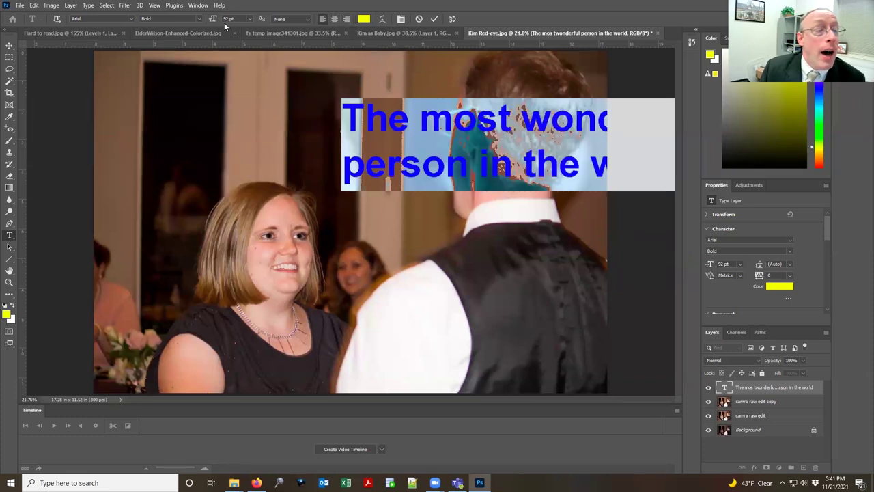
pyautogui.click(133, 20)
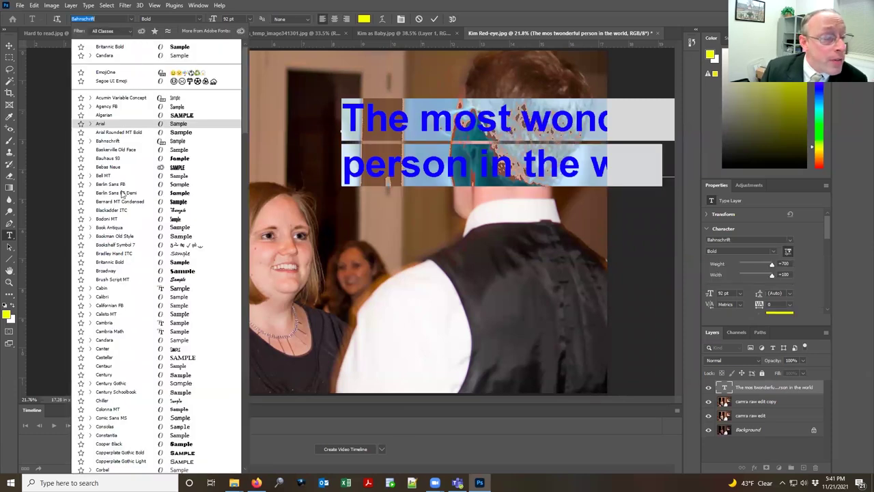
pyautogui.click(135, 280)
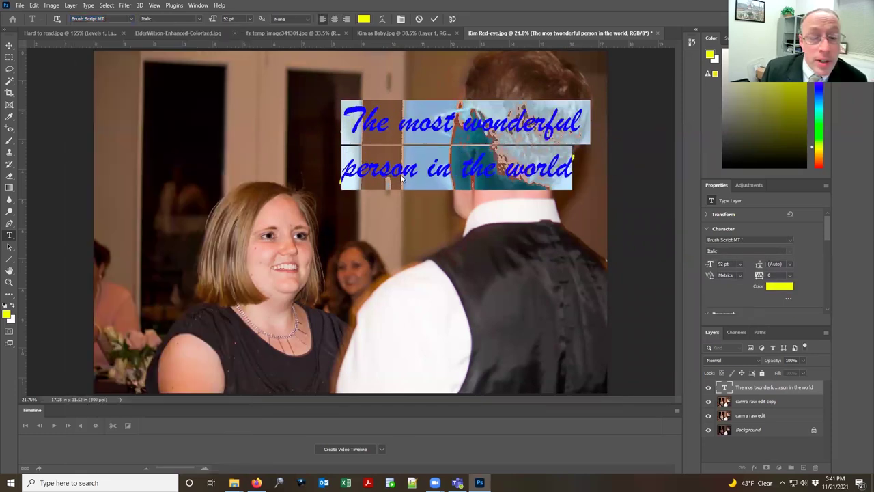
pyautogui.click(132, 20)
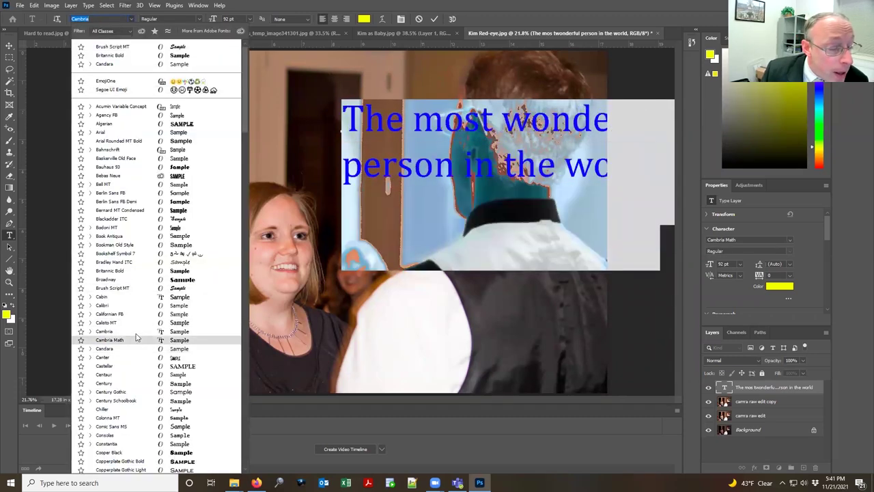
pyautogui.click(137, 332)
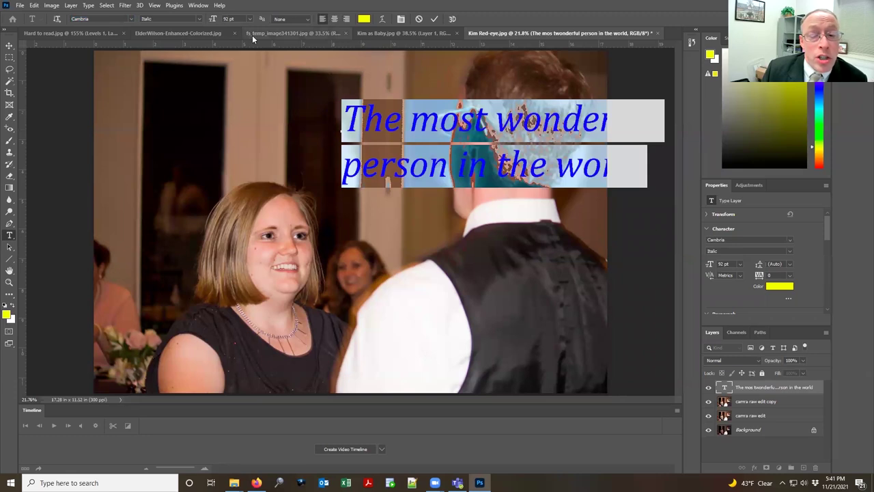
# Step: Make the caption Bold at 72 pt and commit the text
pyautogui.click(198, 19)
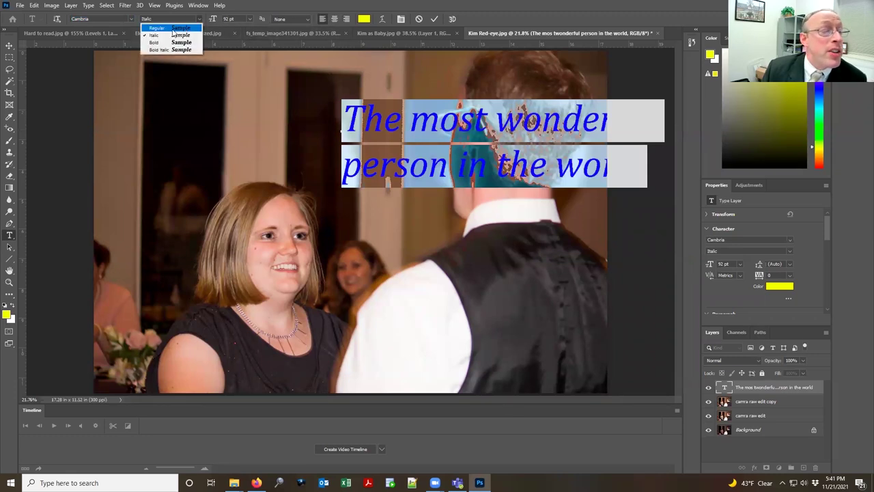
pyautogui.click(174, 43)
pyautogui.click(250, 18)
pyautogui.click(244, 54)
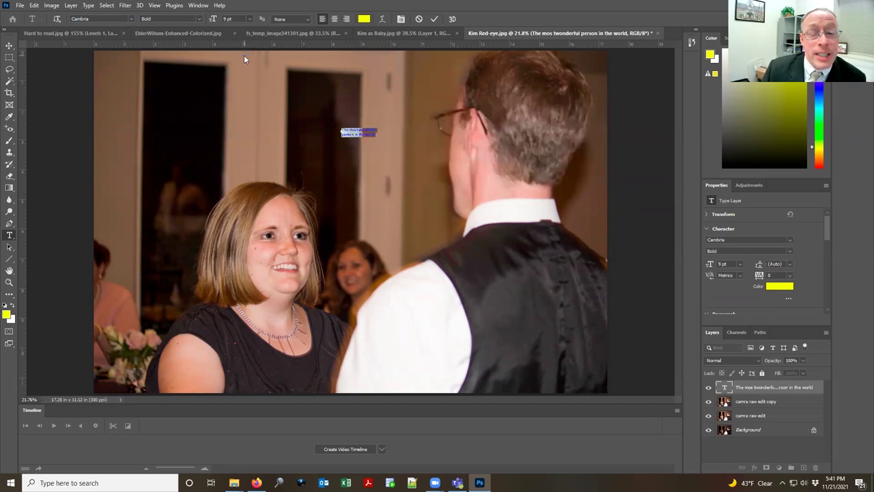
pyautogui.click(250, 18)
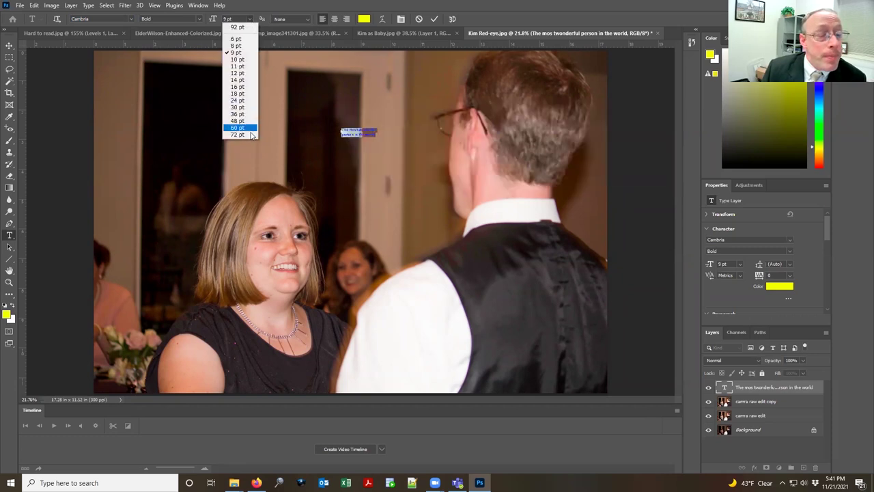
pyautogui.click(250, 134)
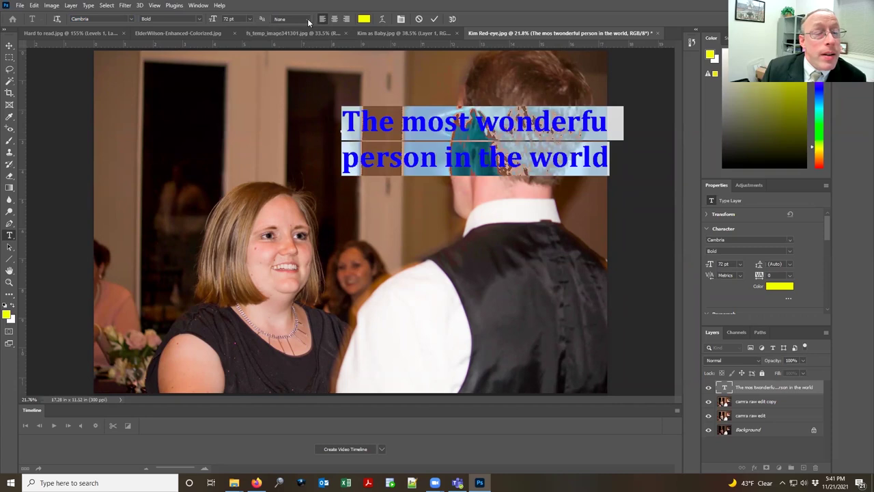
pyautogui.click(434, 19)
pyautogui.click(9, 45)
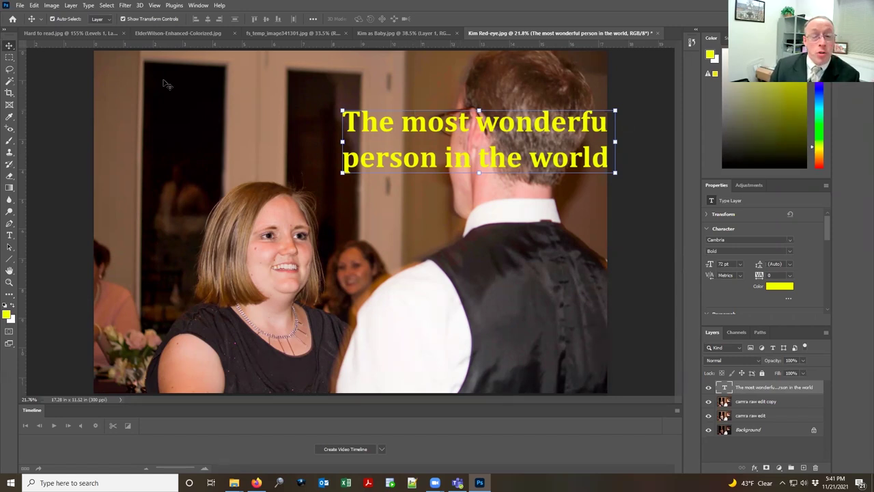
# Step: Move the title to the upper left and draw a paragraph text box reading 'Great day!'
pyautogui.moveTo(453, 126); pyautogui.dragTo(236, 104)
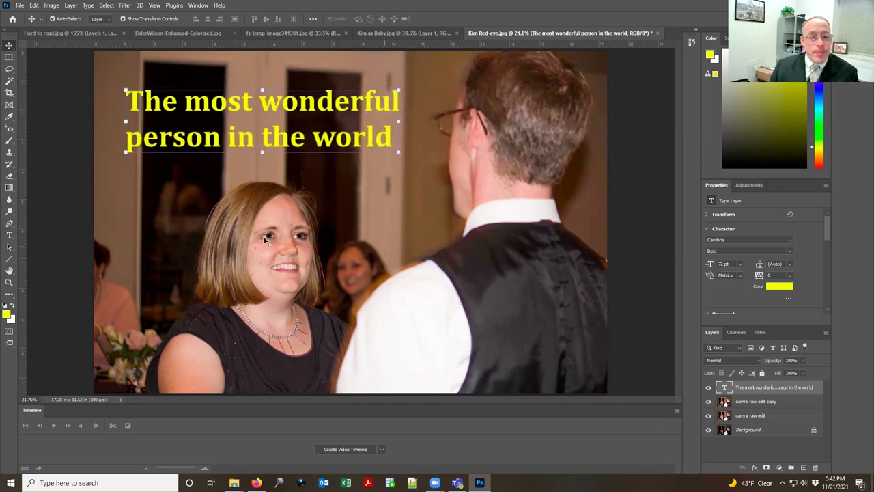
pyautogui.click(9, 235)
pyautogui.moveTo(277, 165); pyautogui.dragTo(469, 257)
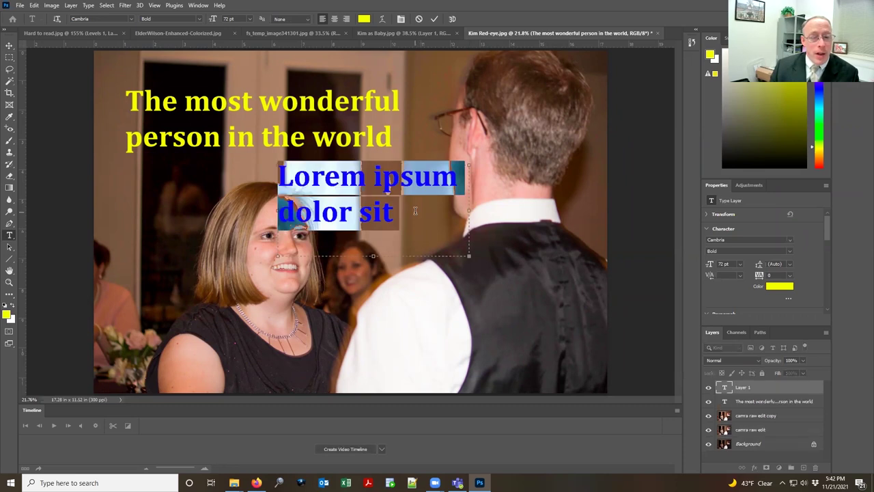
pyautogui.write('jdsklfjdsklfjdskfjdskfjsdjf')
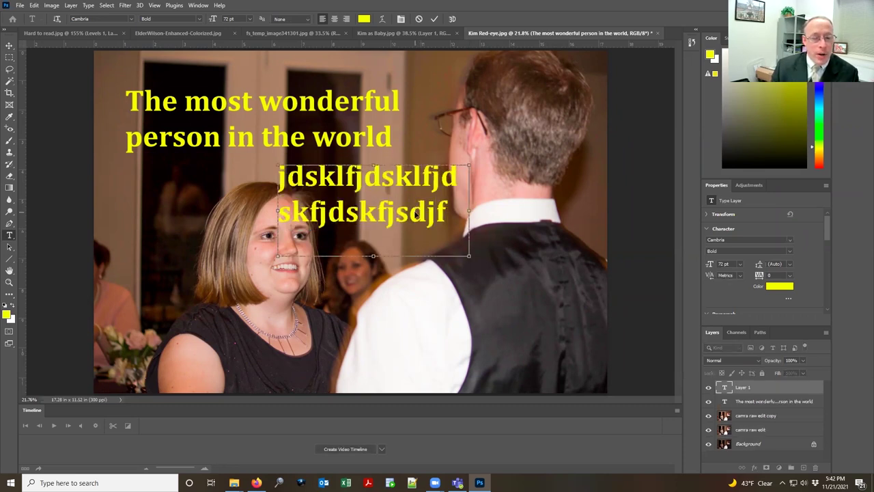
pyautogui.hotkey('ctrl', 'a')
pyautogui.press('BackSpace')
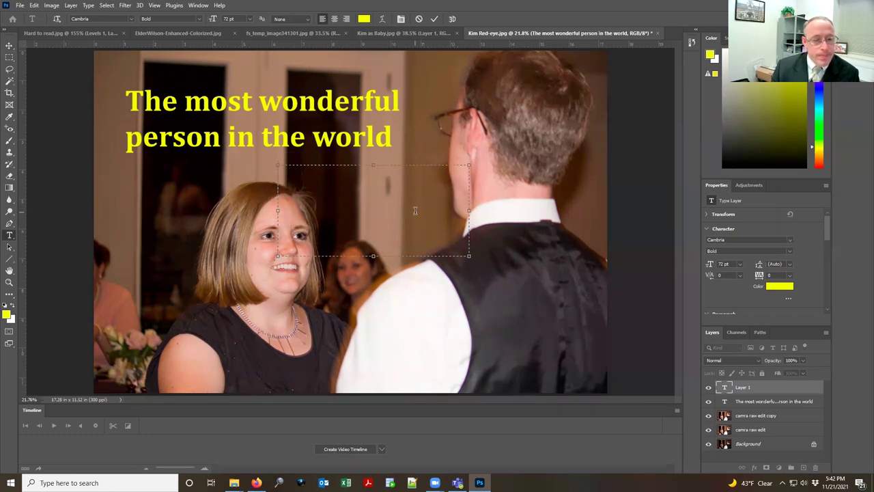
pyautogui.write('Great day!')
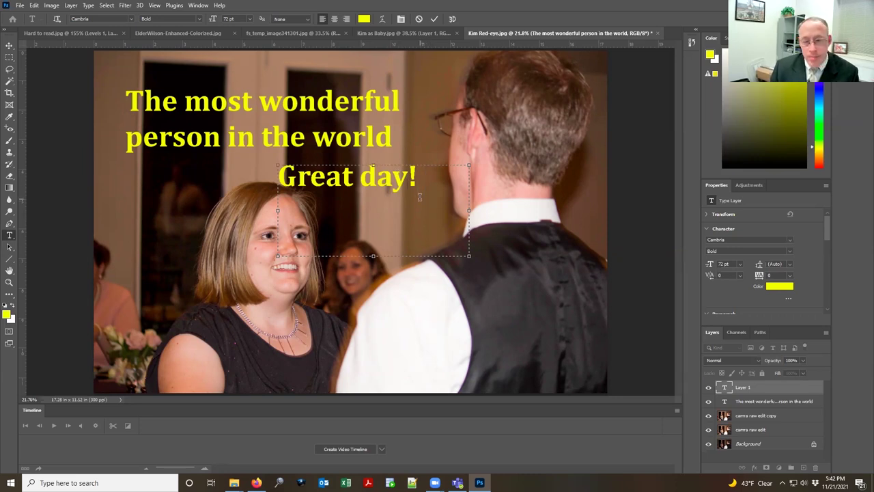
# Step: Replace the box text with 'The most wonderful…', widen the box, and commit it
pyautogui.hotkey('ctrl', 'a')
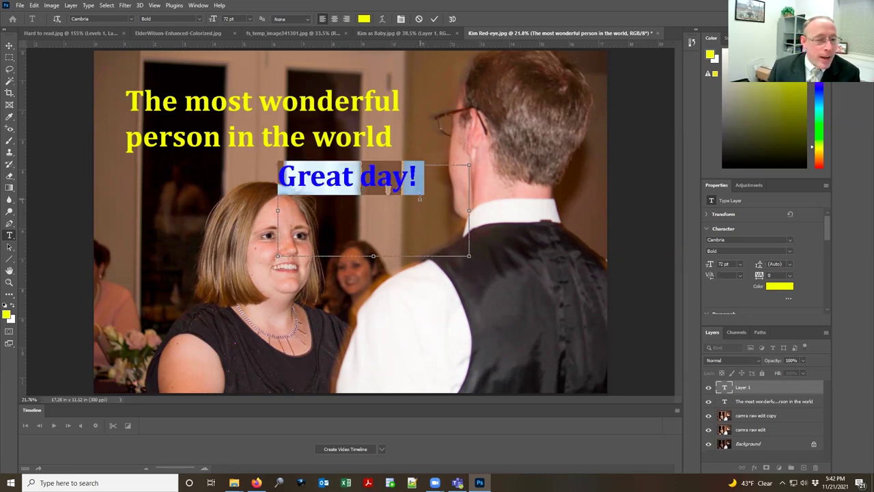
pyautogui.write('The most wo')
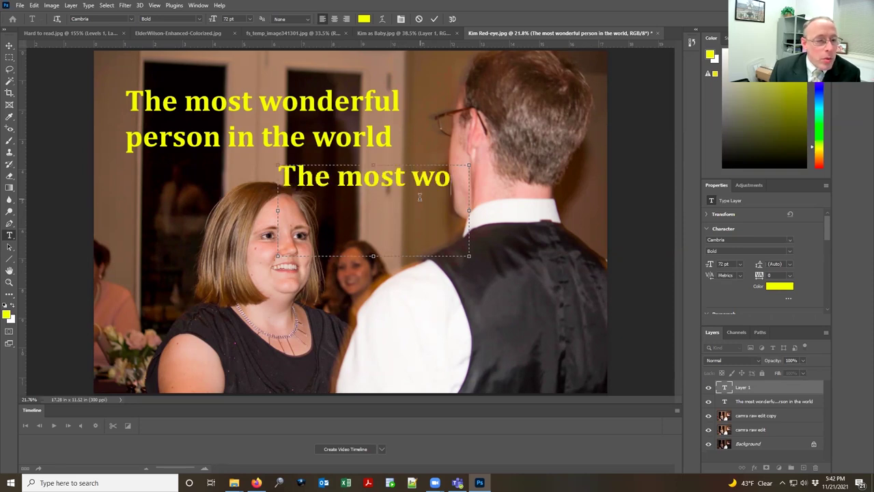
pyautogui.write('nderful')
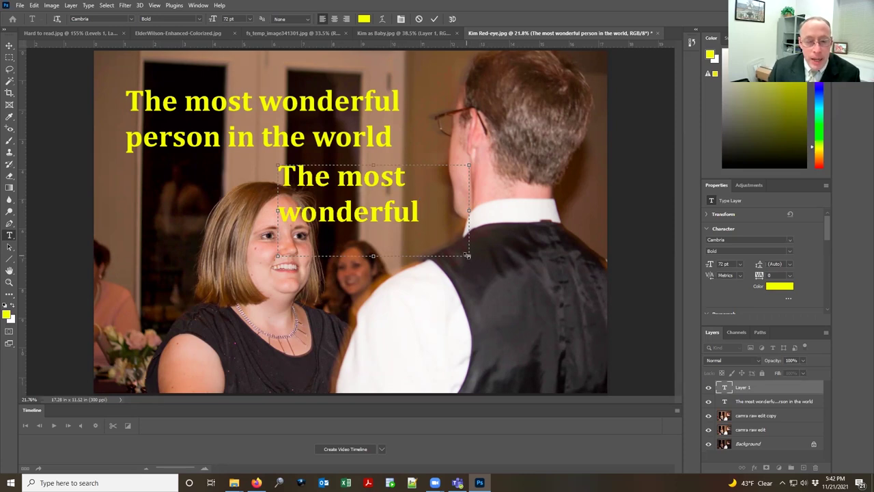
pyautogui.moveTo(478, 262); pyautogui.dragTo(424, 285)
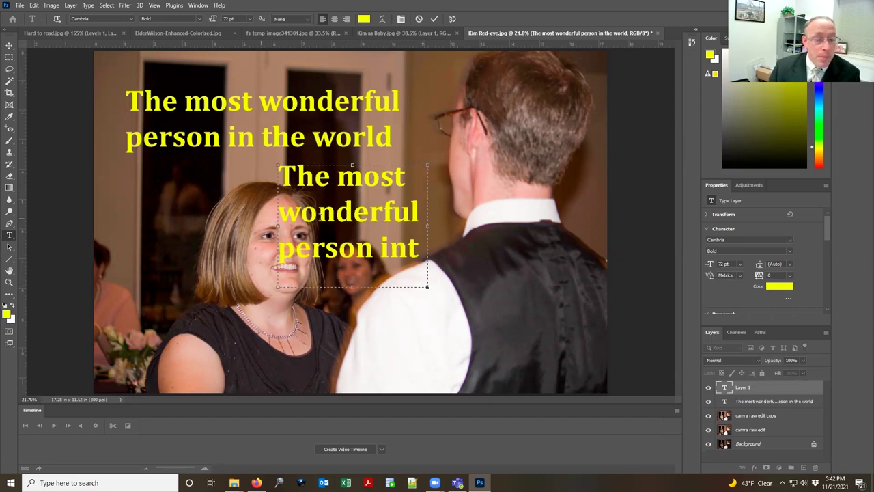
pyautogui.moveTo(429, 225); pyautogui.dragTo(547, 225)
pyautogui.click(10, 46)
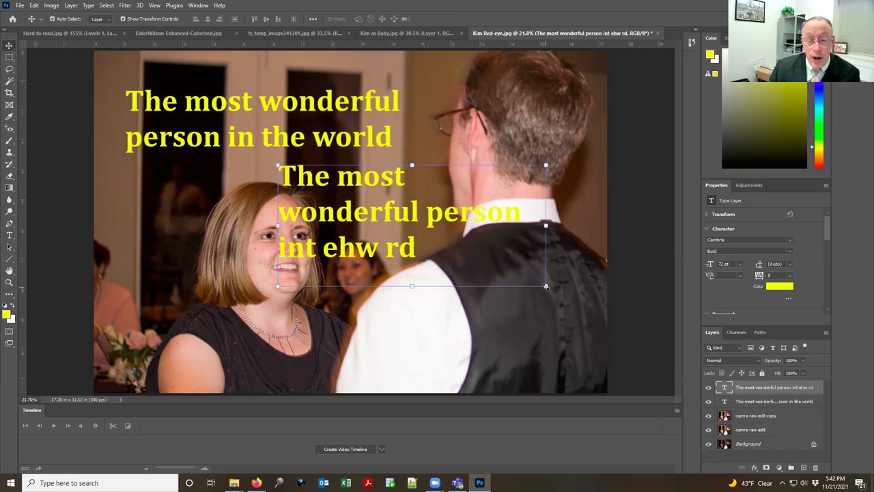
# Step: Squeeze the second text block to about 40% width and 107% height, then shift it right
pyautogui.moveTo(490, 280); pyautogui.dragTo(505, 332)
pyautogui.moveTo(548, 341); pyautogui.dragTo(336, 277)
pyautogui.moveTo(393, 284); pyautogui.dragTo(531, 291)
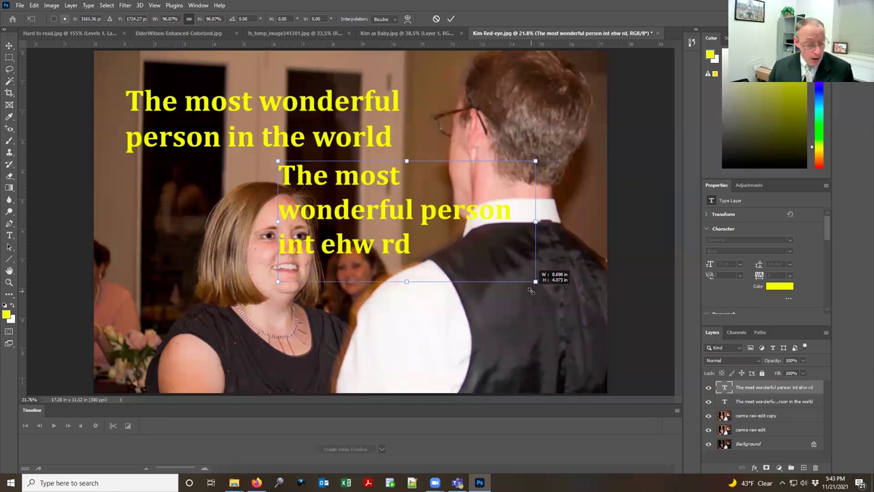
pyautogui.moveTo(530, 291); pyautogui.dragTo(385, 295)
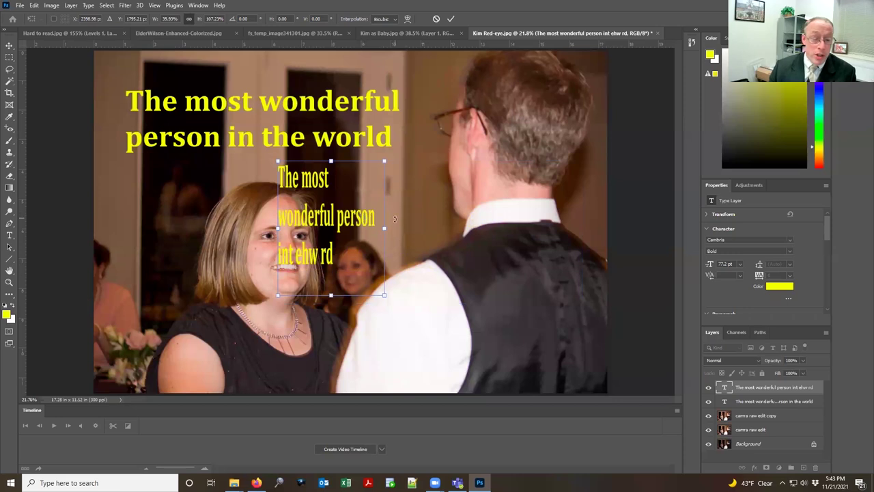
pyautogui.moveTo(354, 186); pyautogui.dragTo(427, 190)
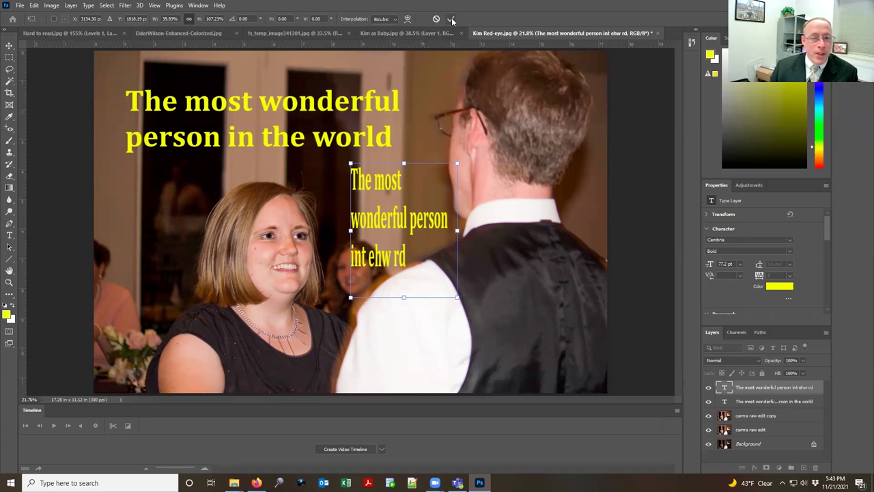
# Step: Commit the text transform, cycle through several tools, and close Kim Red-eye.jpg
pyautogui.click(8, 93)
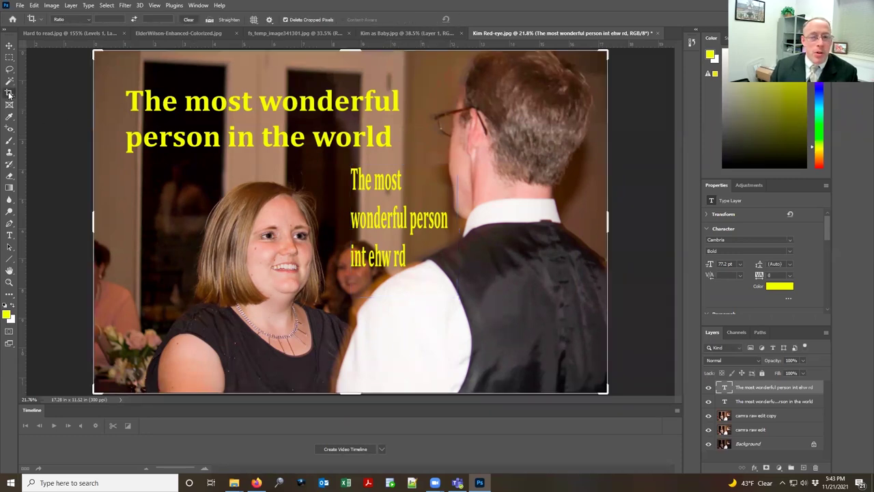
pyautogui.click(9, 105)
pyautogui.click(8, 117)
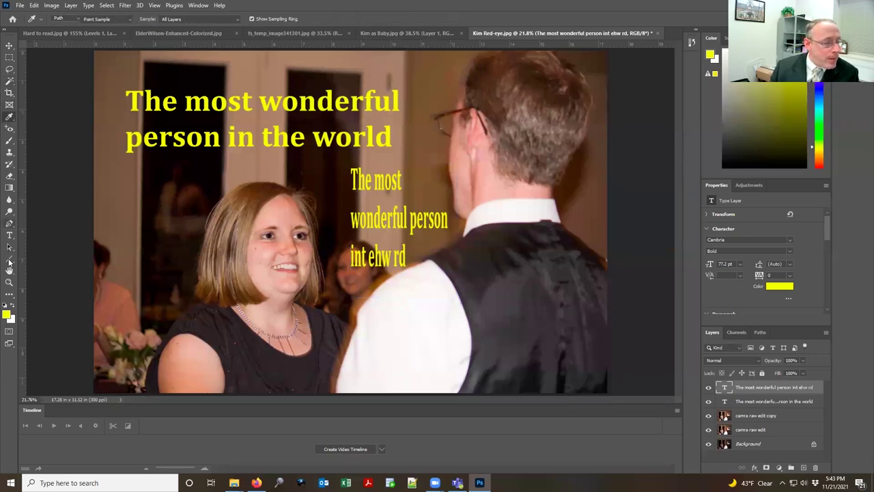
pyautogui.click(9, 235)
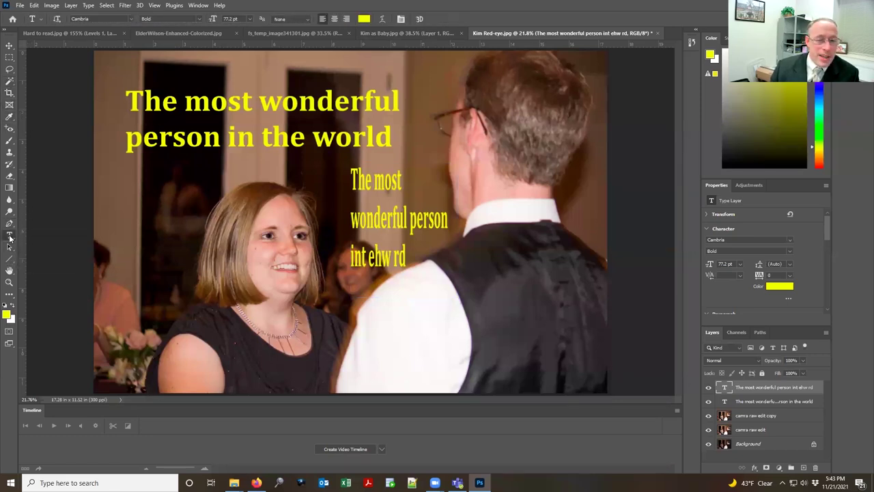
pyautogui.click(8, 44)
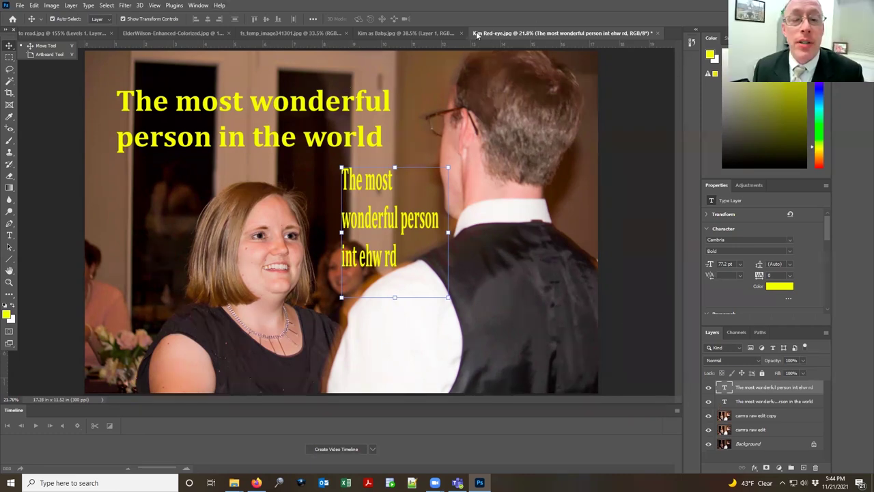
pyautogui.click(658, 33)
# Step: Close the wedding photo unsaved and delete the baby portrait's Levels 1 and Layer 1
pyautogui.click(444, 181)
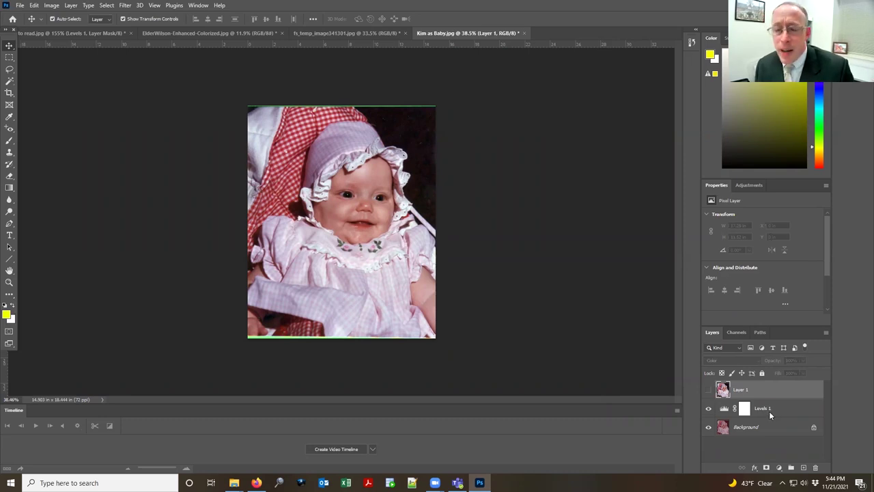
pyautogui.moveTo(779, 408); pyautogui.dragTo(816, 470)
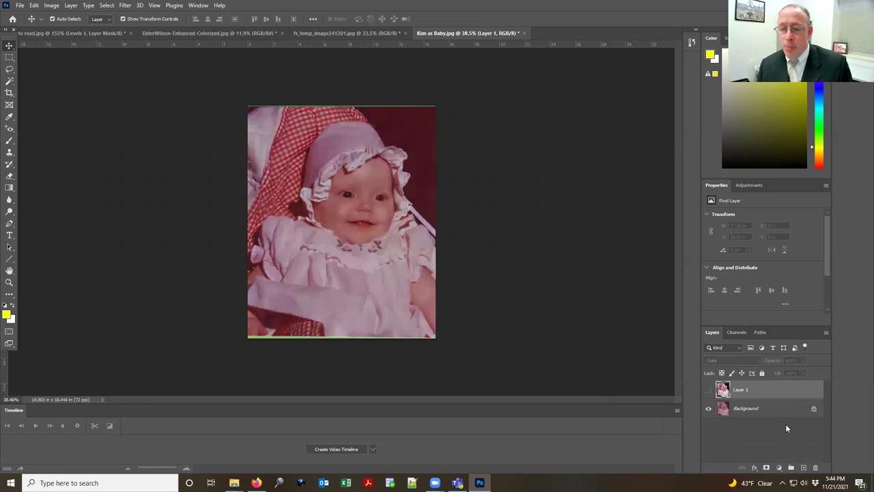
pyautogui.moveTo(775, 385); pyautogui.dragTo(815, 469)
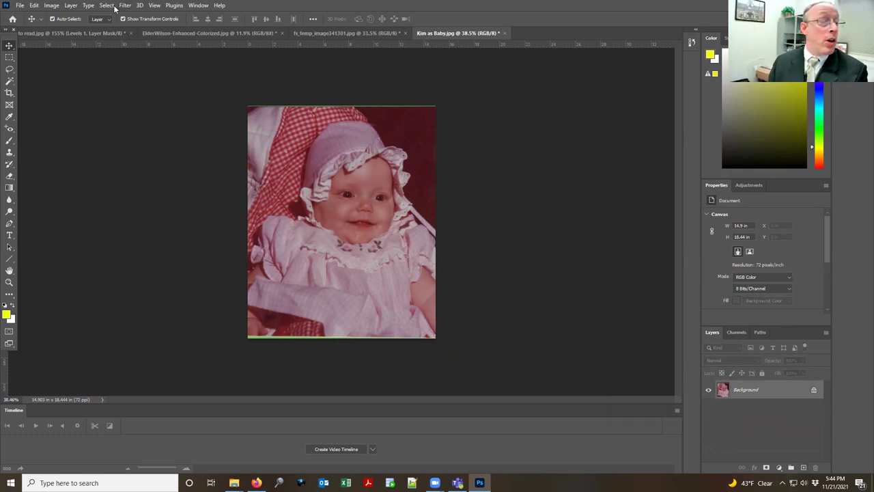
# Step: Duplicate the Background layer to create a Background copy layer
pyautogui.click(88, 6)
pyautogui.moveTo(198, 5)
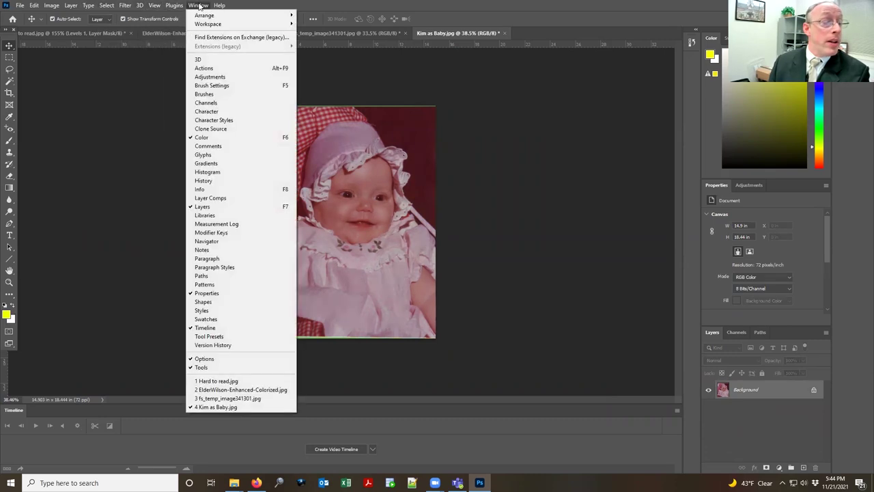
pyautogui.click(820, 451)
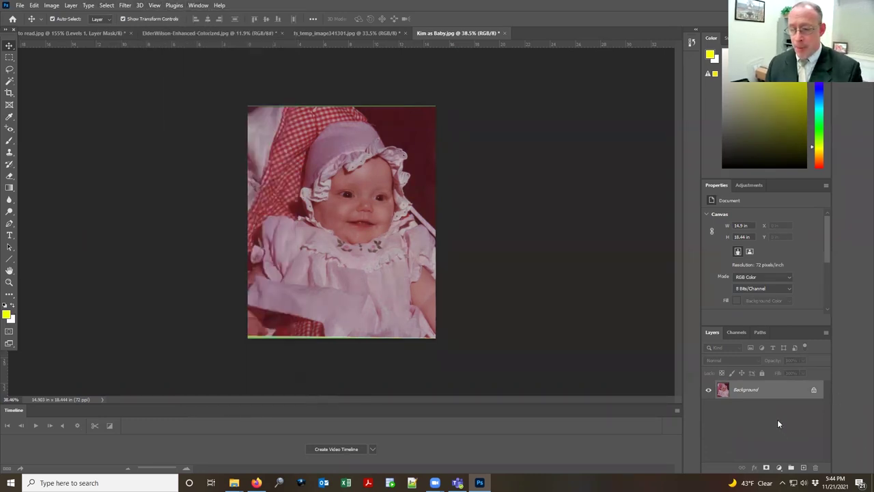
pyautogui.moveTo(765, 390)
pyautogui.mouseDown()
pyautogui.moveTo(775, 392)
pyautogui.moveTo(799, 437)
pyautogui.moveTo(804, 466)
pyautogui.moveTo(771, 386)
pyautogui.mouseUp()
pyautogui.rightClick(771, 385)
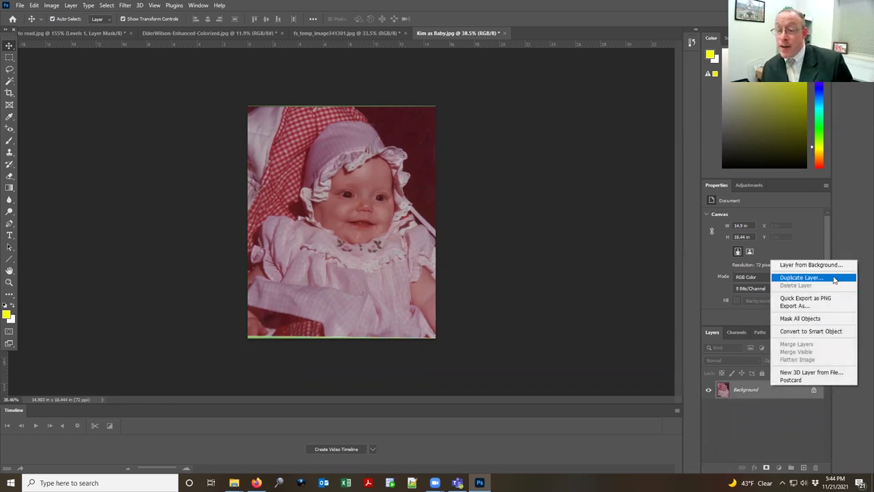
pyautogui.click(834, 279)
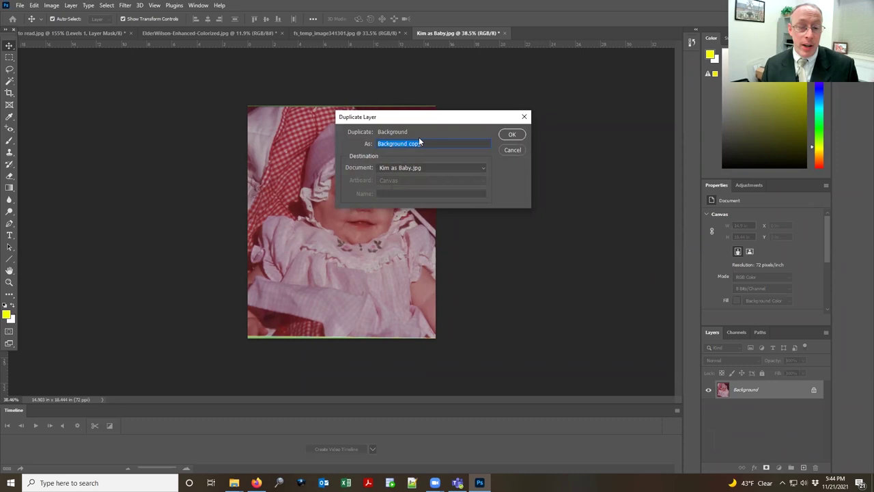
pyautogui.press('Return')
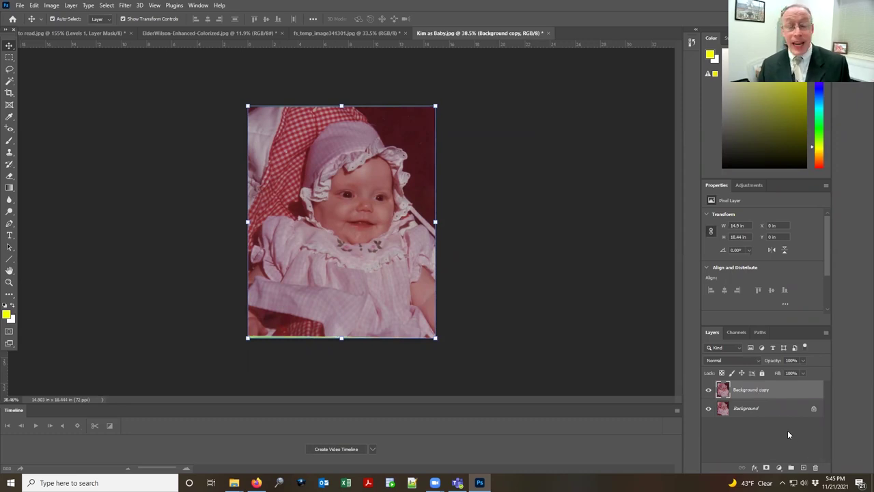
# Step: Add a new layer and a yellow caption naming the child above the bonnet
pyautogui.click(804, 468)
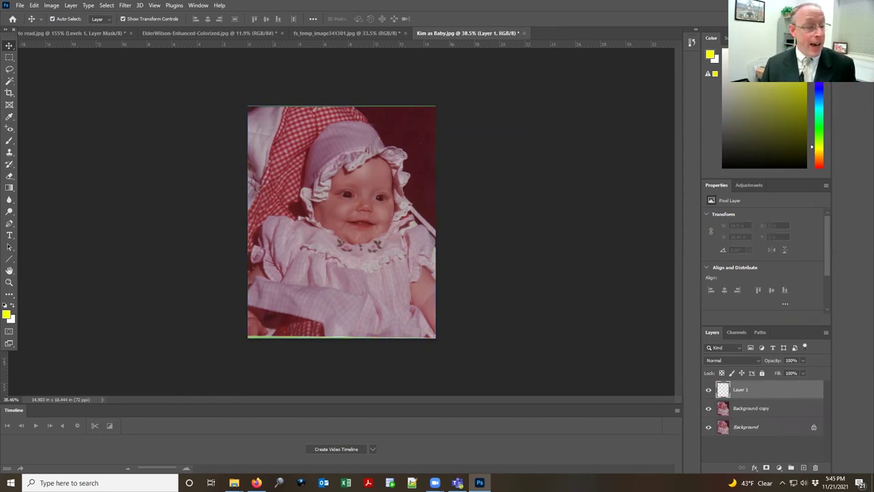
pyautogui.click(9, 235)
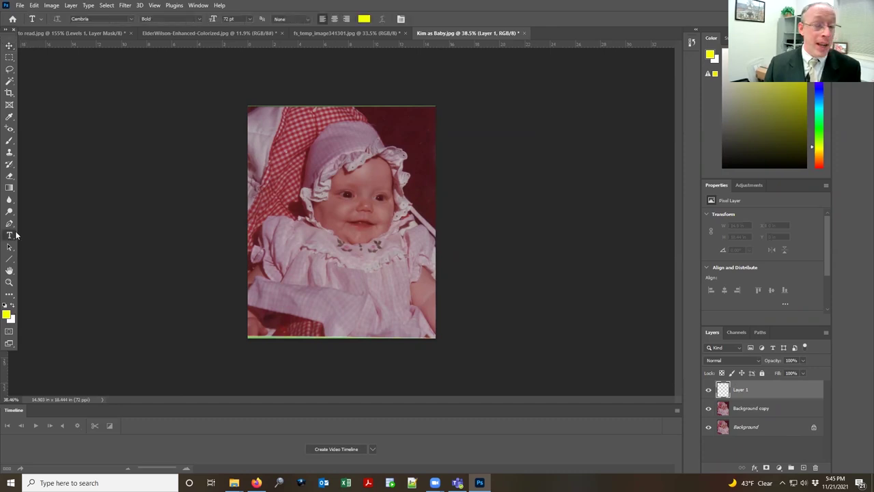
pyautogui.click(308, 148)
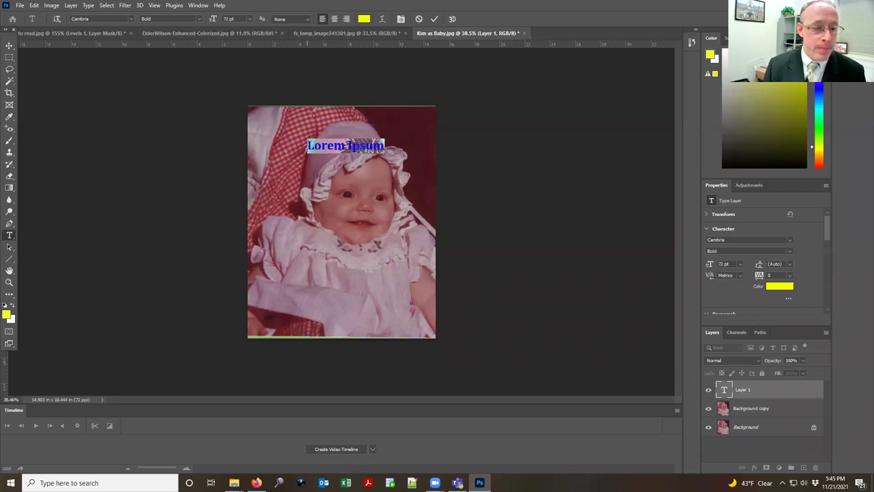
pyautogui.write('Kim as chile')
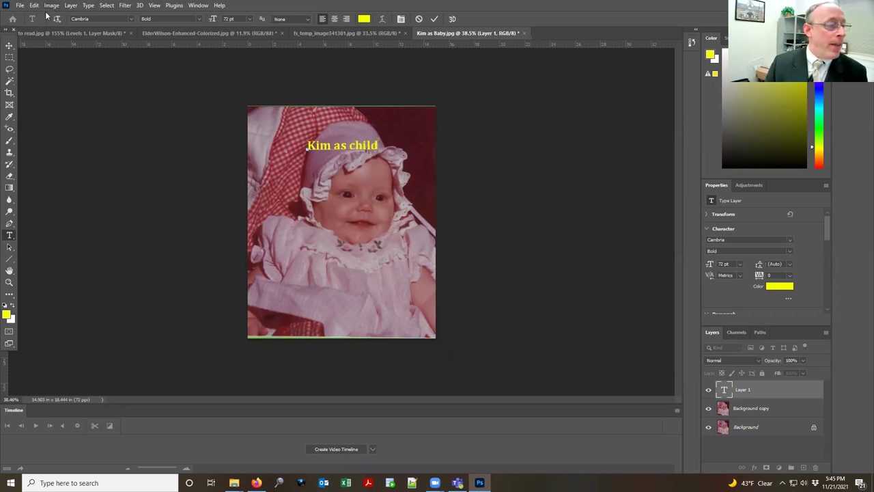
pyautogui.click(10, 44)
# Step: Add a second yellow caption 'Isn't she cute' and move it near the photo's bottom
pyautogui.click(9, 237)
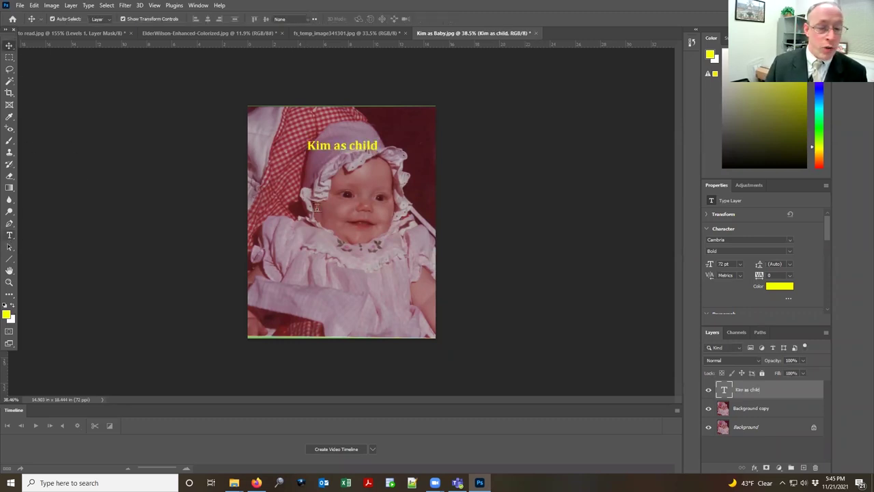
pyautogui.click(329, 195)
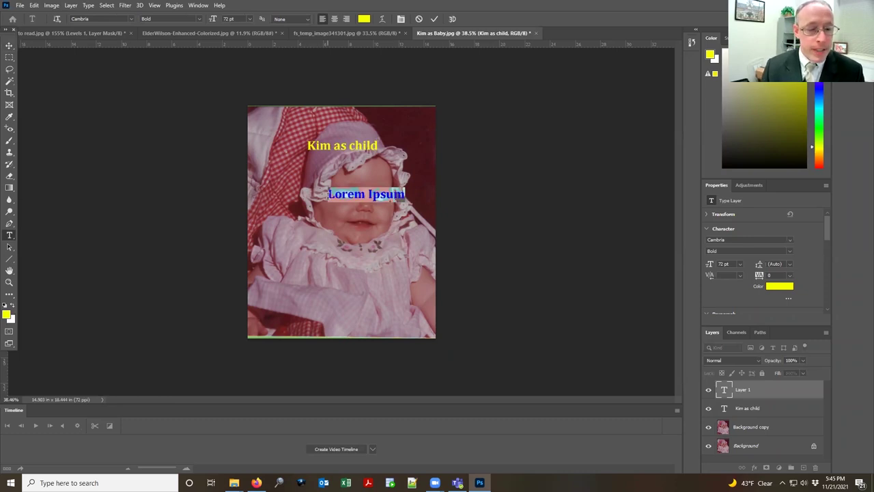
pyautogui.write("Isn't she cute!")
pyautogui.click(10, 45)
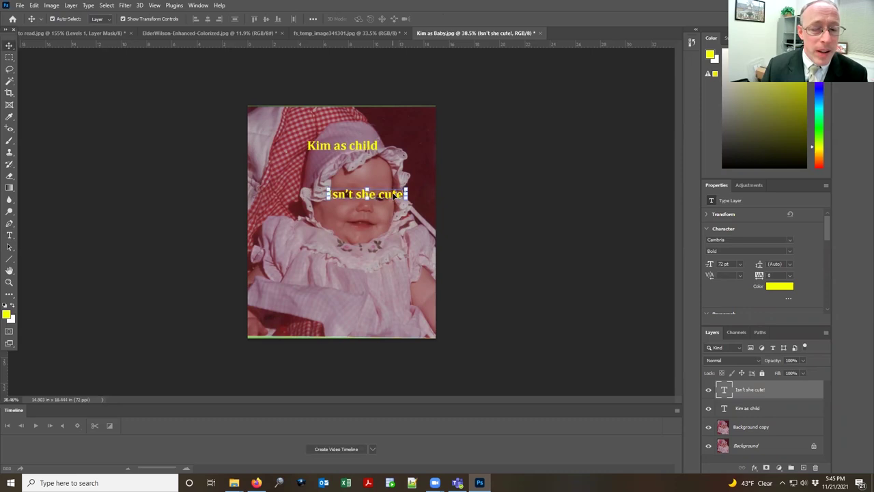
pyautogui.moveTo(397, 196); pyautogui.dragTo(364, 309)
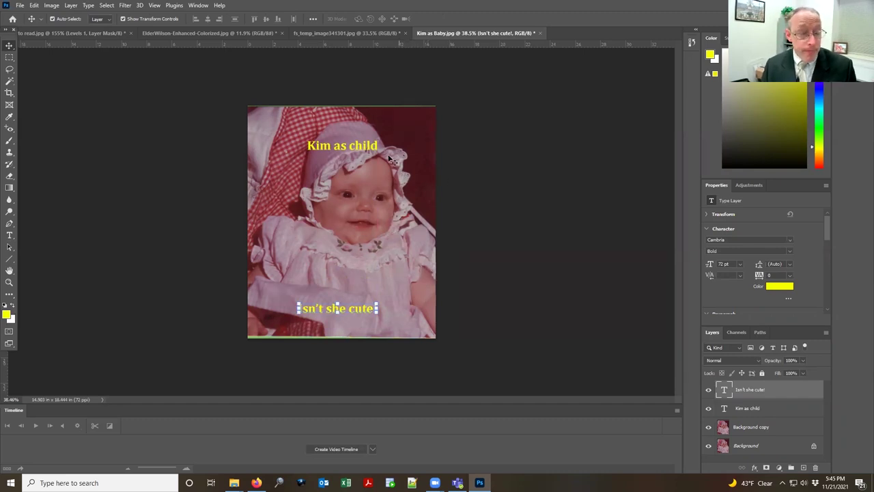
# Step: Extend the canvas height to 19.444 inches with a top-centre anchor in Canvas Size
pyautogui.click(71, 6)
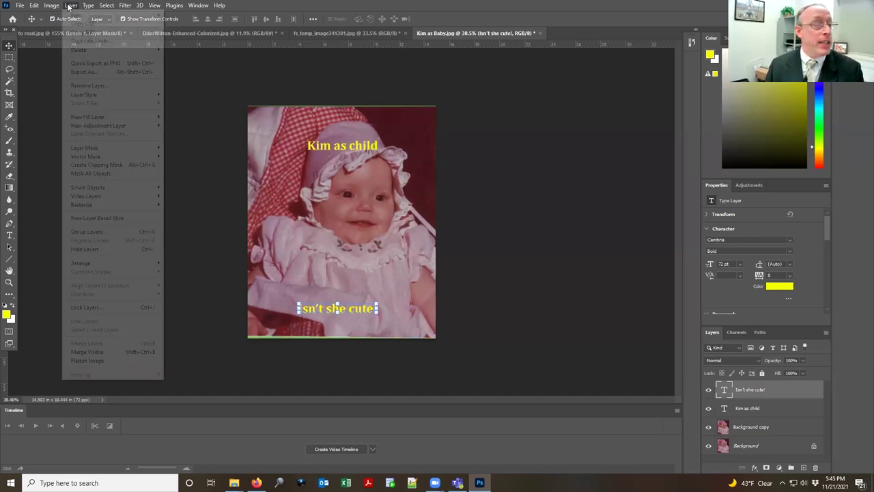
pyautogui.moveTo(52, 5)
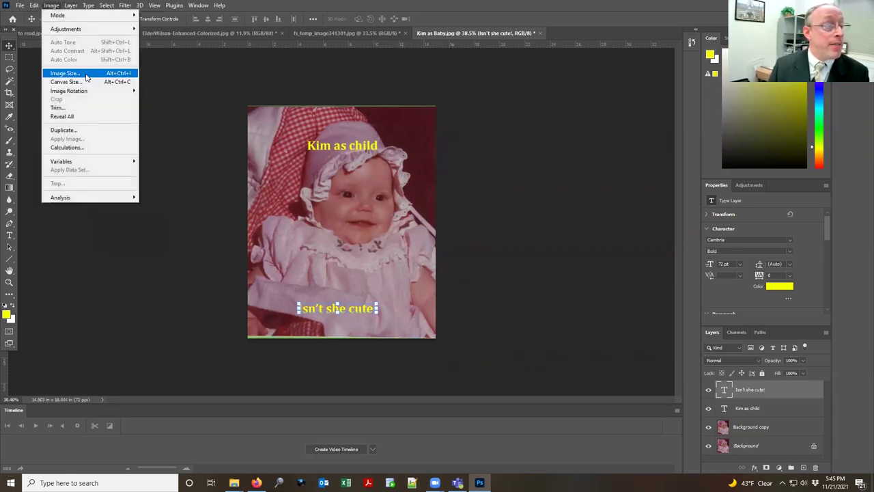
pyautogui.click(68, 81)
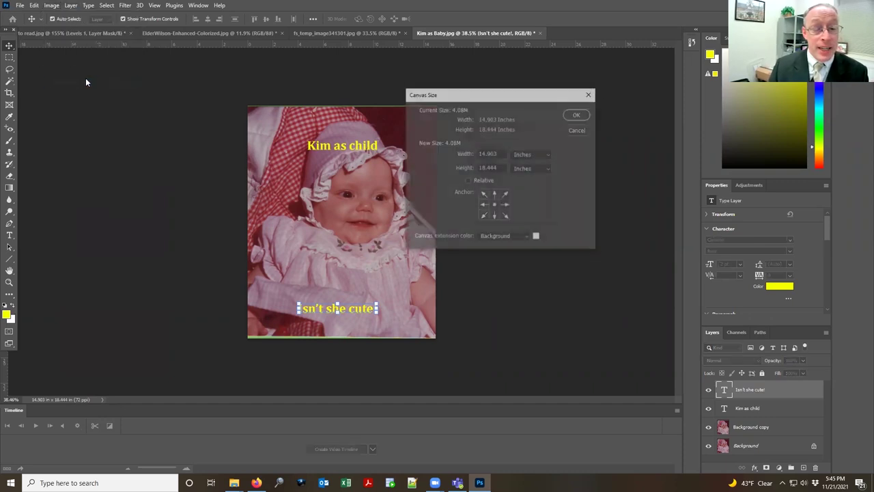
pyautogui.click(494, 194)
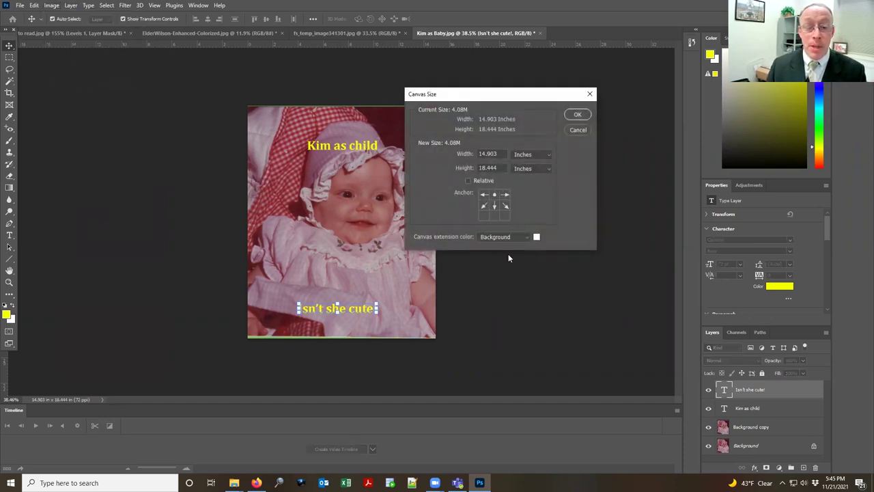
pyautogui.click(487, 168)
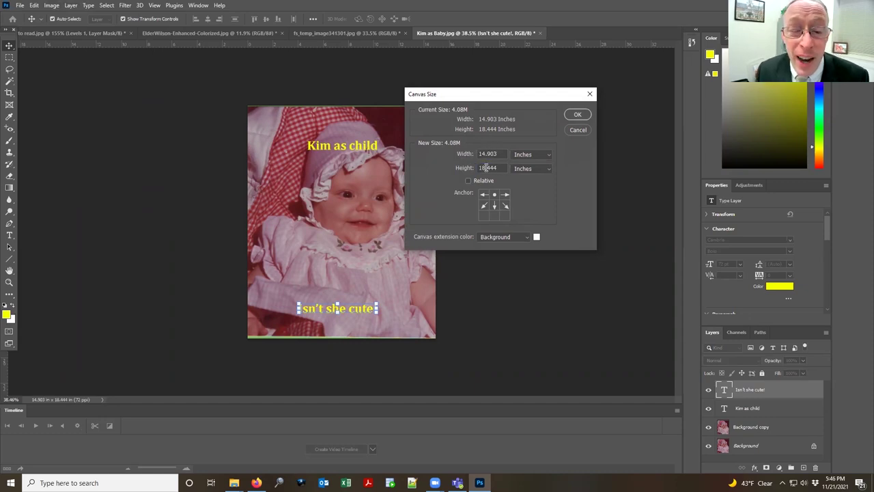
pyautogui.press('BackSpace')
pyautogui.write('0')
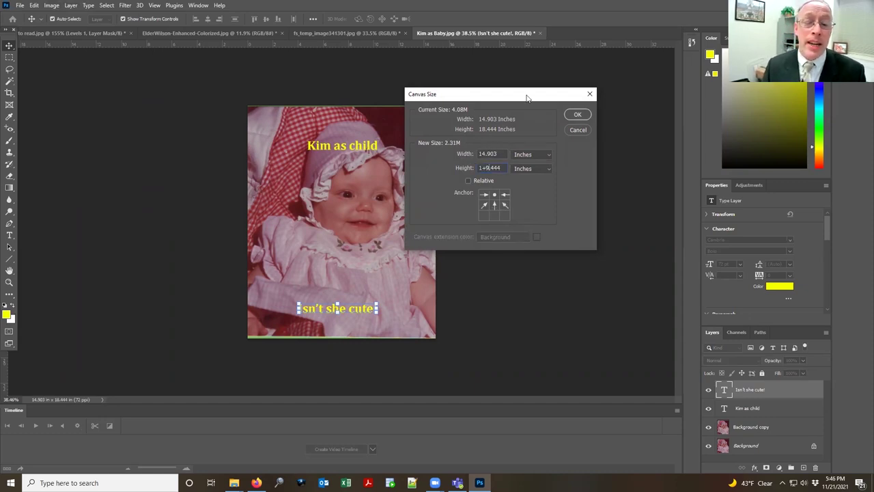
pyautogui.press('Return')
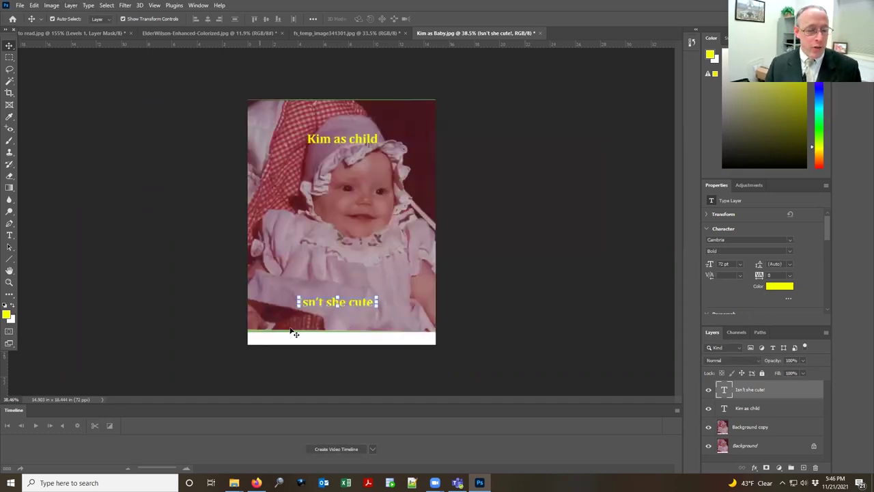
# Step: Move the second caption into the white strip and retype it as 'Kim c. 1984 with her mom'
pyautogui.moveTo(366, 306); pyautogui.dragTo(318, 337)
pyautogui.doubleClick(299, 339)
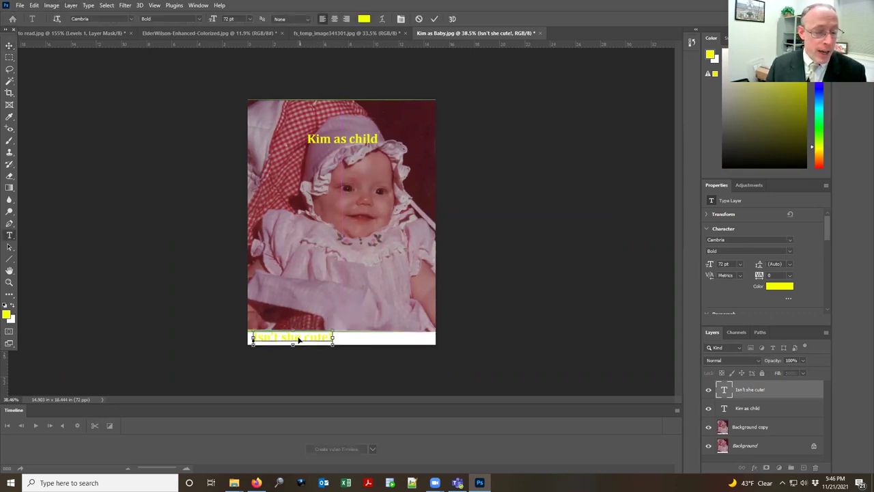
pyautogui.write('Kim')
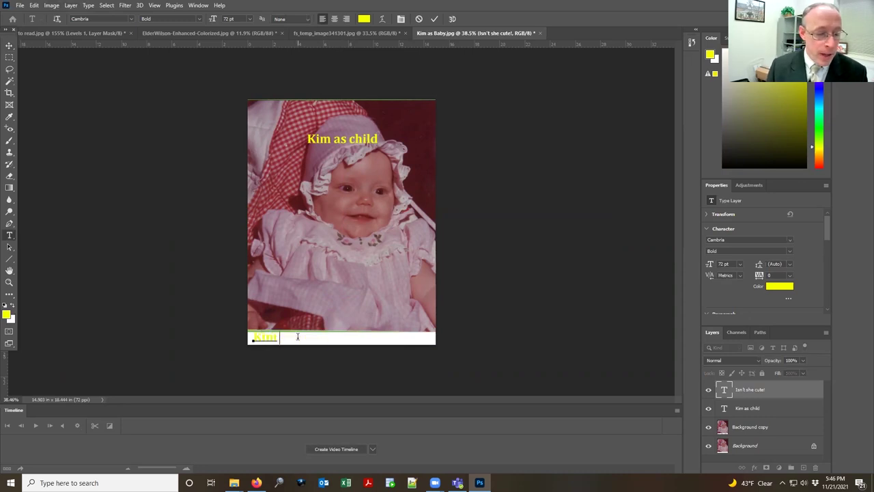
pyautogui.write(' c. 1981')
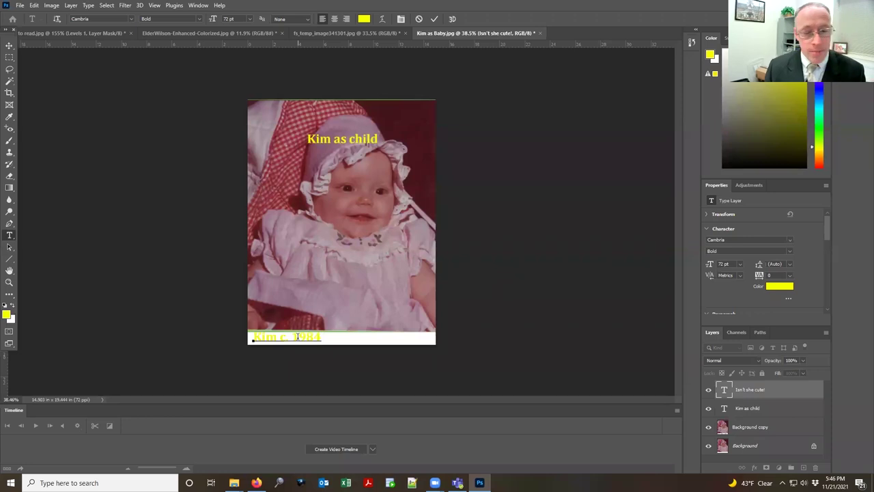
pyautogui.write(' with her mom')
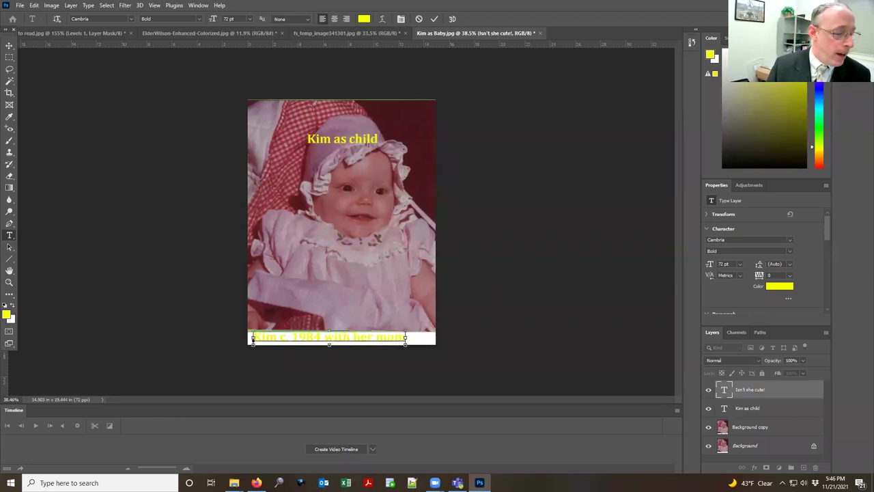
# Step: Recolour the whole caption black (000000) and commit the text
pyautogui.hotkey('ctrl', 'a')
pyautogui.click(6, 313)
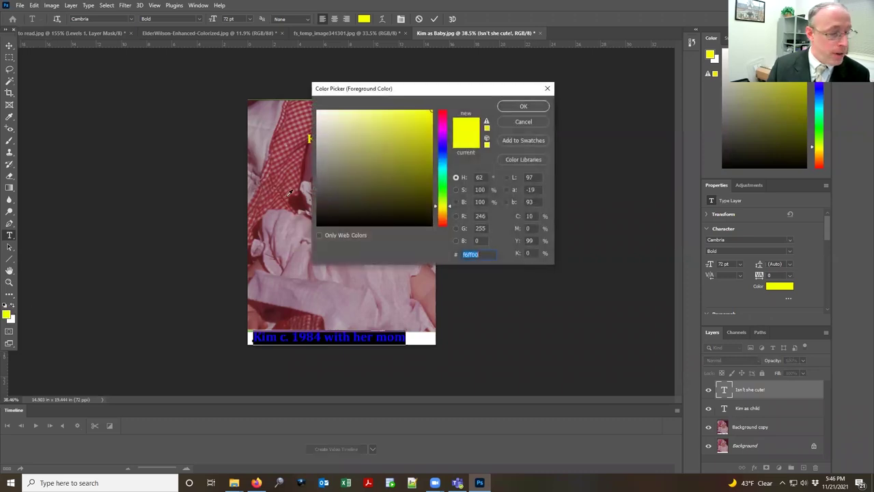
pyautogui.write('000000')
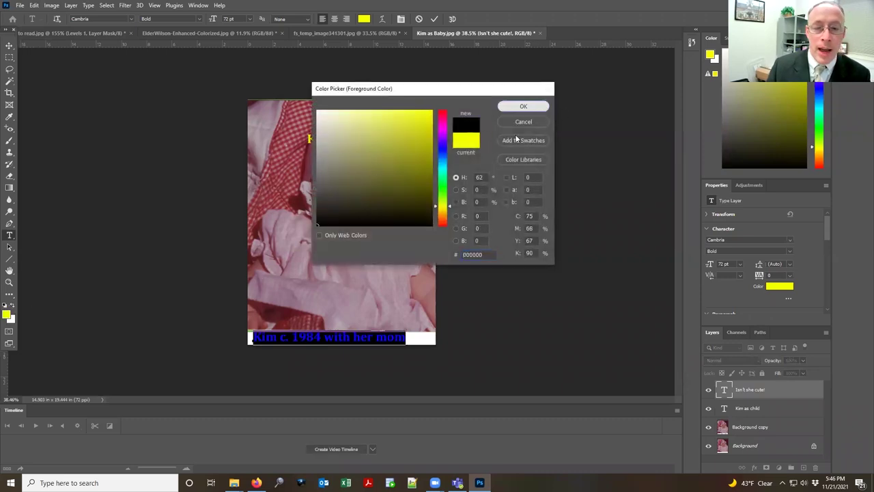
pyautogui.press('Return')
pyautogui.hotkey('ctrl', 'Return')
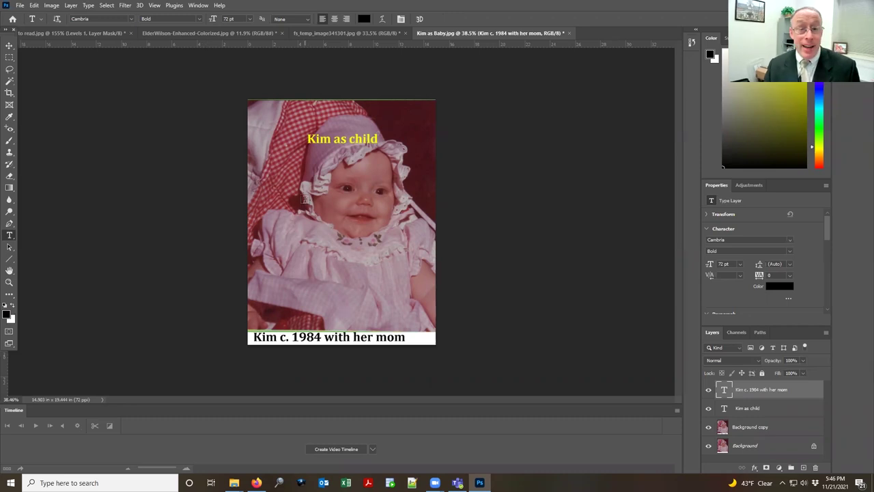
pyautogui.click(21, 6)
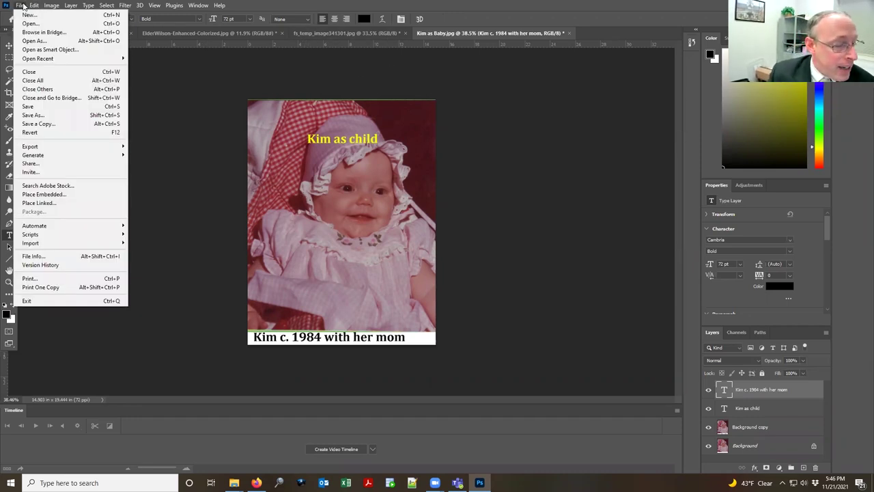
# Step: Bring up File Info for Kim as Baby.jpg with the document title field active
pyautogui.click(54, 259)
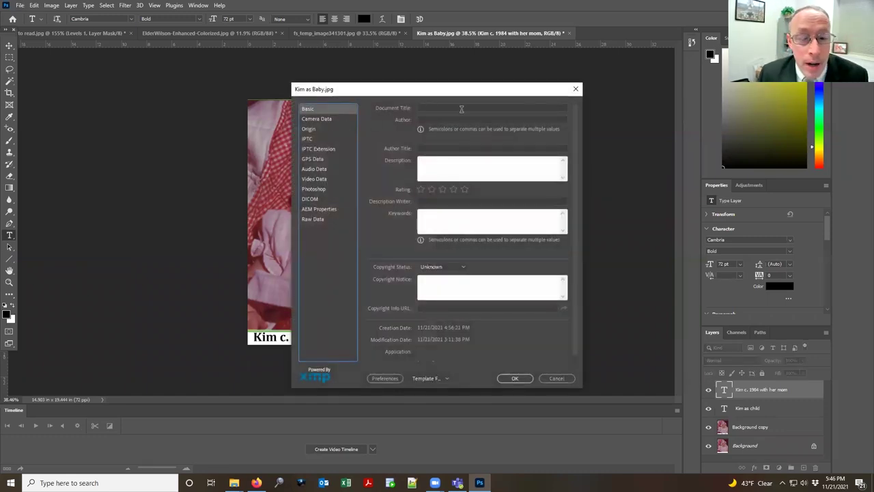
pyautogui.click(487, 220)
pyautogui.click(490, 278)
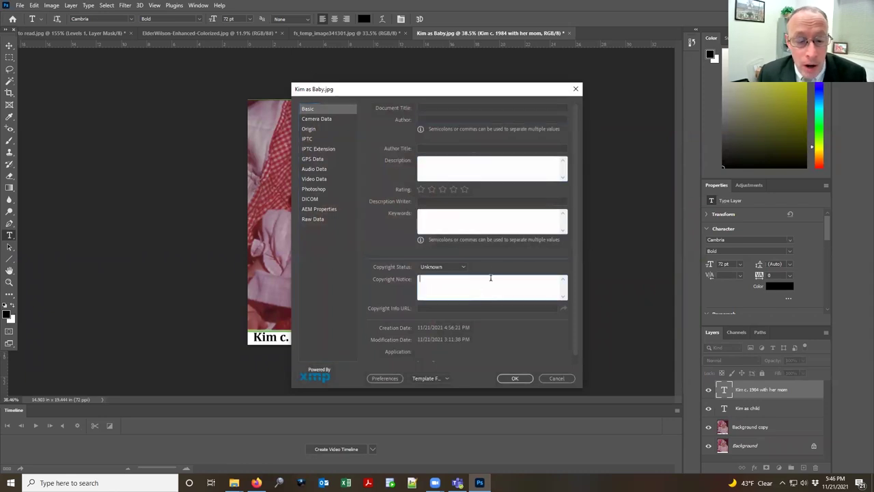
pyautogui.click(451, 108)
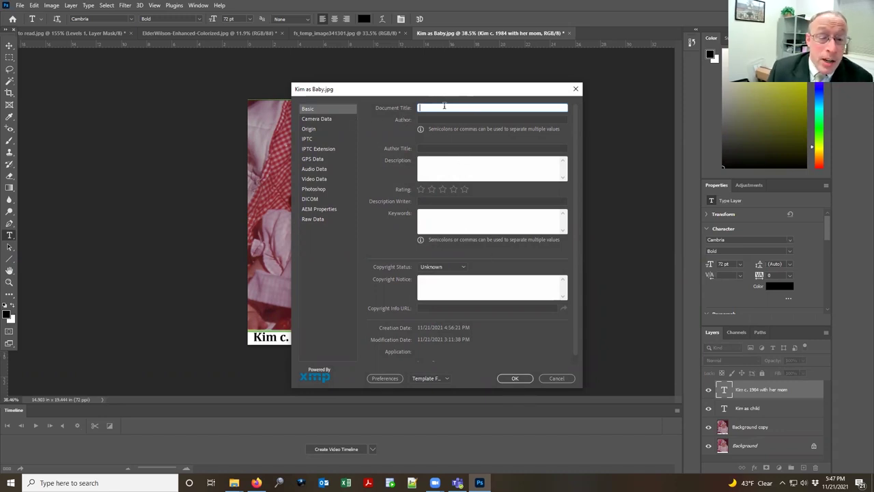
# Step: Describe the photo as taken in Provo Utah c. 1984, naming the child, then view Camera Data
pyautogui.click(444, 157)
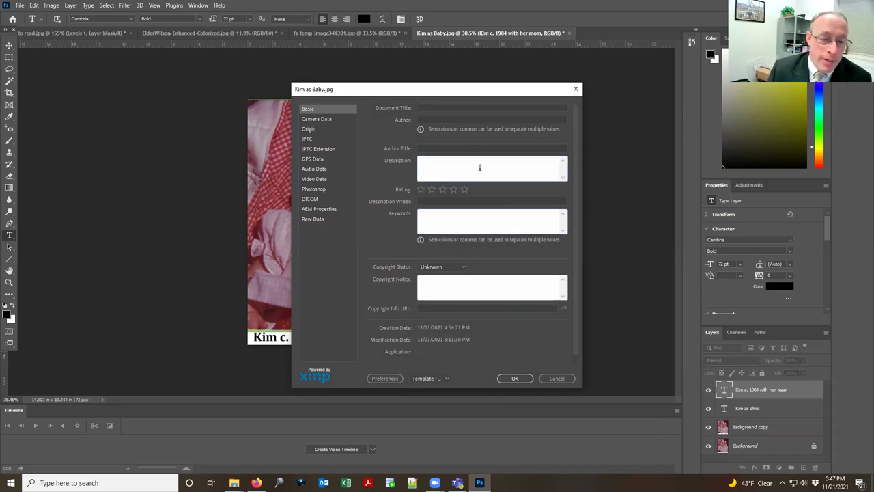
pyautogui.write('Provo')
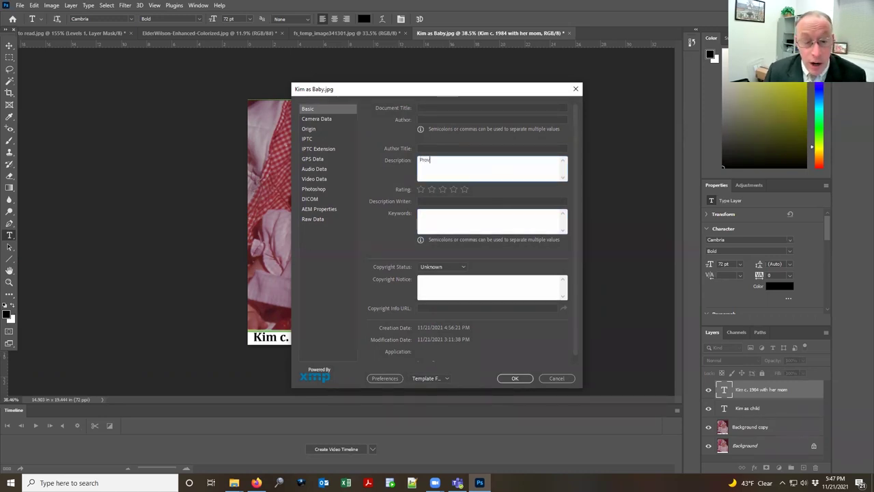
pyautogui.hotkey('ctrl', 'a')
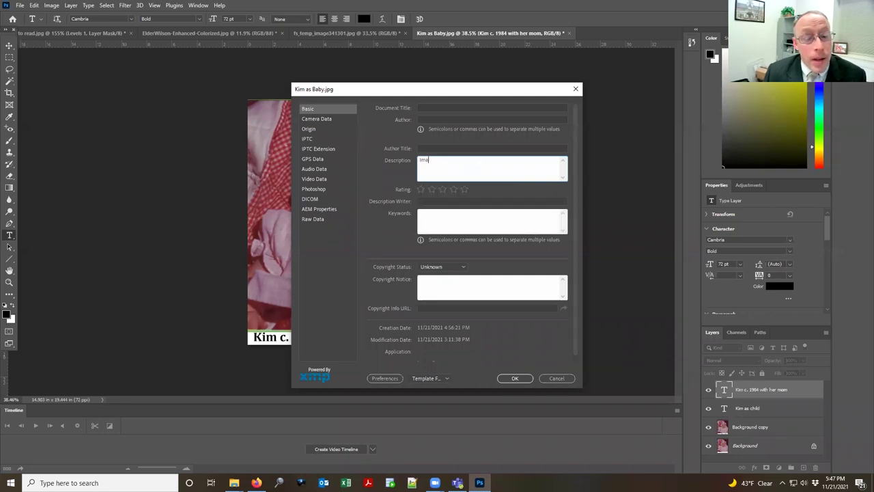
pyautogui.press('BackSpace')
pyautogui.write('Picture t')
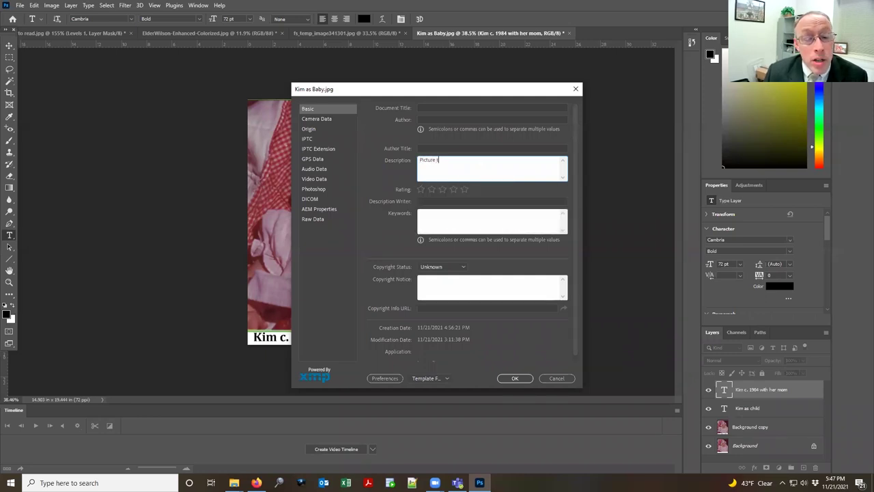
pyautogui.write('aken in Provo U')
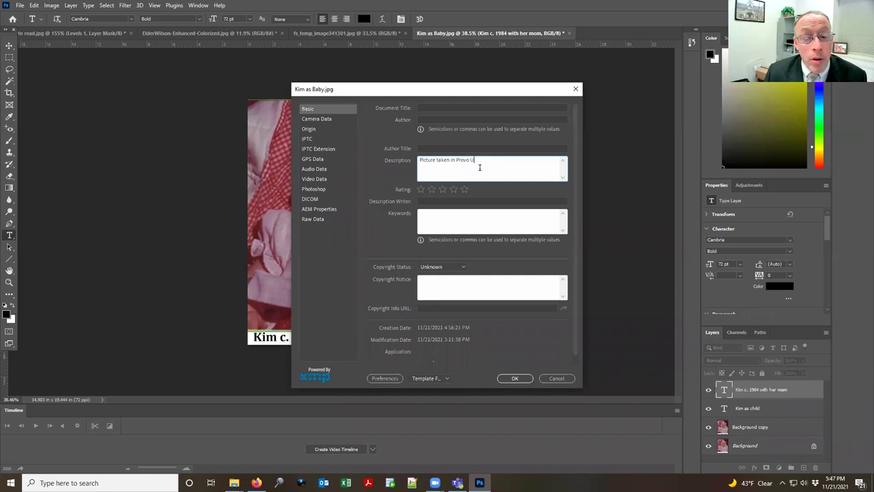
pyautogui.write('tah')
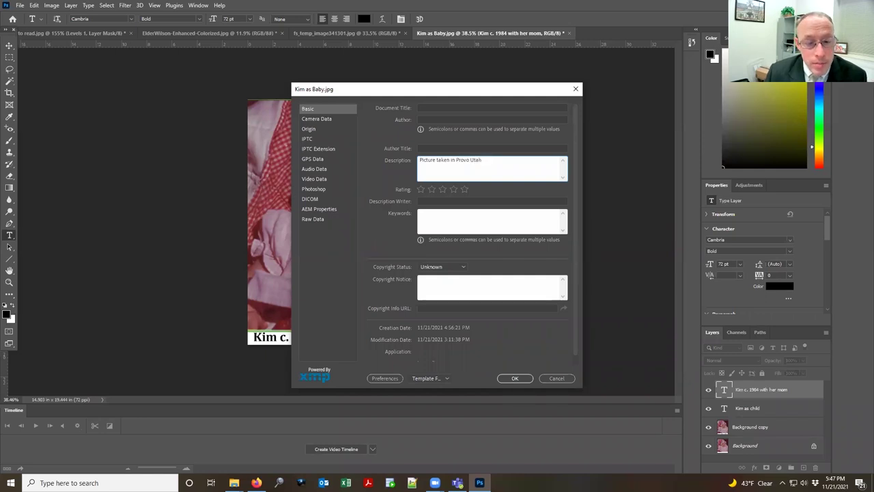
pyautogui.write(' c. 19')
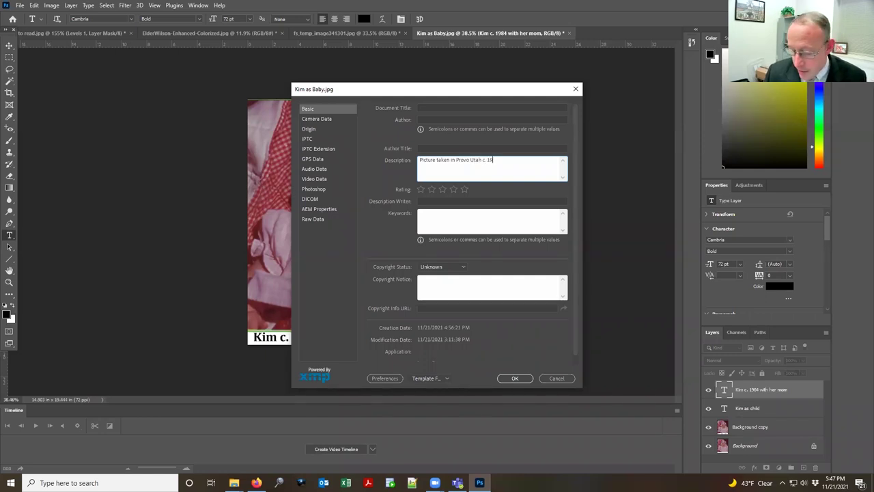
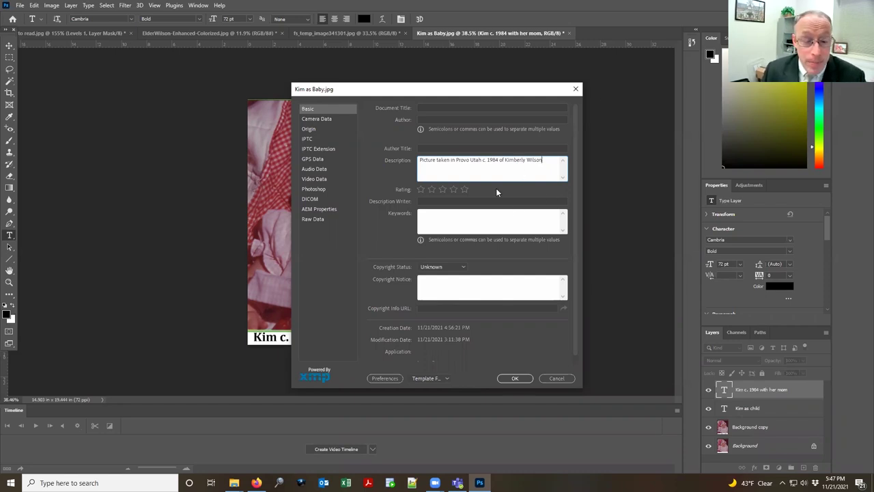
pyautogui.scroll(-1, 441, 316)
pyautogui.click(326, 119)
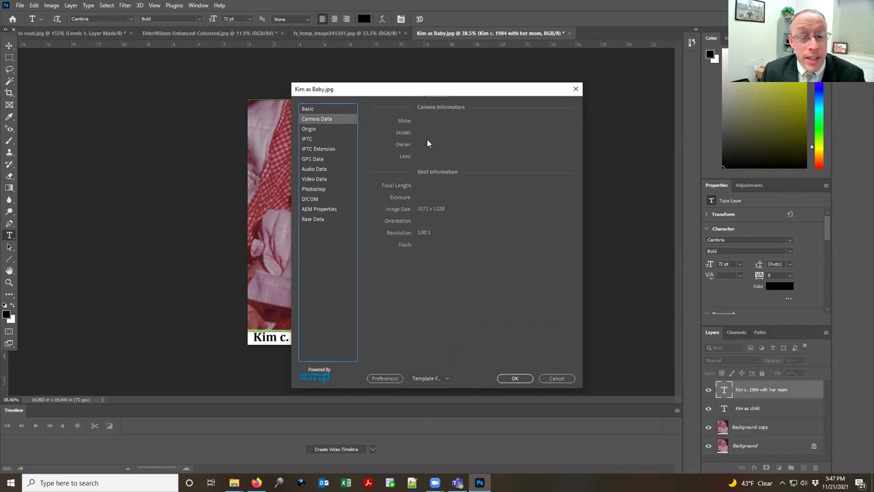
# Step: Look over the Origin, IPTC Extension and Raw Data pages, then cancel File Info
pyautogui.click(319, 130)
pyautogui.click(339, 149)
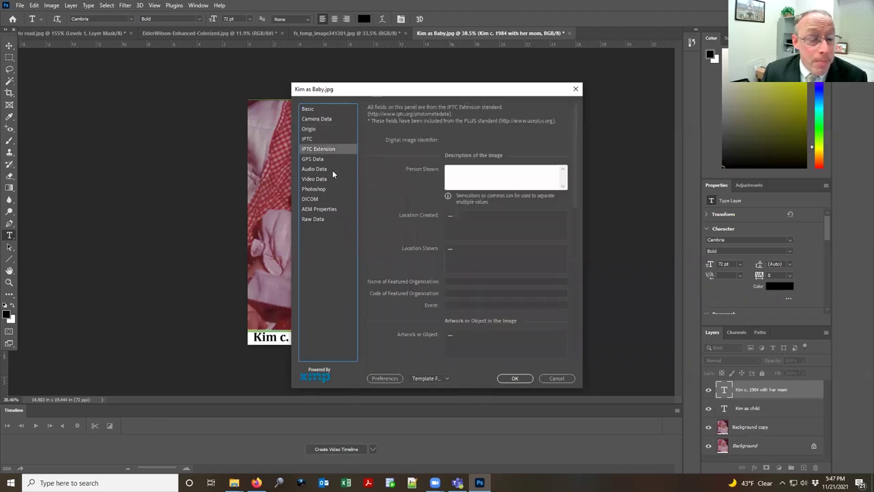
pyautogui.click(322, 220)
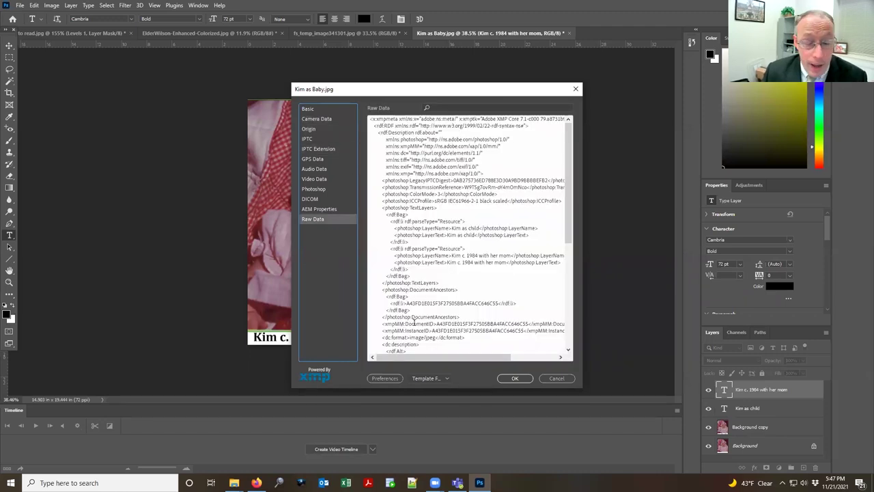
pyautogui.click(558, 378)
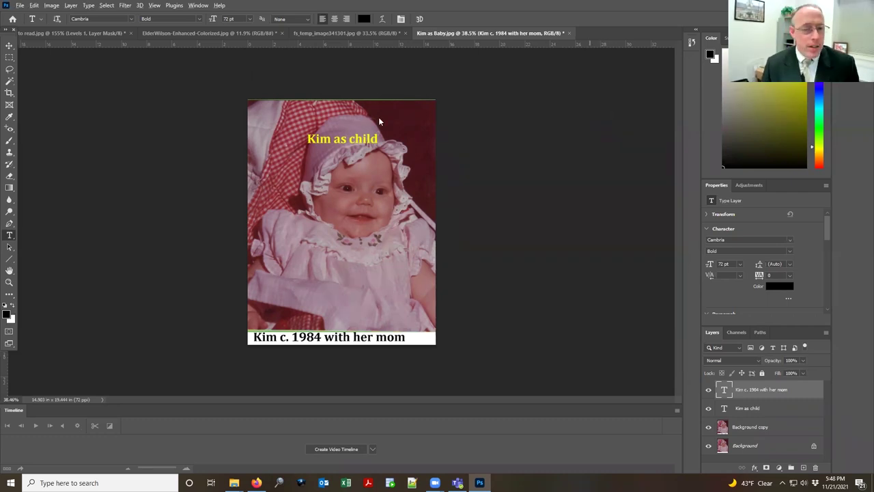
pyautogui.hotkey('alt', 'Tab')
pyautogui.click(198, 199)
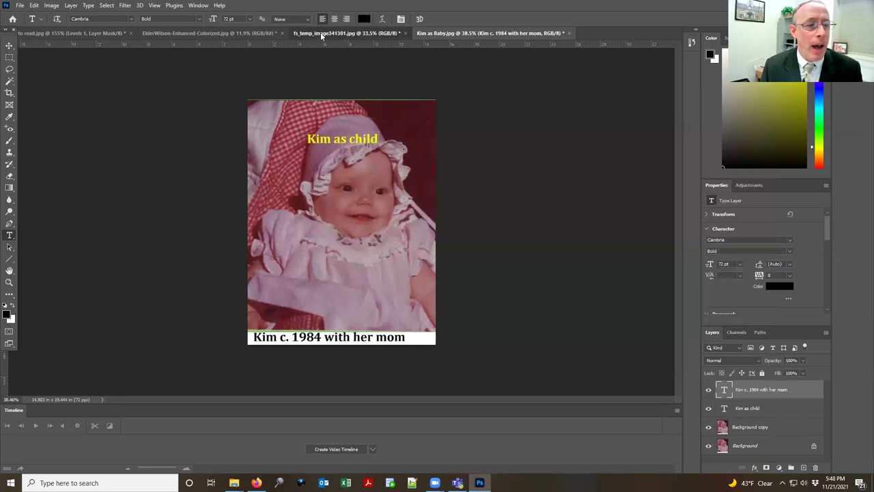
pyautogui.click(321, 32)
pyautogui.click(195, 34)
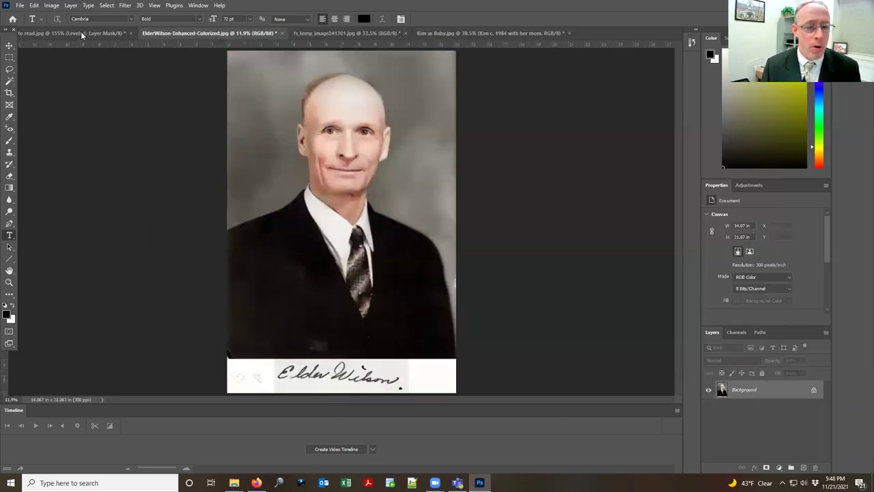
pyautogui.click(81, 32)
pyautogui.hotkey('alt', 'Tab')
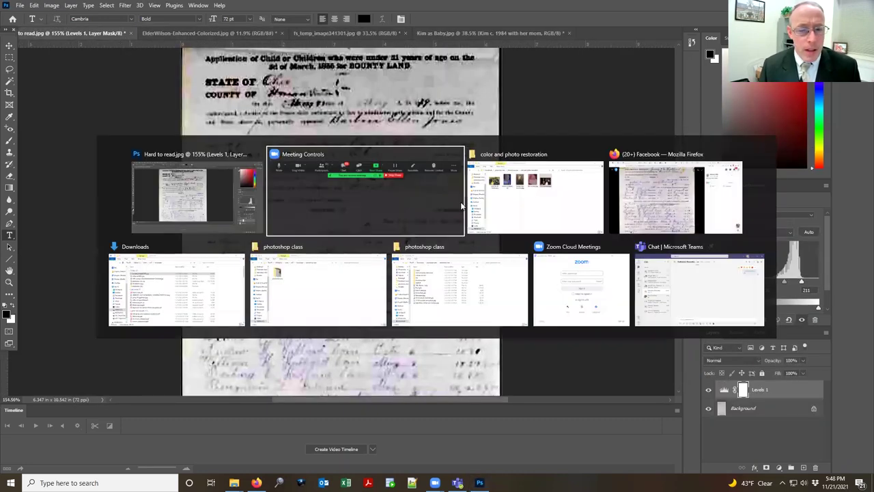
pyautogui.click(612, 190)
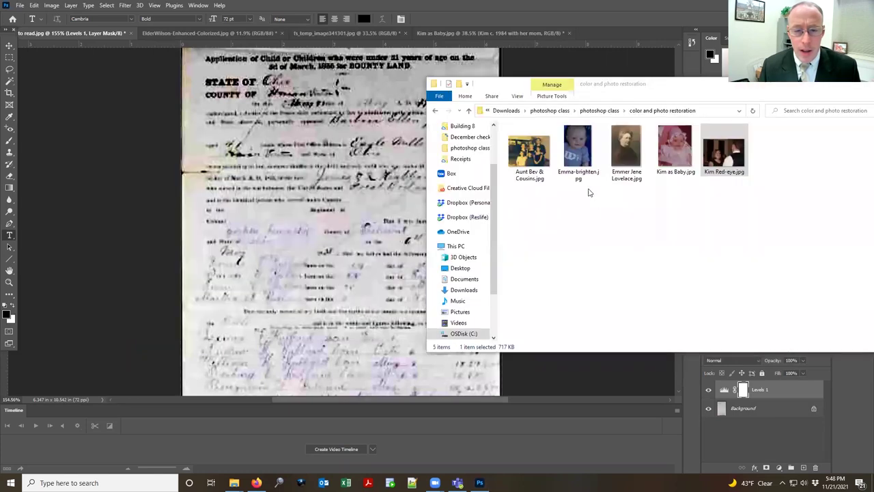
pyautogui.click(605, 111)
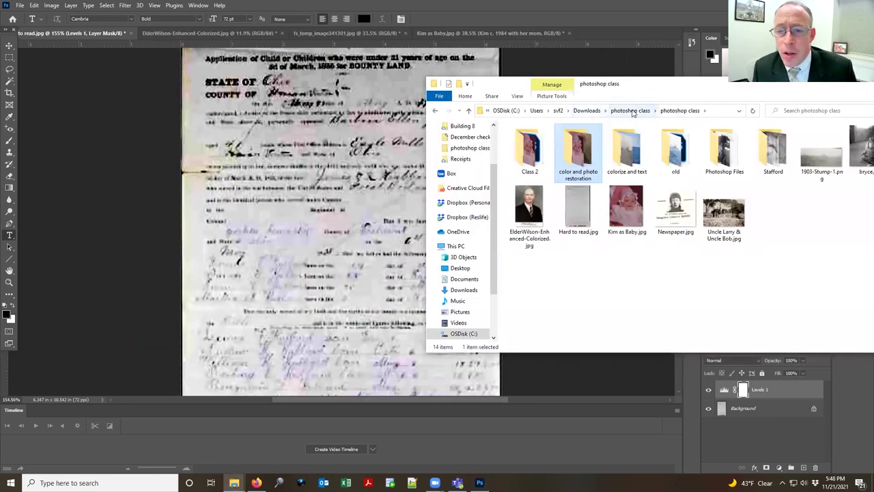
pyautogui.click(631, 110)
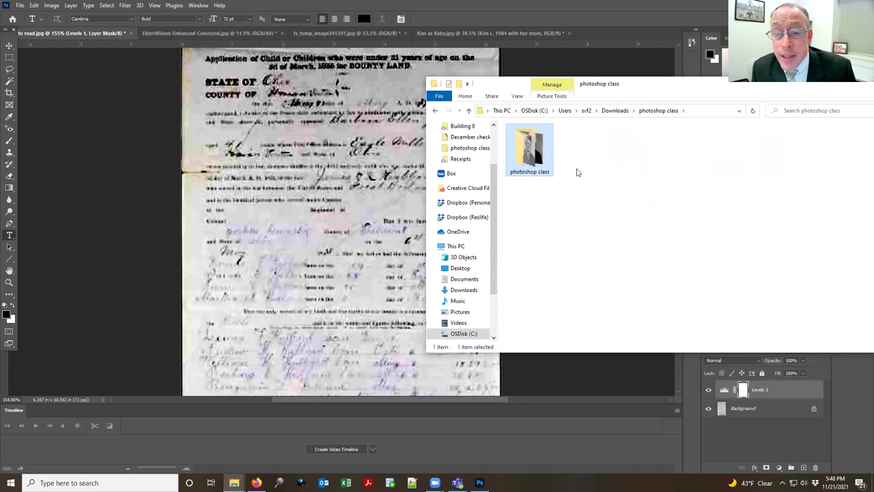
pyautogui.doubleClick(524, 157)
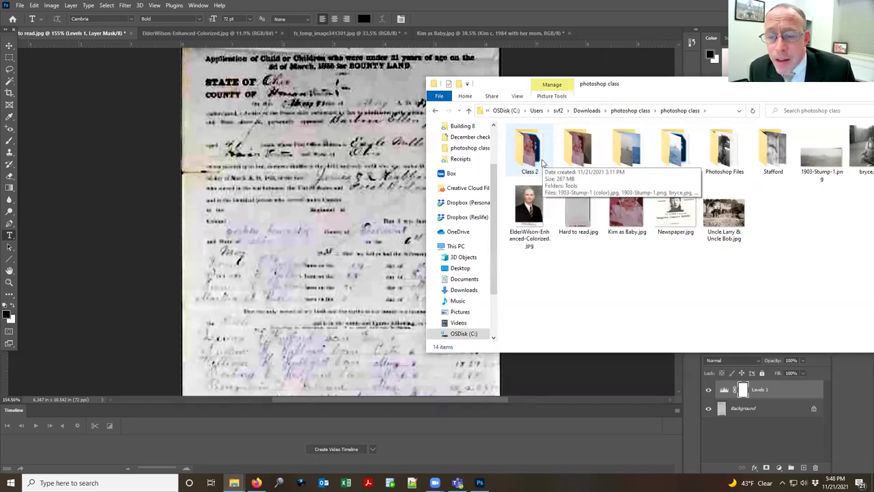
pyautogui.doubleClick(543, 162)
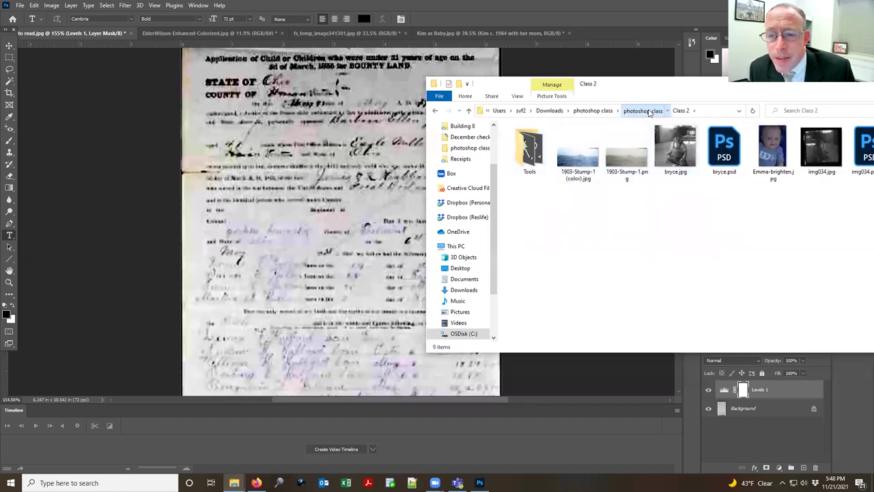
pyautogui.click(644, 111)
pyautogui.click(405, 6)
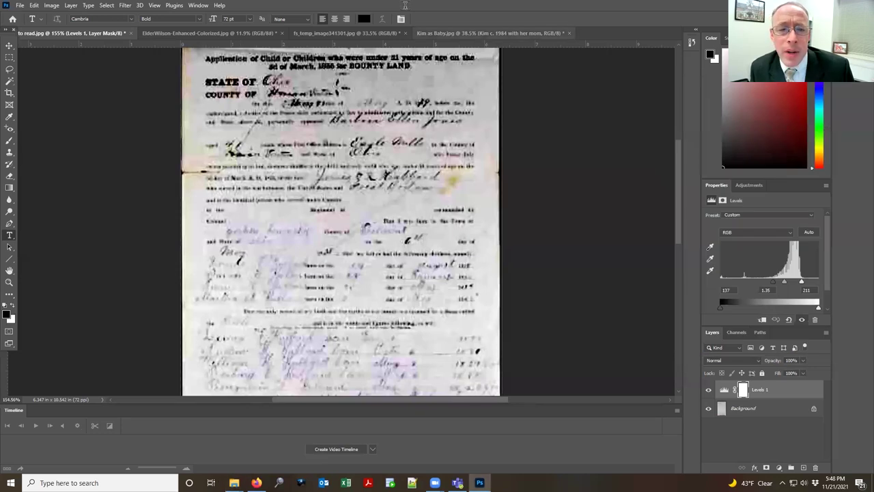
pyautogui.click(464, 32)
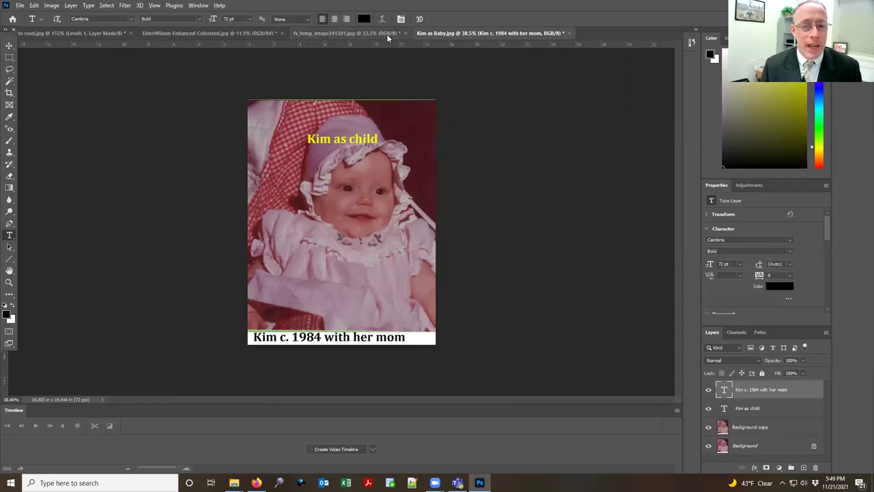
pyautogui.hotkey('alt', 'Tab')
pyautogui.click(350, 216)
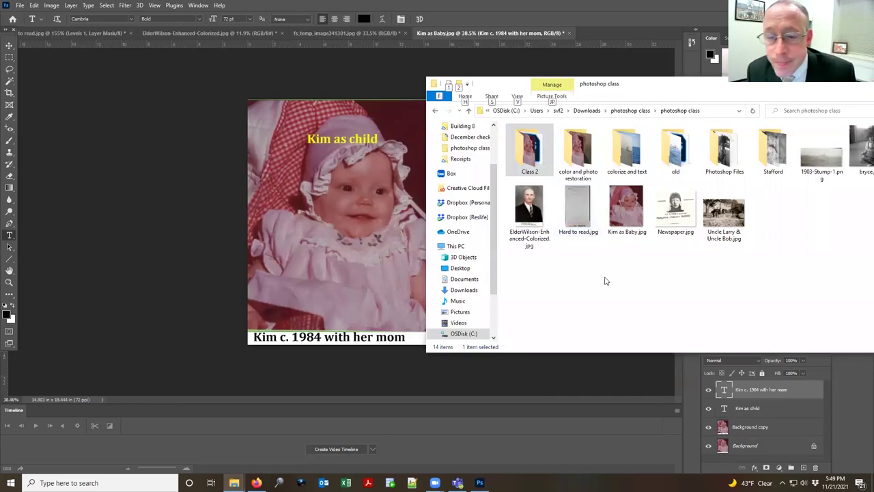
pyautogui.moveTo(536, 210); pyautogui.dragTo(543, 67)
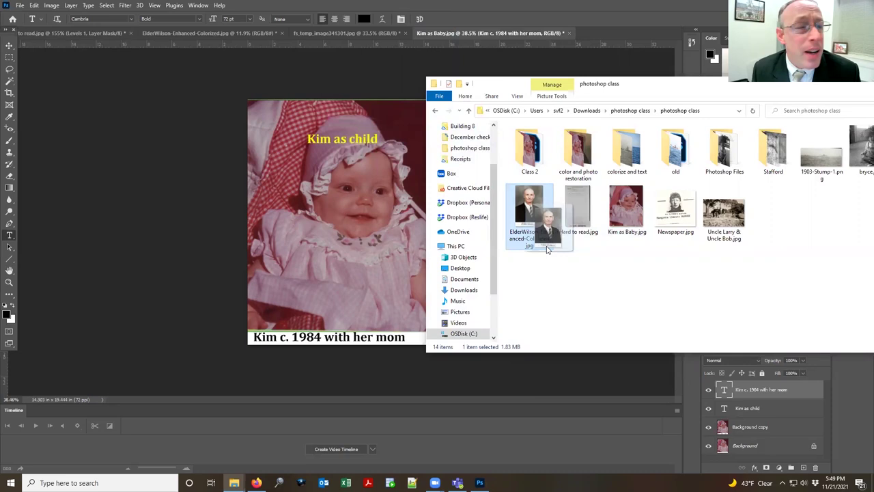
pyautogui.click(195, 32)
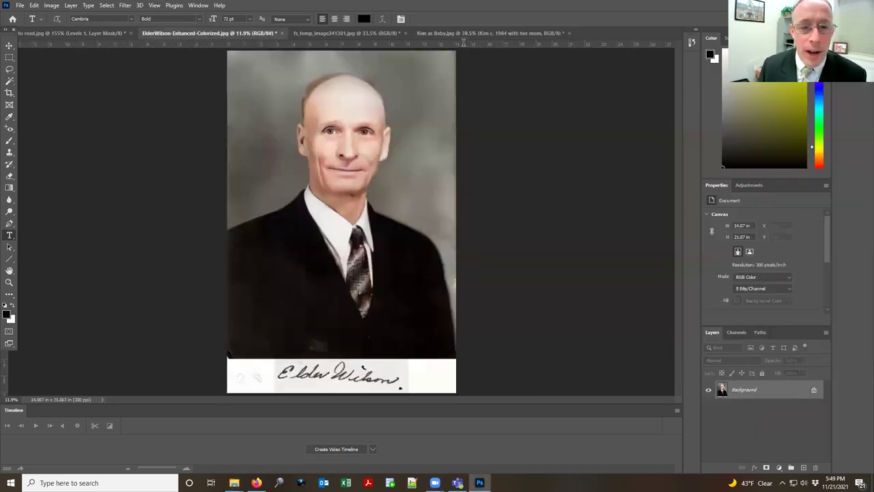
pyautogui.click(470, 33)
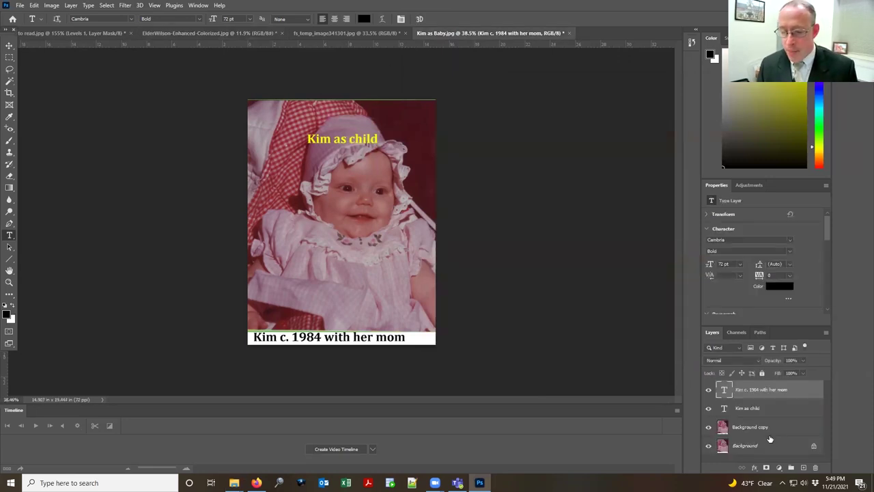
# Step: Add a Levels adjustment above Background copy with Red input levels 58 and 188
pyautogui.click(772, 427)
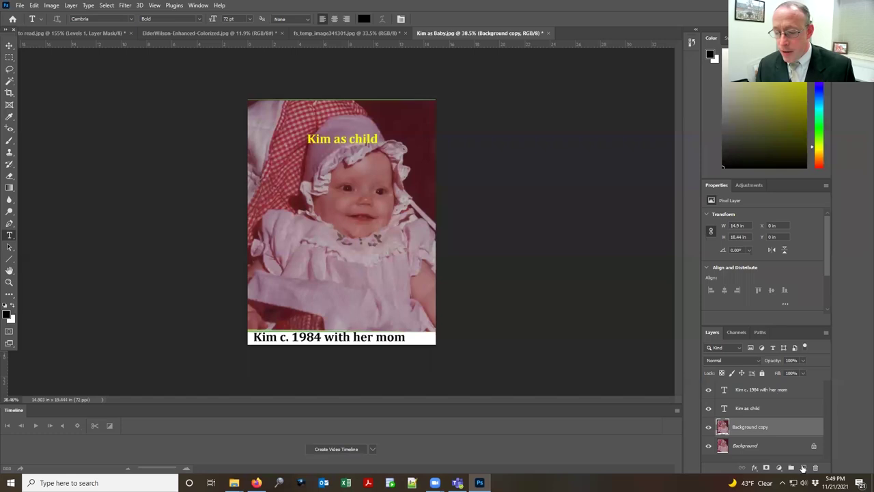
pyautogui.click(747, 185)
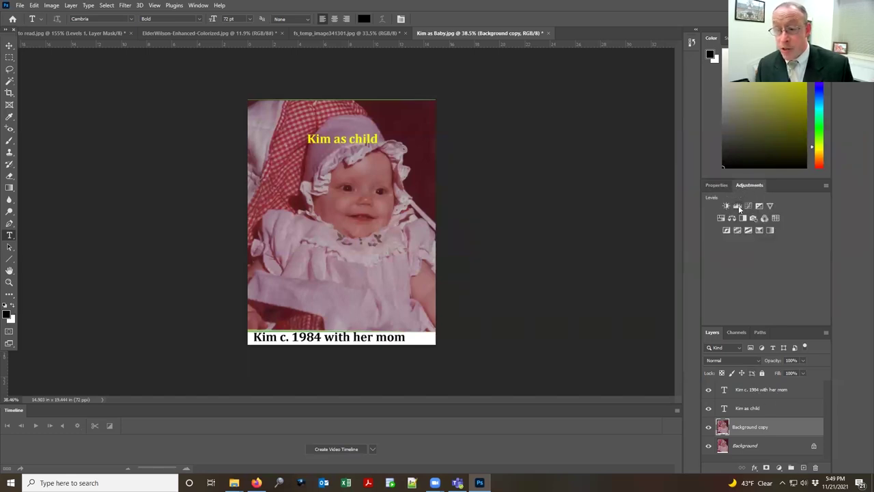
pyautogui.click(739, 206)
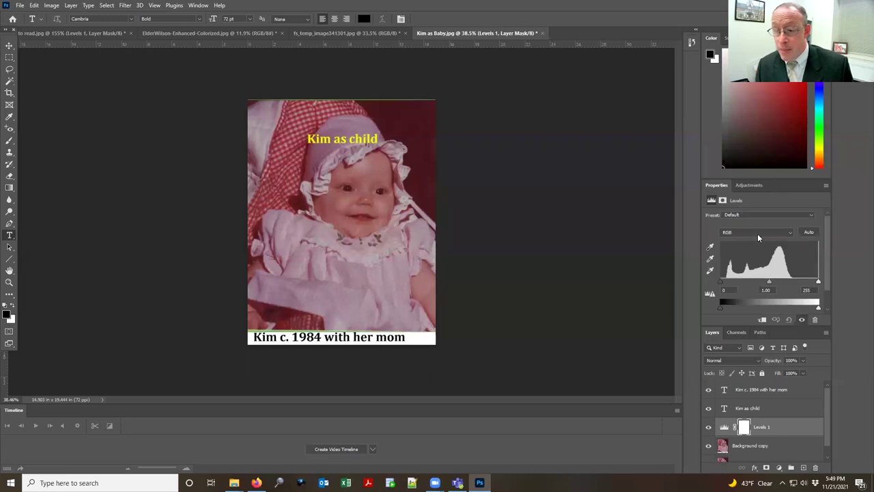
pyautogui.click(758, 233)
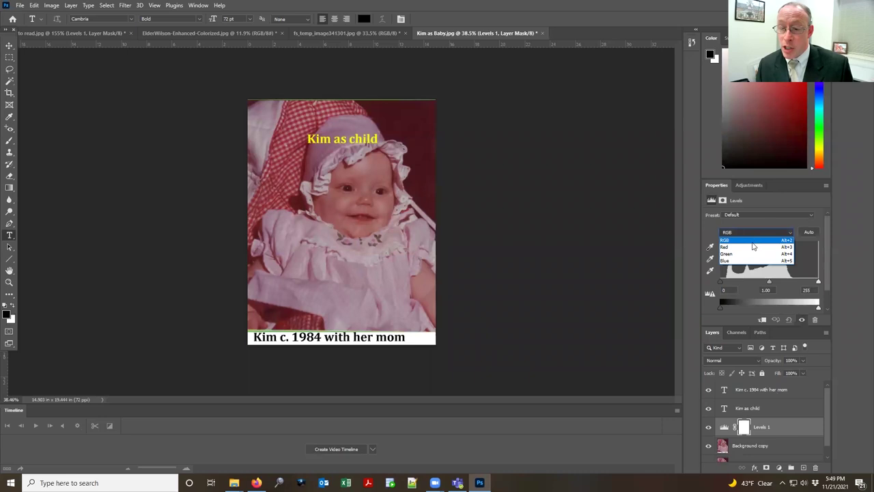
pyautogui.click(754, 247)
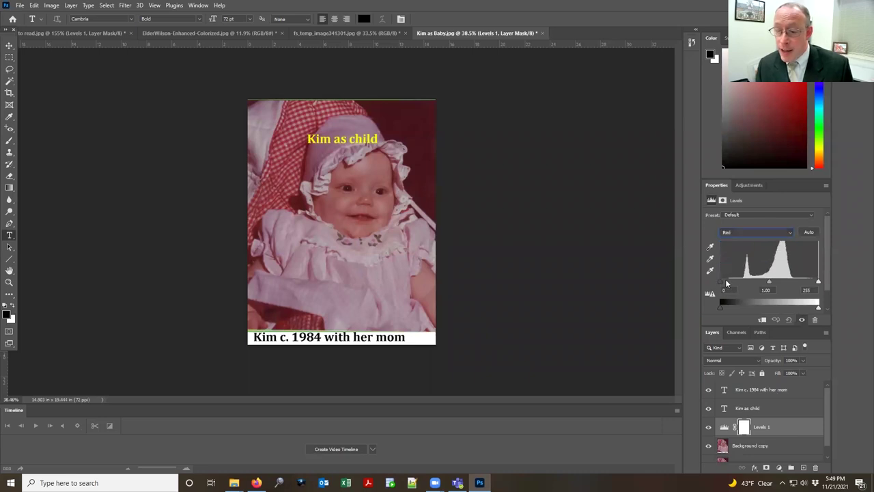
pyautogui.moveTo(726, 281); pyautogui.dragTo(741, 280)
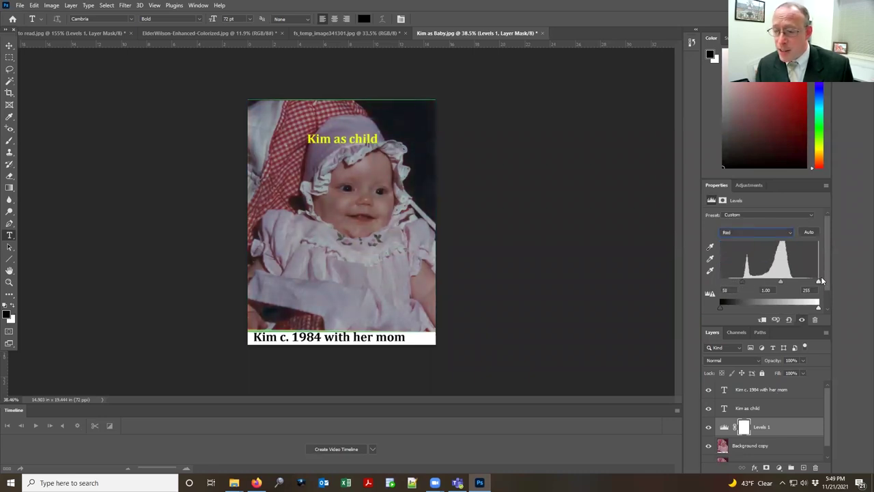
pyautogui.moveTo(819, 282); pyautogui.dragTo(792, 282)
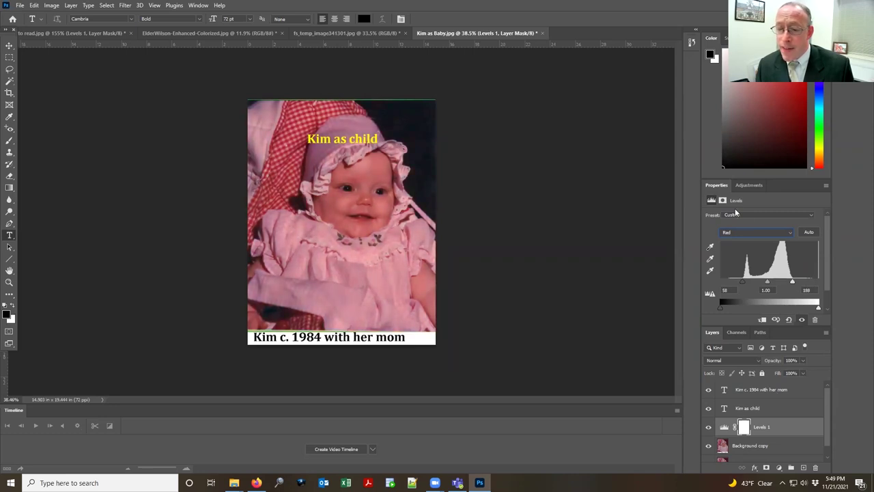
# Step: Set Green input levels to 11/177 and Blue to 19/179, then select Background copy too
pyautogui.click(735, 232)
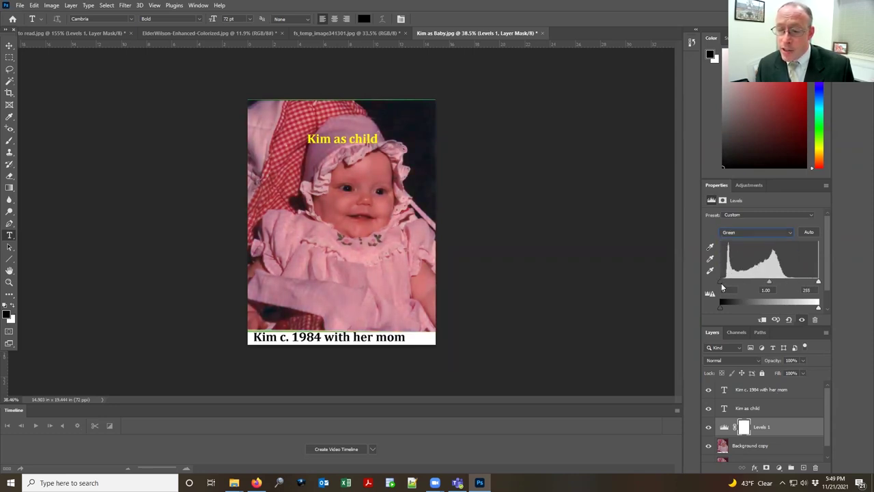
pyautogui.moveTo(818, 282); pyautogui.dragTo(790, 282)
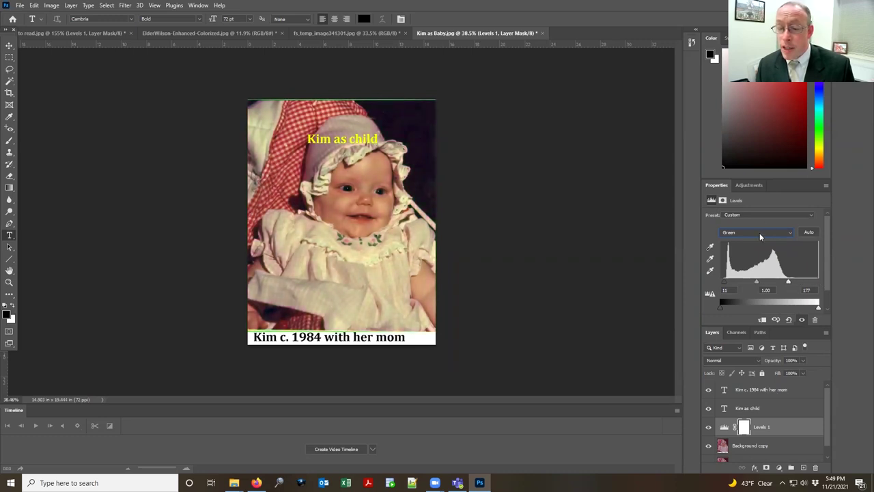
pyautogui.click(759, 233)
pyautogui.click(751, 263)
pyautogui.moveTo(819, 281); pyautogui.dragTo(789, 281)
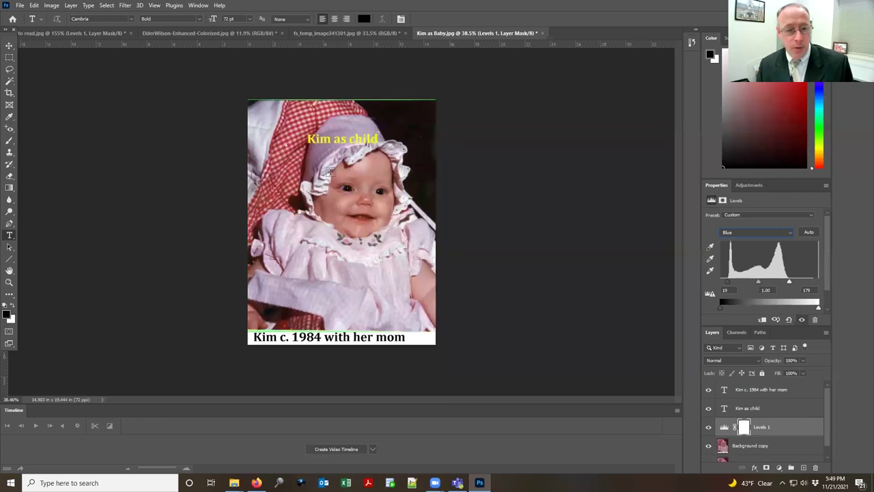
pyautogui.keyDown('shift'); pyautogui.click(780, 445); pyautogui.keyUp('shift')
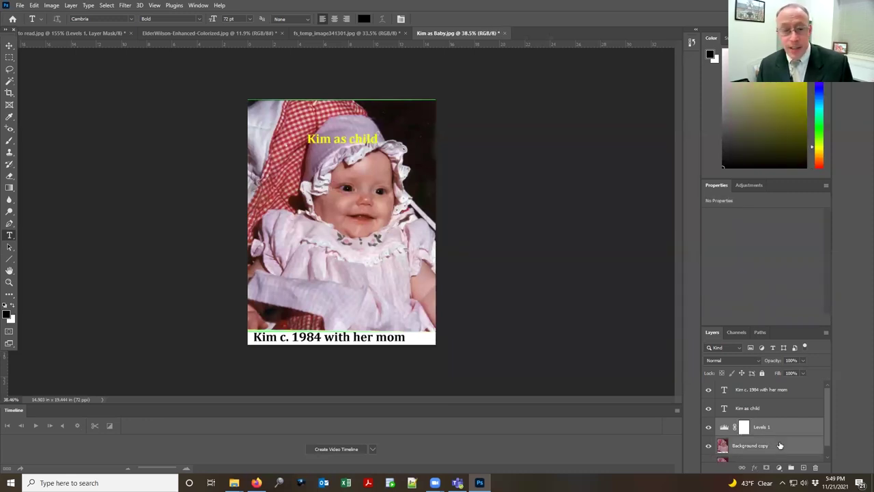
pyautogui.rightClick(782, 434)
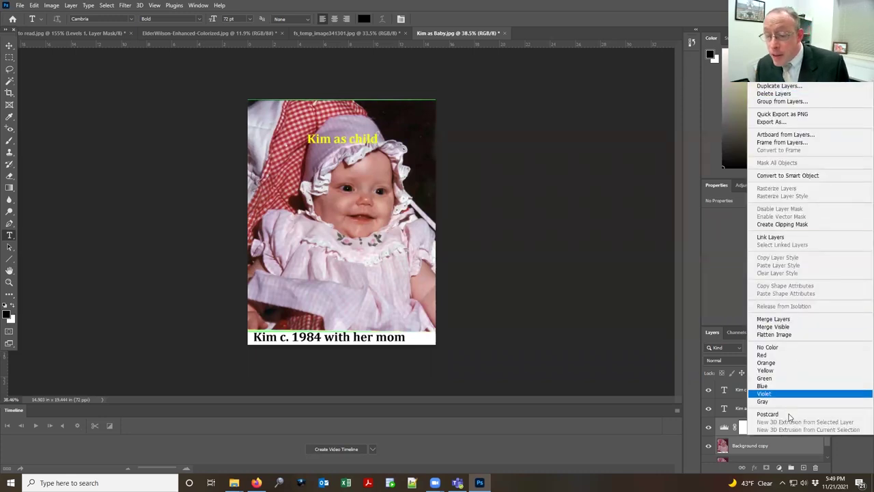
# Step: Merge the Levels adjustment down into the baby photo layer
pyautogui.click(787, 441)
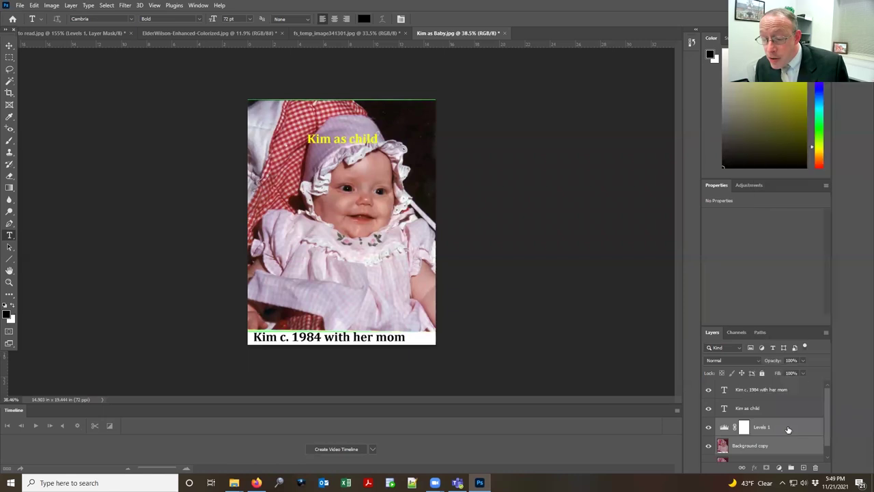
pyautogui.rightClick(788, 426)
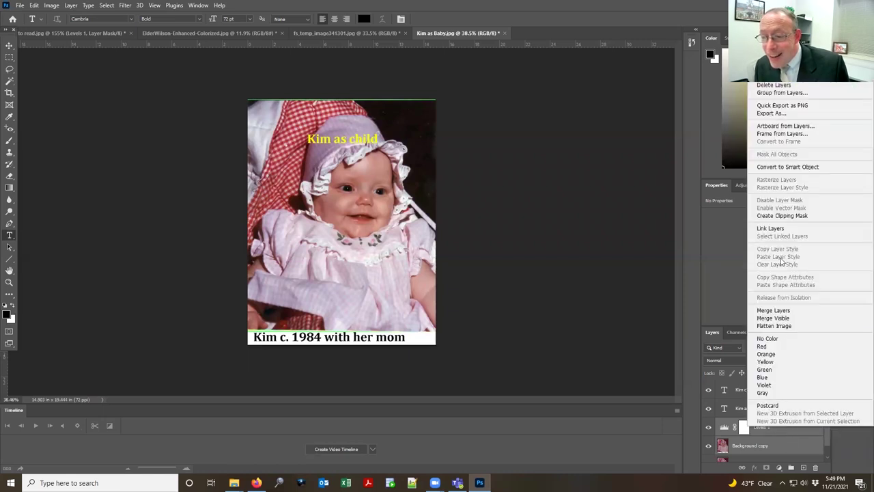
pyautogui.click(813, 311)
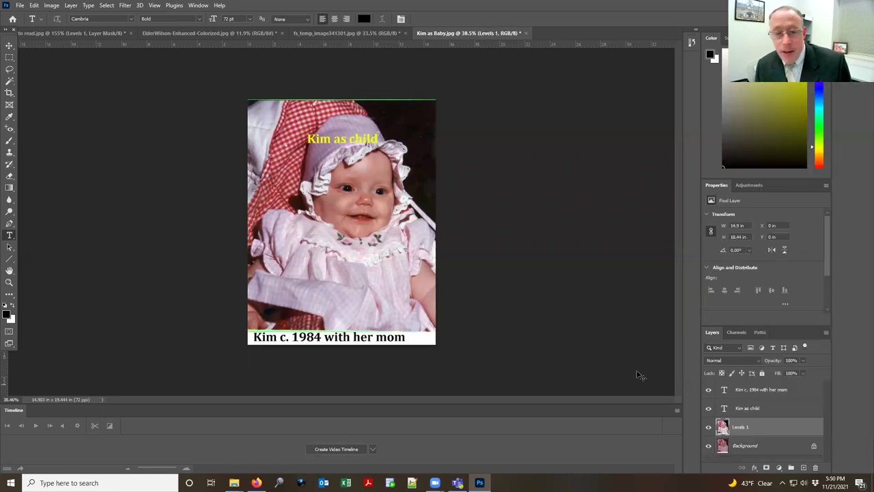
# Step: Select the entire baby photo and copy it
pyautogui.hotkey('ctrl', 'a')
pyautogui.click(39, 6)
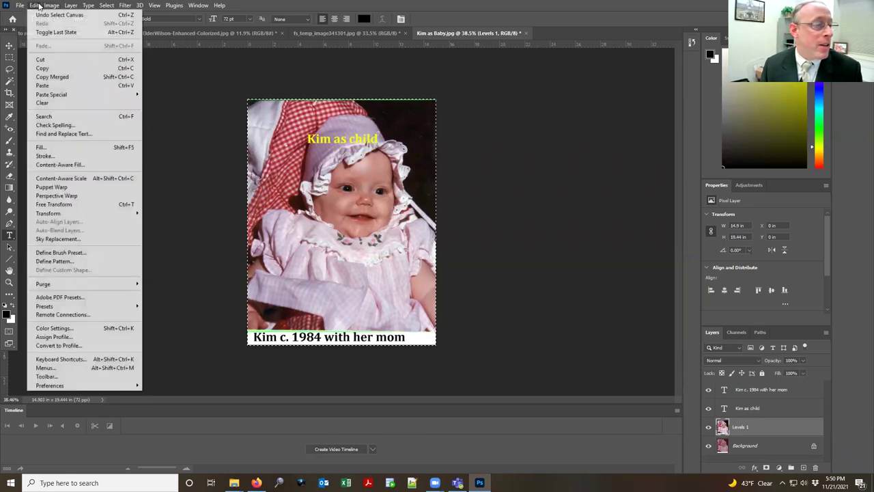
pyautogui.click(34, 6)
pyautogui.click(105, 6)
pyautogui.click(106, 6)
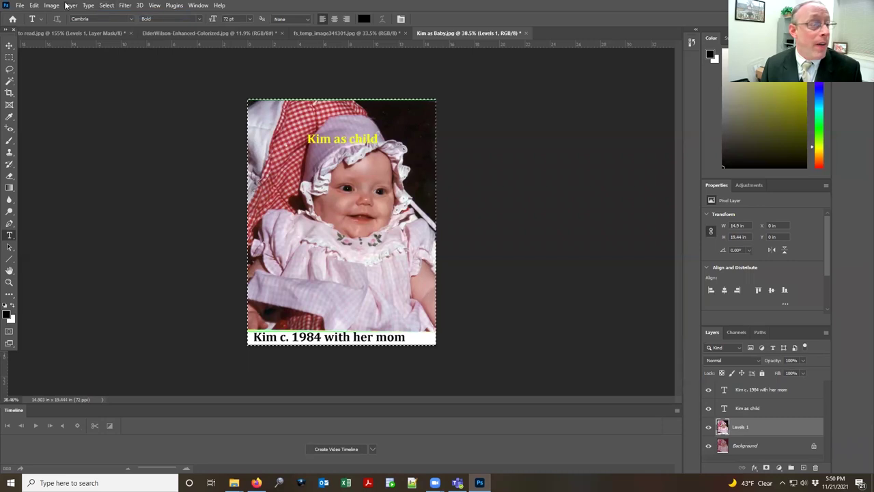
pyautogui.click(34, 5)
pyautogui.click(93, 66)
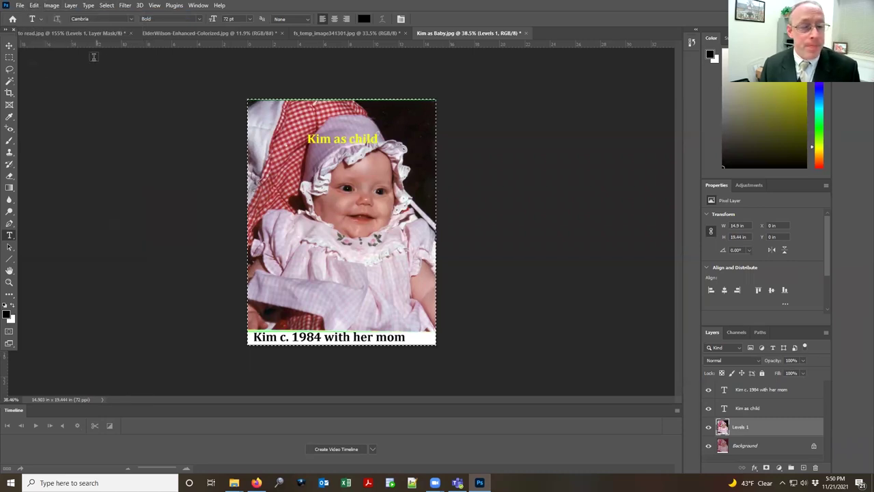
# Step: Paste the copied baby photo into the colorized ElderWilson portrait
pyautogui.click(342, 33)
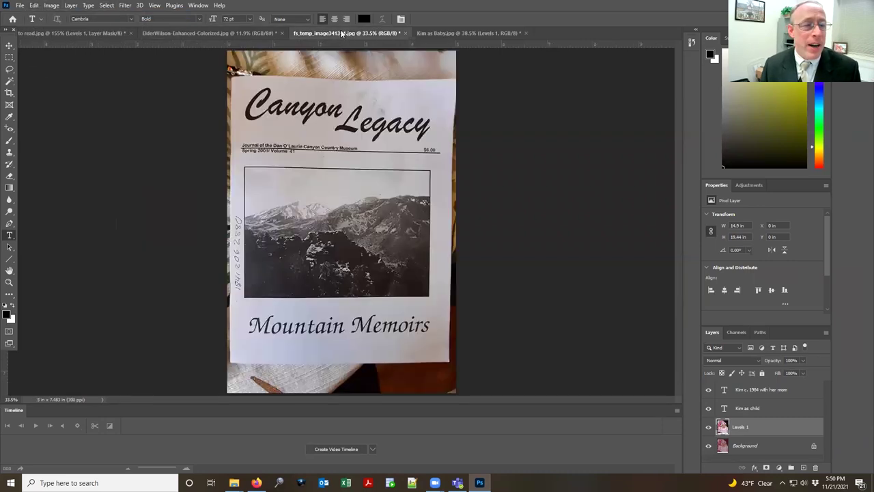
pyautogui.click(233, 33)
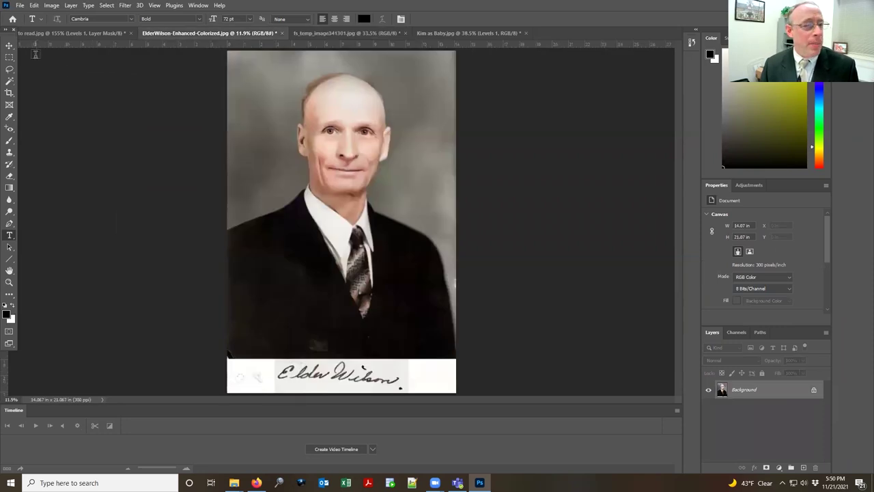
pyautogui.click(34, 6)
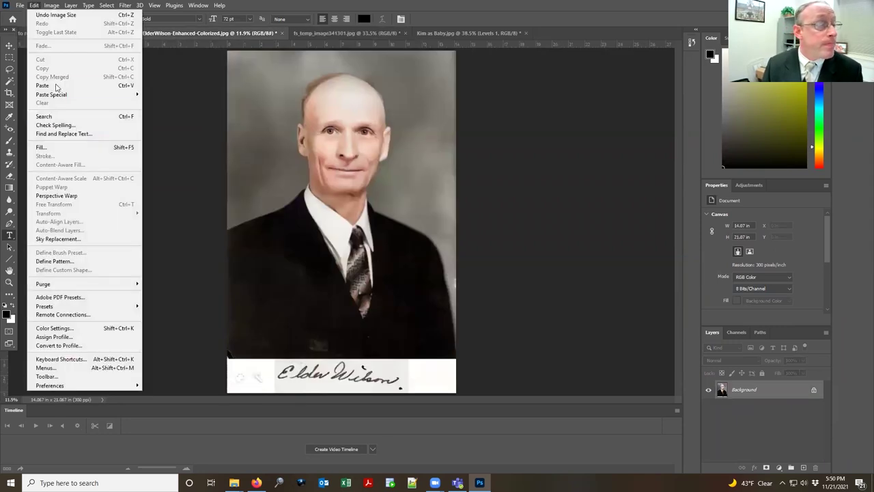
pyautogui.click(52, 85)
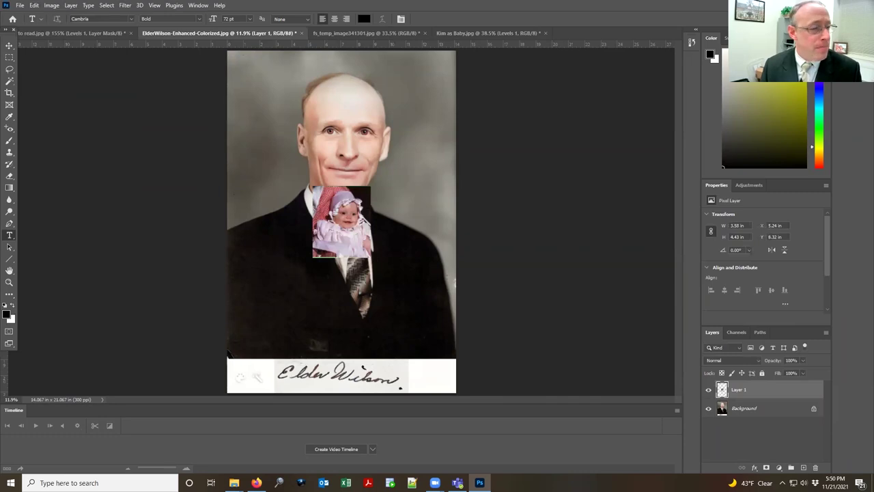
# Step: Enlarge the baby photo to about 9.14 × 11.32 in and position it over the man's face
pyautogui.click(9, 46)
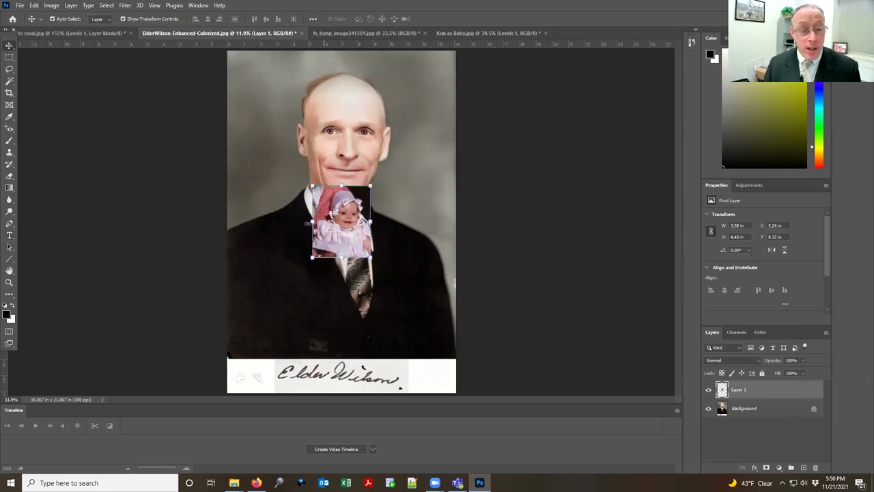
pyautogui.moveTo(338, 235); pyautogui.dragTo(276, 234)
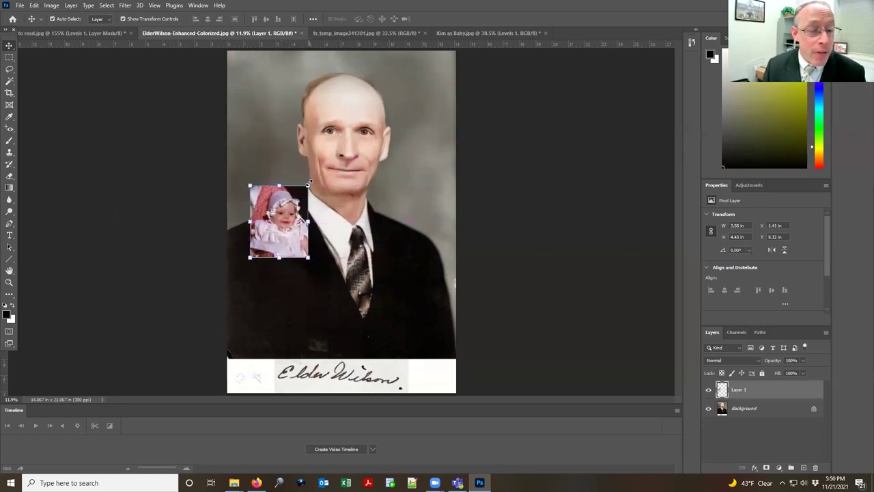
pyautogui.moveTo(309, 183); pyautogui.dragTo(408, 77)
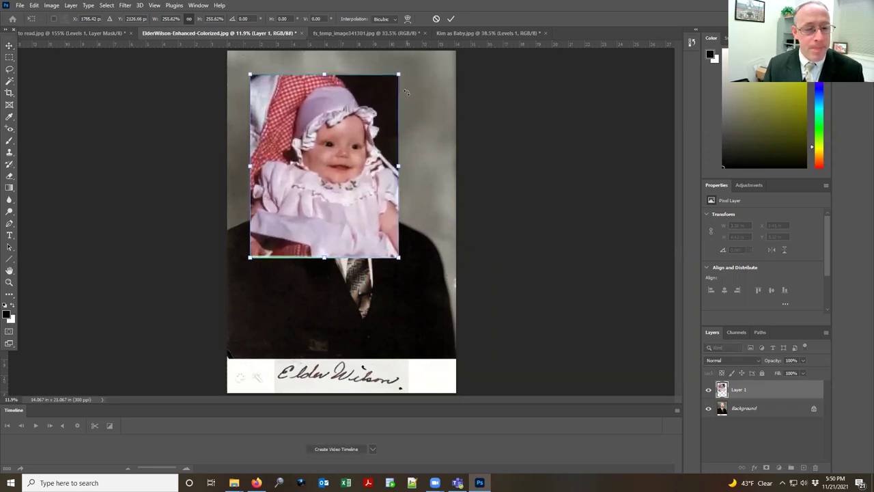
pyautogui.press('Return')
pyautogui.moveTo(362, 178); pyautogui.dragTo(357, 203)
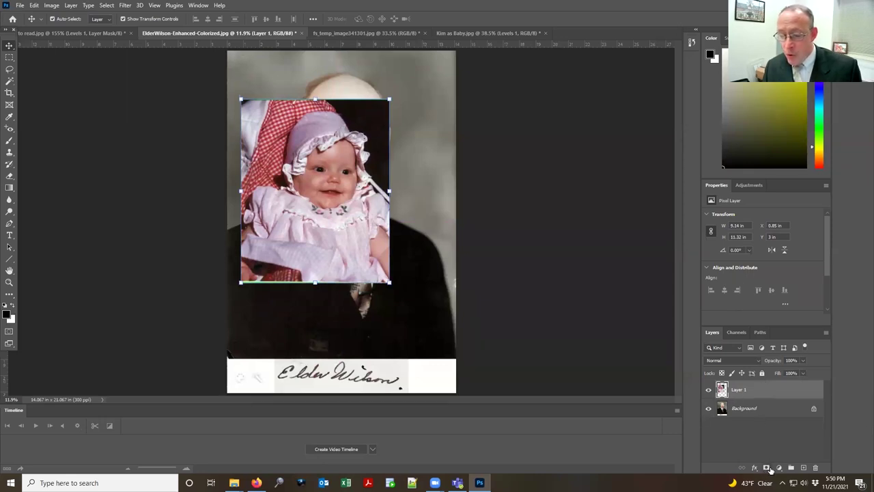
# Step: Add a layer mask to the baby photo layer and target the mask
pyautogui.click(767, 468)
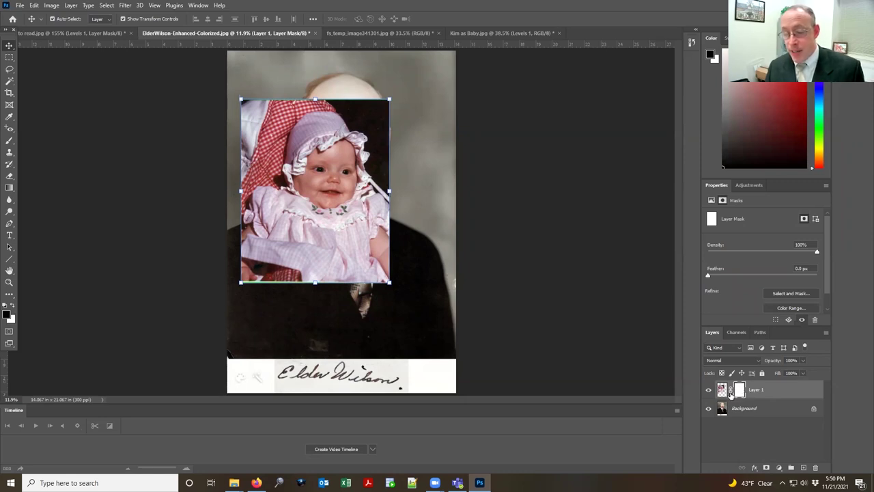
pyautogui.click(722, 390)
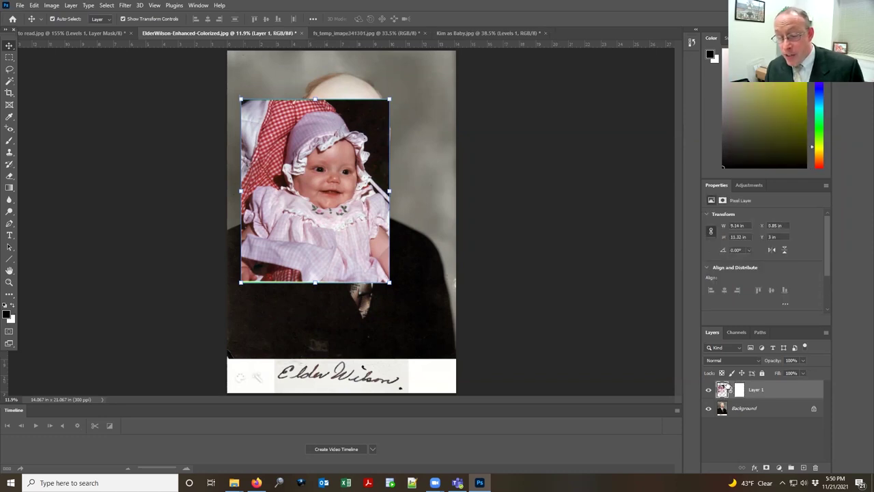
pyautogui.click(740, 390)
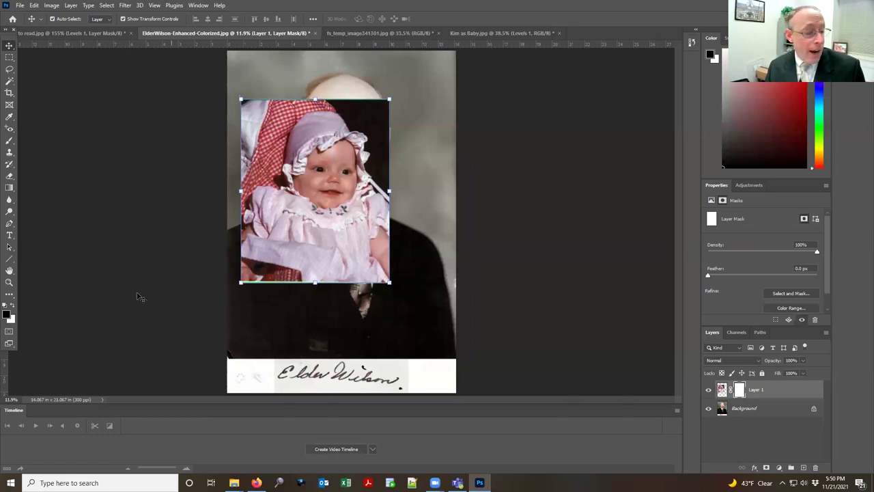
# Step: Paint the mask with a 900 px brush to hide the top-right corner, restoring the top-left gingham
pyautogui.click(10, 142)
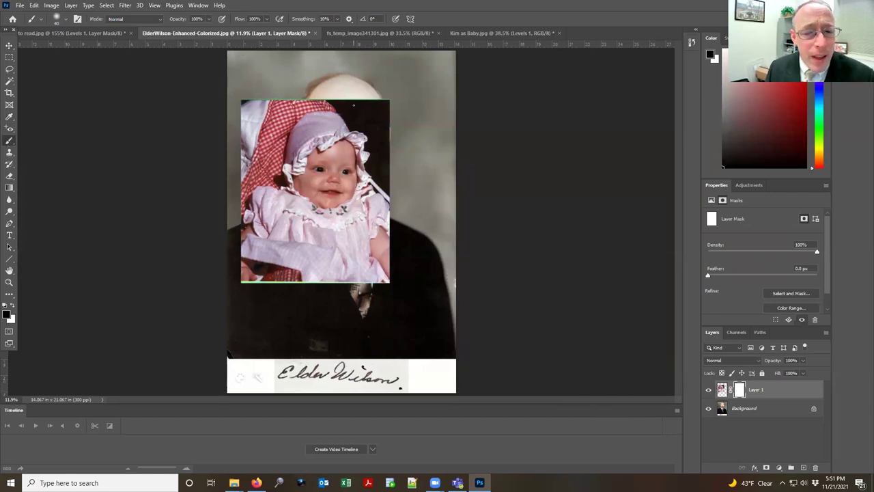
pyautogui.press(']')
pyautogui.press(']')
pyautogui.press(']')
pyautogui.press(']')
pyautogui.press(']')
pyautogui.press(']')
pyautogui.press(']')
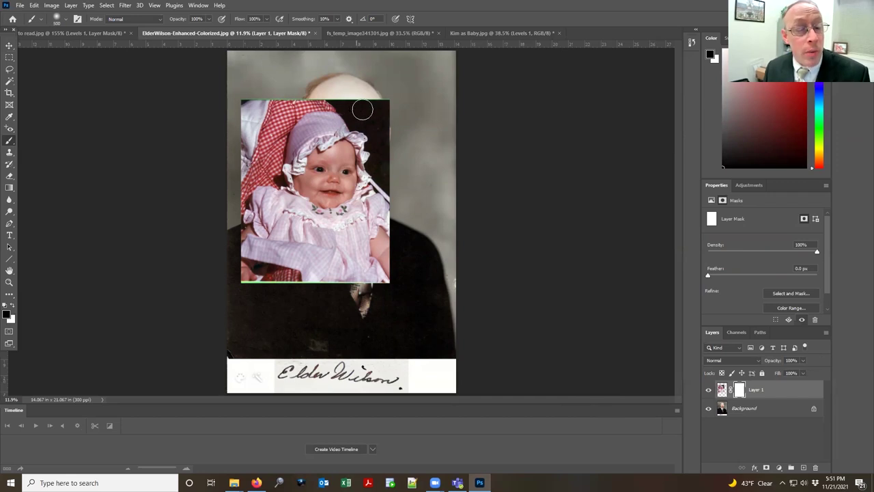
pyautogui.moveTo(390, 97)
pyautogui.mouseDown()
pyautogui.moveTo(407, 126)
pyautogui.moveTo(376, 92)
pyautogui.moveTo(339, 73)
pyautogui.moveTo(382, 99)
pyautogui.moveTo(417, 150)
pyautogui.moveTo(331, 78)
pyautogui.moveTo(352, 88)
pyautogui.moveTo(276, 89)
pyautogui.moveTo(215, 118)
pyautogui.moveTo(207, 142)
pyautogui.moveTo(262, 93)
pyautogui.moveTo(232, 143)
pyautogui.moveTo(248, 116)
pyautogui.moveTo(265, 138)
pyautogui.moveTo(286, 80)
pyautogui.moveTo(322, 80)
pyautogui.mouseUp()
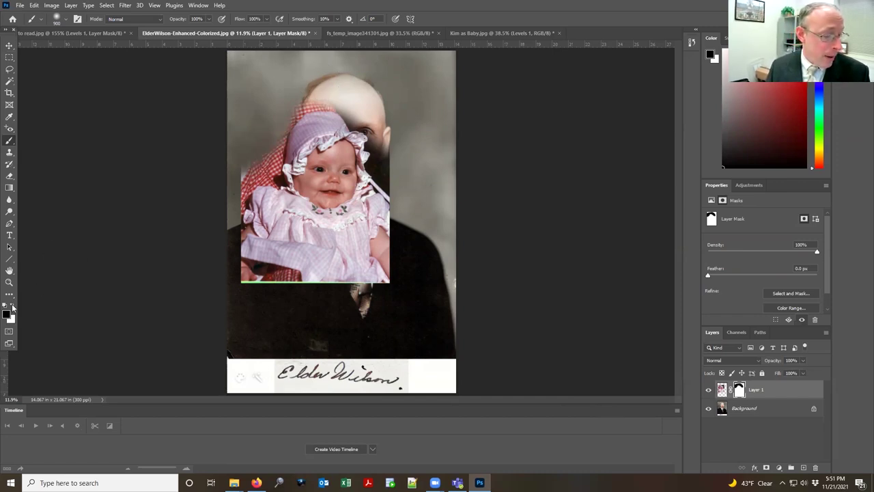
pyautogui.click(12, 308)
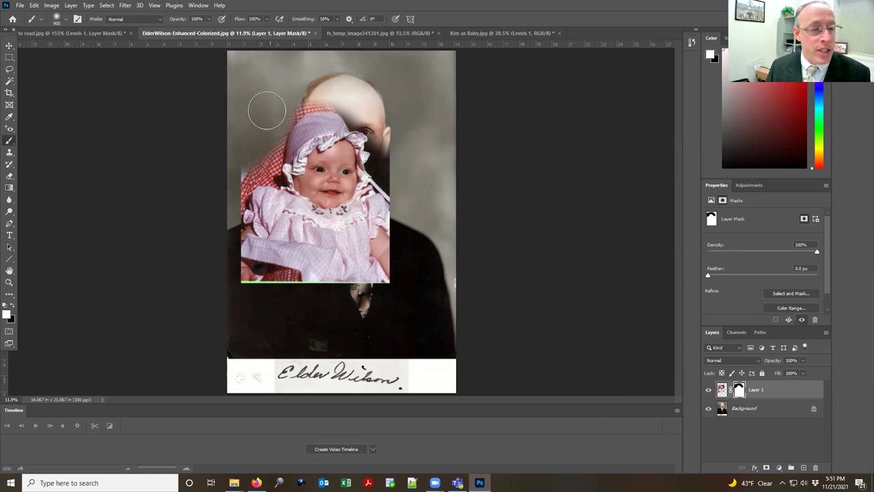
pyautogui.moveTo(266, 129)
pyautogui.mouseDown()
pyautogui.moveTo(236, 155)
pyautogui.moveTo(249, 110)
pyautogui.moveTo(240, 109)
pyautogui.moveTo(247, 146)
pyautogui.moveTo(230, 147)
pyautogui.moveTo(234, 132)
pyautogui.moveTo(253, 132)
pyautogui.moveTo(268, 99)
pyautogui.moveTo(215, 135)
pyautogui.moveTo(287, 69)
pyautogui.moveTo(275, 106)
pyautogui.moveTo(249, 119)
pyautogui.moveTo(232, 154)
pyautogui.moveTo(270, 143)
pyautogui.mouseUp()
pyautogui.press('x')
# Step: Mask out the red gingham to the left of the bonnet
pyautogui.scroll(3, 270, 143)
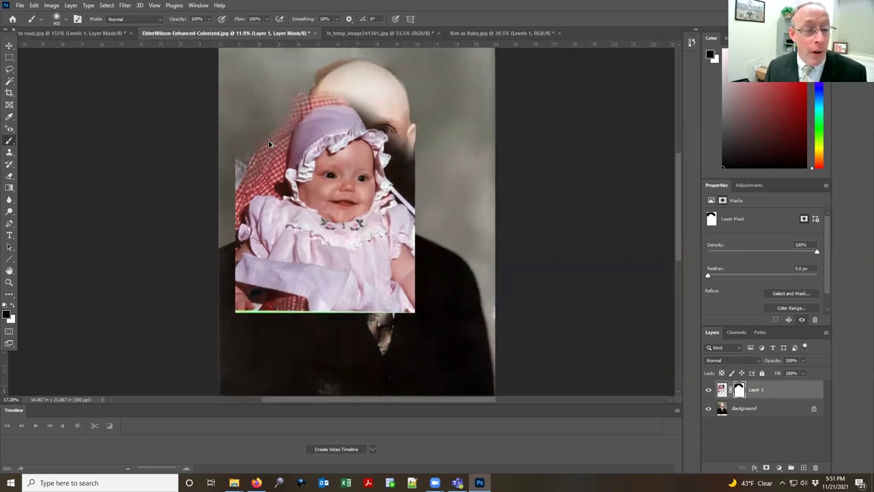
pyautogui.scroll(1, 256, 138)
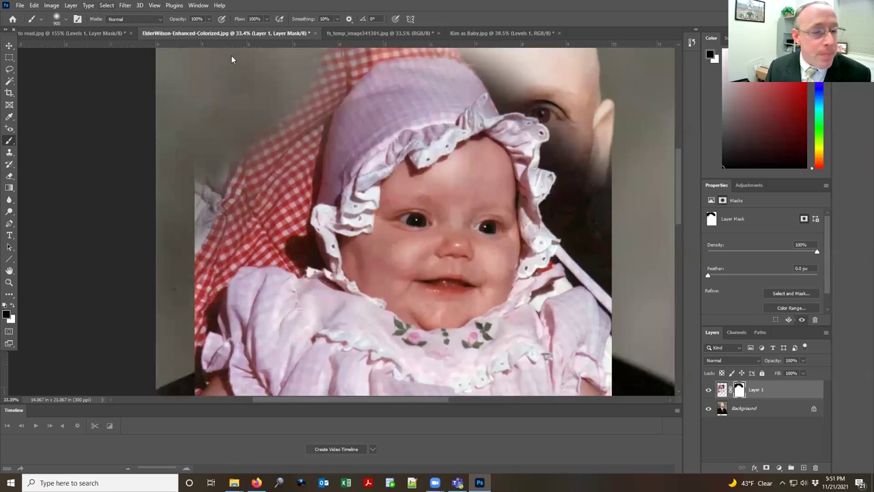
pyautogui.moveTo(245, 161)
pyautogui.mouseDown()
pyautogui.moveTo(263, 136)
pyautogui.moveTo(265, 153)
pyautogui.moveTo(261, 143)
pyautogui.moveTo(298, 136)
pyautogui.moveTo(368, 83)
pyautogui.moveTo(261, 99)
pyautogui.mouseUp()
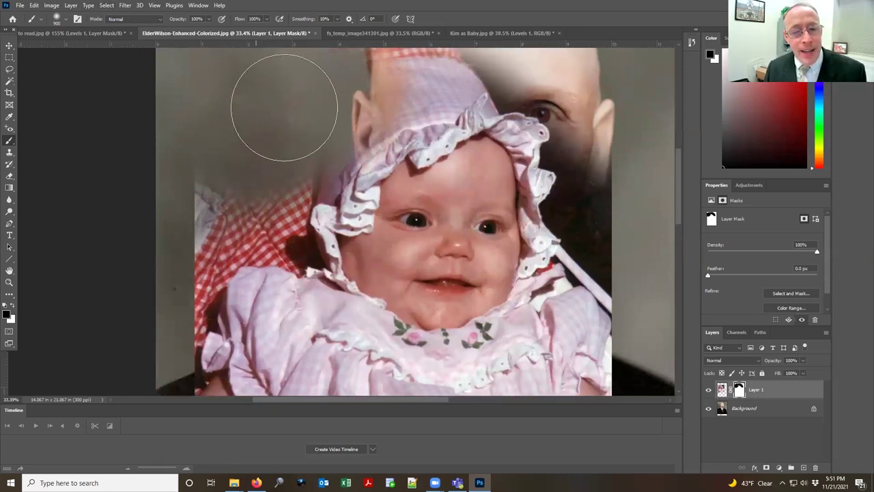
pyautogui.hotkey('ctrl', 'z')
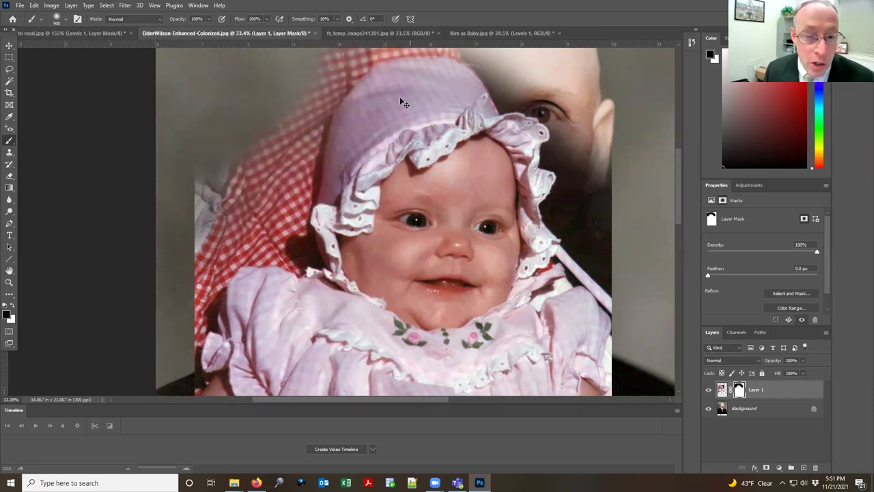
pyautogui.moveTo(274, 88)
pyautogui.mouseDown()
pyautogui.moveTo(199, 227)
pyautogui.moveTo(243, 197)
pyautogui.moveTo(258, 151)
pyautogui.mouseUp()
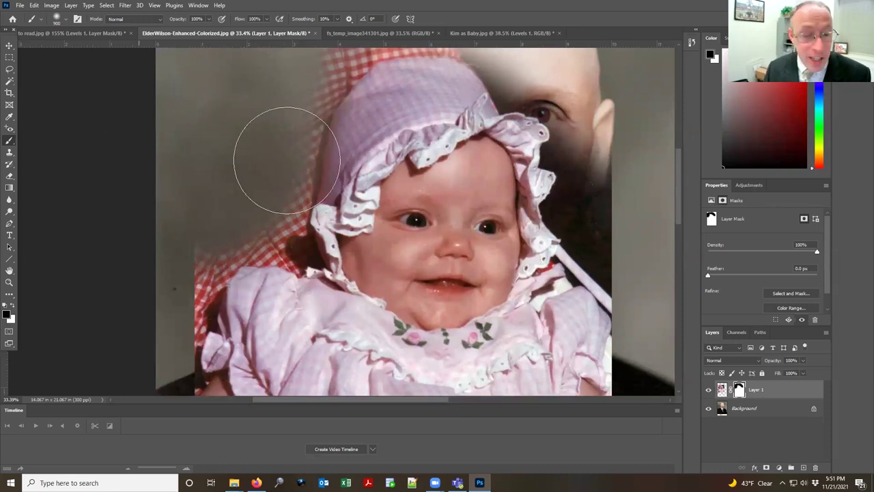
pyautogui.press('x')
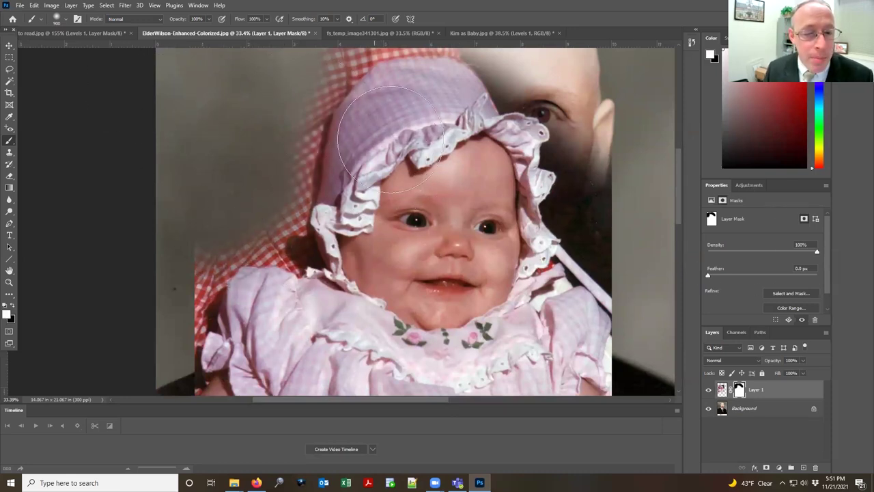
pyautogui.press('x')
# Step: With a harder brush, paint out the gingham above the bonnet and reveal the man's eye and ear
pyautogui.click(65, 18)
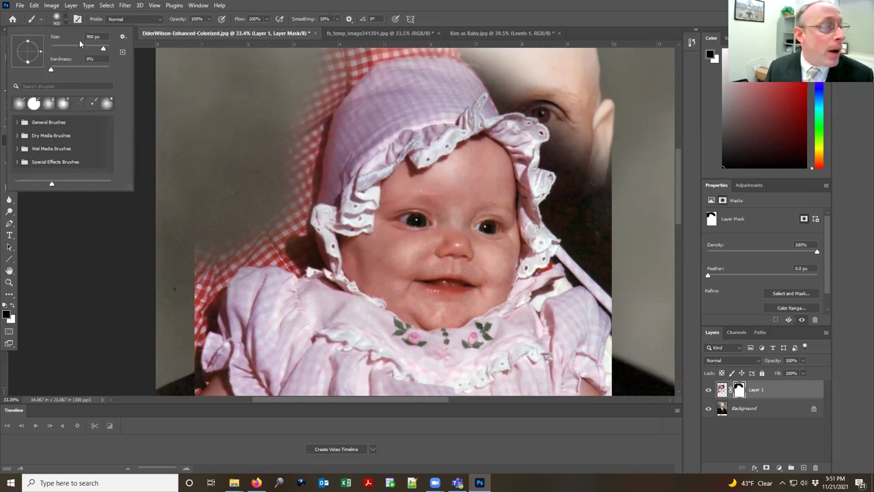
pyautogui.moveTo(64, 71); pyautogui.dragTo(105, 68)
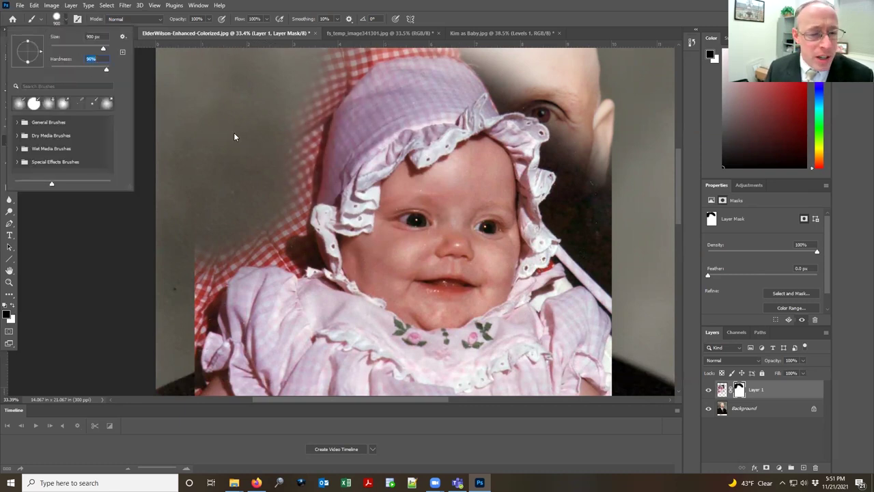
pyautogui.press('Return')
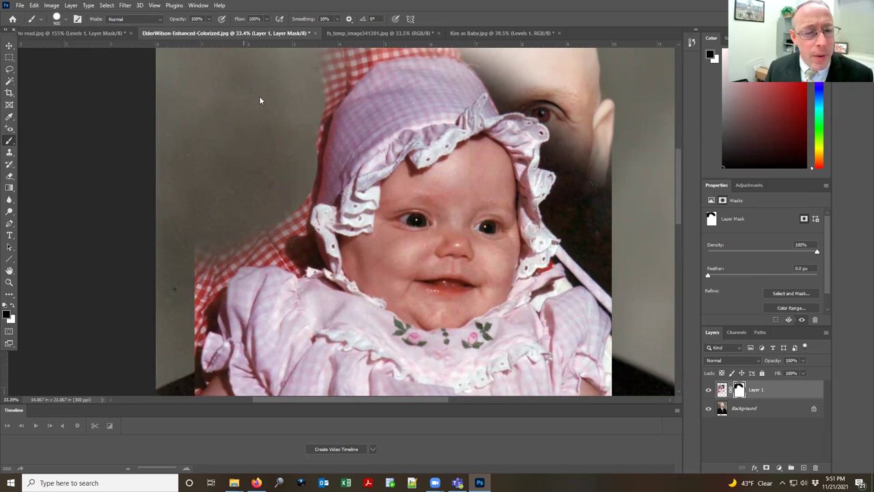
pyautogui.scroll(3, 305, 181)
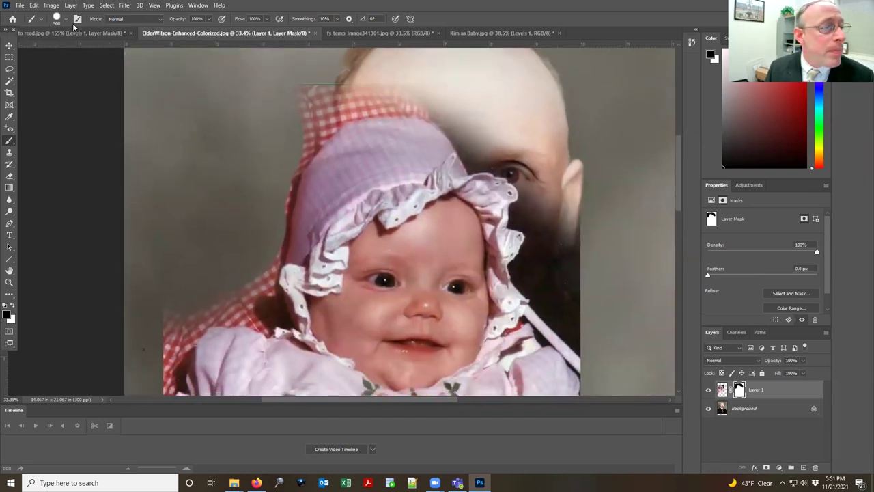
pyautogui.click(64, 22)
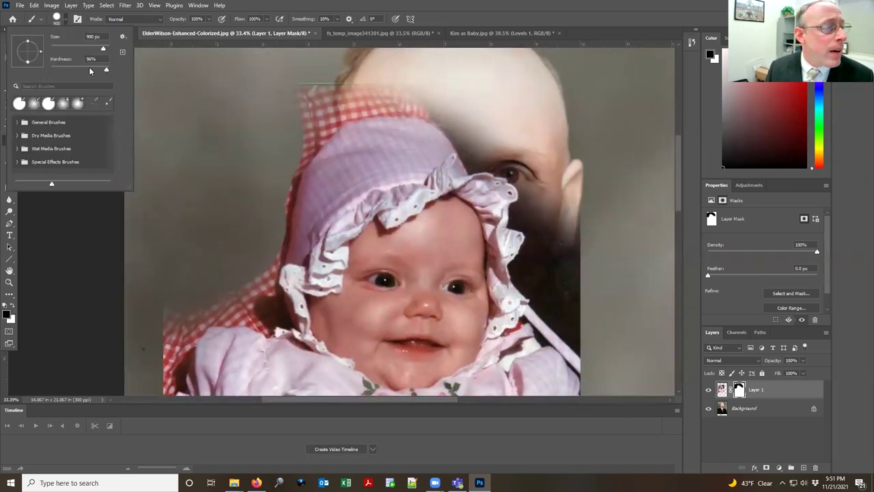
pyautogui.click(270, 112)
pyautogui.moveTo(287, 84)
pyautogui.mouseDown()
pyautogui.moveTo(424, 58)
pyautogui.moveTo(257, 101)
pyautogui.mouseUp()
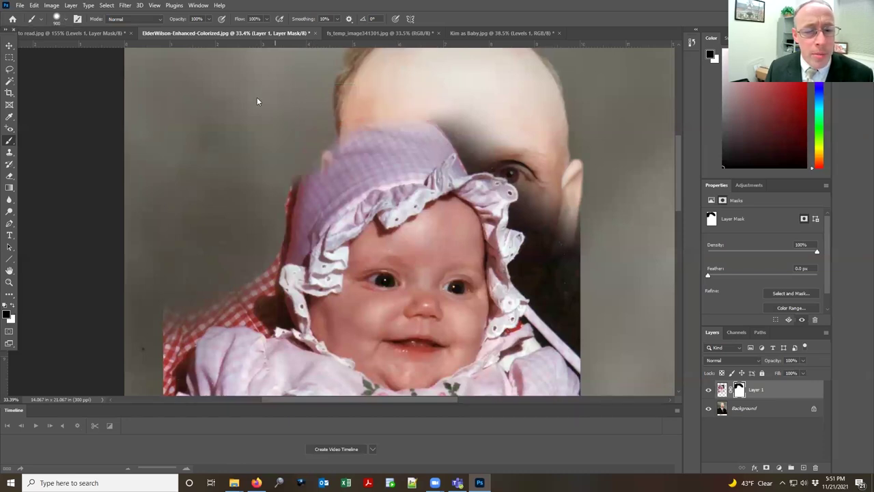
pyautogui.moveTo(517, 91)
pyautogui.mouseDown()
pyautogui.moveTo(516, 111)
pyautogui.moveTo(459, 67)
pyautogui.moveTo(587, 176)
pyautogui.moveTo(607, 250)
pyautogui.moveTo(602, 261)
pyautogui.moveTo(568, 219)
pyautogui.moveTo(586, 254)
pyautogui.mouseUp()
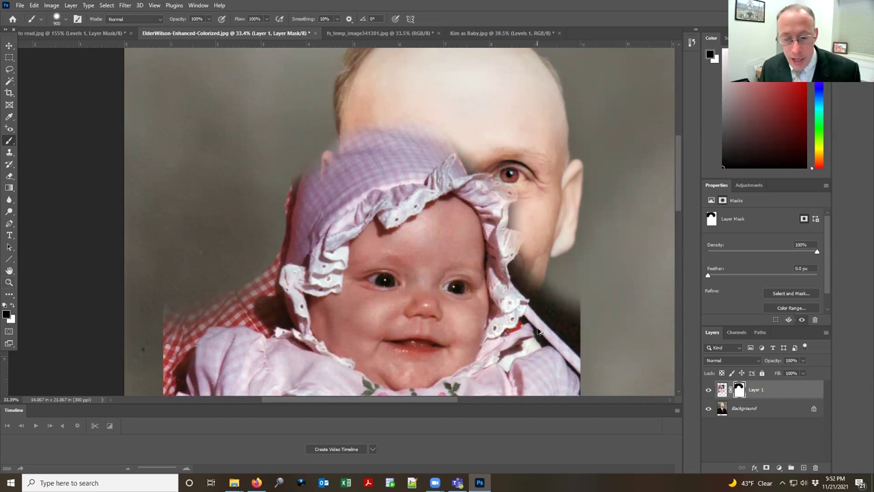
# Step: Shrink the brush to 200 px and mask along the bonnet's right edge
pyautogui.scroll(5, 539, 332)
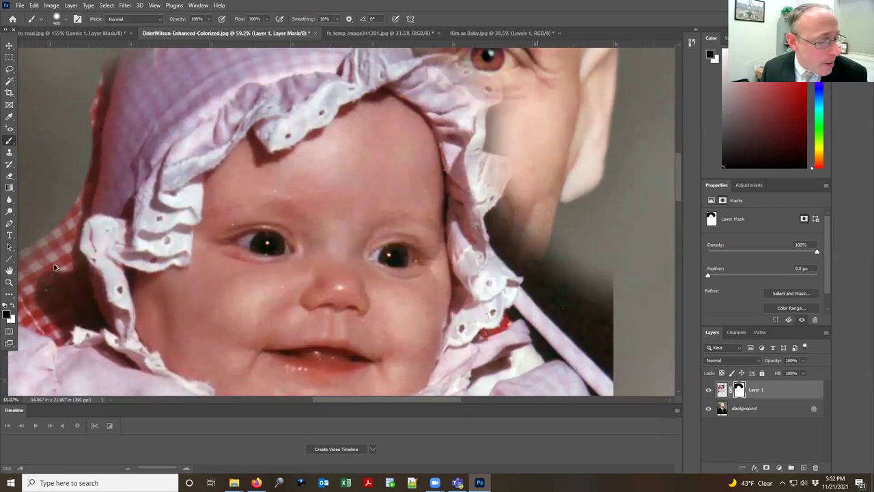
pyautogui.hotkey('ctrl', 'z')
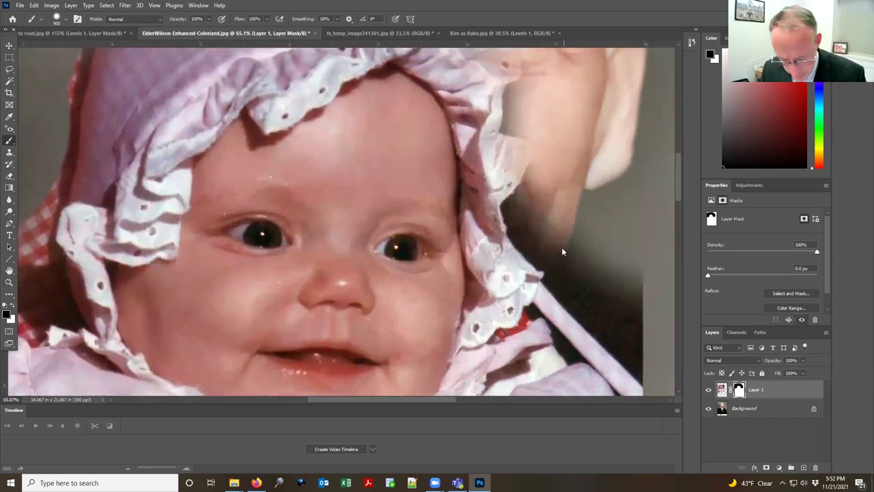
pyautogui.press('[')
pyautogui.press('[')
pyautogui.press('[')
pyautogui.moveTo(553, 196)
pyautogui.mouseDown()
pyautogui.moveTo(545, 220)
pyautogui.moveTo(552, 211)
pyautogui.moveTo(528, 214)
pyautogui.moveTo(588, 276)
pyautogui.moveTo(530, 265)
pyautogui.moveTo(604, 302)
pyautogui.moveTo(628, 326)
pyautogui.moveTo(636, 319)
pyautogui.moveTo(591, 300)
pyautogui.moveTo(621, 346)
pyautogui.moveTo(632, 328)
pyautogui.mouseUp()
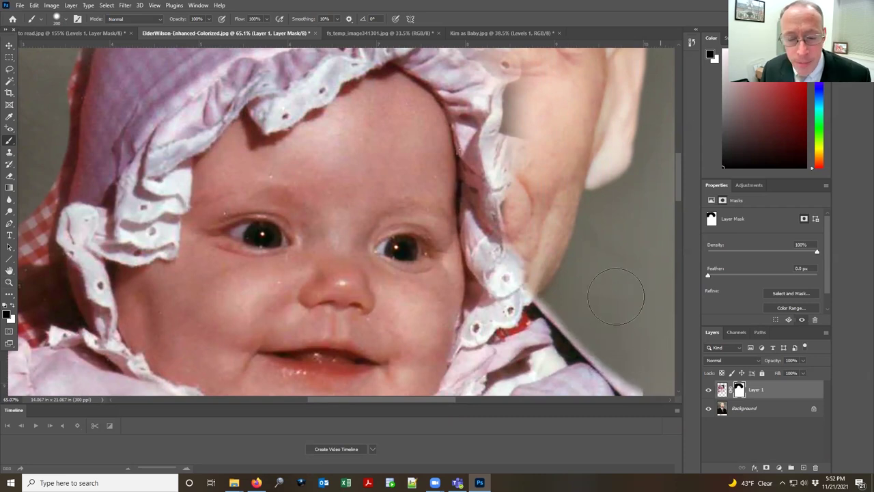
pyautogui.hotkey('ctrl', 'z')
pyautogui.moveTo(539, 233)
pyautogui.mouseDown()
pyautogui.moveTo(560, 238)
pyautogui.moveTo(573, 270)
pyautogui.moveTo(640, 342)
pyautogui.moveTo(630, 292)
pyautogui.moveTo(602, 237)
pyautogui.moveTo(660, 343)
pyautogui.moveTo(660, 361)
pyautogui.moveTo(575, 276)
pyautogui.moveTo(632, 339)
pyautogui.mouseUp()
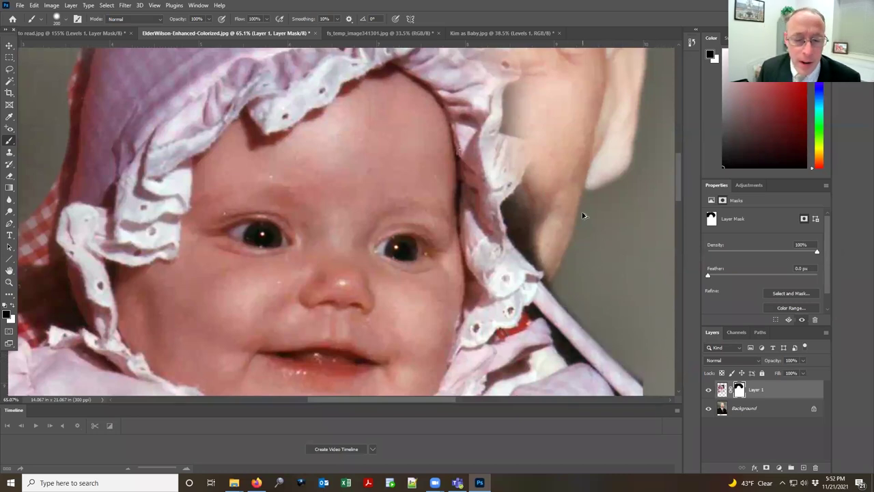
# Step: Shift the baby photo layer up-left beside the man's face and target its pixels, not the mask
pyautogui.scroll(-5, 501, 241)
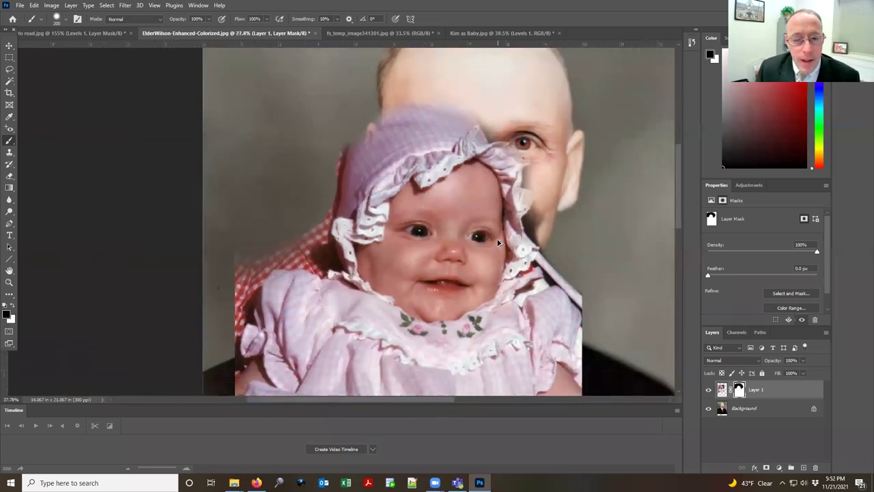
pyautogui.scroll(-1, 498, 243)
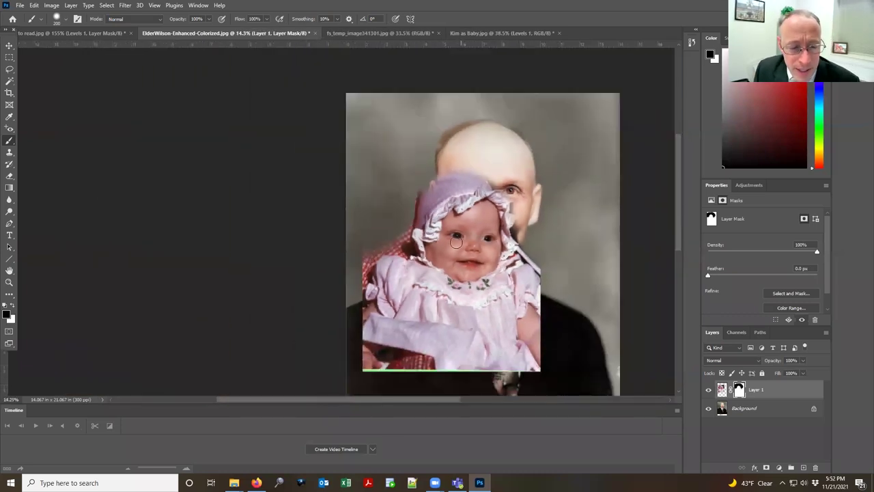
pyautogui.press('v')
pyautogui.moveTo(478, 227)
pyautogui.mouseDown()
pyautogui.moveTo(399, 202)
pyautogui.moveTo(394, 217)
pyautogui.moveTo(403, 217)
pyautogui.mouseUp()
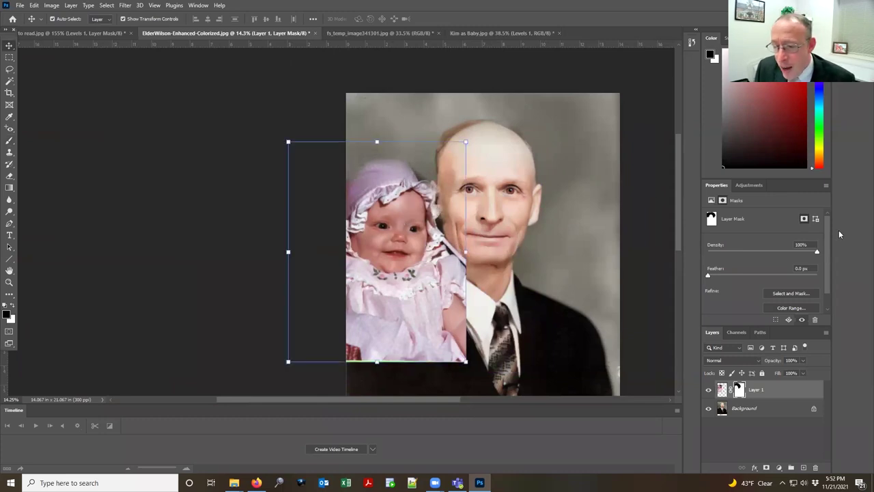
pyautogui.click(722, 389)
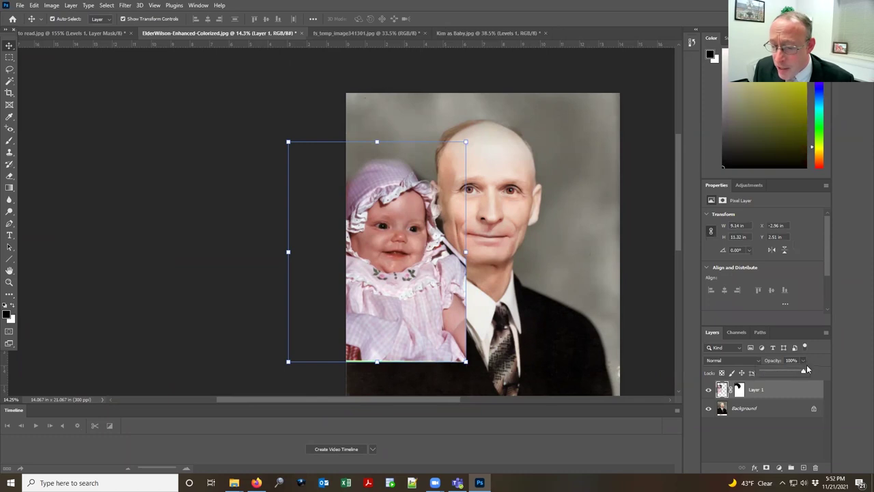
# Step: Lower Layer 1's opacity and paint black on its mask over the man's collar and suit
pyautogui.moveTo(806, 372); pyautogui.dragTo(783, 373)
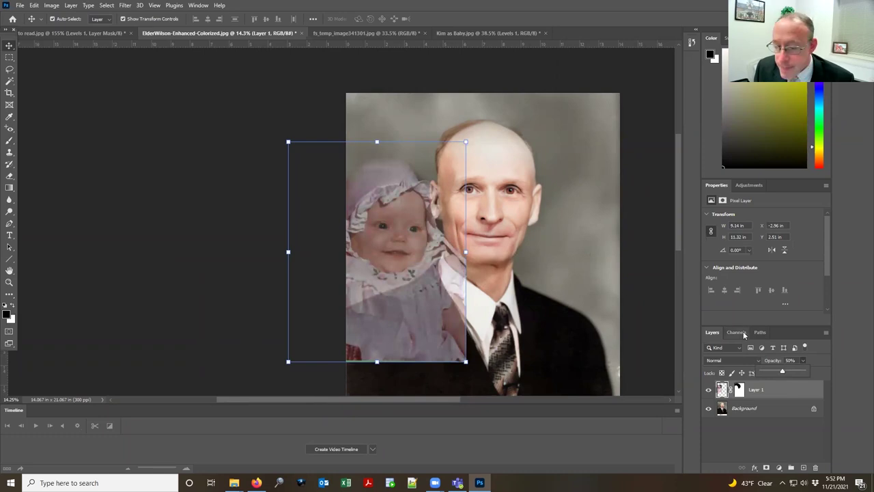
pyautogui.scroll(5, 465, 309)
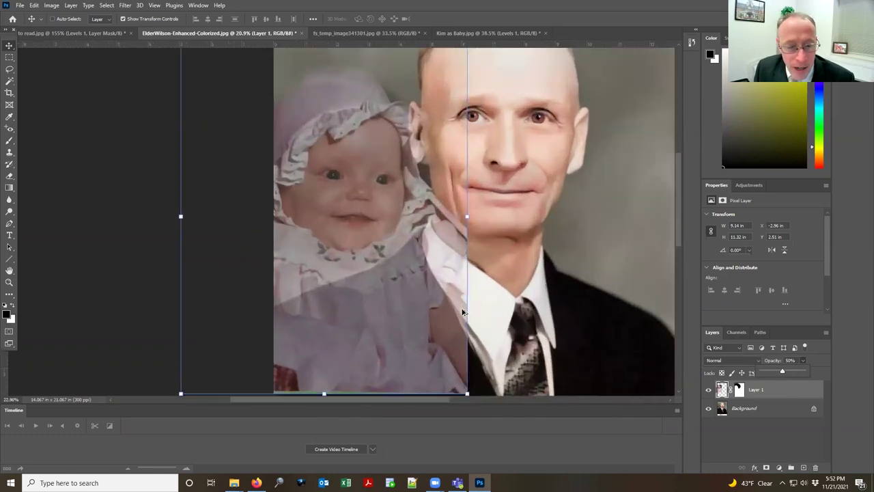
pyautogui.click(740, 390)
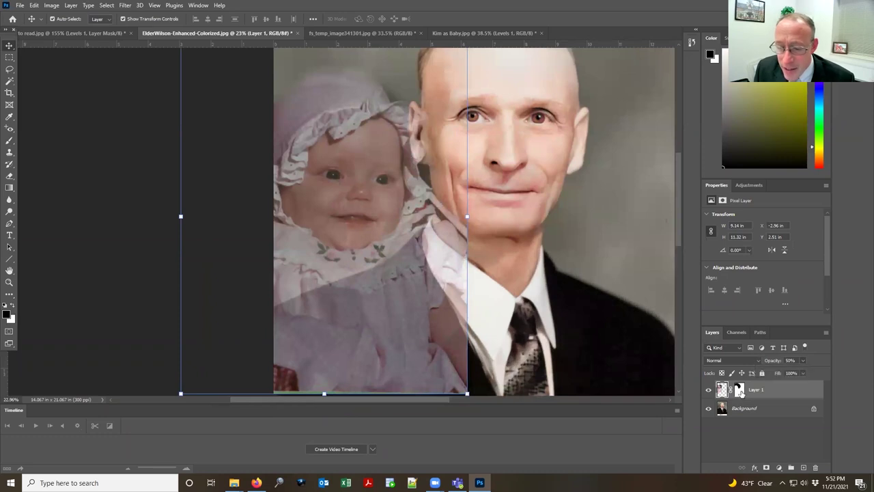
pyautogui.press('b')
pyautogui.moveTo(450, 229); pyautogui.dragTo(428, 234)
pyautogui.moveTo(416, 244)
pyautogui.mouseDown()
pyautogui.moveTo(398, 266)
pyautogui.moveTo(254, 327)
pyautogui.mouseUp()
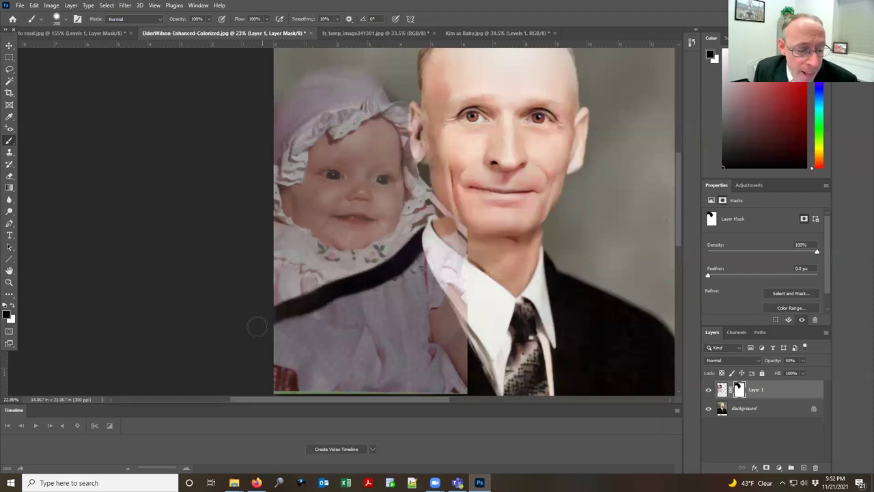
pyautogui.moveTo(342, 301)
pyautogui.mouseDown()
pyautogui.moveTo(280, 345)
pyautogui.moveTo(382, 295)
pyautogui.moveTo(459, 199)
pyautogui.moveTo(461, 330)
pyautogui.moveTo(433, 290)
pyautogui.moveTo(312, 361)
pyautogui.moveTo(416, 341)
pyautogui.moveTo(287, 338)
pyautogui.moveTo(256, 434)
pyautogui.mouseUp()
pyautogui.press(']')
pyautogui.press(']')
pyautogui.press(']')
pyautogui.press(']')
pyautogui.press(']')
pyautogui.press(']')
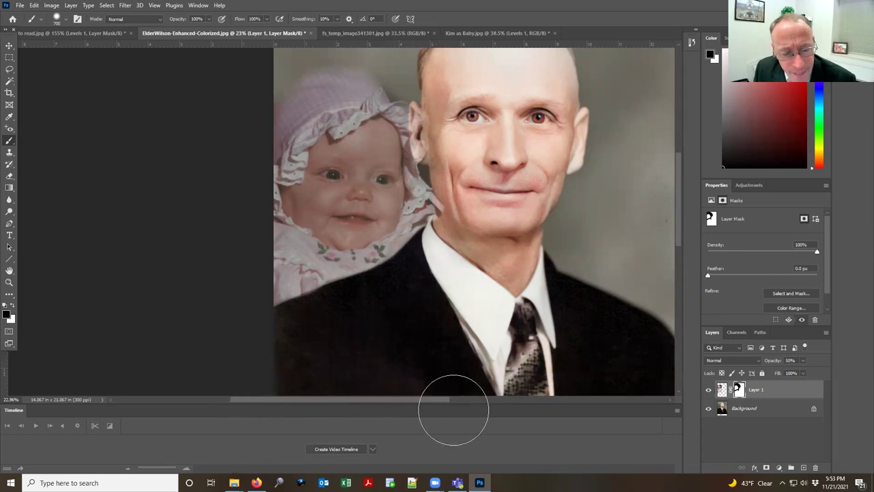
# Step: Restore the baby layer to 100% opacity and fit the whole photo on screen
pyautogui.click(804, 360)
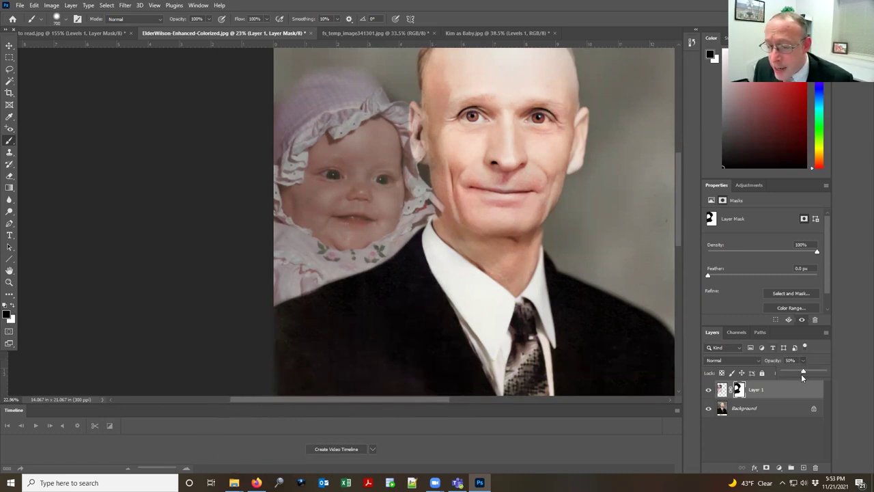
pyautogui.moveTo(805, 373); pyautogui.dragTo(840, 373)
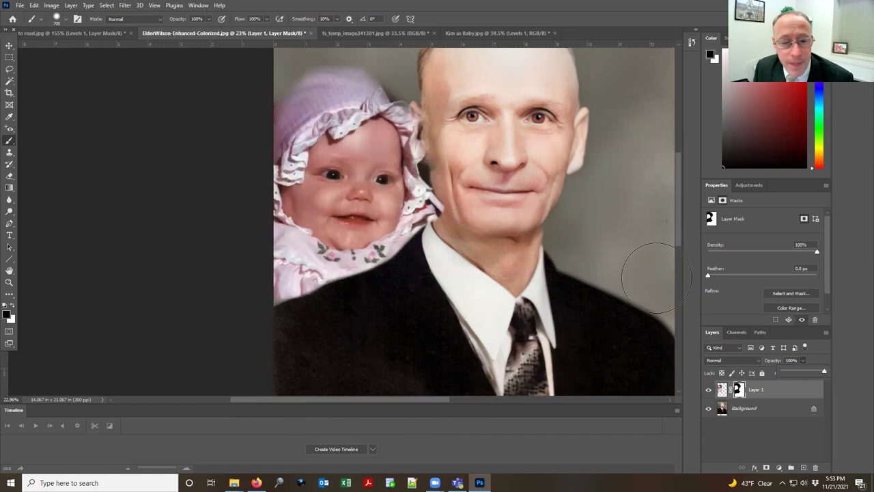
pyautogui.click(463, 181)
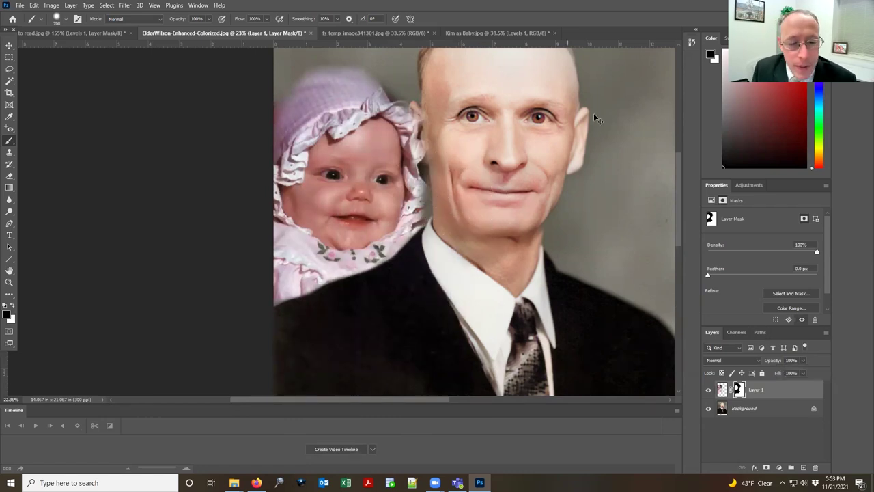
pyautogui.doubleClick(9, 270)
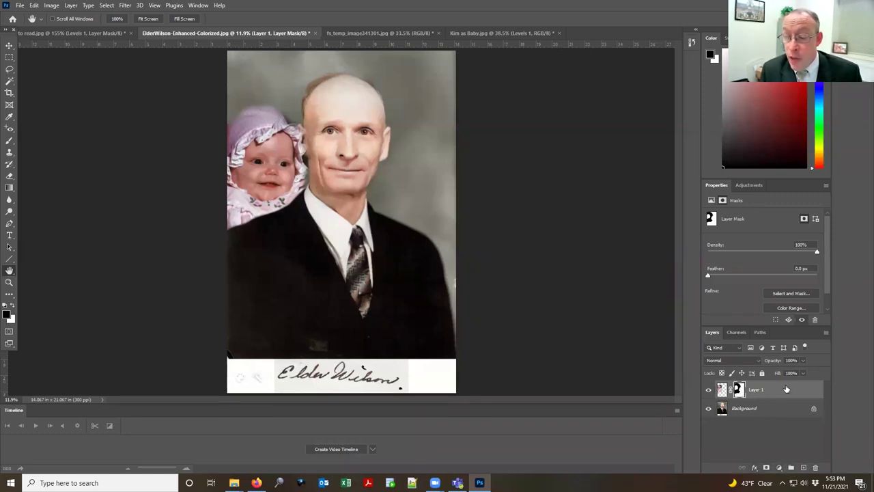
# Step: Delete Layer 1, the baby photo, leaving only the Background layer
pyautogui.moveTo(774, 391); pyautogui.dragTo(815, 467)
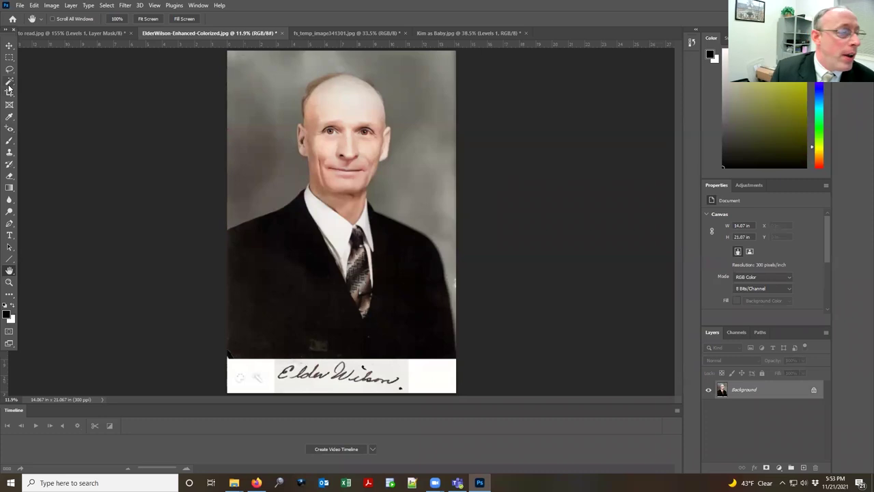
# Step: Select the man's head and suit using the Object Selection Tool
pyautogui.click(10, 57)
pyautogui.click(10, 80)
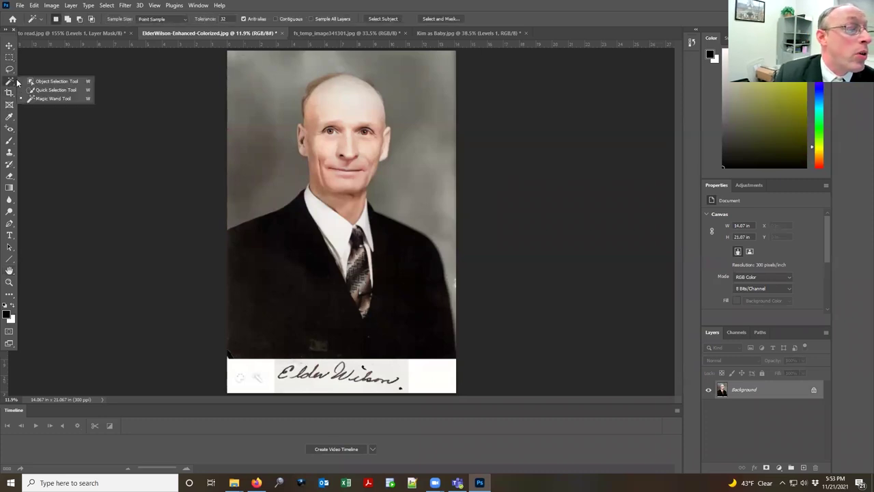
pyautogui.press('Escape')
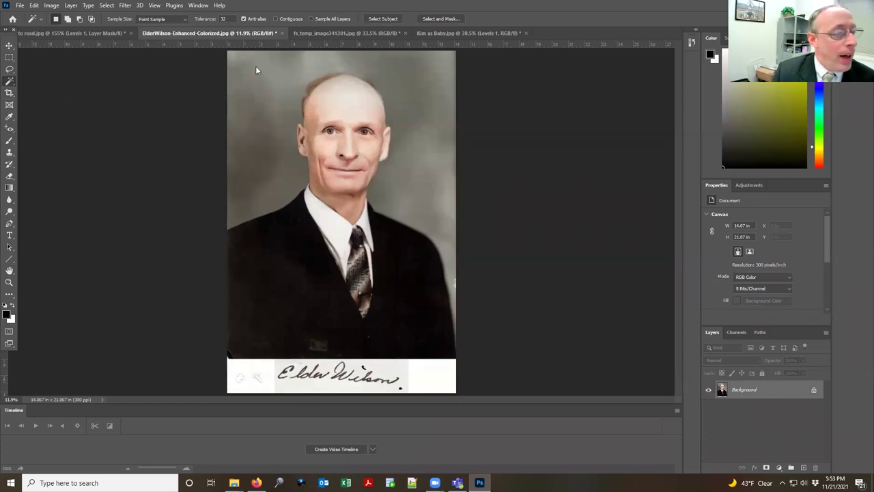
pyautogui.keyDown('alt'); pyautogui.click(9, 82); pyautogui.keyUp('alt')
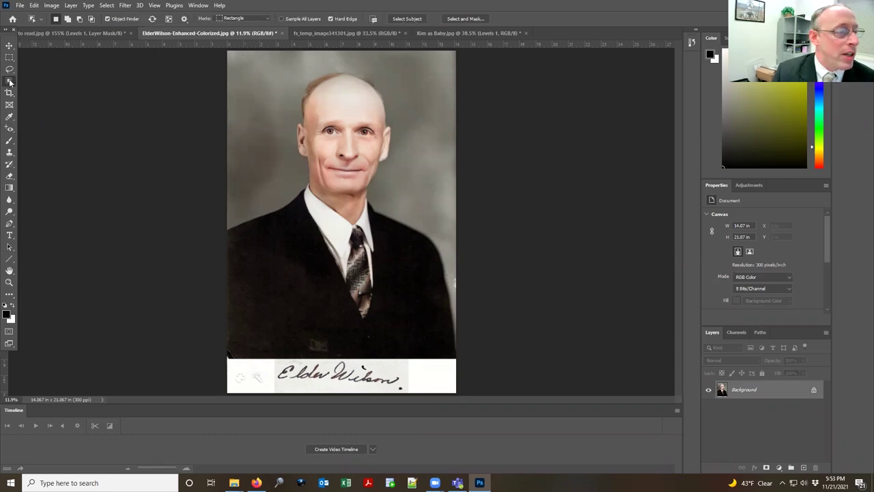
pyautogui.rightClick(9, 81)
pyautogui.click(47, 81)
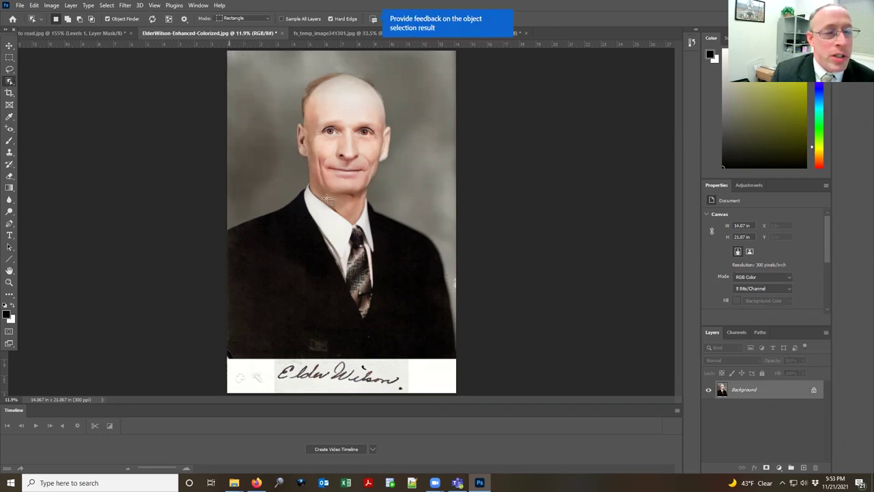
pyautogui.moveTo(455, 367)
pyautogui.mouseDown()
pyautogui.moveTo(230, 56)
pyautogui.moveTo(455, 364)
pyautogui.mouseUp()
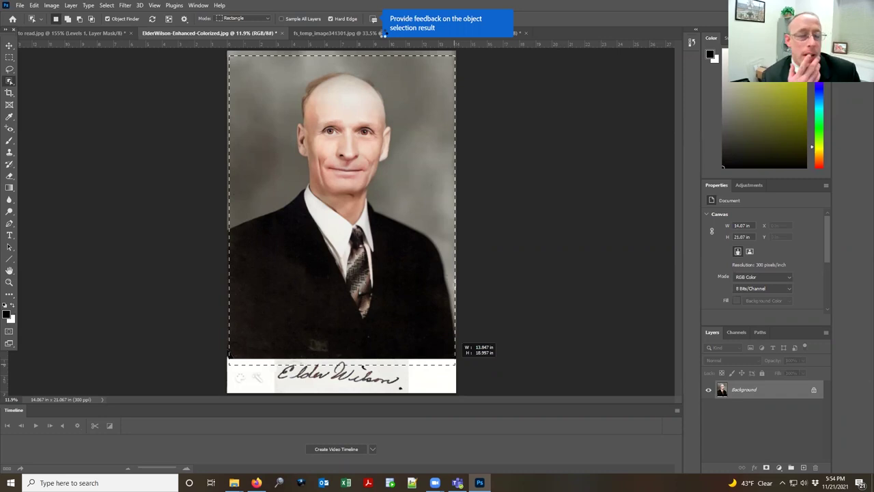
pyautogui.hotkey('ctrl', 'd')
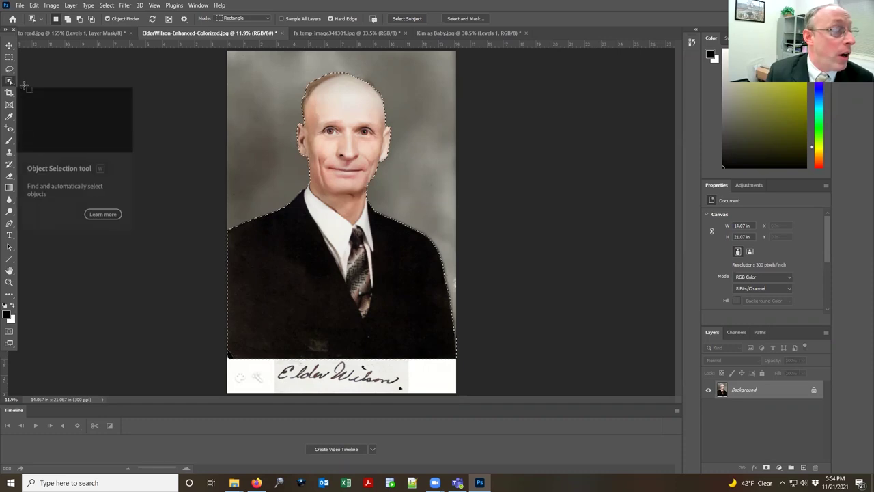
pyautogui.click(9, 69)
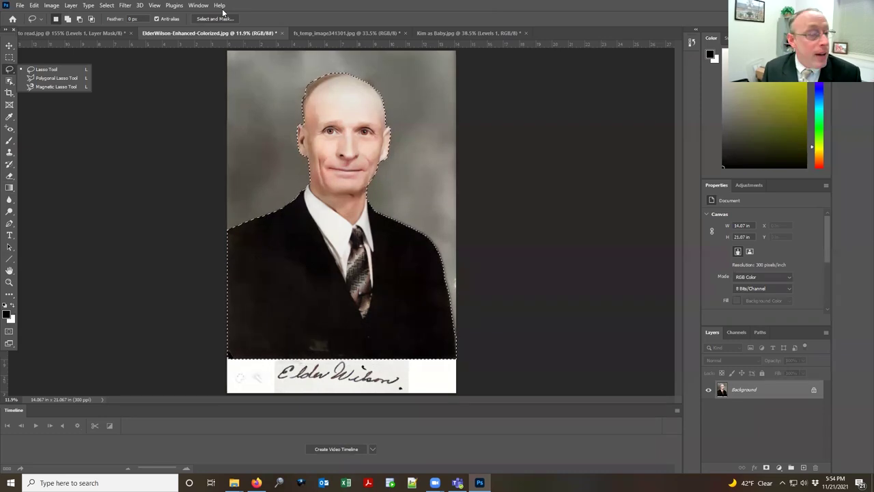
# Step: Copy and paste the selected man onto a new Layer 1, hiding the Background layer
pyautogui.click(32, 6)
pyautogui.click(55, 68)
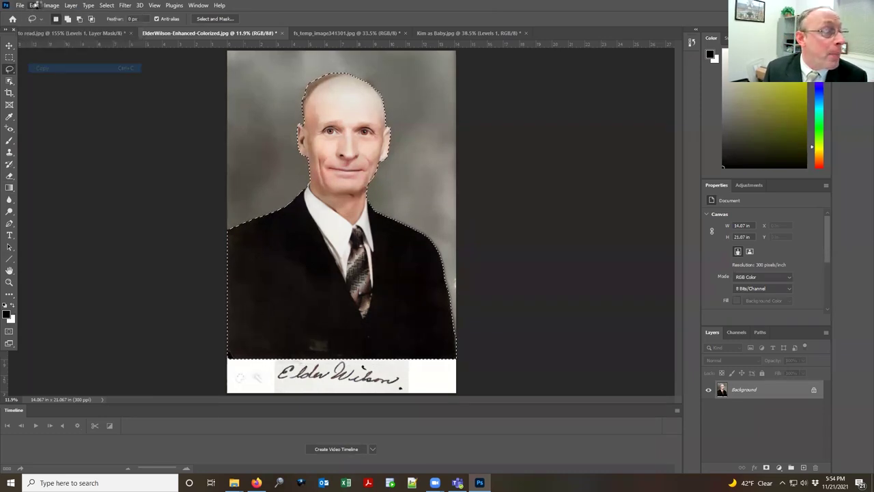
pyautogui.click(35, 5)
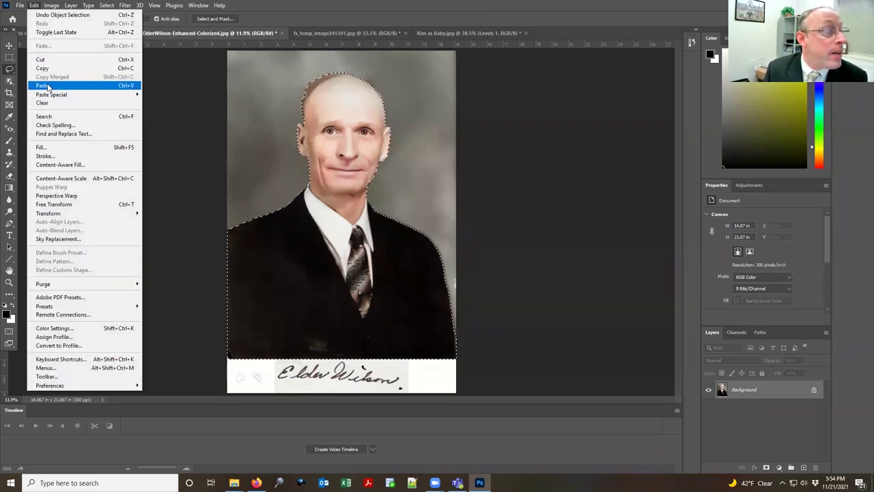
pyautogui.click(42, 86)
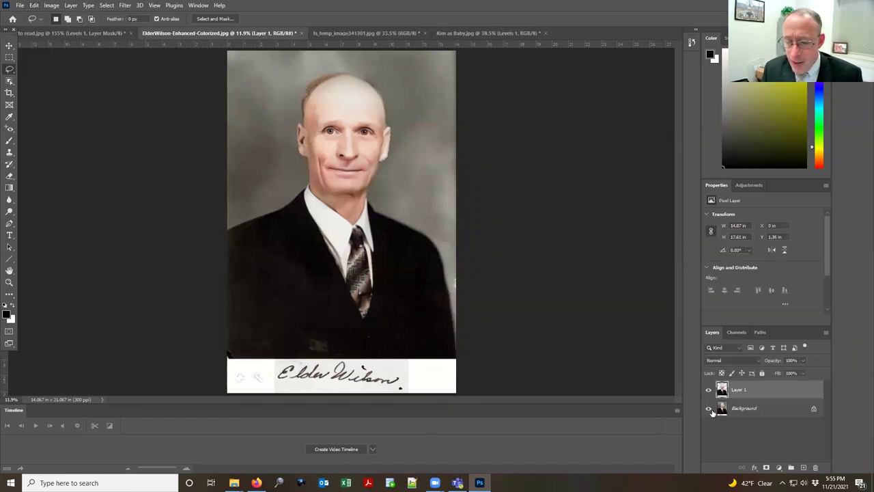
pyautogui.click(709, 409)
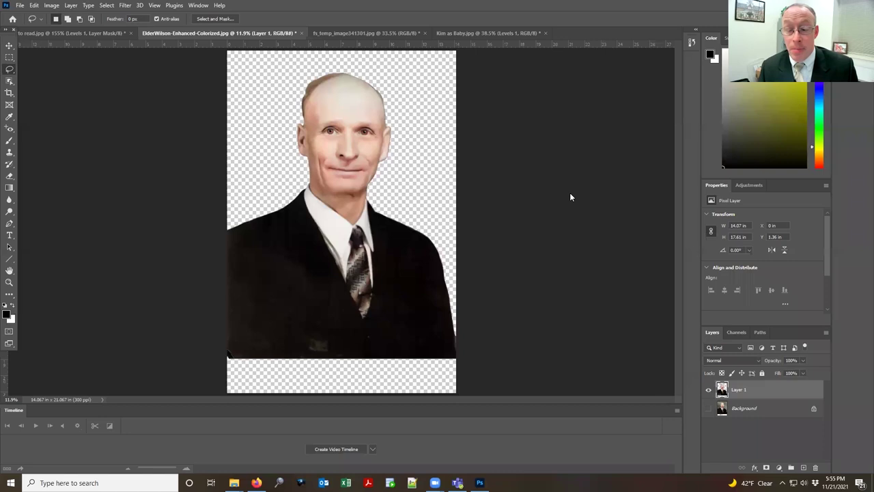
pyautogui.hotkey('alt', 'Tab')
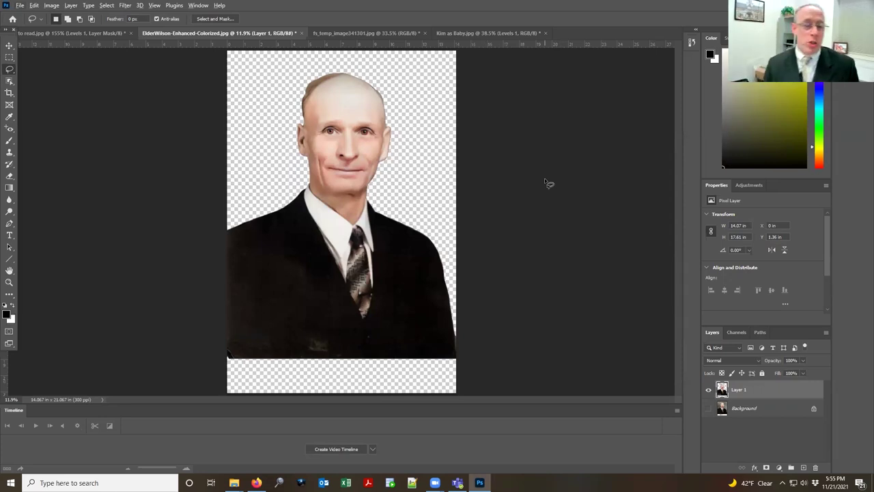
# Step: Switch to the MyHeritage Photos page in Firefox
pyautogui.hotkey('alt', 'Tab')
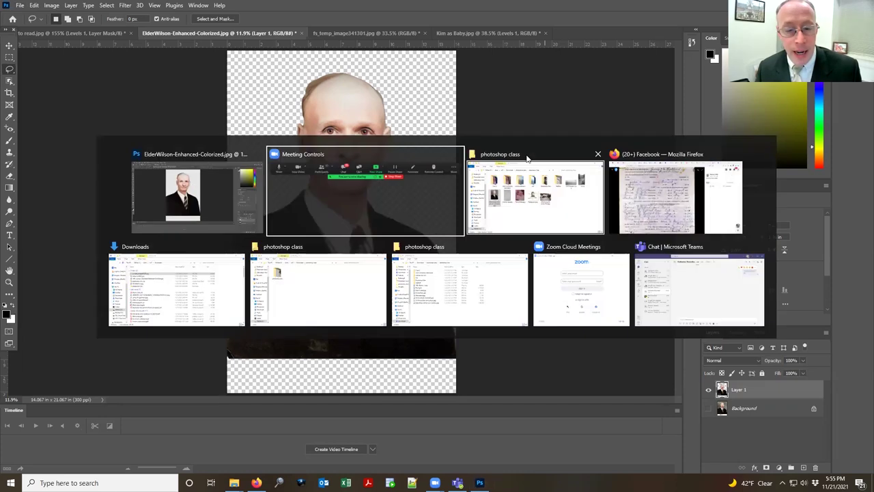
pyautogui.hotkey('alt', 'Tab')
pyautogui.hotkey('alt', 'Tab')
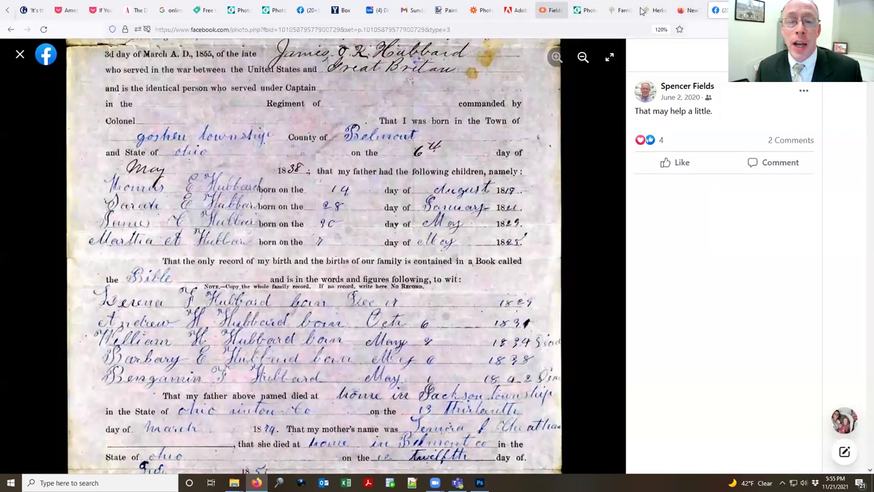
pyautogui.click(551, 10)
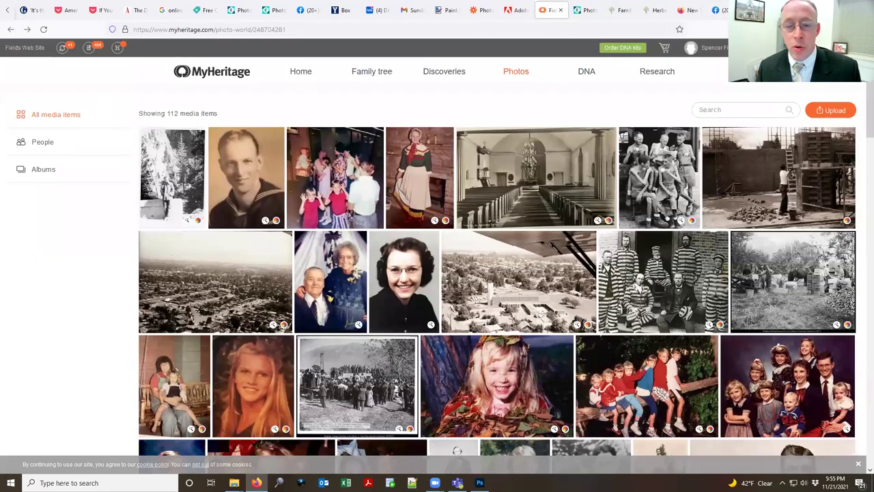
# Step: Browse File Explorer to Downloads > photoshop class > photoshop class, then return to MyHeritage
pyautogui.hotkey('alt', 'Tab')
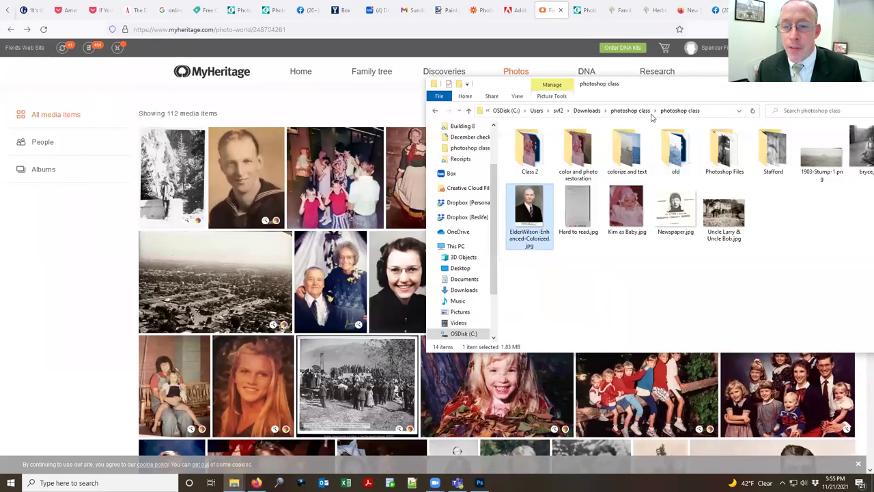
pyautogui.click(645, 111)
pyautogui.click(617, 110)
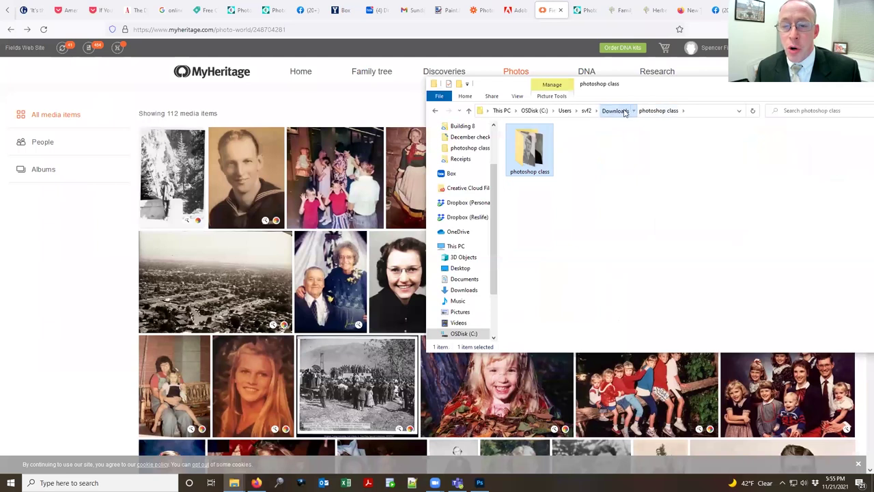
pyautogui.doubleClick(559, 200)
pyautogui.doubleClick(537, 151)
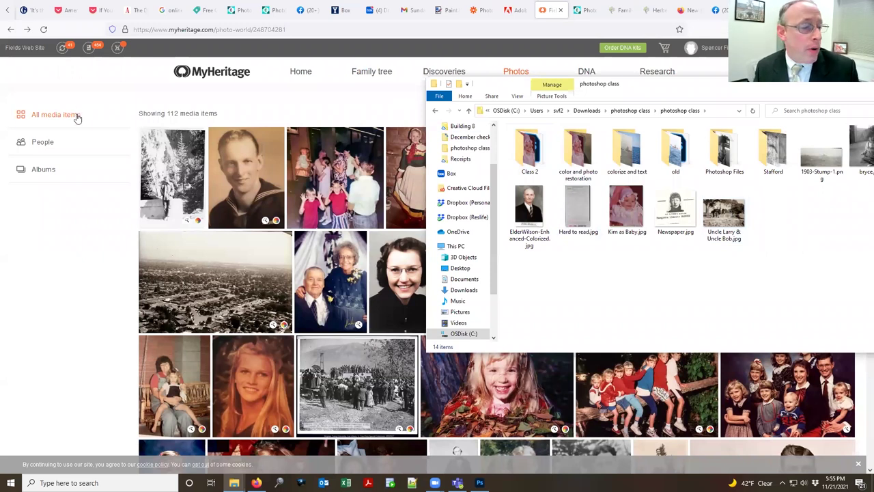
pyautogui.click(248, 107)
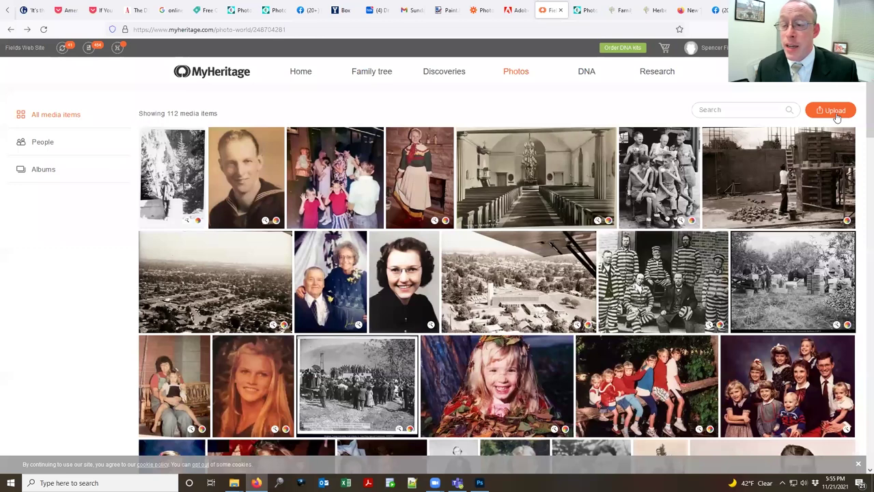
# Step: Upload Uncle Larry & Uncle Bob.jpg from the photoshop class folder and open its page
pyautogui.moveTo(366, 81)
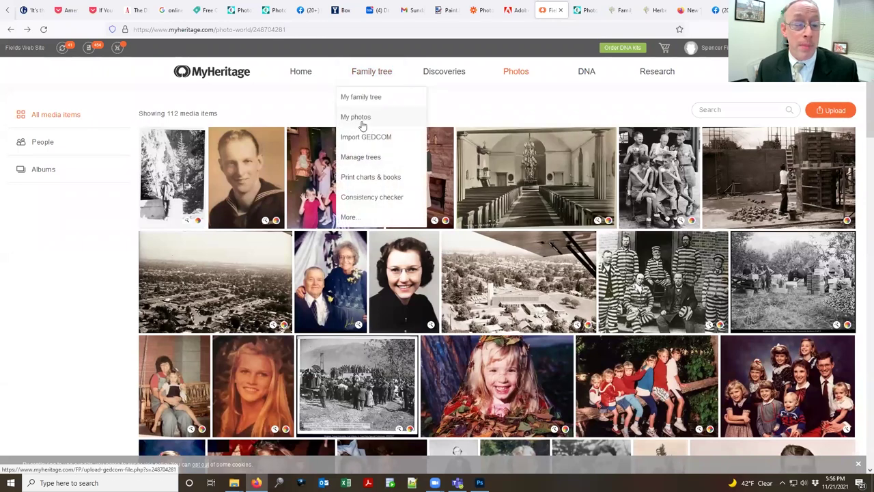
pyautogui.click(845, 112)
pyautogui.hotkey('alt', 'Tab')
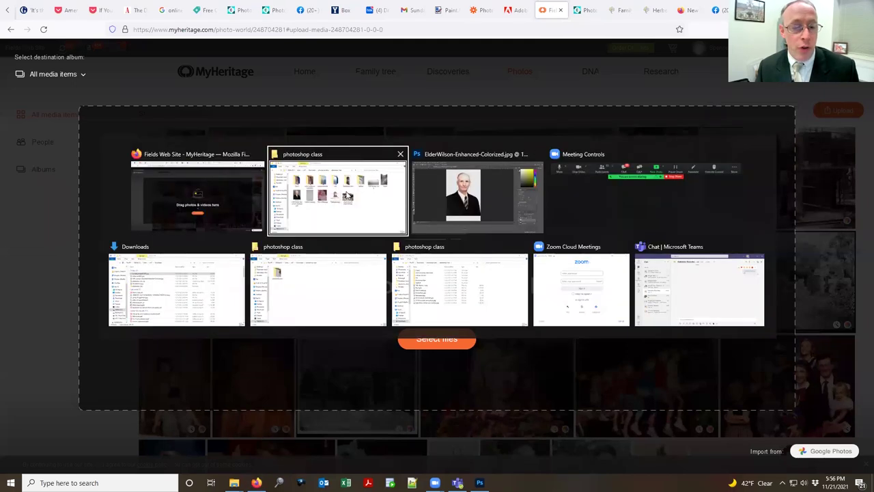
pyautogui.moveTo(723, 211); pyautogui.dragTo(284, 211)
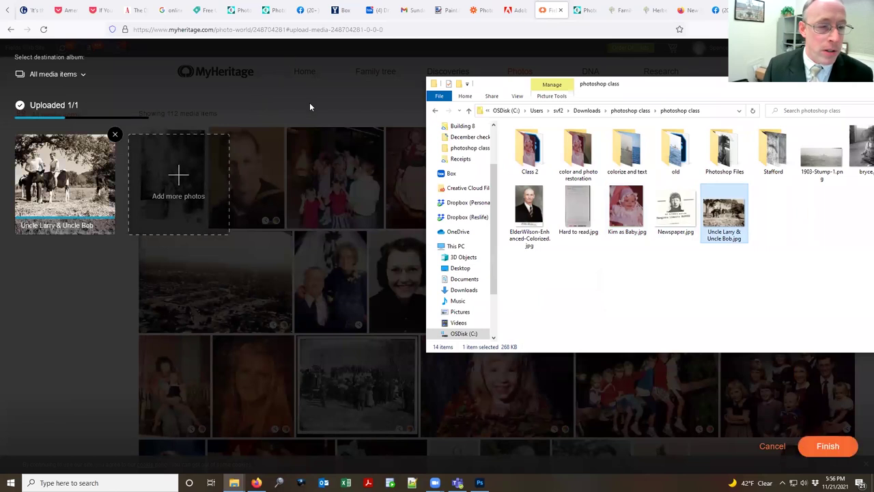
pyautogui.click(314, 166)
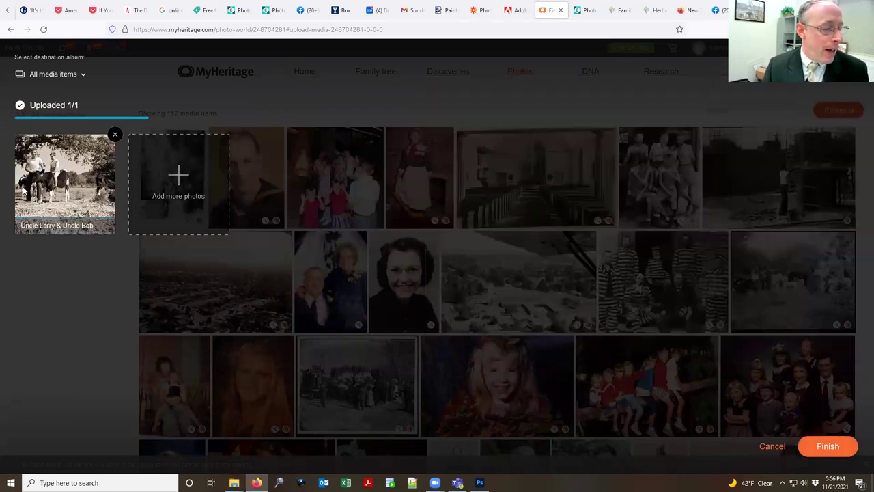
pyautogui.click(828, 446)
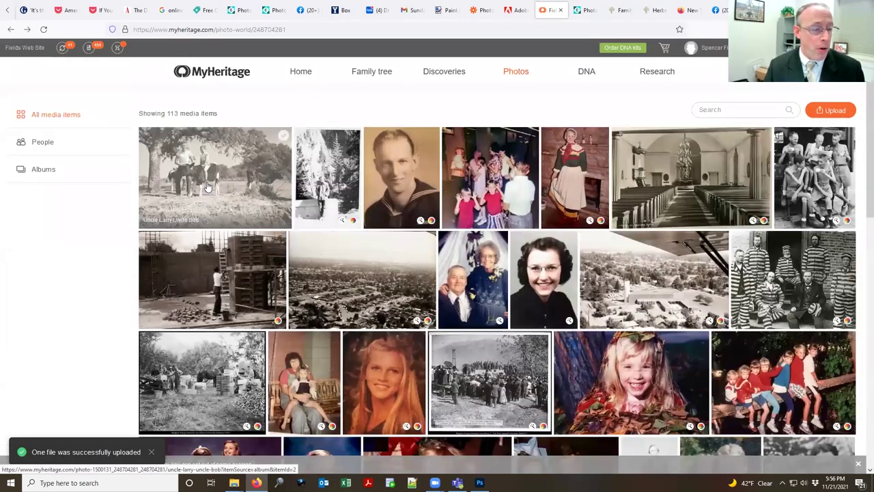
pyautogui.click(208, 187)
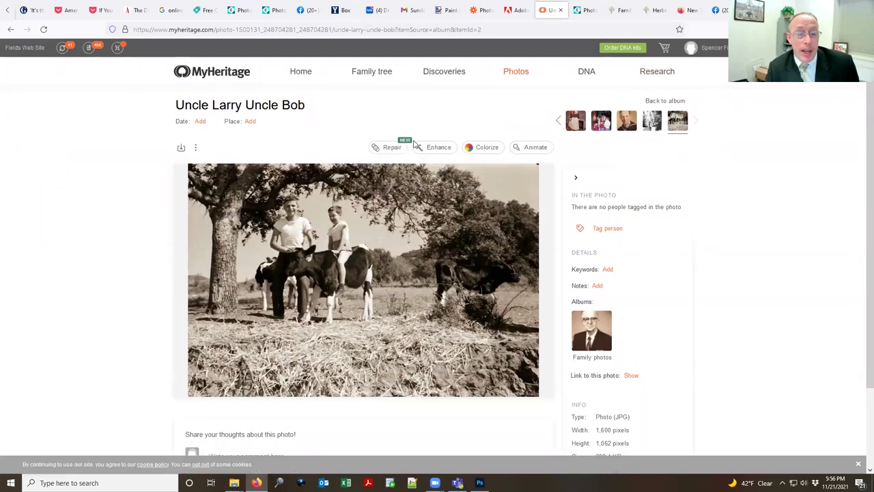
# Step: Enhance the Uncle Larry photo and compare both boys' faces before and after
pyautogui.click(439, 149)
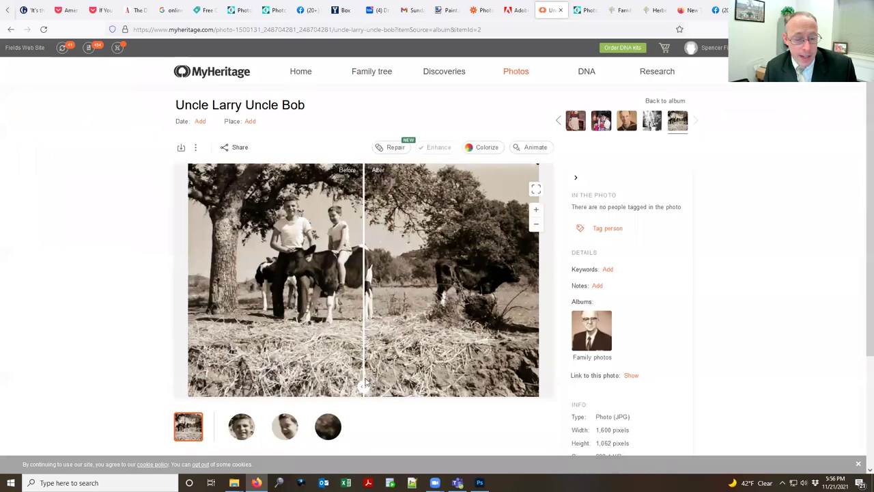
pyautogui.moveTo(363, 385); pyautogui.dragTo(190, 348)
pyautogui.click(241, 426)
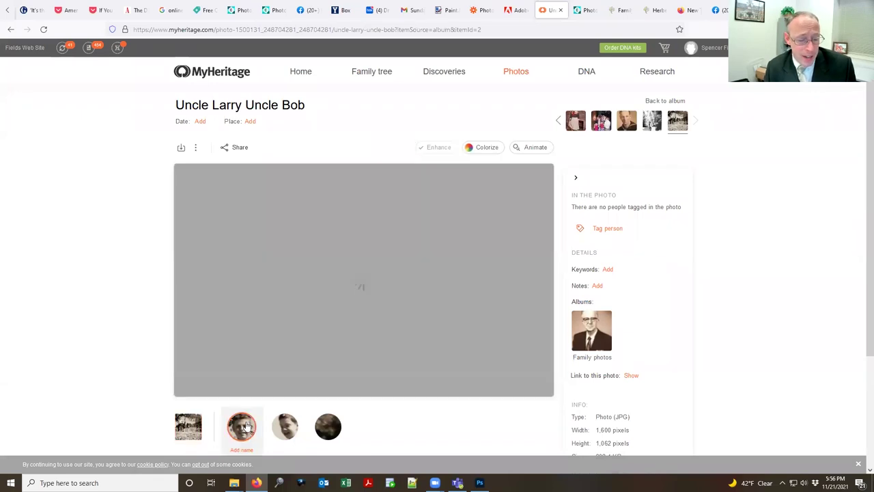
pyautogui.moveTo(362, 386); pyautogui.dragTo(129, 400)
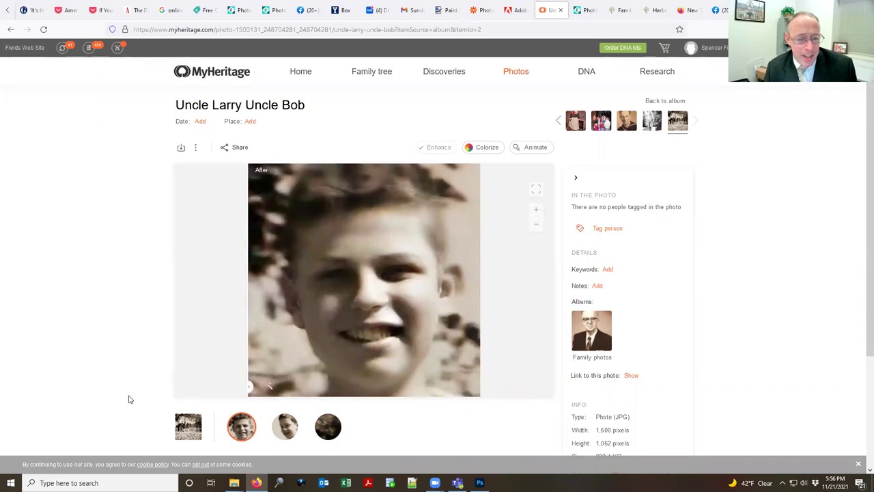
pyautogui.click(285, 427)
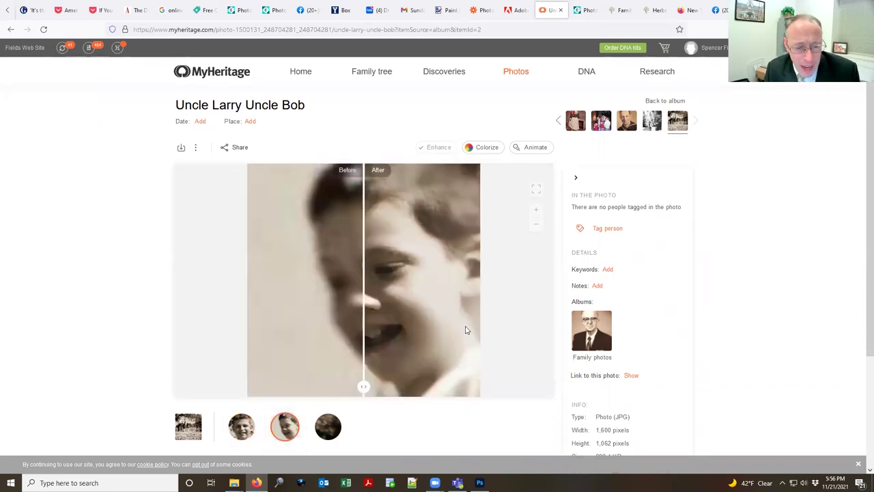
pyautogui.moveTo(363, 385); pyautogui.dragTo(219, 380)
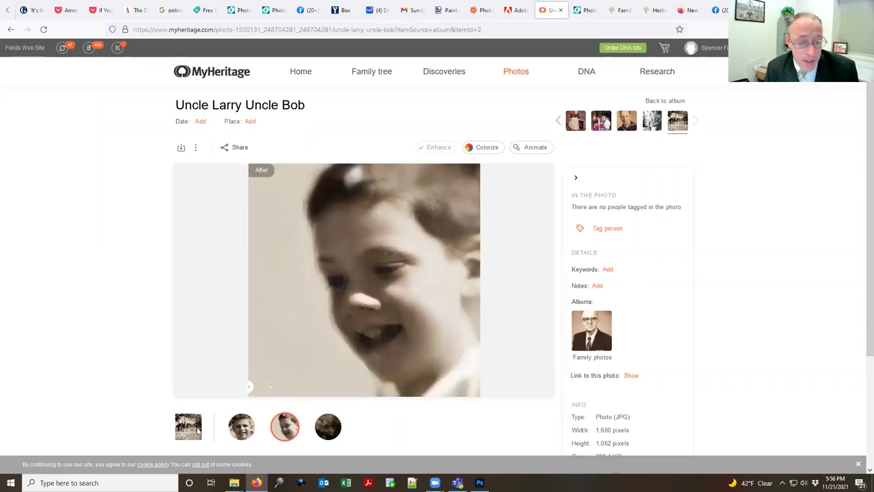
pyautogui.click(197, 429)
# Step: Colorize the photo and slide the comparison to show it fully in colour
pyautogui.click(482, 148)
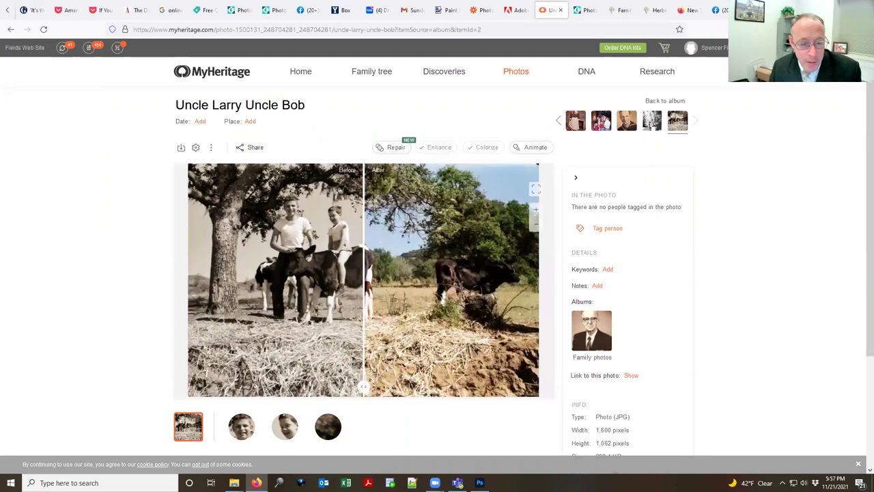
pyautogui.moveTo(363, 384); pyautogui.dragTo(148, 385)
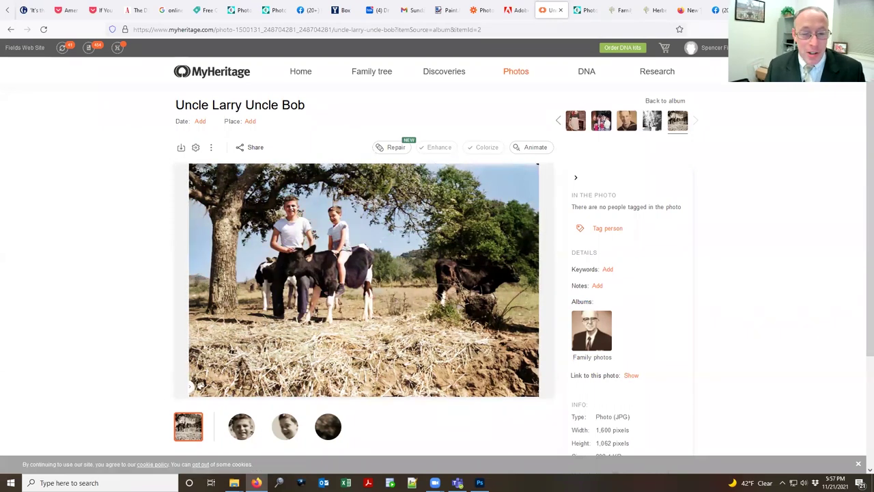
pyautogui.scroll(-2, 145, 166)
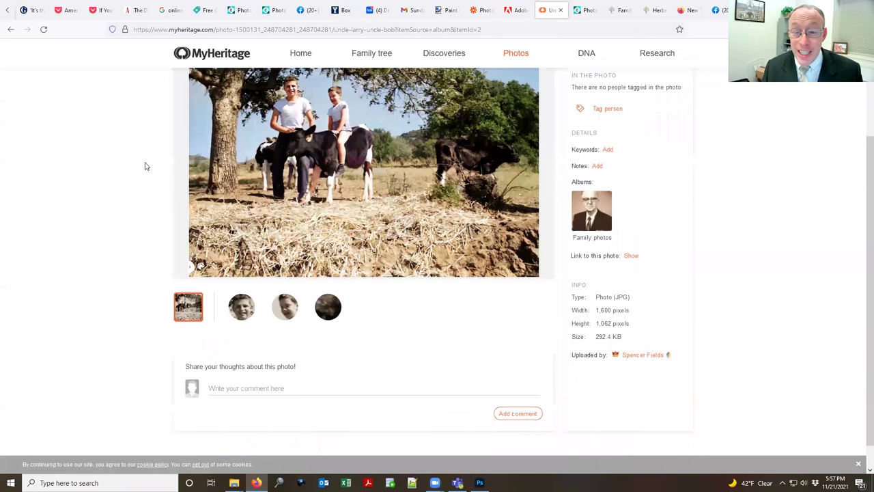
pyautogui.scroll(2, 145, 166)
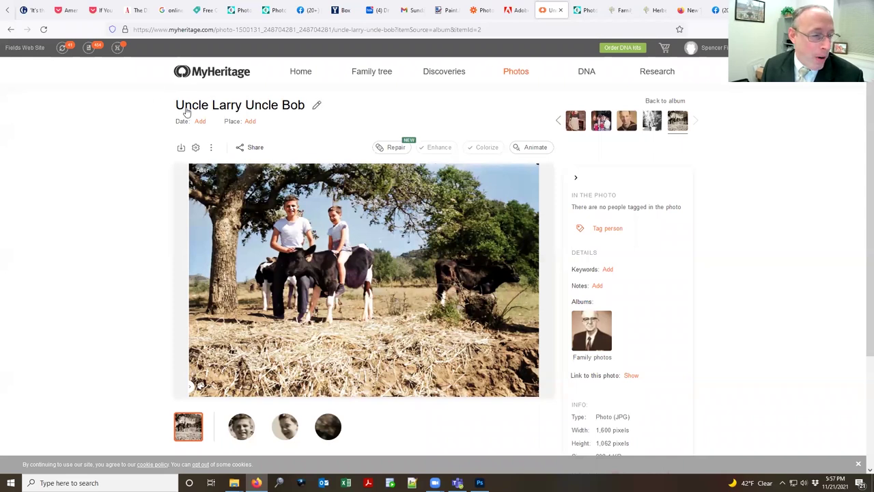
pyautogui.moveTo(164, 107); pyautogui.dragTo(211, 106)
pyautogui.moveTo(336, 106); pyautogui.dragTo(166, 108)
pyautogui.click(138, 112)
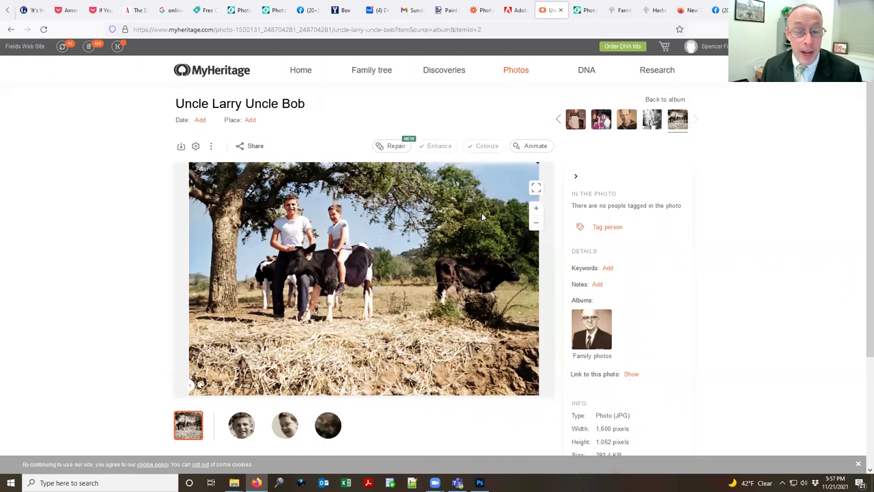
pyautogui.scroll(-2, 482, 213)
pyautogui.scroll(2, 481, 213)
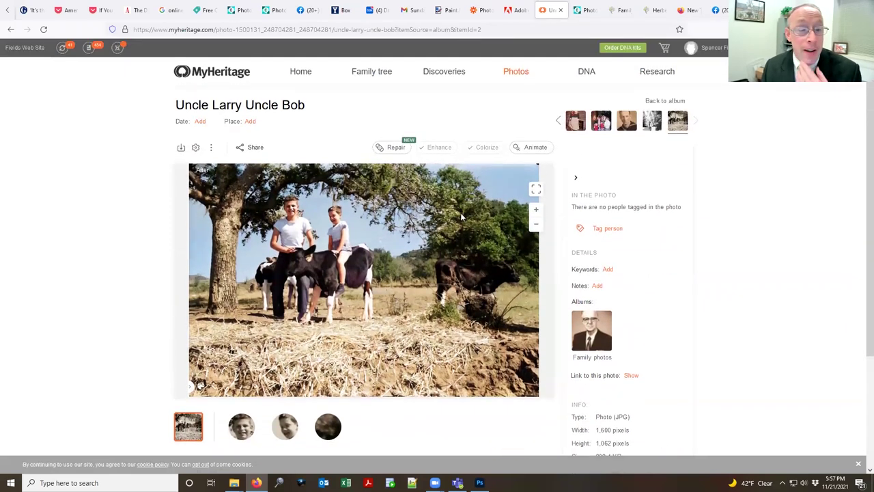
pyautogui.scroll(-1, 461, 217)
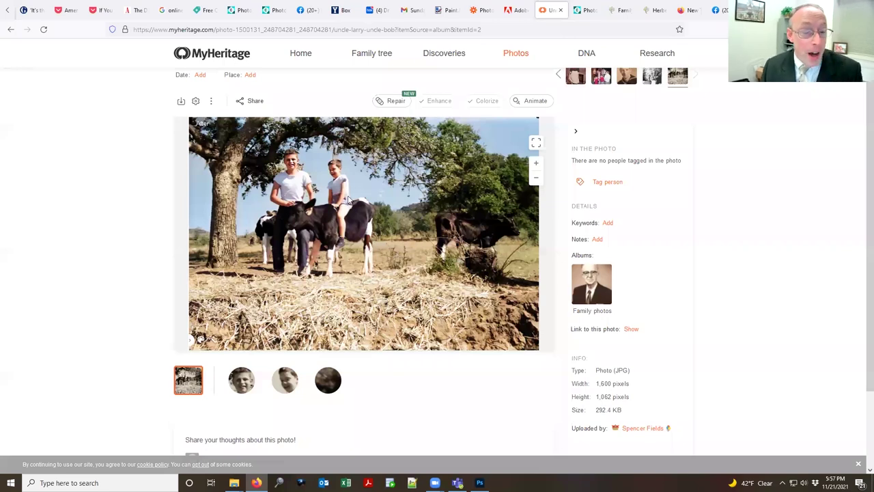
pyautogui.scroll(1, 288, 190)
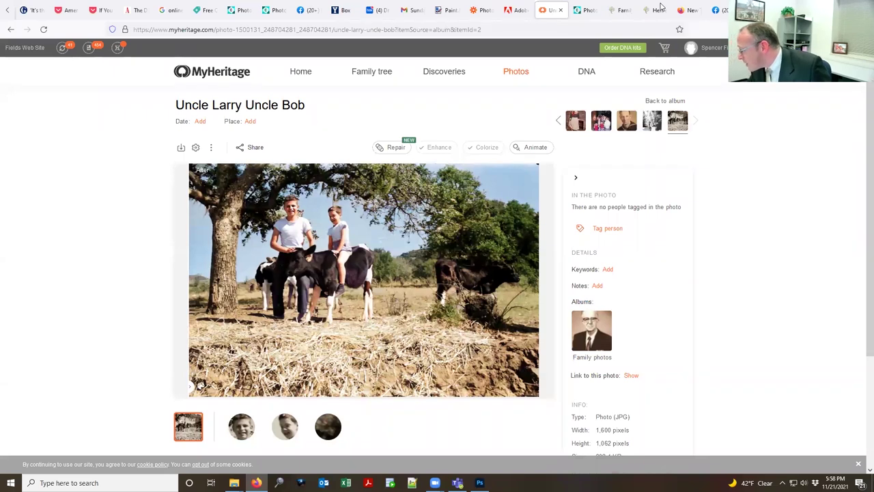
pyautogui.hotkey('alt', 'Tab')
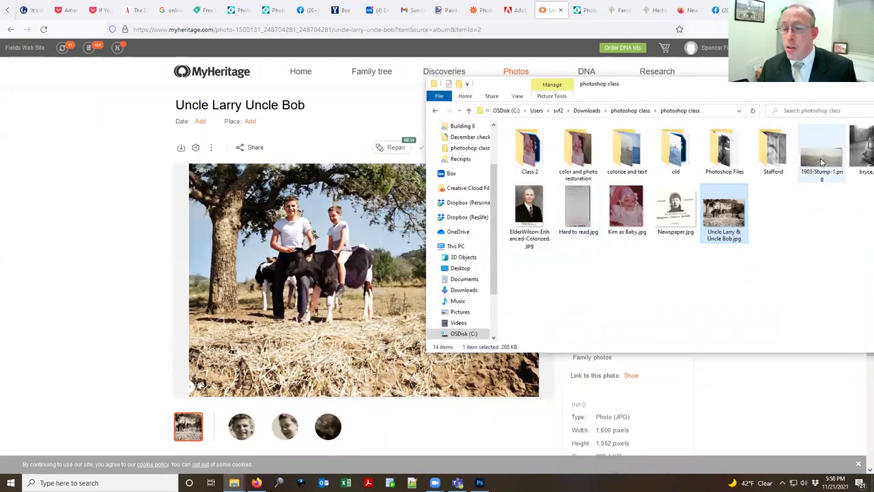
# Step: Open 1903-Stump-1.png and close the ElderWilson and Canyon Legacy documents without saving
pyautogui.hotkey('alt', 'Tab')
pyautogui.hotkey('alt', 'Tab')
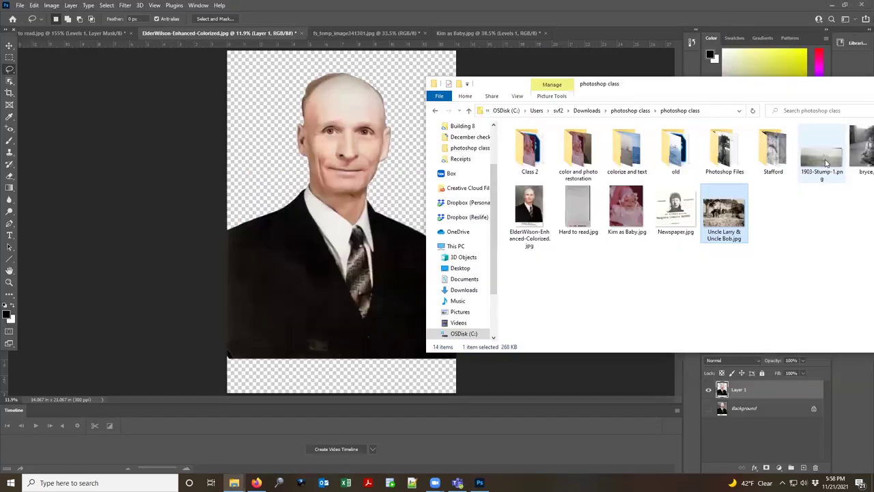
pyautogui.moveTo(822, 156); pyautogui.dragTo(358, 32)
pyautogui.click(291, 32)
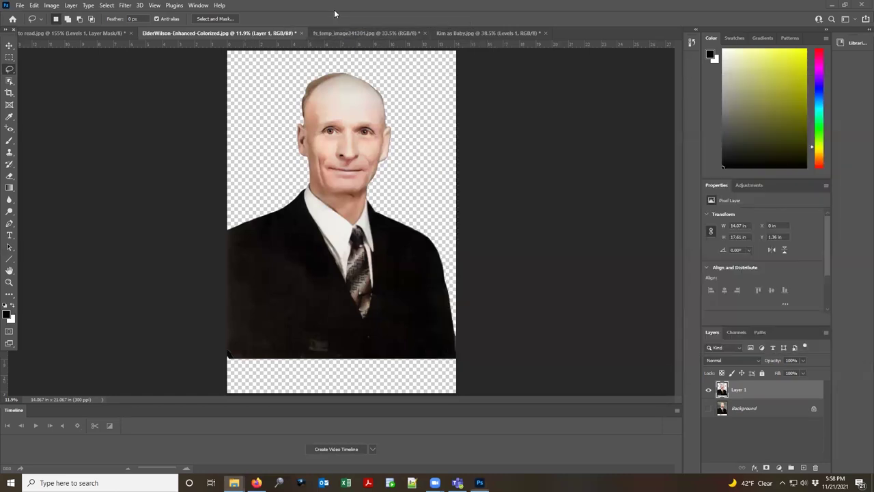
pyautogui.click(302, 33)
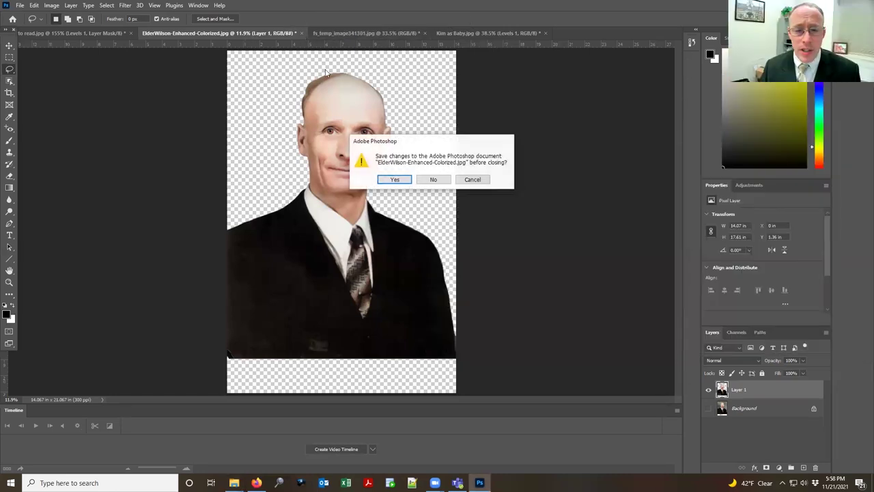
pyautogui.click(432, 180)
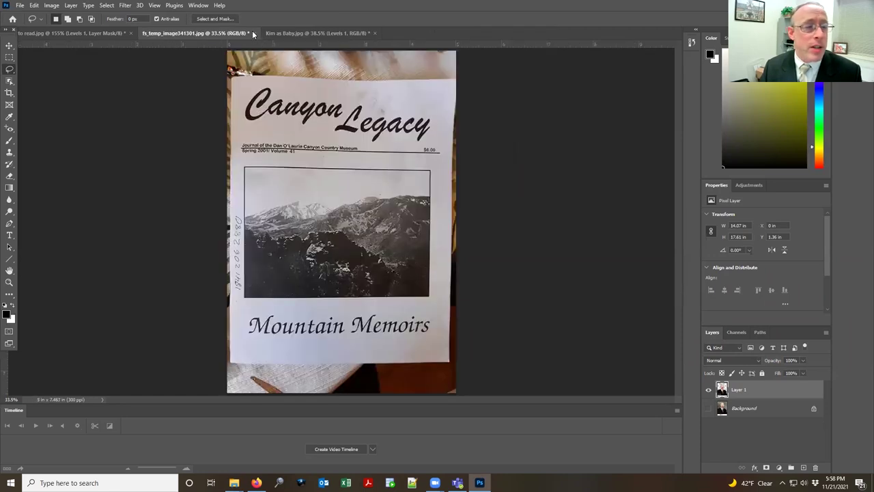
pyautogui.click(252, 32)
pyautogui.click(435, 181)
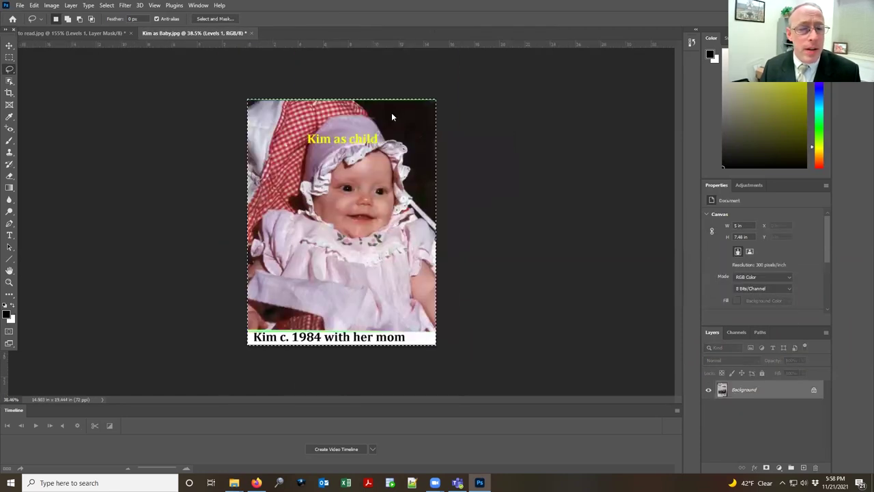
# Step: Reopen 1903-Stump-1.png in Photoshop and select the Spot Healing Brush
pyautogui.hotkey('alt', 'Tab')
pyautogui.moveTo(822, 152); pyautogui.dragTo(339, 27)
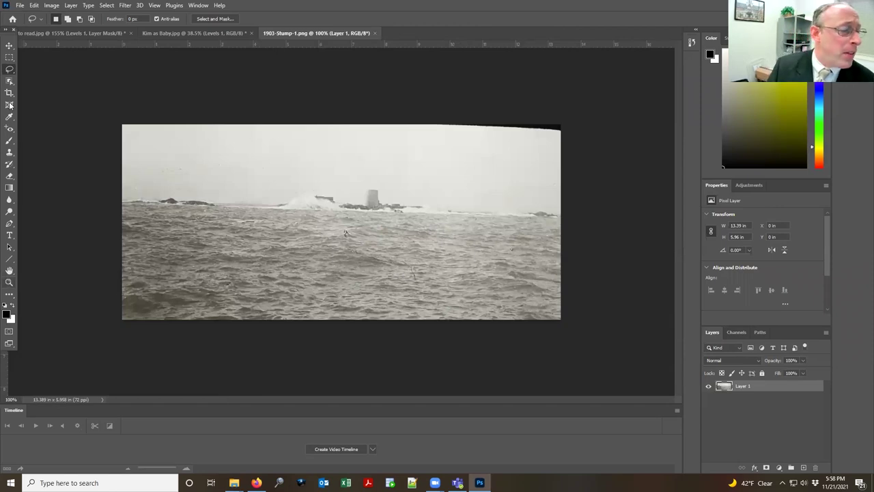
pyautogui.click(10, 127)
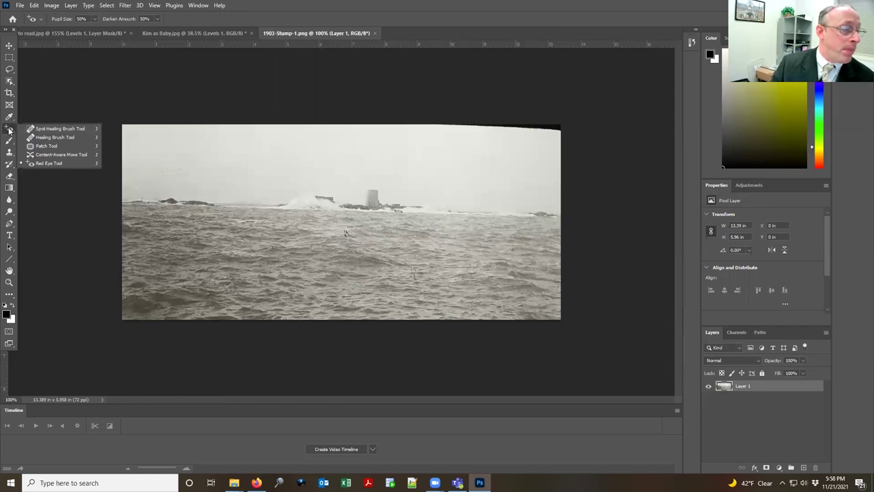
pyautogui.click(44, 129)
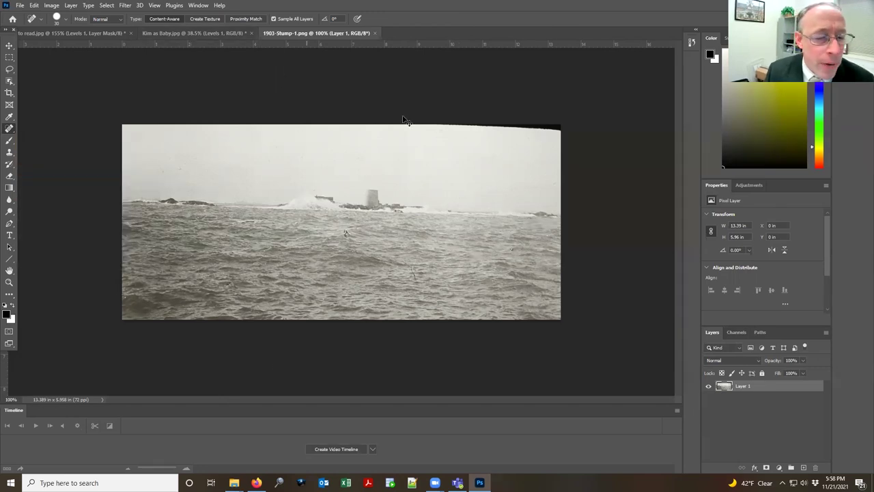
# Step: Close 1903-Stump-1.png, browse to the old folder, and open img034.jpg in Photoshop
pyautogui.click(375, 33)
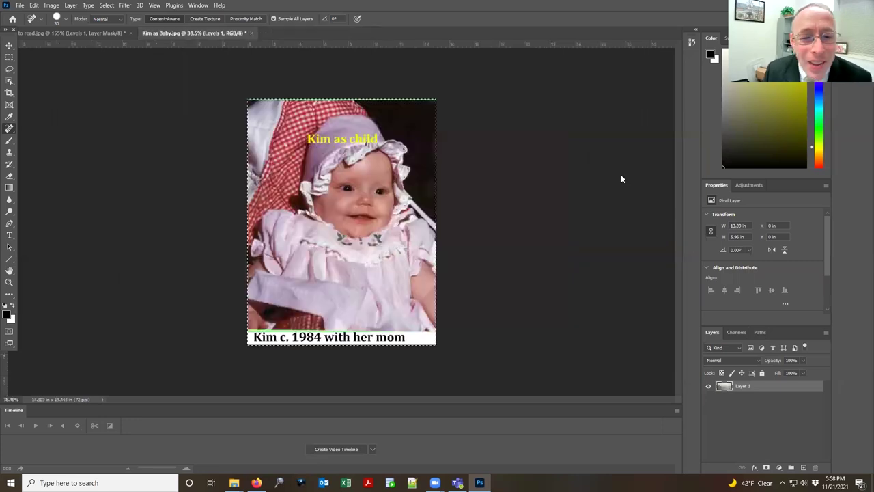
pyautogui.hotkey('alt', 'Tab')
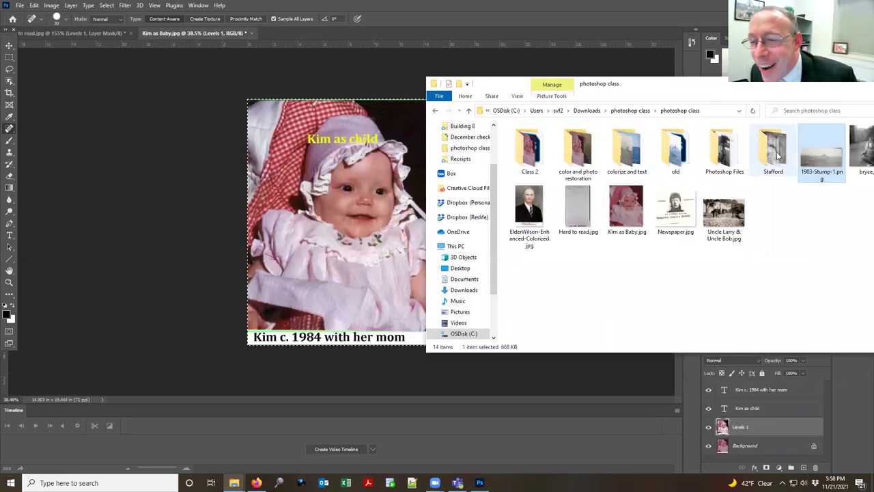
pyautogui.click(535, 149)
pyautogui.doubleClick(535, 149)
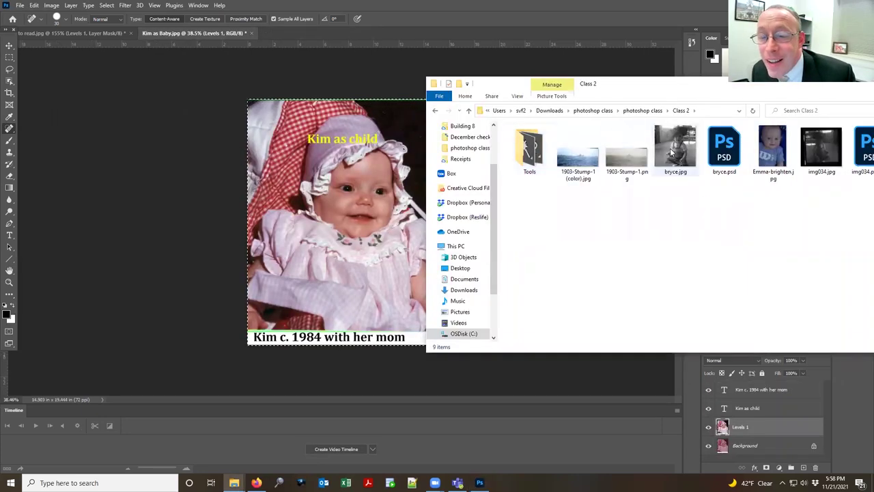
pyautogui.click(642, 110)
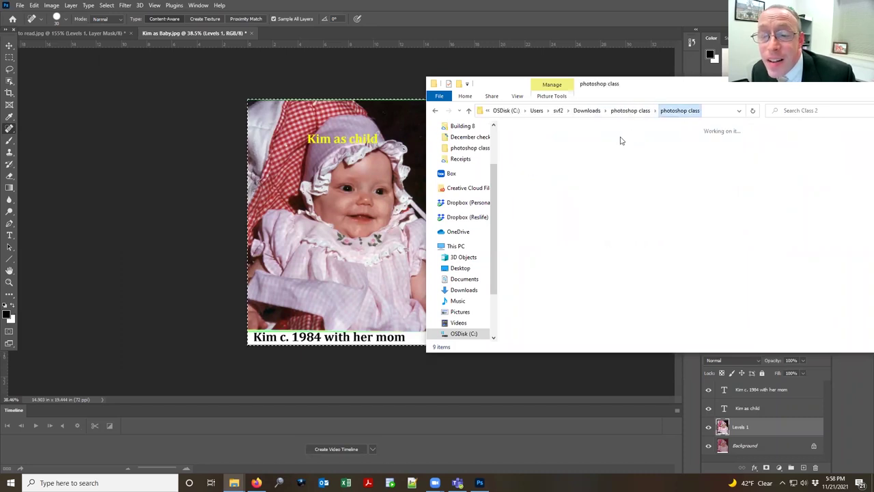
pyautogui.click(579, 152)
pyautogui.doubleClick(579, 151)
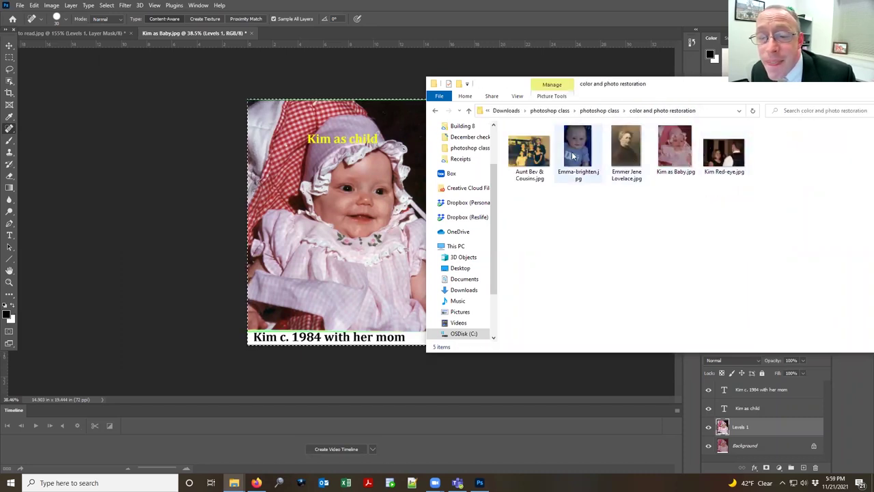
pyautogui.click(600, 110)
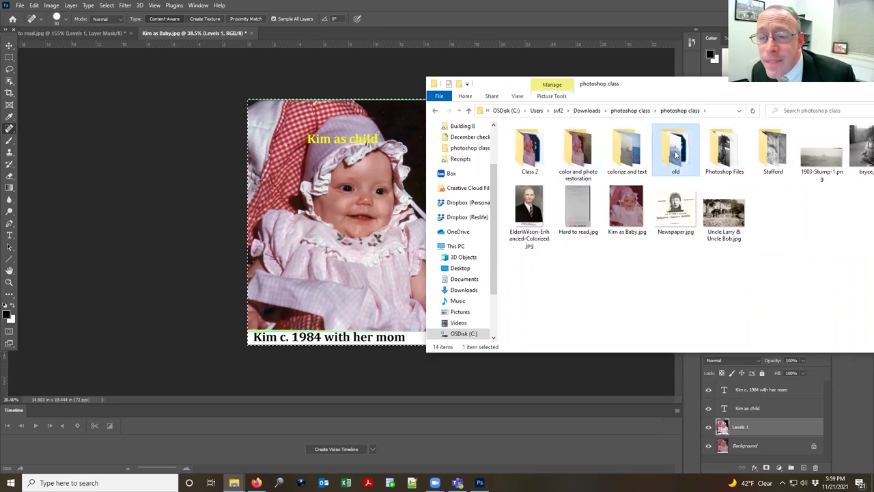
pyautogui.doubleClick(676, 154)
pyautogui.moveTo(676, 156); pyautogui.dragTo(334, 32)
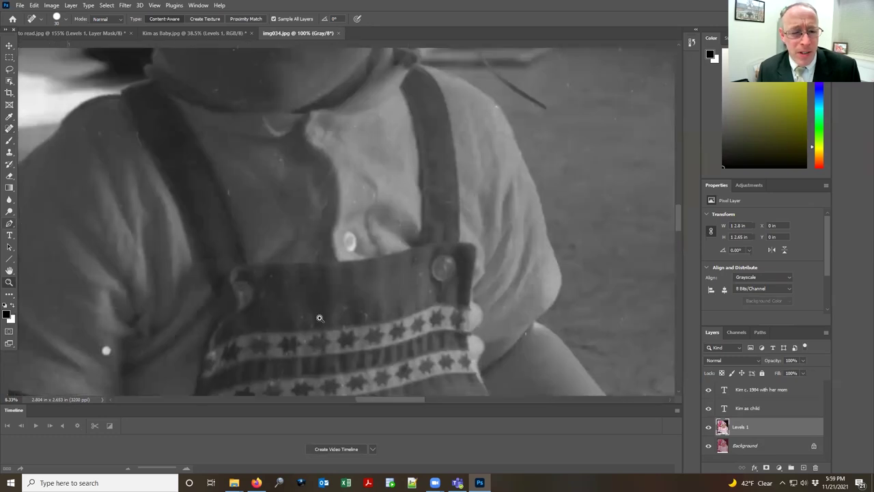
# Step: Zoom in on the child portrait and duplicate the Background layer
pyautogui.keyDown('ctrl'); pyautogui.click(325, 267); pyautogui.keyUp('ctrl')
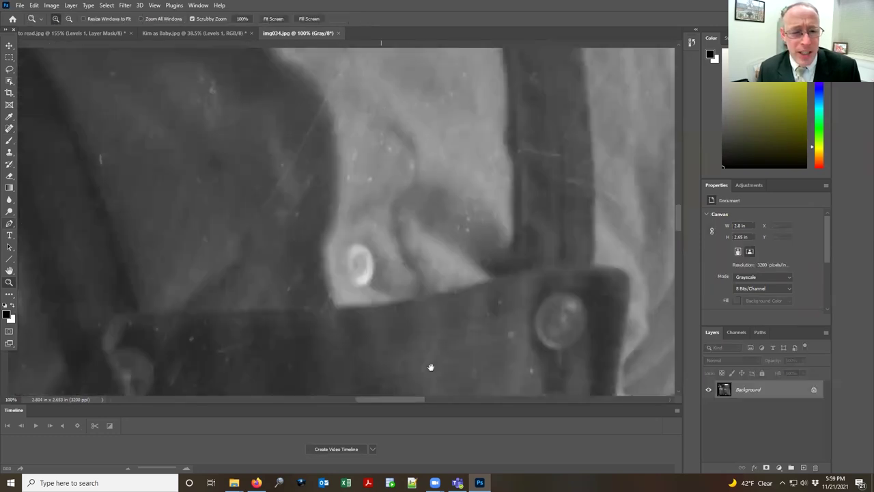
pyautogui.scroll(10, 392, 246)
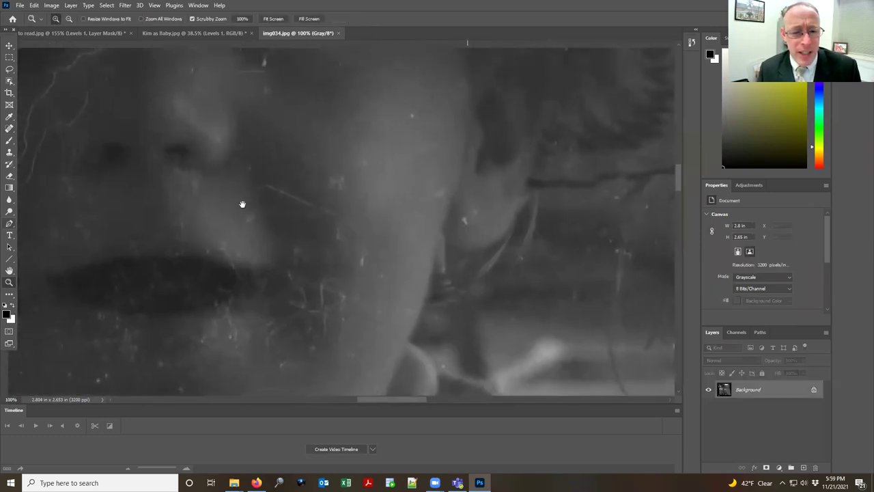
pyautogui.moveTo(242, 204); pyautogui.dragTo(317, 205)
pyautogui.moveTo(783, 389); pyautogui.dragTo(805, 466)
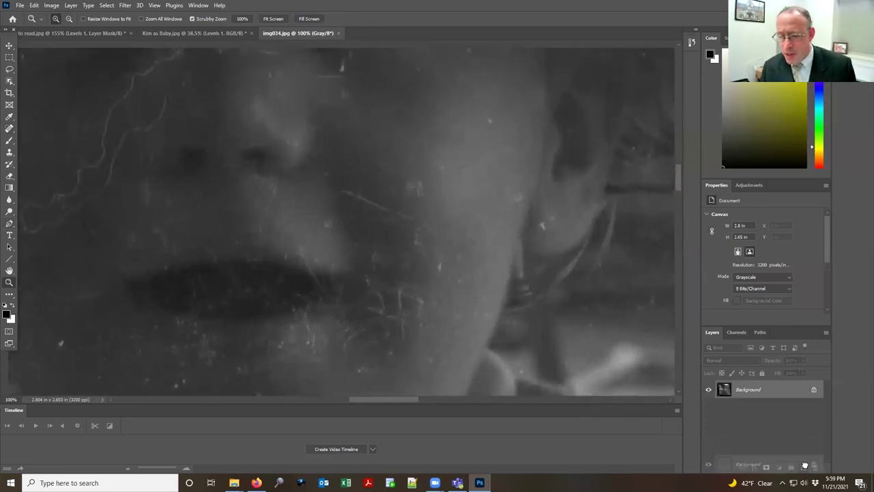
# Step: Add two Levels adjustment layers, brighten with the white slider, and select Levels 2 through Background copy
pyautogui.click(751, 185)
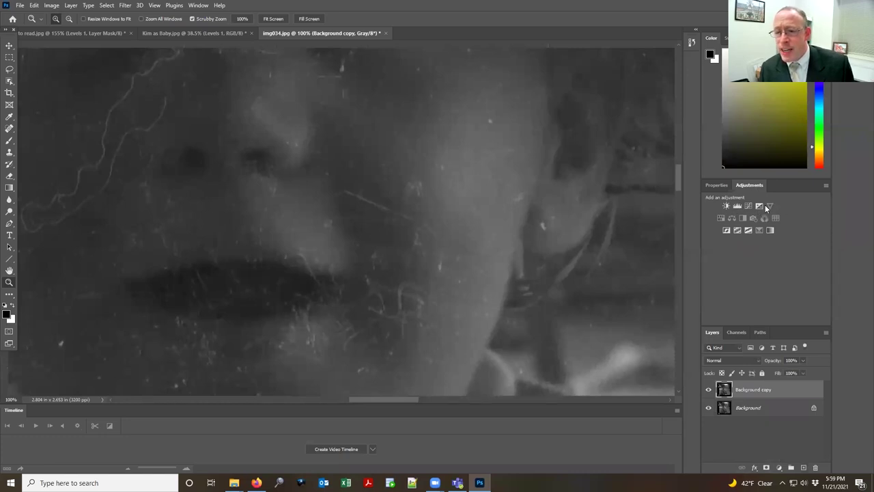
pyautogui.click(737, 206)
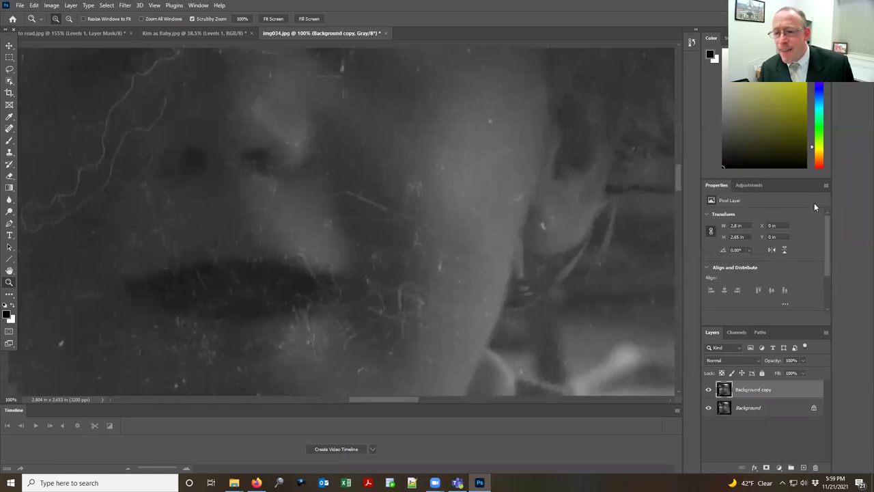
pyautogui.click(748, 185)
pyautogui.click(737, 206)
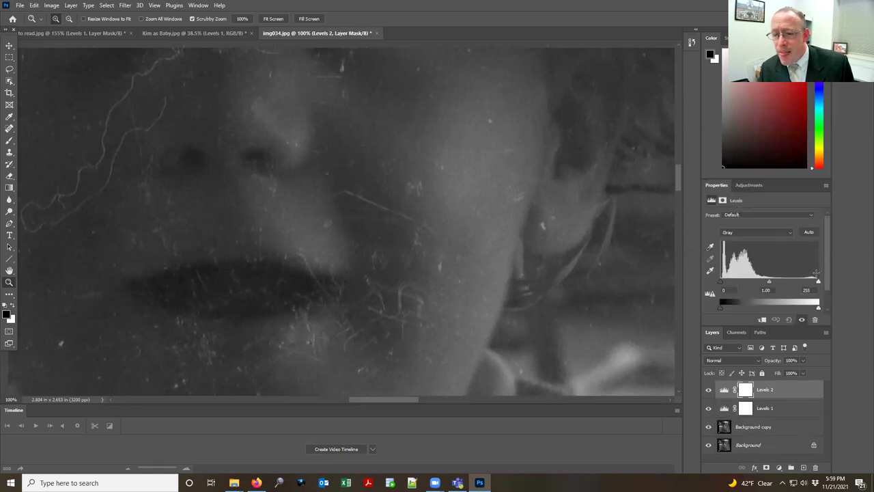
pyautogui.moveTo(819, 282); pyautogui.dragTo(770, 282)
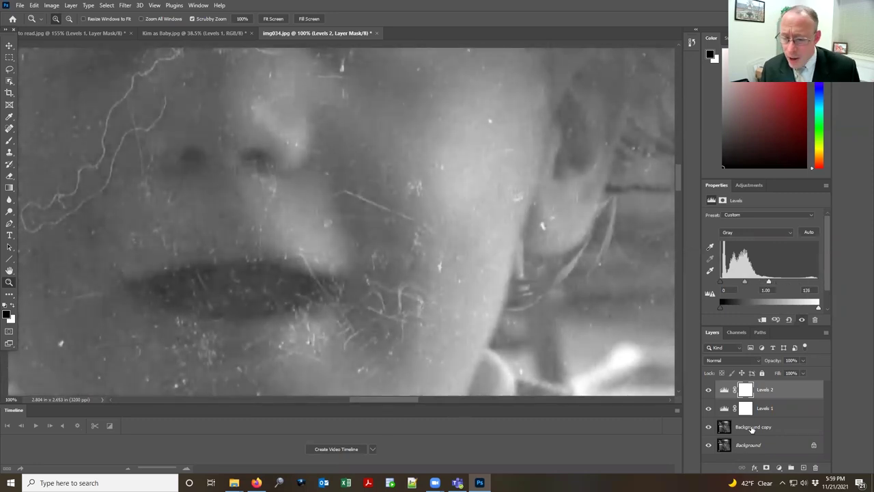
pyautogui.keyDown('shift'); pyautogui.click(773, 446); pyautogui.keyUp('shift')
pyautogui.keyDown('shift'); pyautogui.click(770, 428); pyautogui.keyUp('shift')
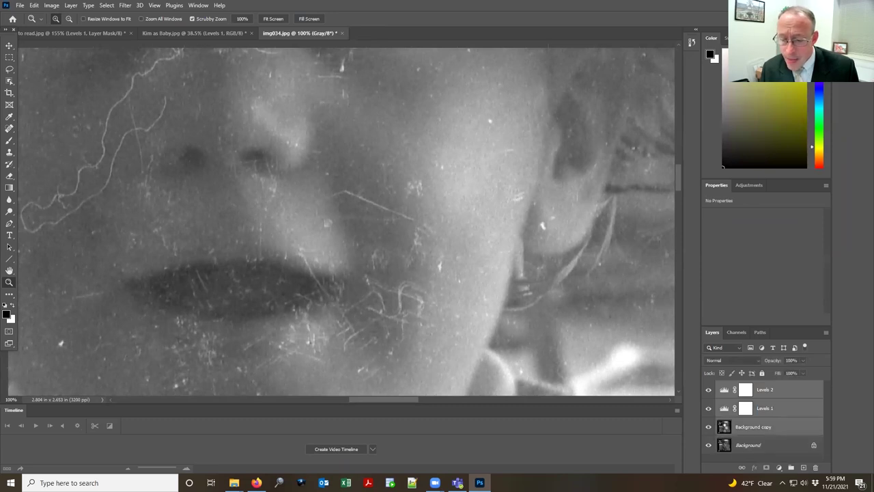
# Step: Merge the layers into one and spot-heal the first scratches across the cheek
pyautogui.hotkey('ctrl', 'e')
pyautogui.click(10, 128)
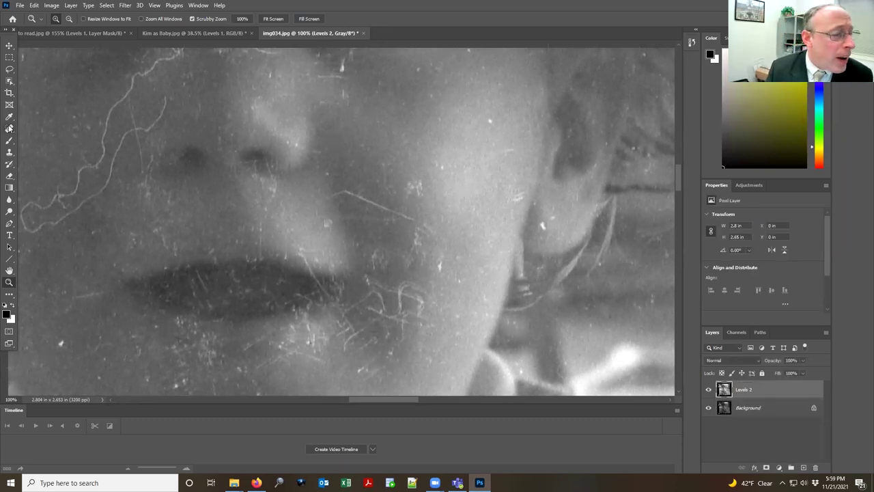
pyautogui.moveTo(334, 192)
pyautogui.mouseDown()
pyautogui.moveTo(381, 201)
pyautogui.moveTo(429, 231)
pyautogui.mouseUp()
pyautogui.moveTo(408, 183)
pyautogui.mouseDown()
pyautogui.moveTo(425, 186)
pyautogui.moveTo(439, 166)
pyautogui.mouseUp()
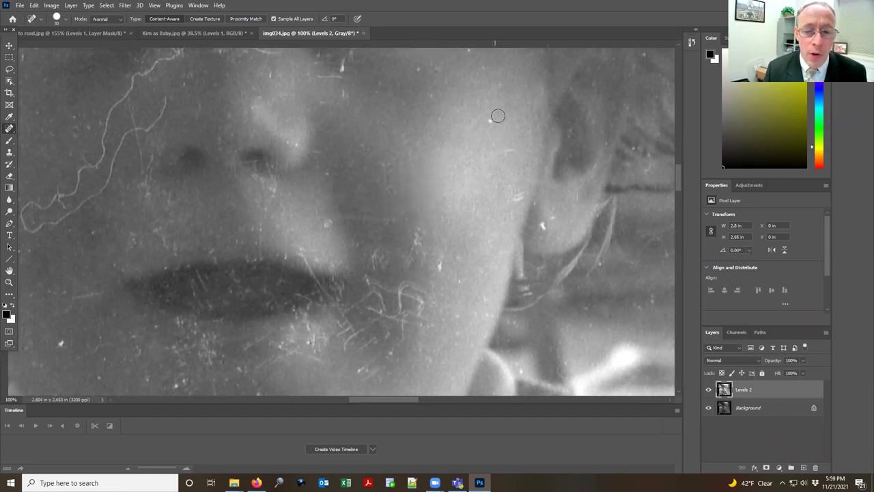
pyautogui.moveTo(490, 121)
pyautogui.mouseDown()
pyautogui.moveTo(518, 147)
pyautogui.moveTo(505, 149)
pyautogui.mouseUp()
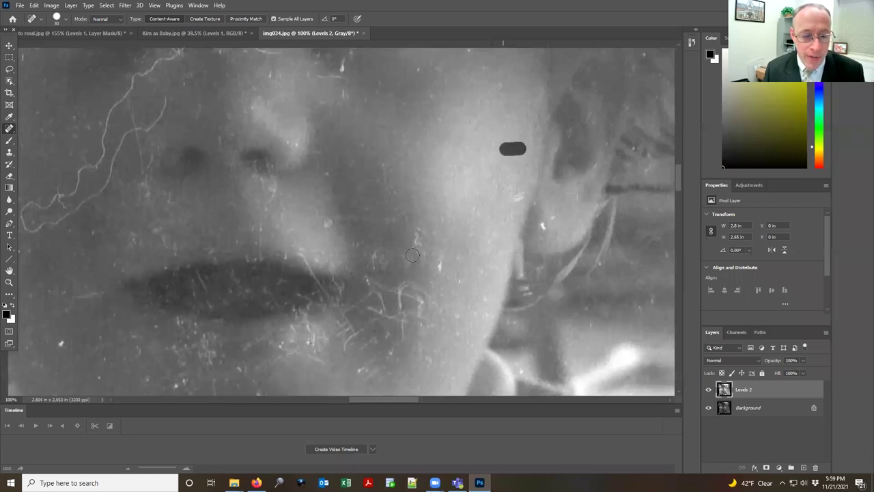
# Step: Heal the scratches down the cheek, beside the nose and below the eyes
pyautogui.moveTo(420, 231)
pyautogui.mouseDown()
pyautogui.moveTo(415, 259)
pyautogui.moveTo(450, 261)
pyautogui.moveTo(456, 284)
pyautogui.mouseUp()
pyautogui.moveTo(395, 300)
pyautogui.mouseDown()
pyautogui.moveTo(424, 302)
pyautogui.moveTo(373, 276)
pyautogui.moveTo(369, 243)
pyautogui.moveTo(378, 246)
pyautogui.moveTo(377, 268)
pyautogui.moveTo(364, 240)
pyautogui.mouseUp()
pyautogui.moveTo(322, 220)
pyautogui.mouseDown()
pyautogui.moveTo(404, 220)
pyautogui.moveTo(327, 220)
pyautogui.mouseUp()
pyautogui.moveTo(274, 177)
pyautogui.mouseDown()
pyautogui.moveTo(262, 202)
pyautogui.moveTo(265, 244)
pyautogui.mouseUp()
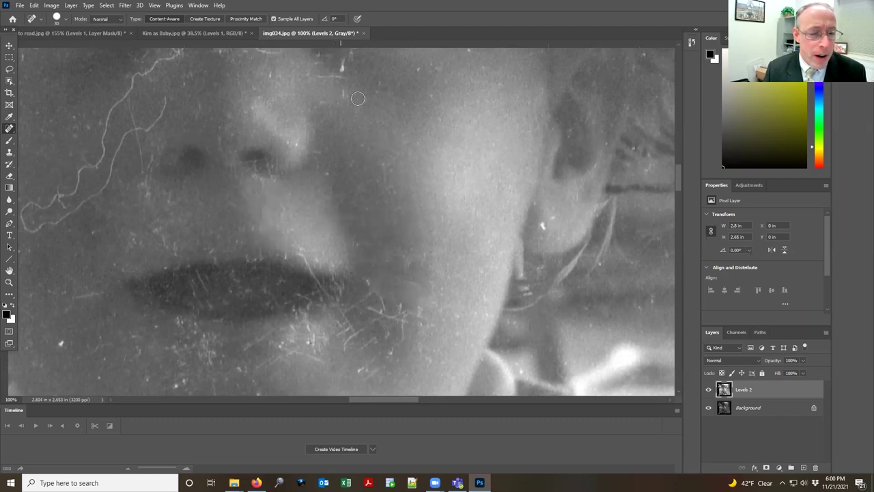
pyautogui.moveTo(405, 183); pyautogui.dragTo(408, 237)
pyautogui.moveTo(381, 196)
pyautogui.mouseDown()
pyautogui.moveTo(376, 239)
pyautogui.moveTo(366, 215)
pyautogui.mouseUp()
pyautogui.moveTo(362, 220)
pyautogui.mouseDown()
pyautogui.moveTo(354, 220)
pyautogui.moveTo(359, 199)
pyautogui.moveTo(354, 207)
pyautogui.mouseUp()
pyautogui.moveTo(301, 192); pyautogui.dragTo(281, 194)
# Step: Heal a dust spot and the long vertical scratches running from cheek to forehead
pyautogui.click(306, 165)
pyautogui.moveTo(305, 142)
pyautogui.mouseDown()
pyautogui.moveTo(292, 68)
pyautogui.moveTo(320, 166)
pyautogui.mouseUp()
pyautogui.moveTo(328, 122); pyautogui.dragTo(355, 196)
pyautogui.moveTo(342, 166); pyautogui.dragTo(332, 77)
pyautogui.moveTo(365, 81); pyautogui.dragTo(364, 156)
pyautogui.moveTo(359, 104); pyautogui.dragTo(355, 95)
pyautogui.moveTo(387, 60)
pyautogui.mouseDown()
pyautogui.moveTo(401, 98)
pyautogui.moveTo(413, 205)
pyautogui.mouseUp()
pyautogui.moveTo(425, 125); pyautogui.dragTo(431, 171)
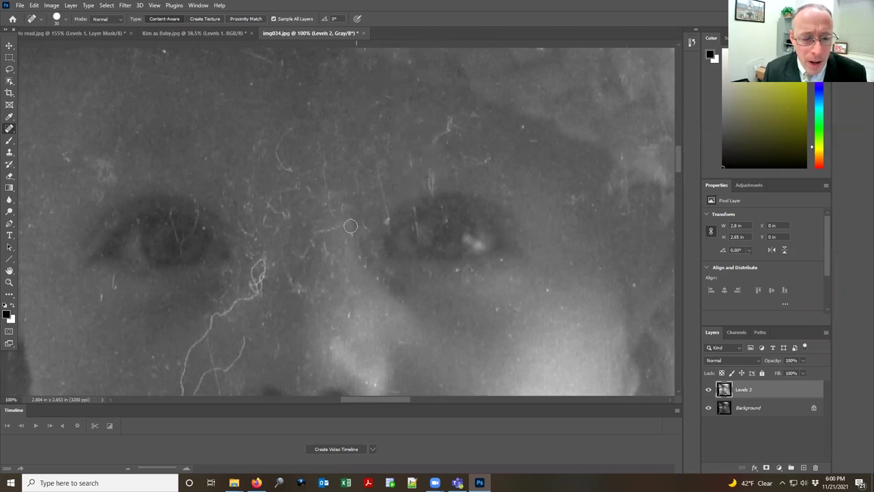
pyautogui.moveTo(408, 208); pyautogui.dragTo(423, 295)
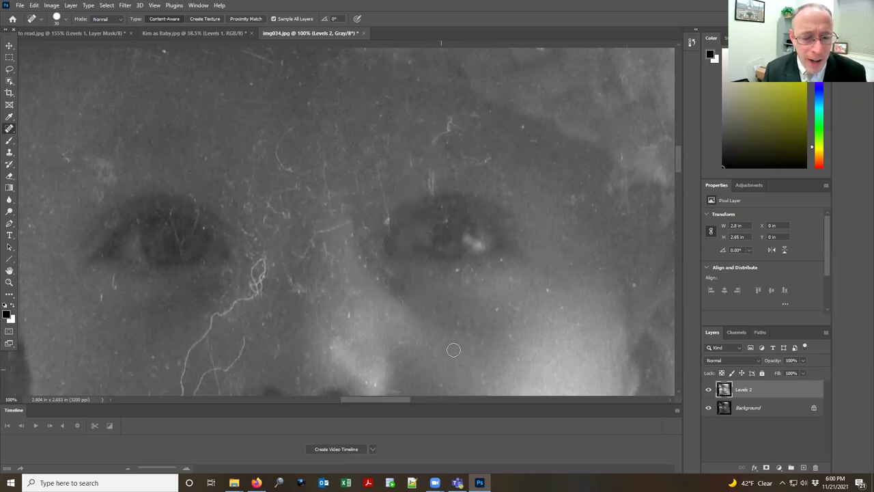
# Step: Heal the scratches around the right eye, on the forehead and between the eyes, then zoom out
pyautogui.moveTo(450, 126)
pyautogui.mouseDown()
pyautogui.moveTo(434, 137)
pyautogui.moveTo(478, 108)
pyautogui.moveTo(483, 116)
pyautogui.mouseUp()
pyautogui.moveTo(496, 157)
pyautogui.mouseDown()
pyautogui.moveTo(434, 184)
pyautogui.moveTo(435, 198)
pyautogui.mouseUp()
pyautogui.moveTo(415, 144)
pyautogui.mouseDown()
pyautogui.moveTo(390, 227)
pyautogui.moveTo(313, 230)
pyautogui.mouseUp()
pyautogui.moveTo(330, 182); pyautogui.dragTo(328, 219)
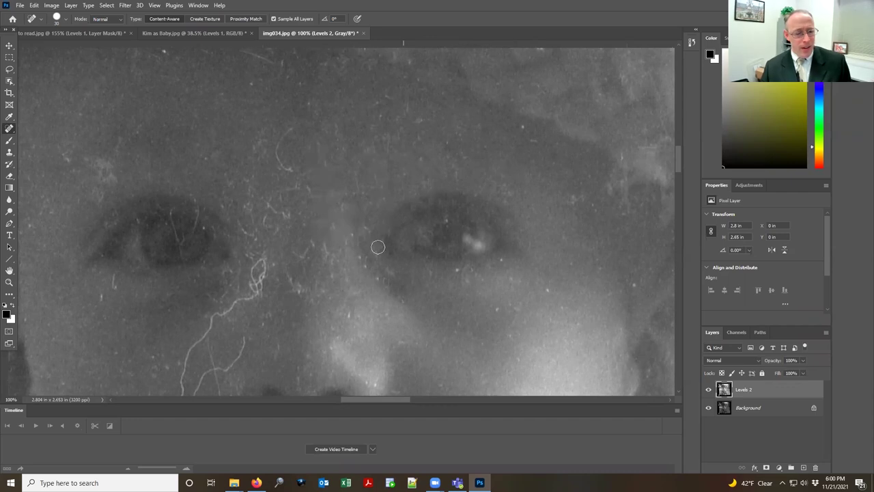
pyautogui.scroll(-8, 378, 246)
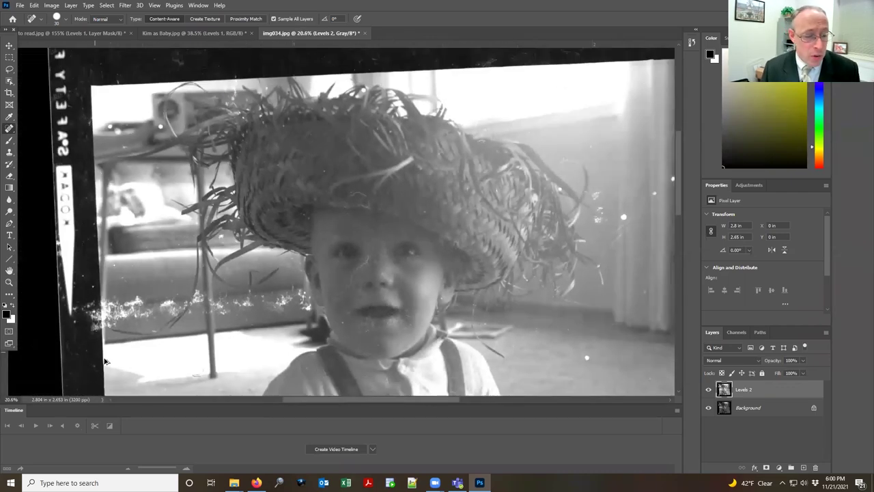
pyautogui.scroll(-1, 403, 273)
pyautogui.scroll(2, 458, 282)
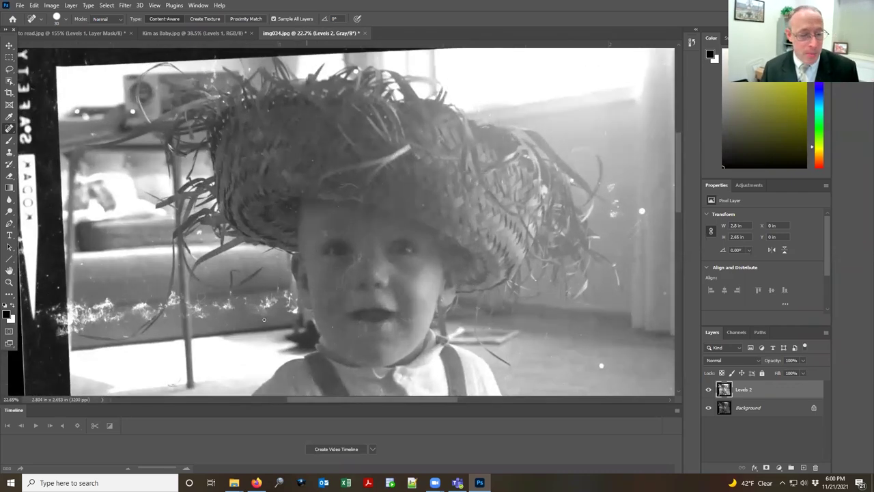